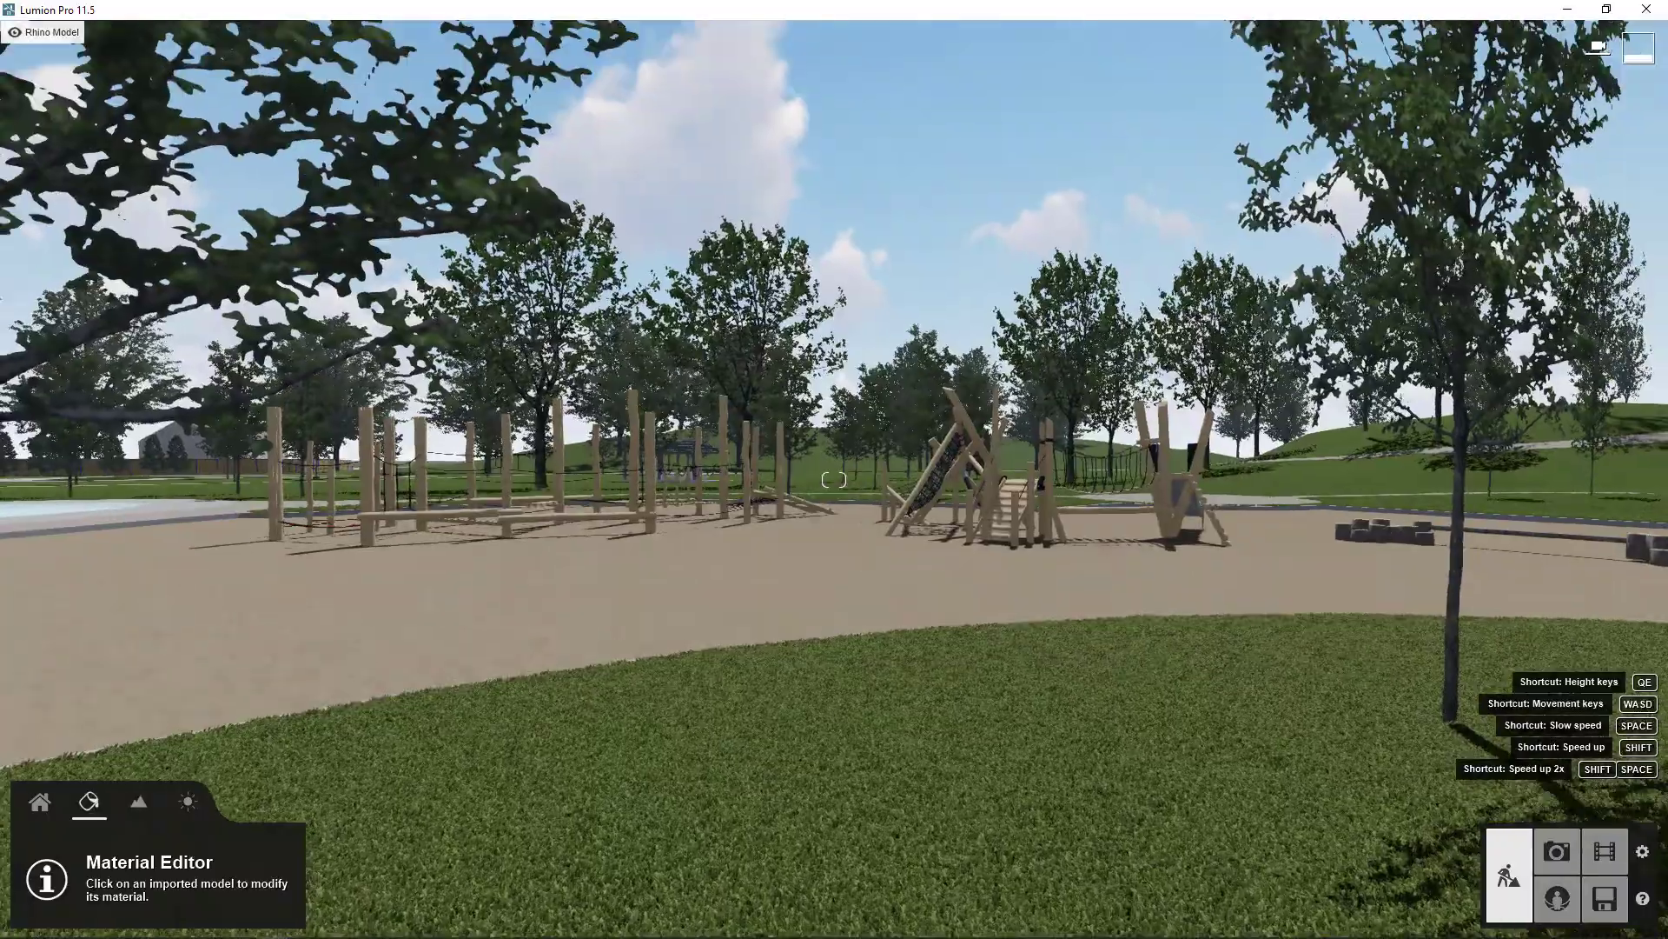
Restore the saved camera of photo 3 in Photo mode and return to Build mode
click(1555, 853)
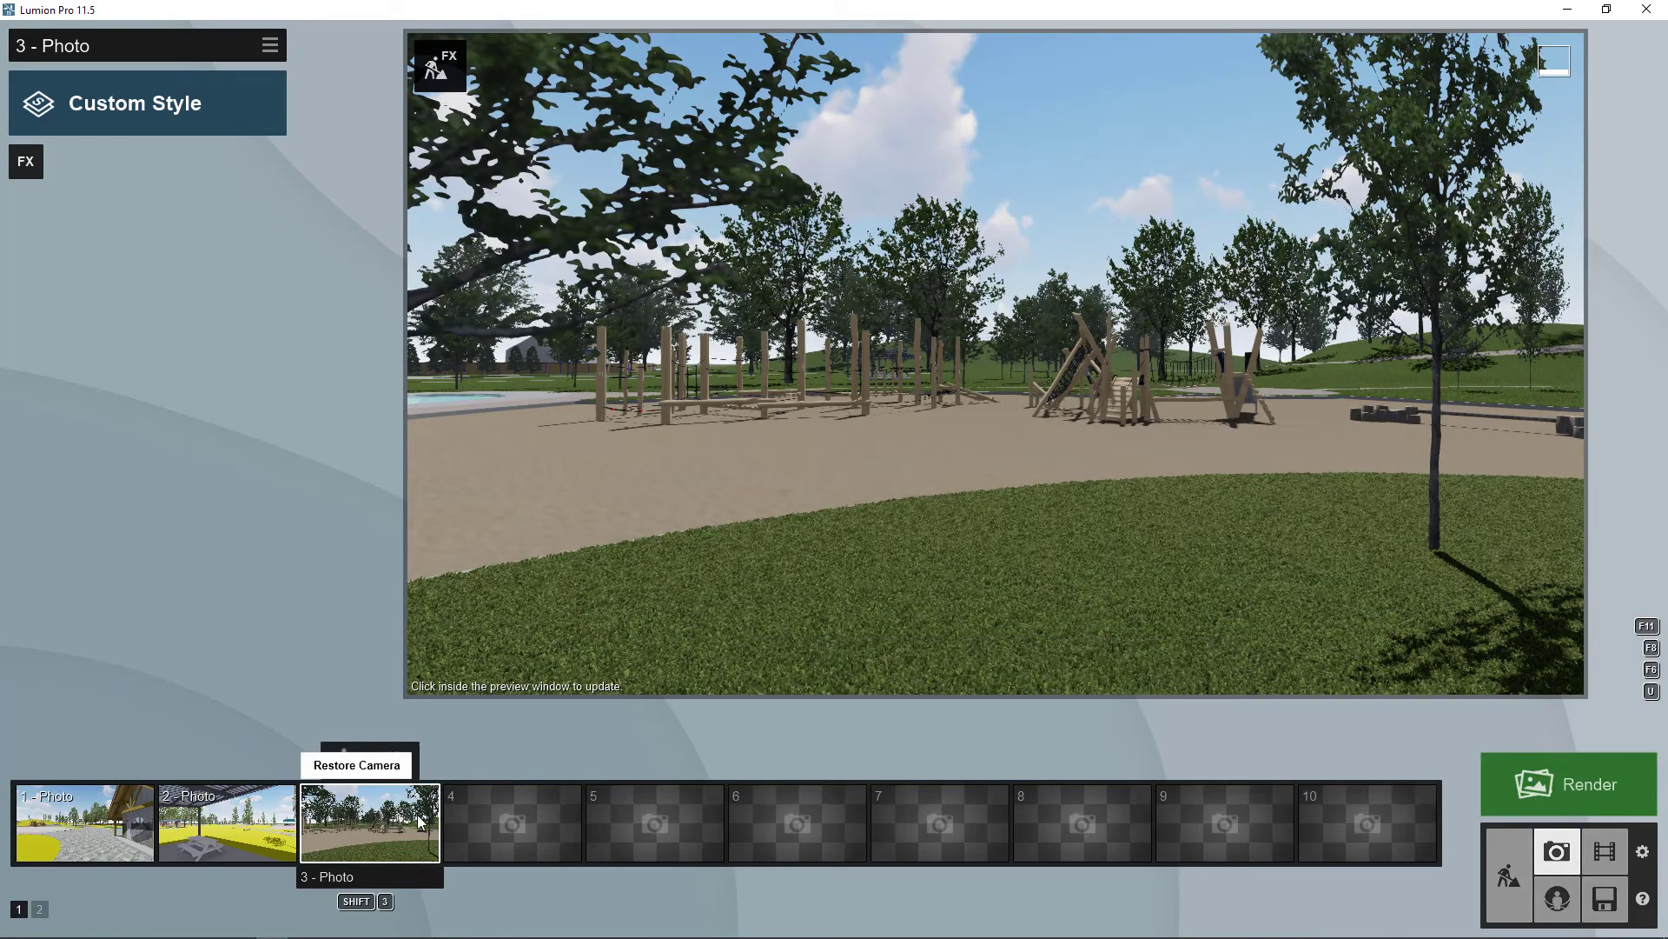
click(370, 803)
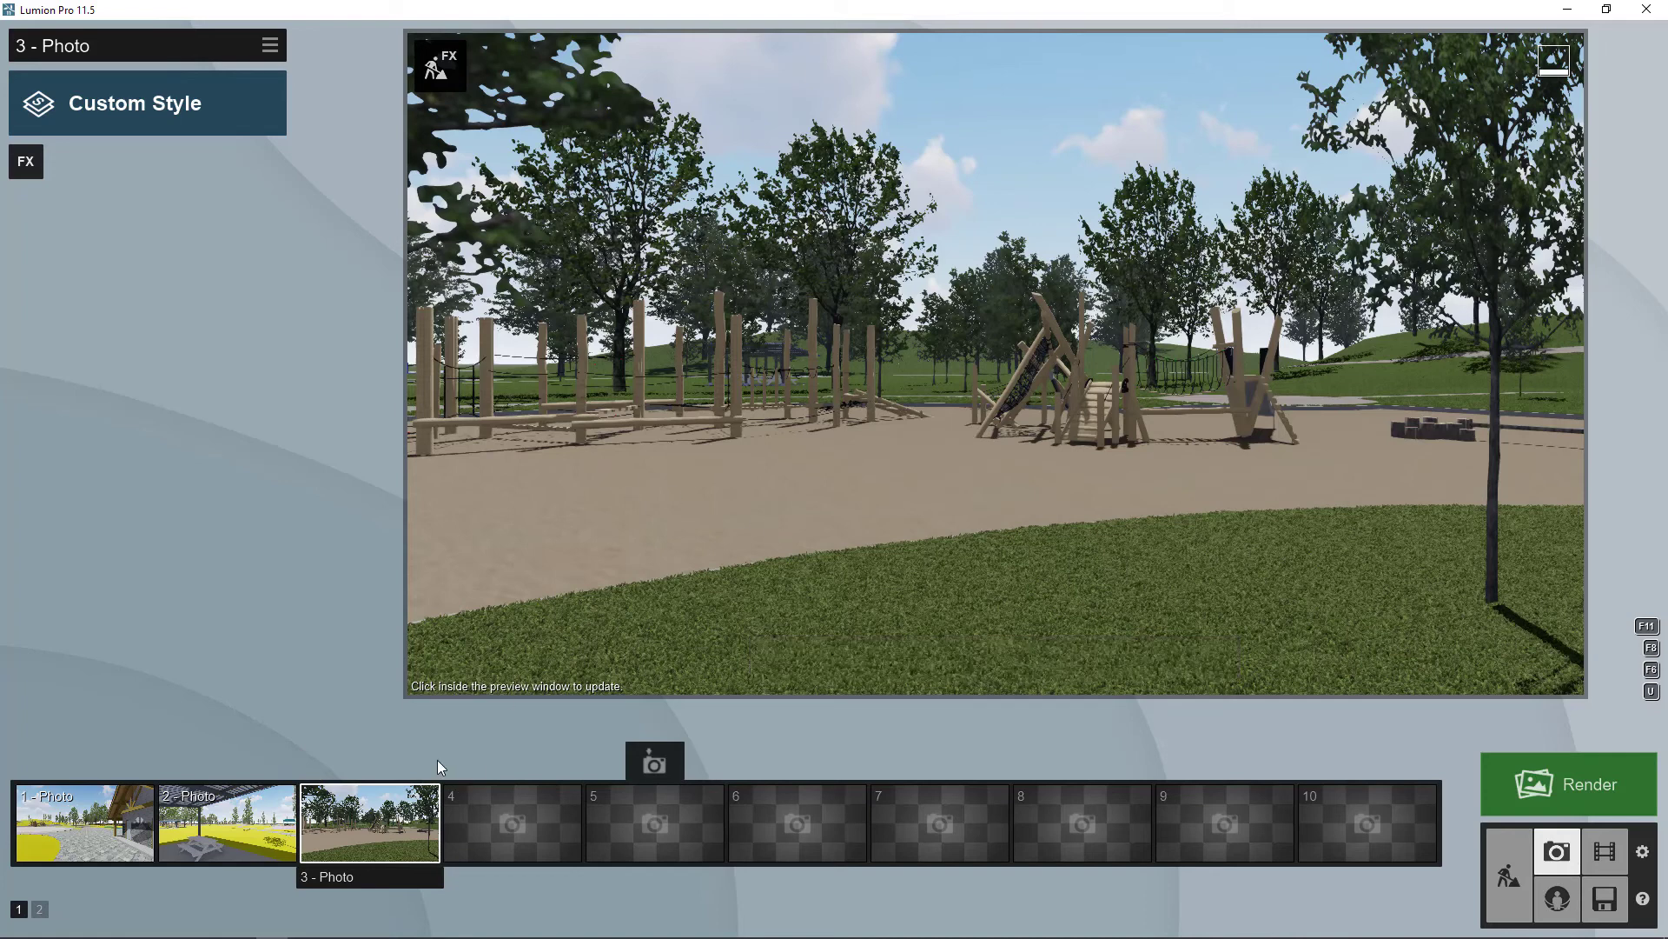
mouse_move(778, 600)
click(1512, 876)
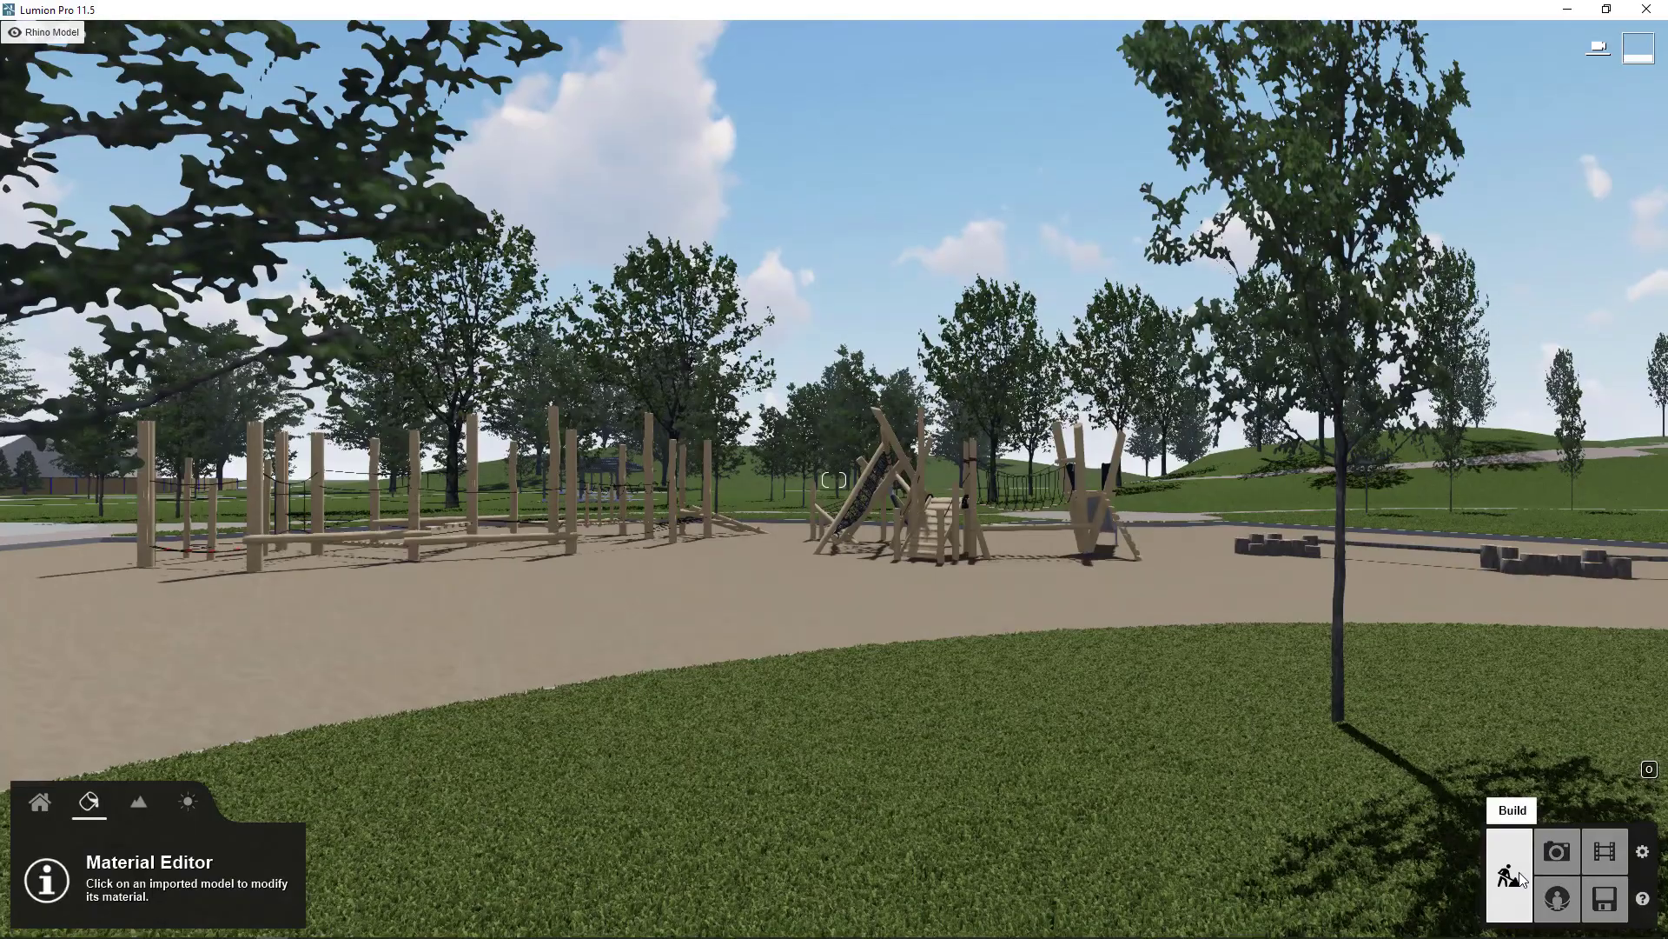
Rename Layer 2 as Trees and Layer 3 as Vegetation
mouse_move(43, 35)
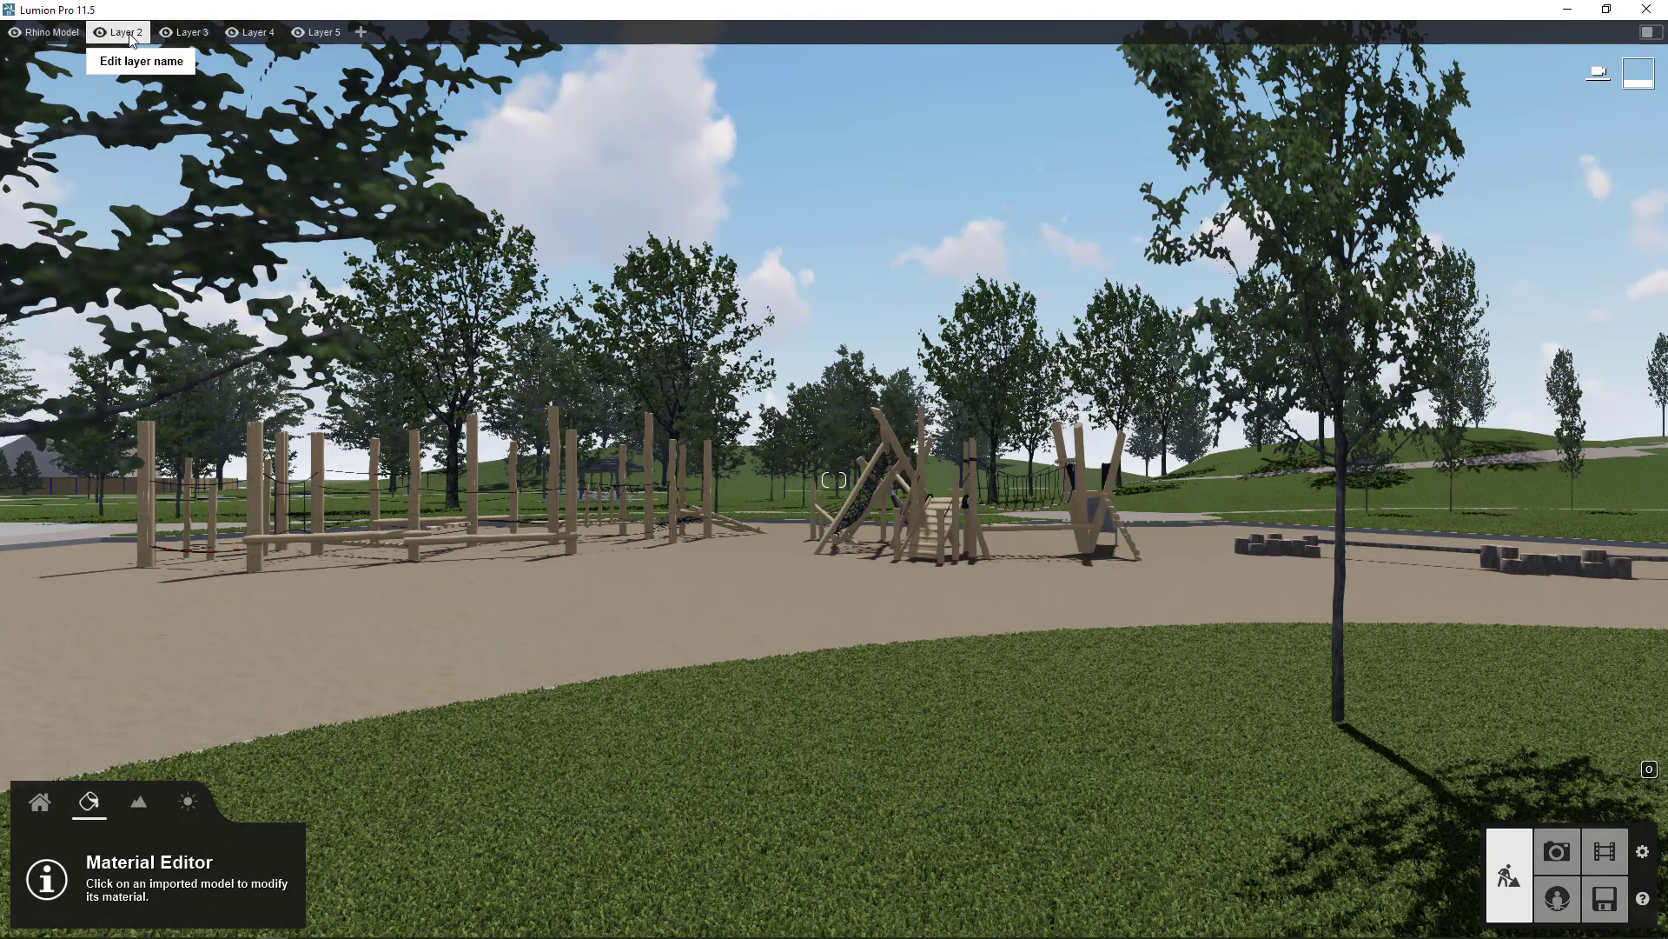
click(126, 33)
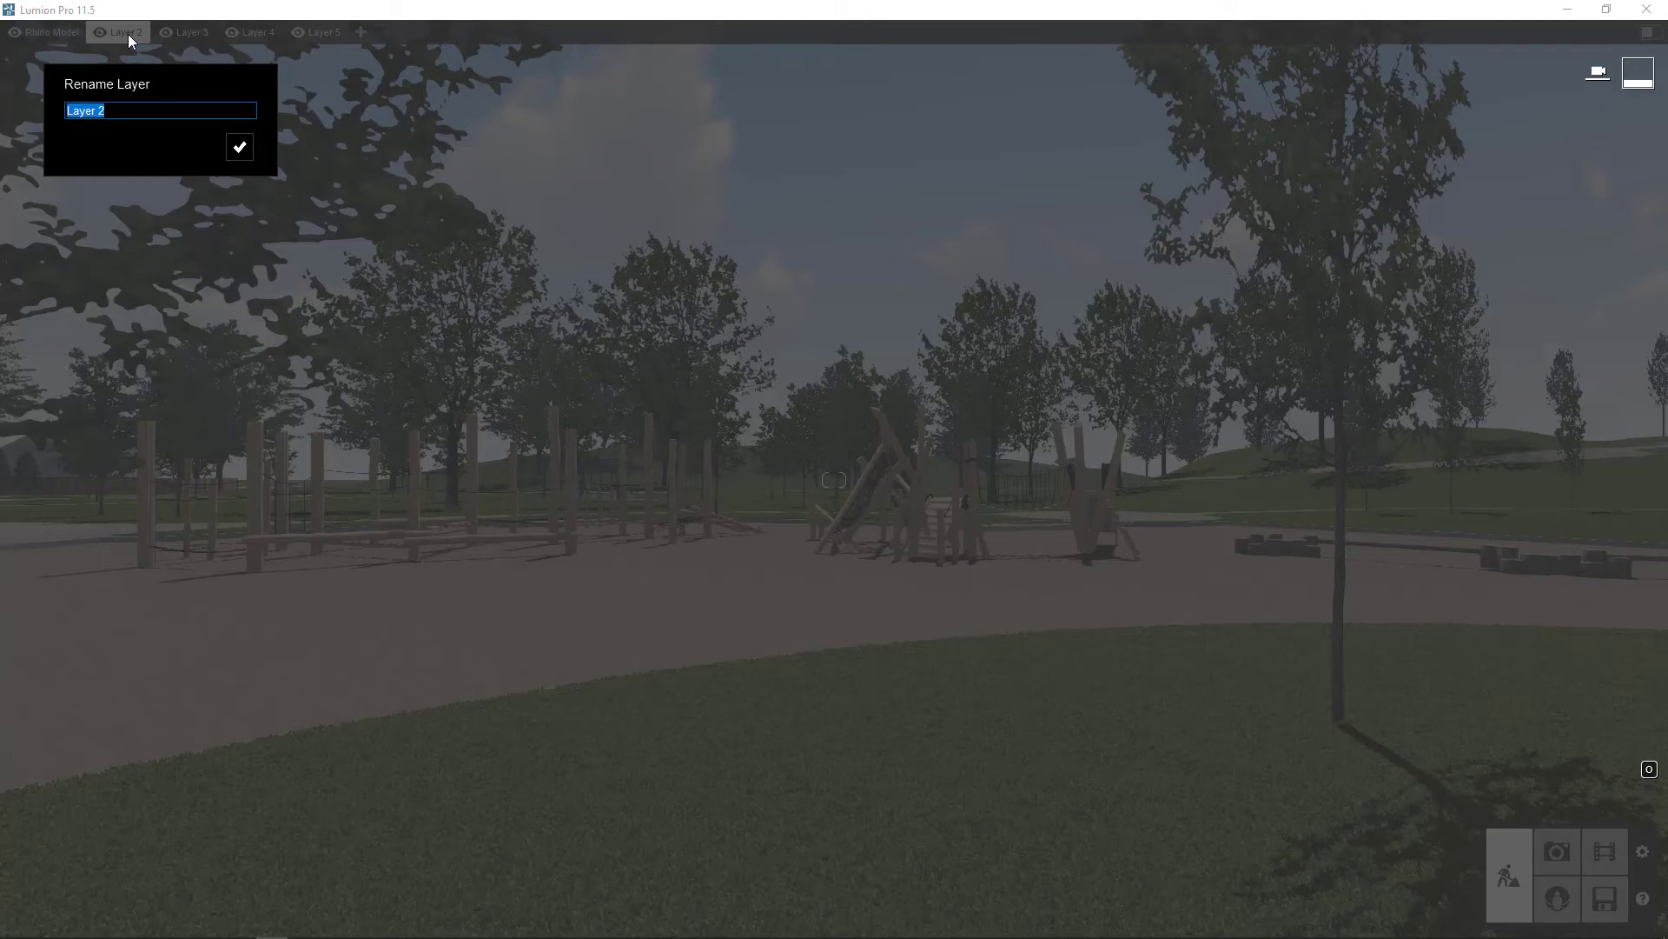
text(Trees)
click(243, 149)
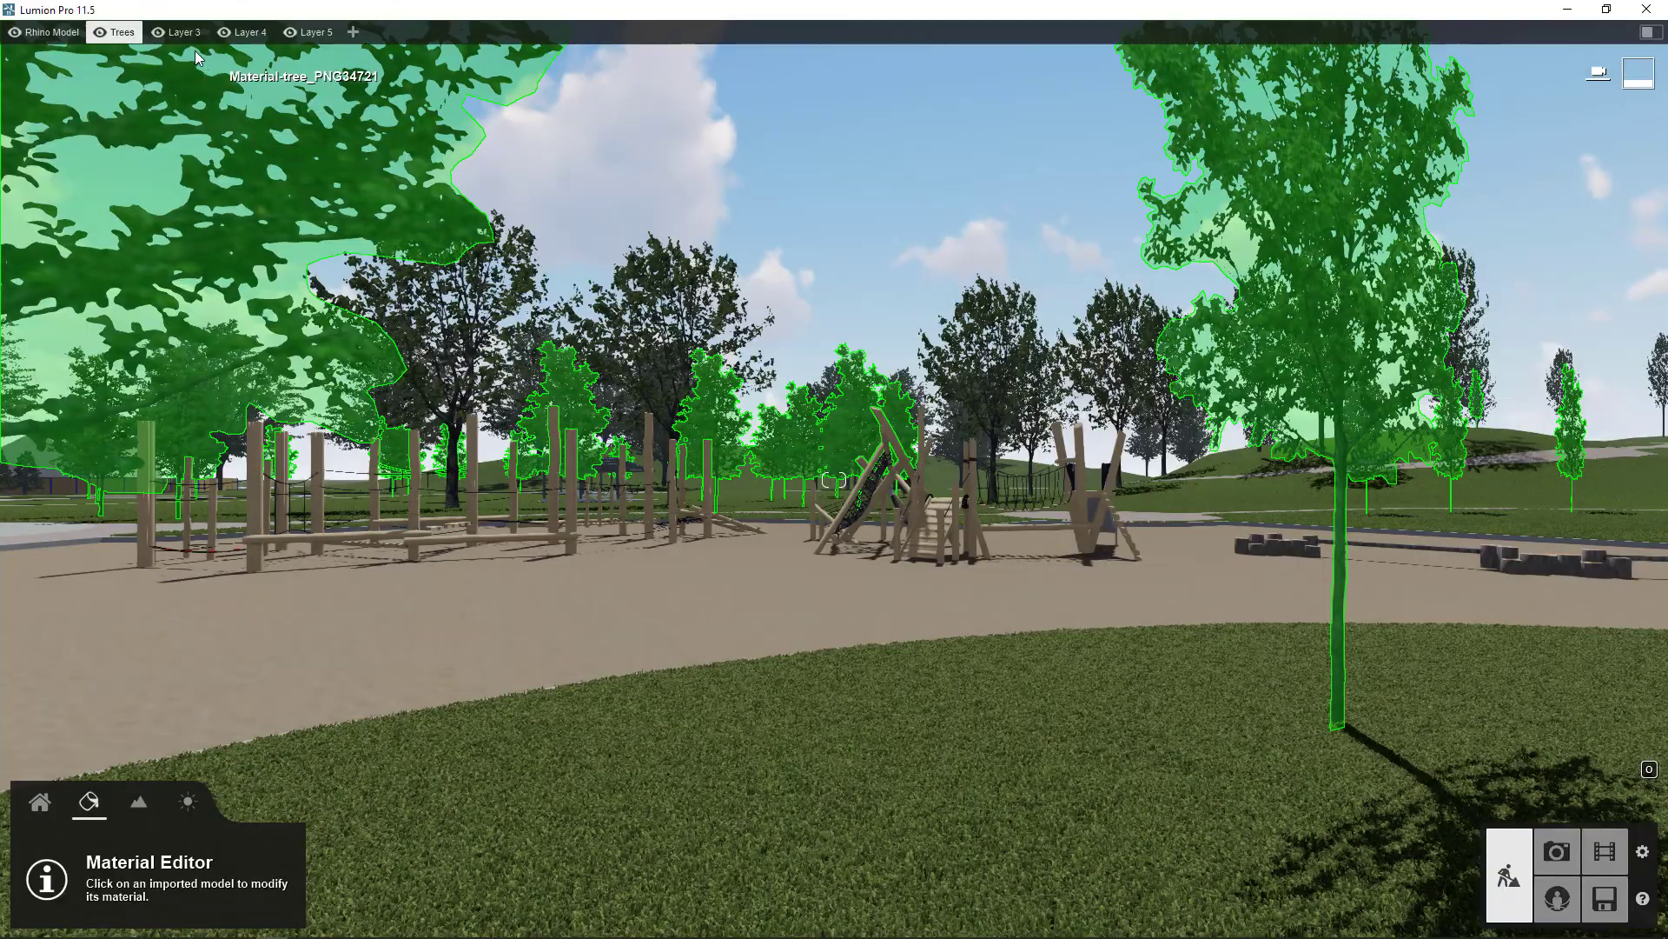
click(179, 36)
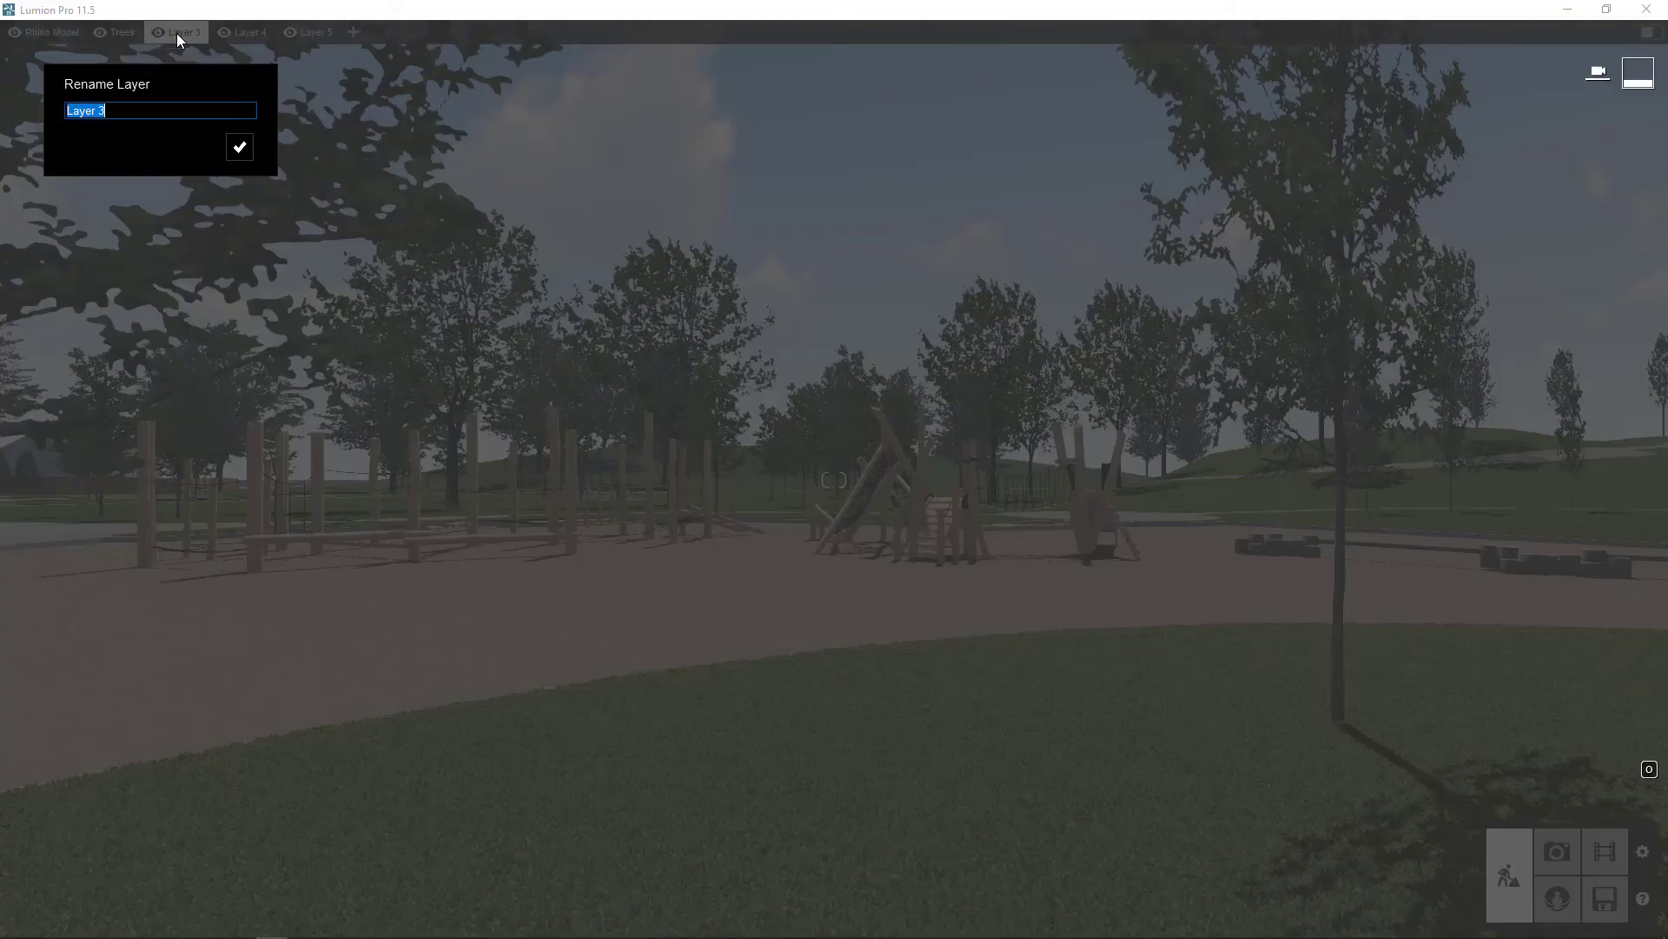
text(Vegetation)
click(240, 146)
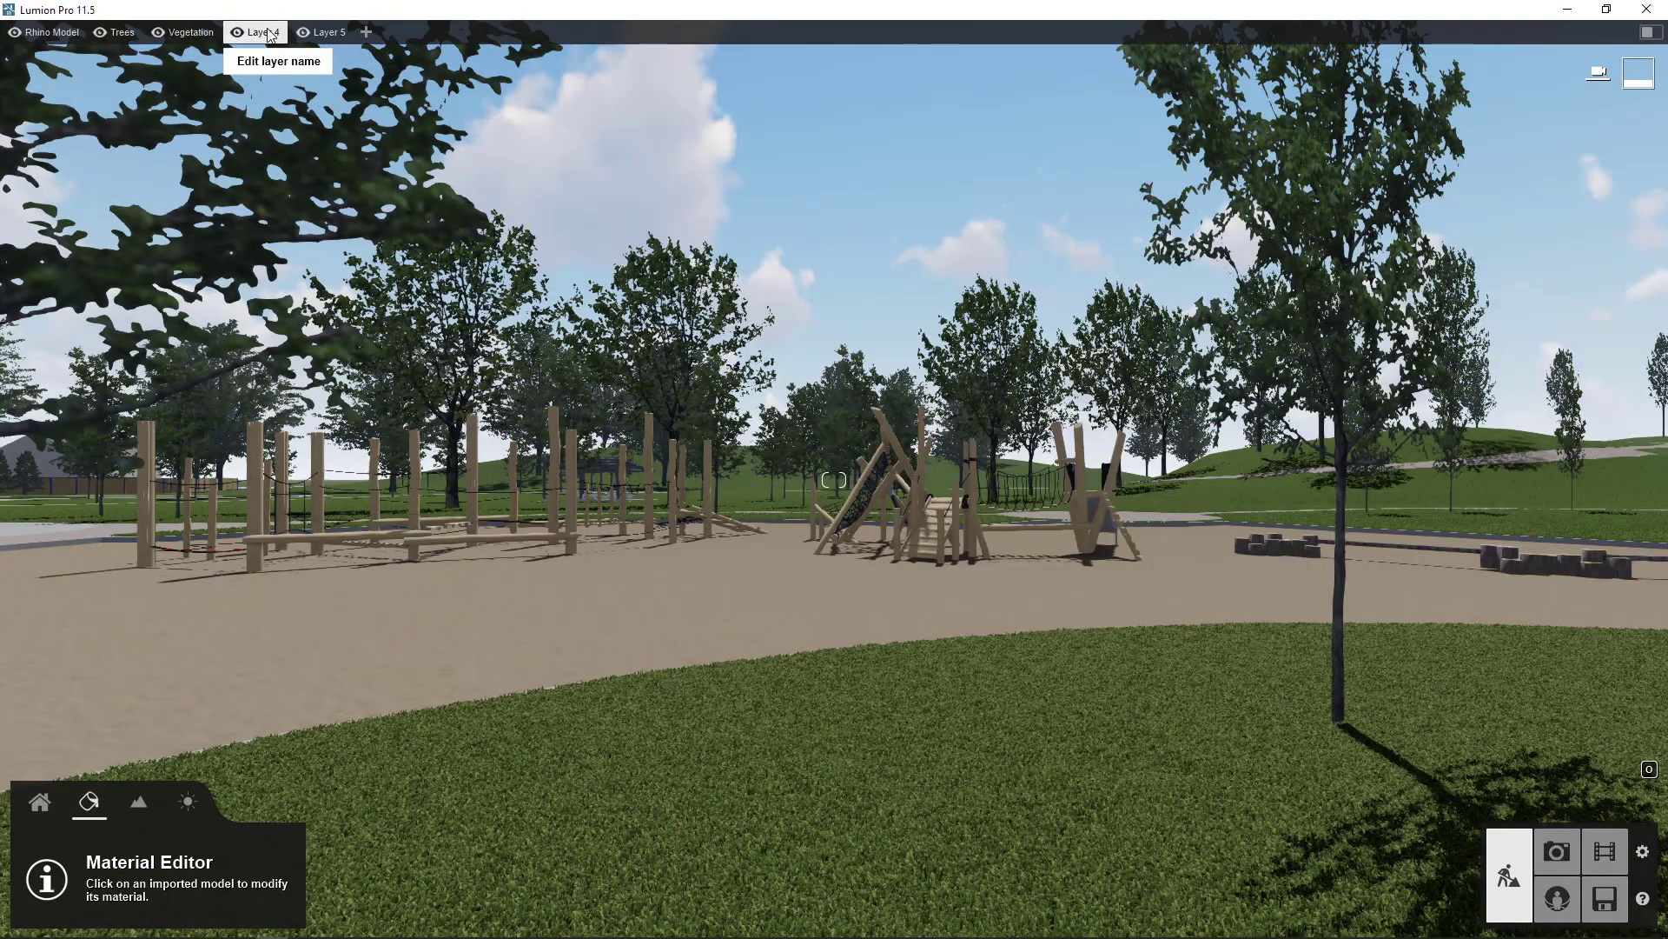
Rename Layer 4 as People and Layer 5 as Site Furnishing
click(264, 32)
text(People)
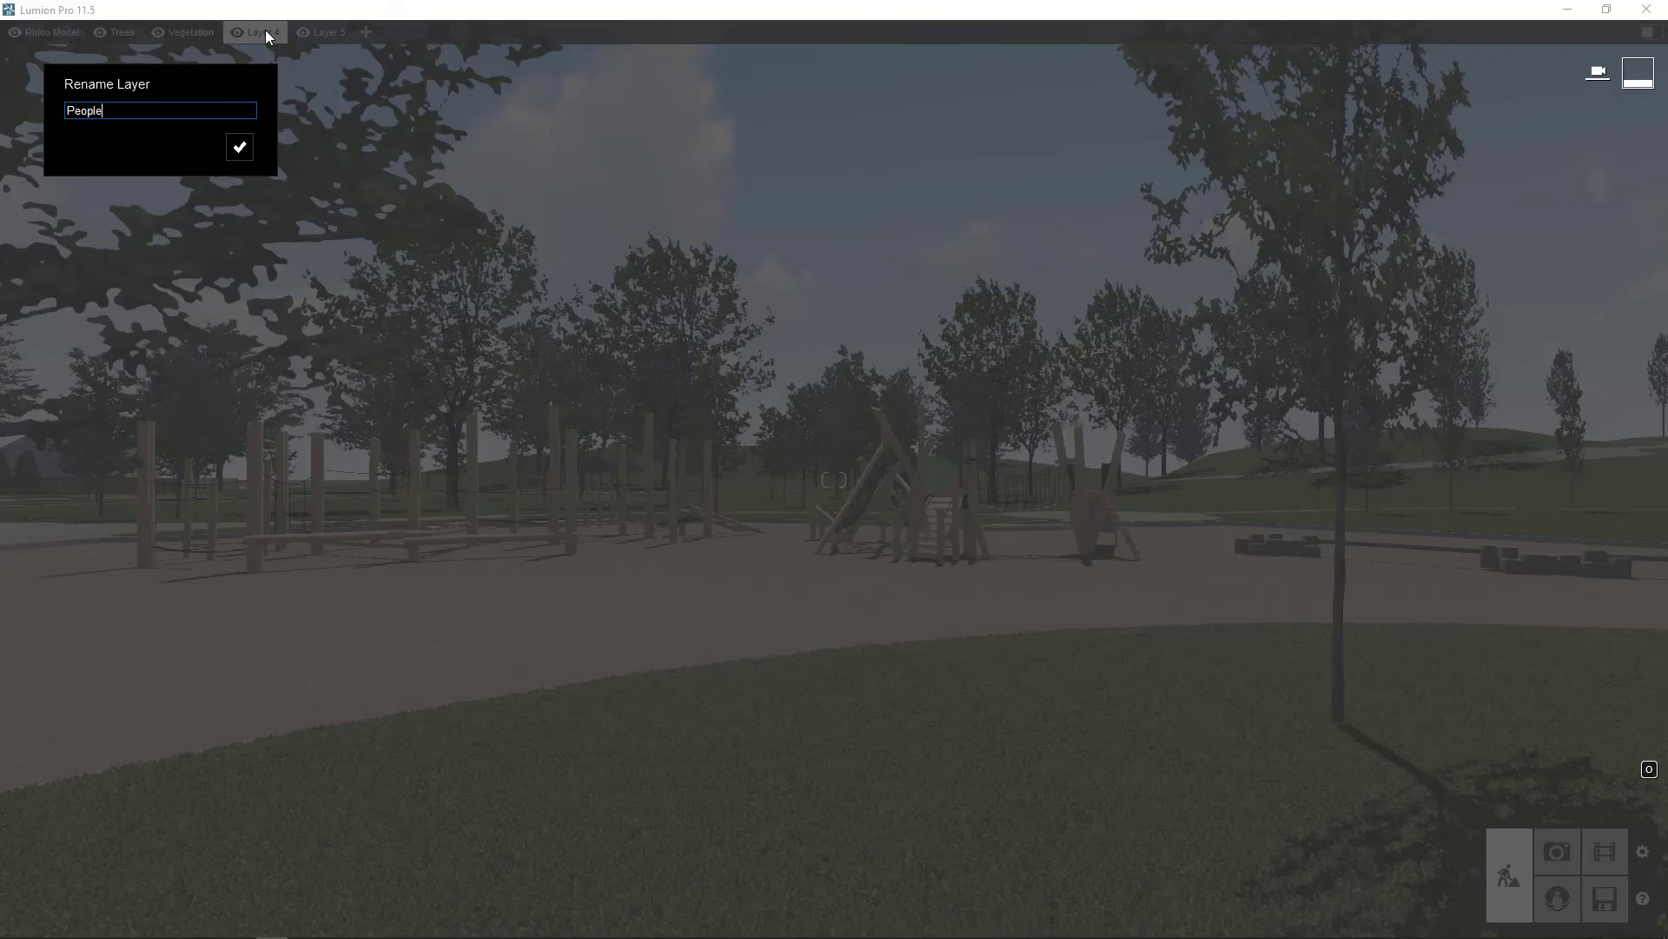
key(Return)
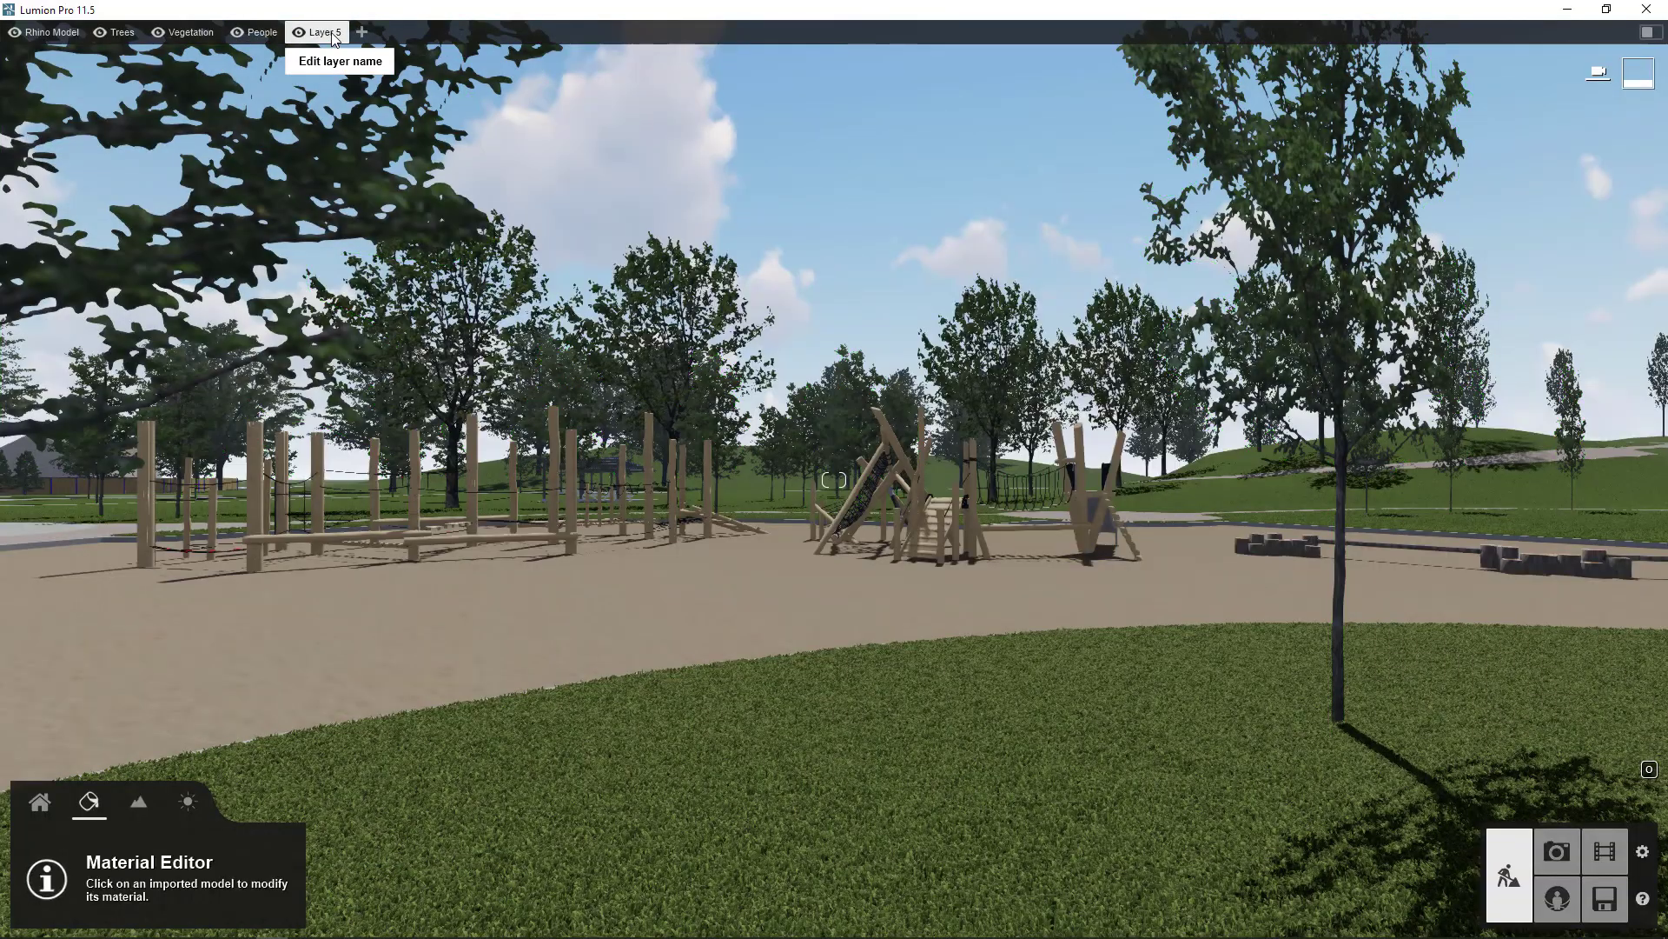
click(331, 33)
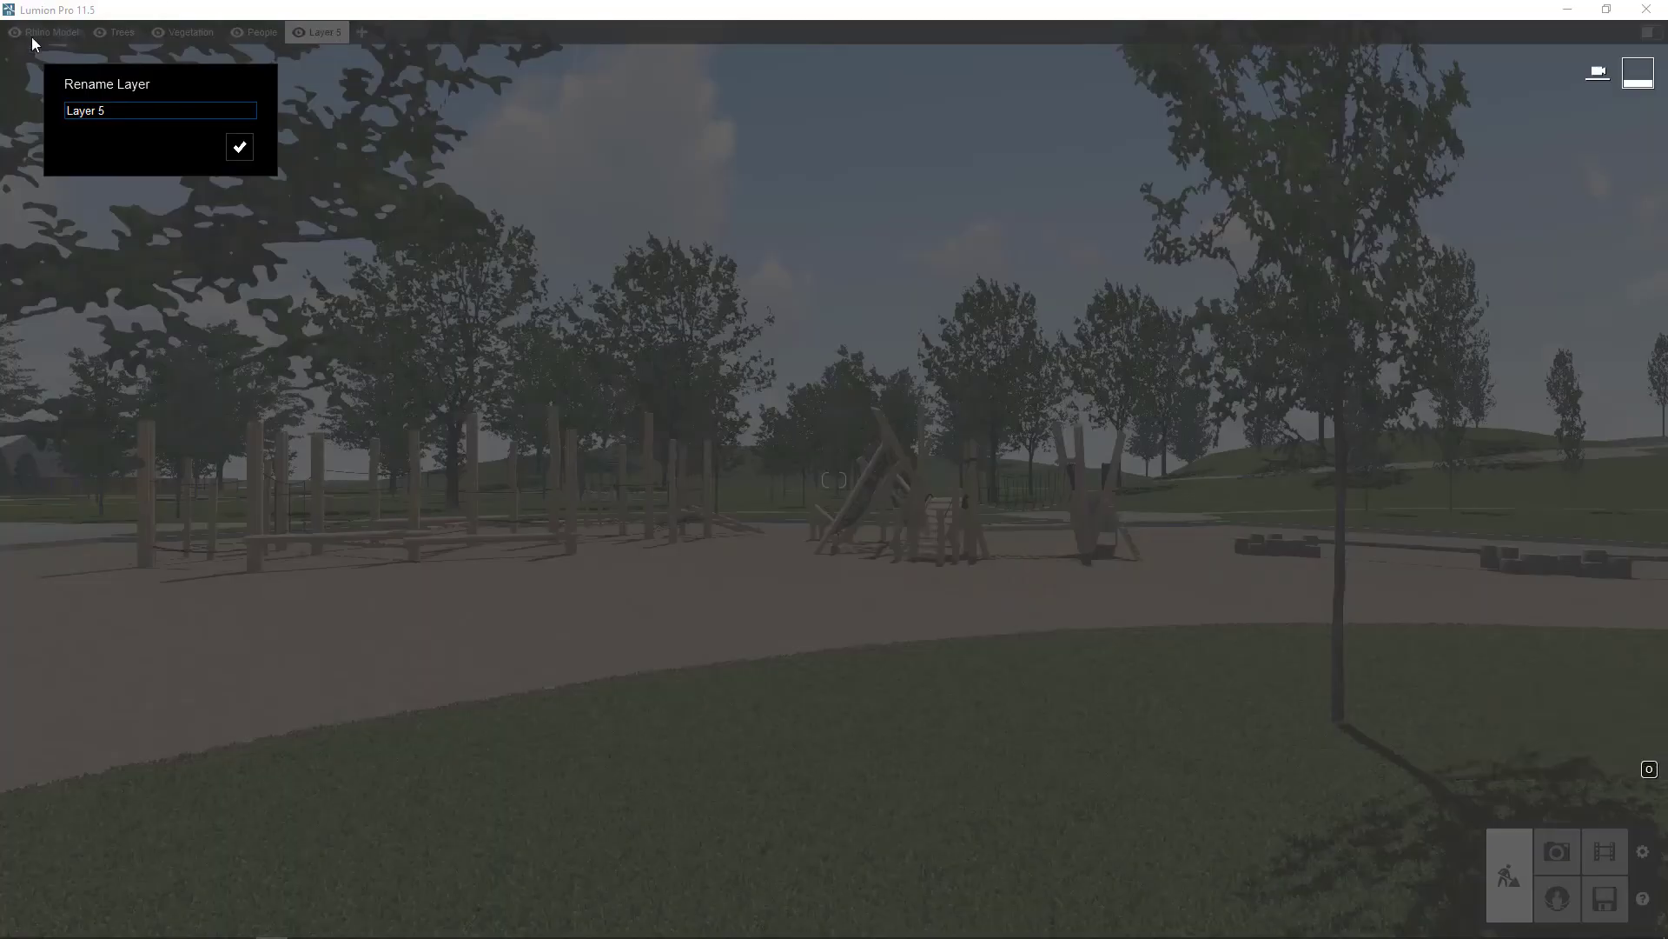
text(Slte Furnishing)
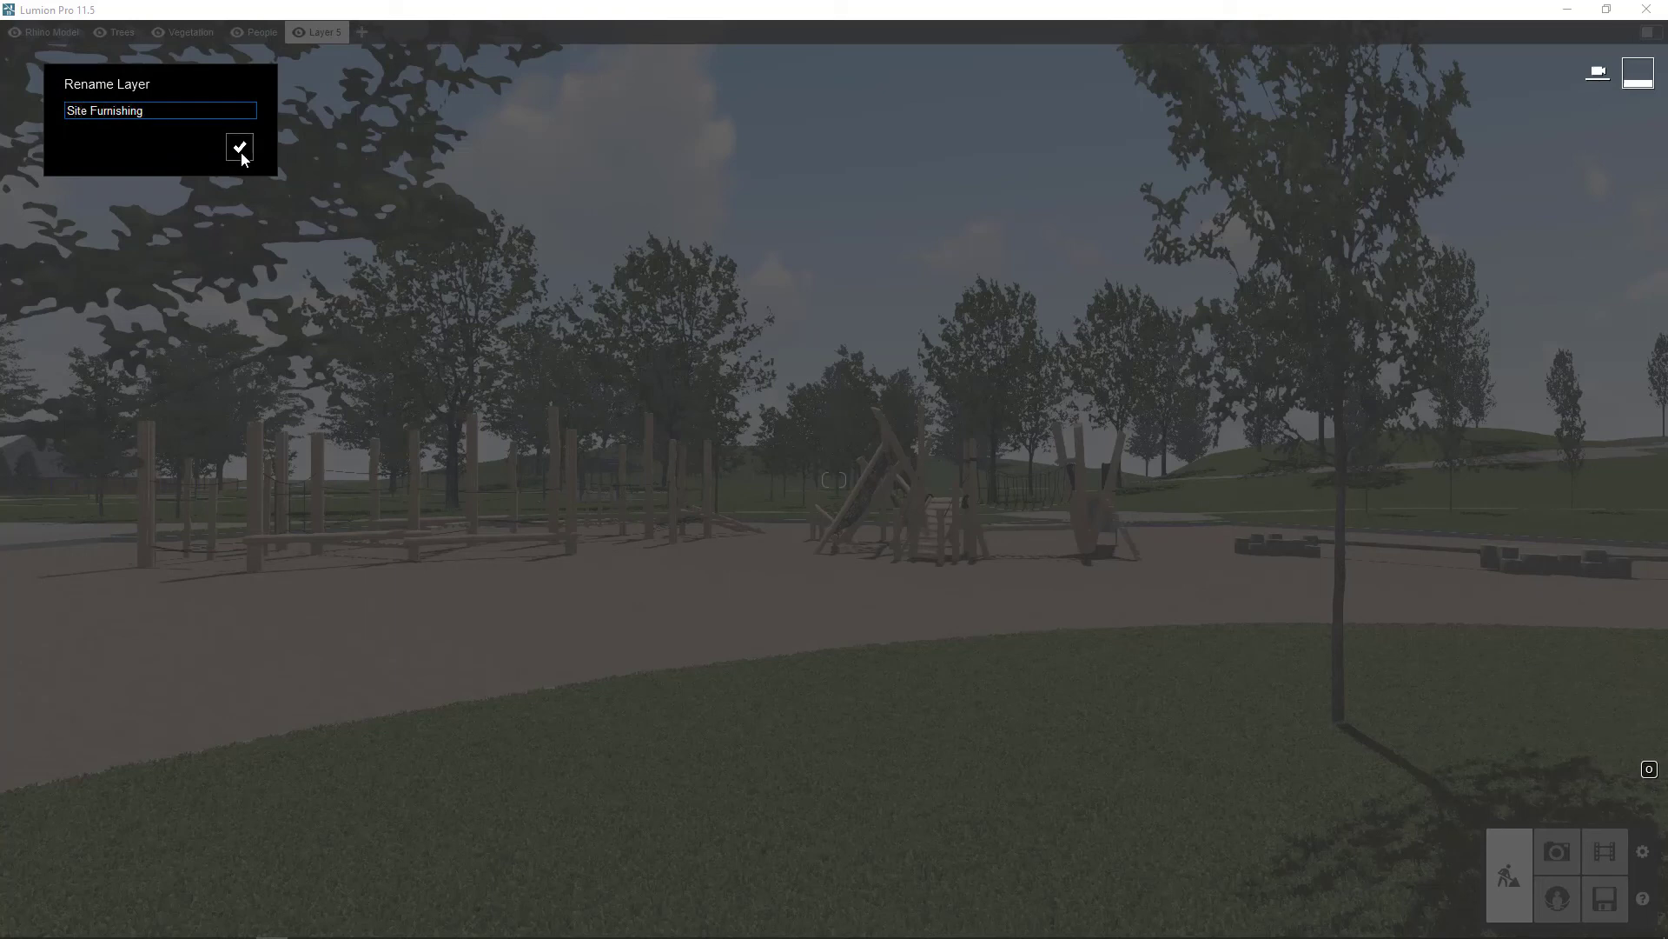
click(240, 148)
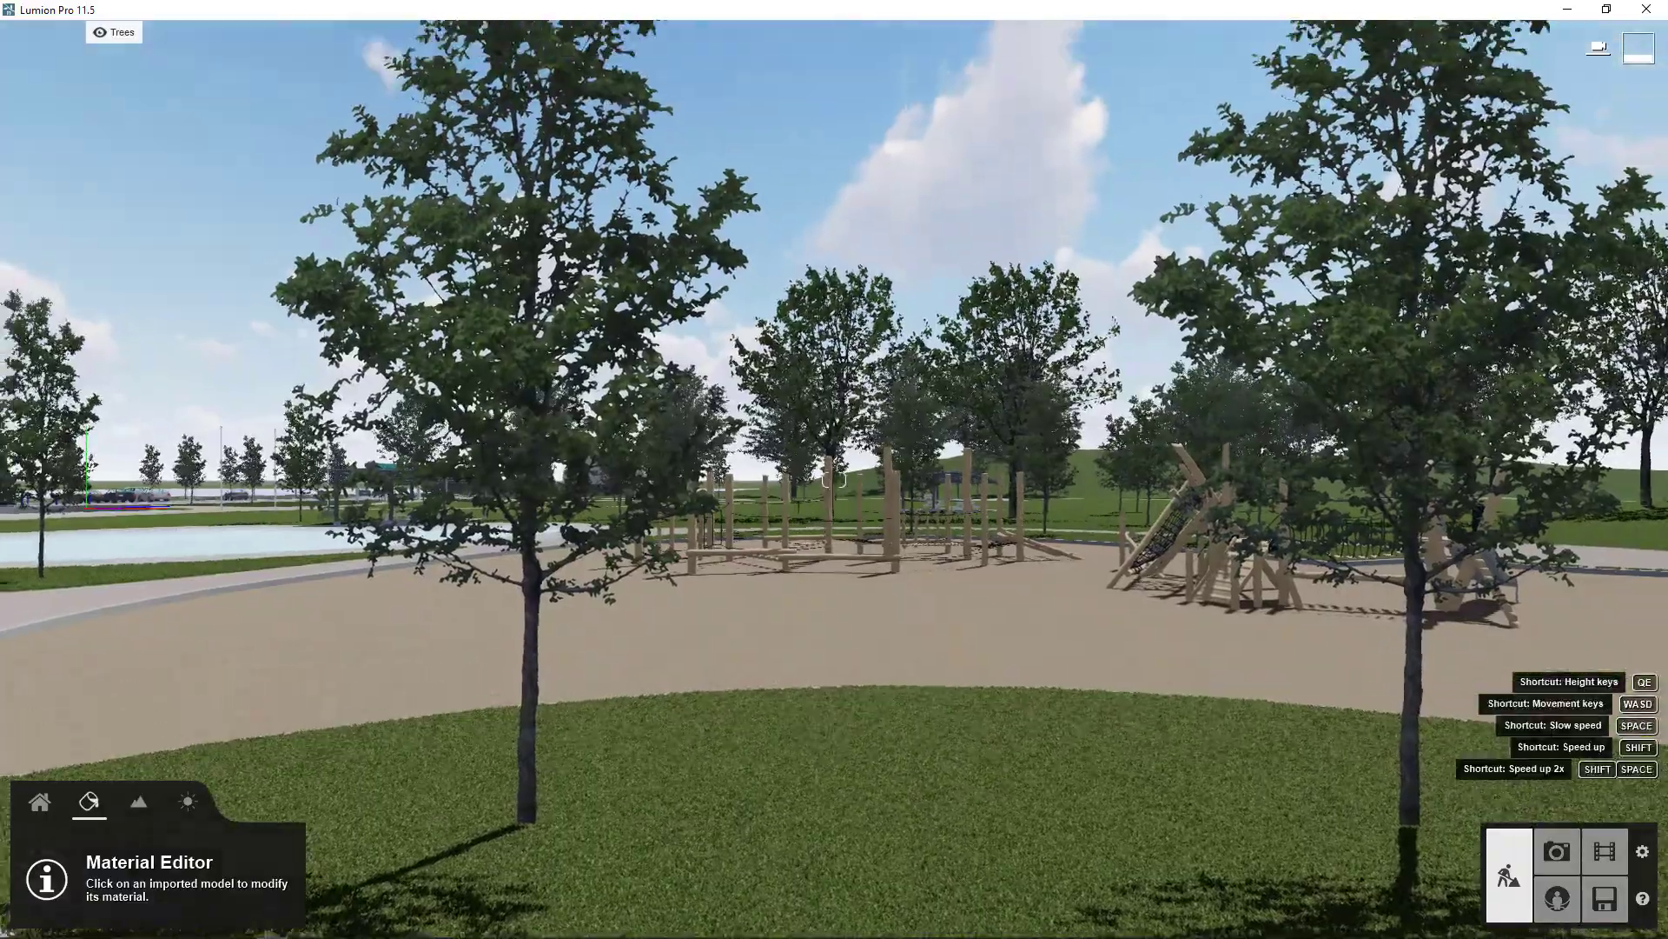
Open the Nature library in placement mode with the Trees layer active, facing the lawn beside the playground
right_drag(1173, 600, 1052, 607)
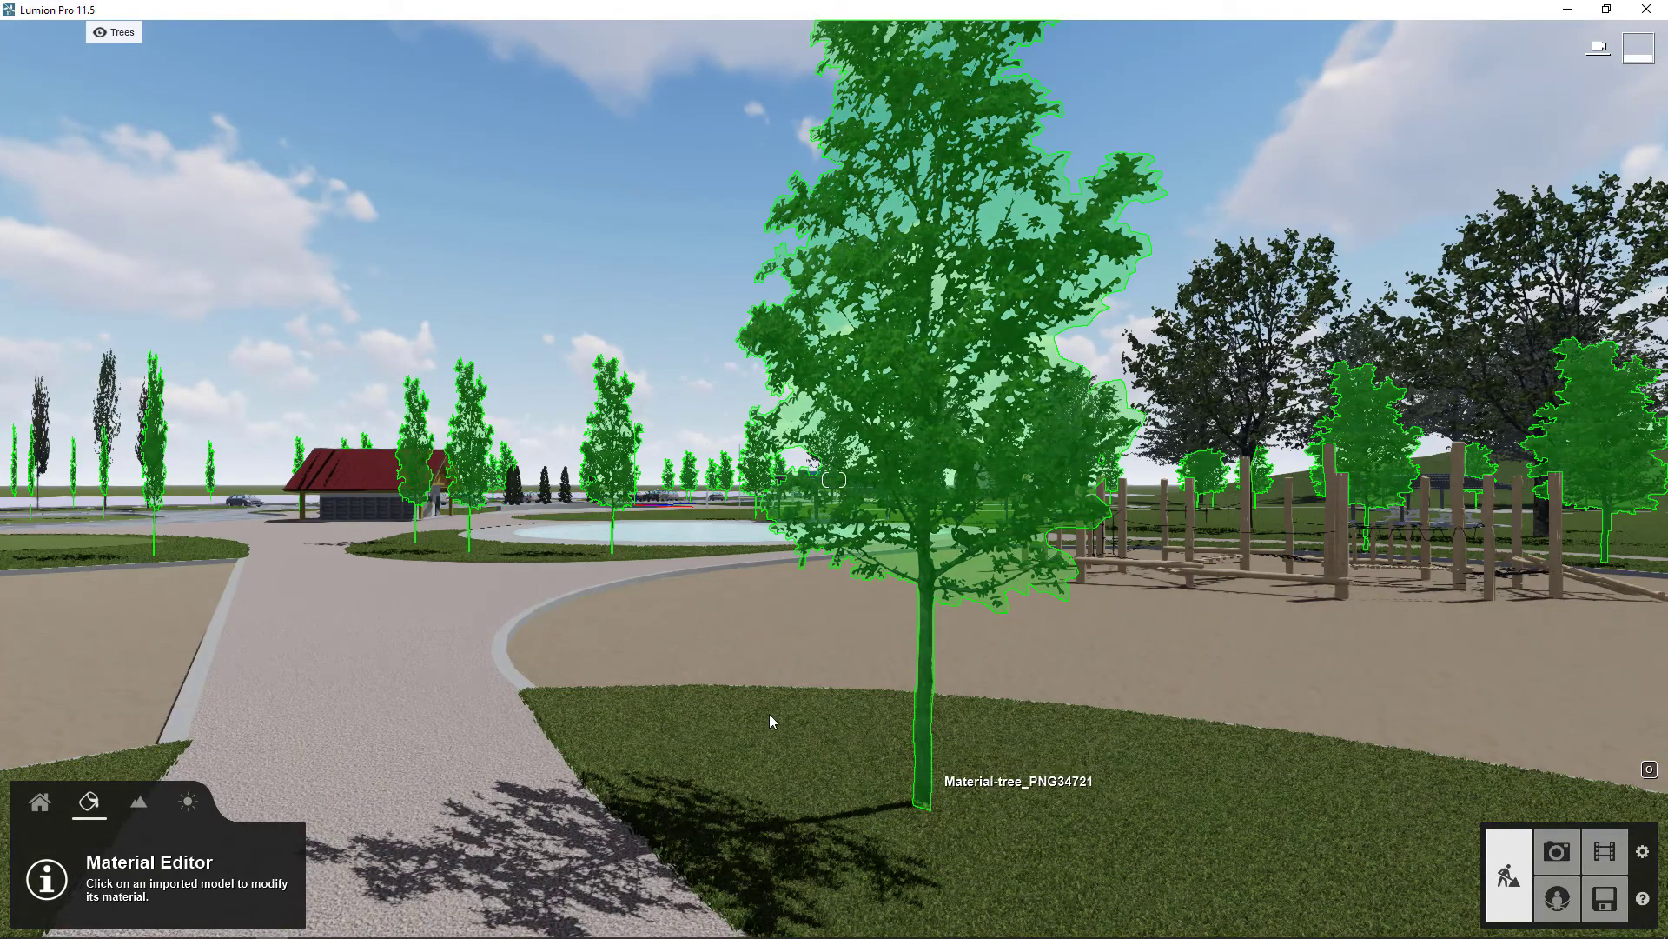
mouse_move(770, 721)
right_down()
mouse_move(877, 723)
mouse_move(695, 723)
mouse_move(973, 723)
mouse_move(764, 723)
mouse_move(904, 695)
mouse_move(1043, 721)
mouse_move(1009, 760)
right_up()
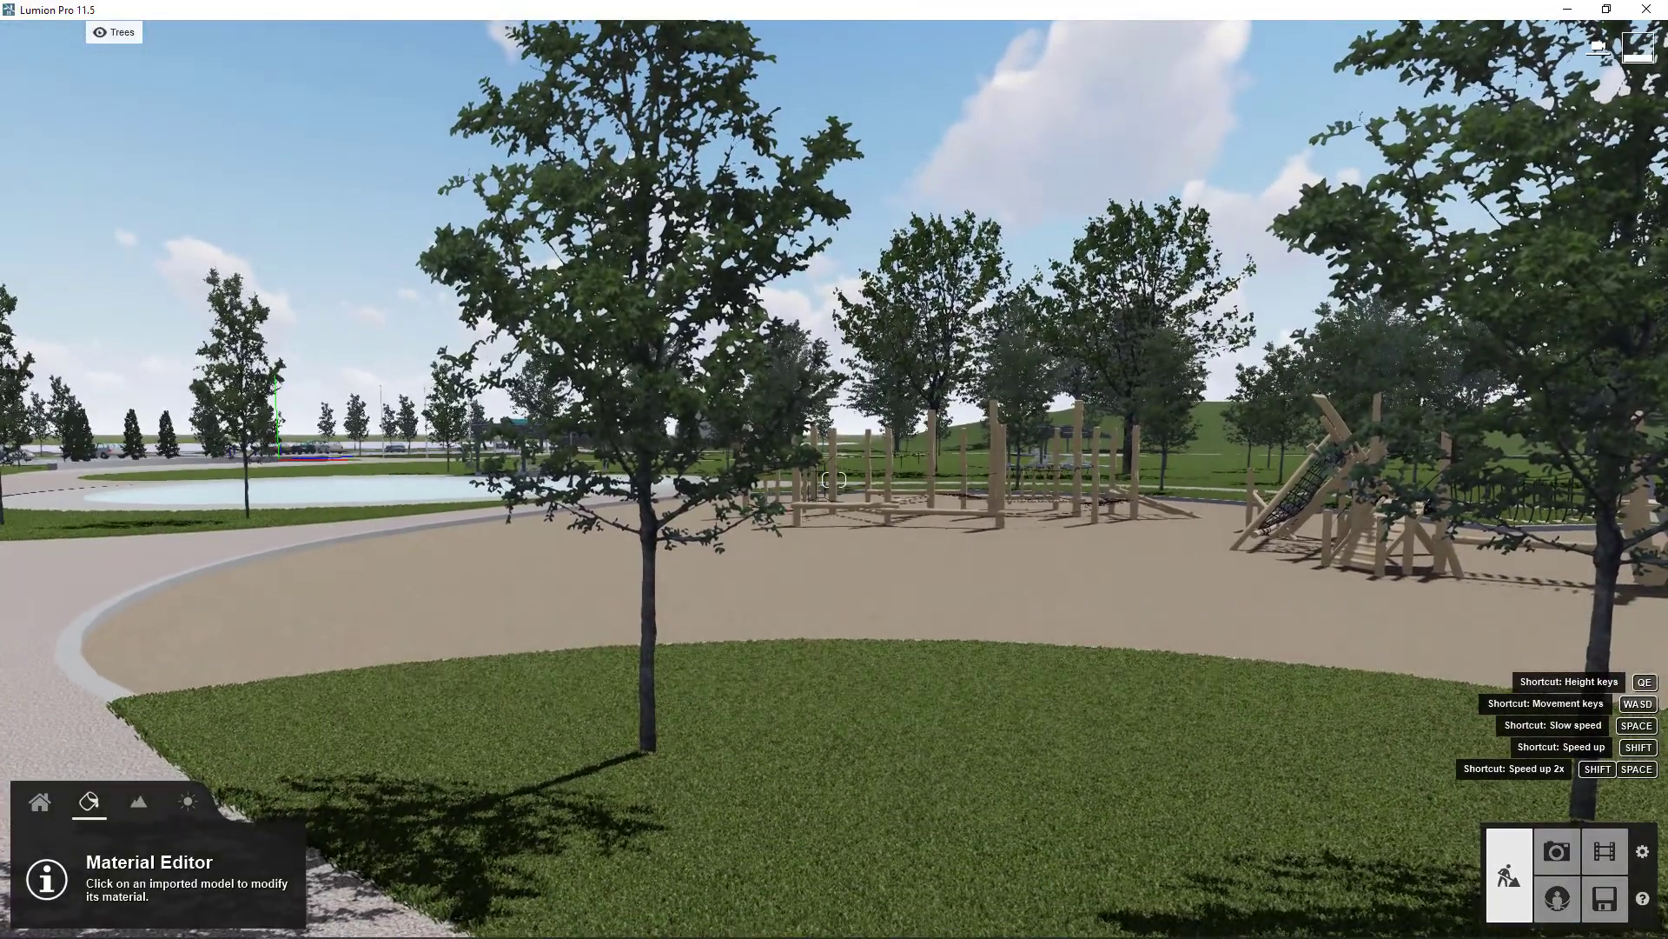
right_drag(612, 756, 612, 756)
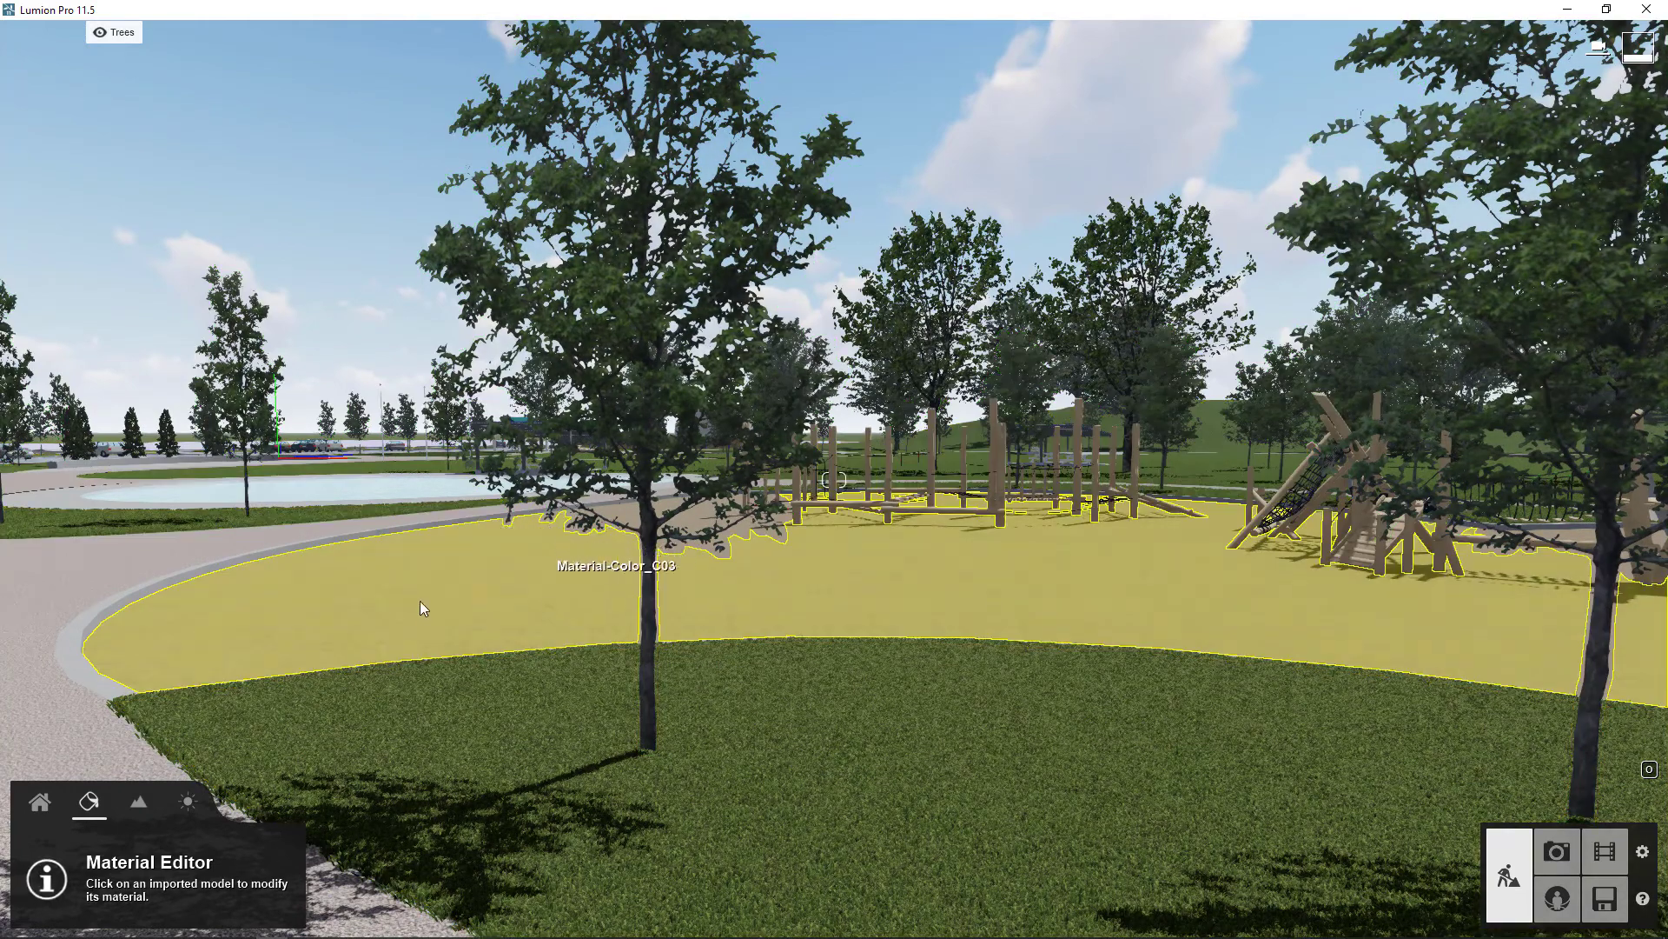
click(32, 809)
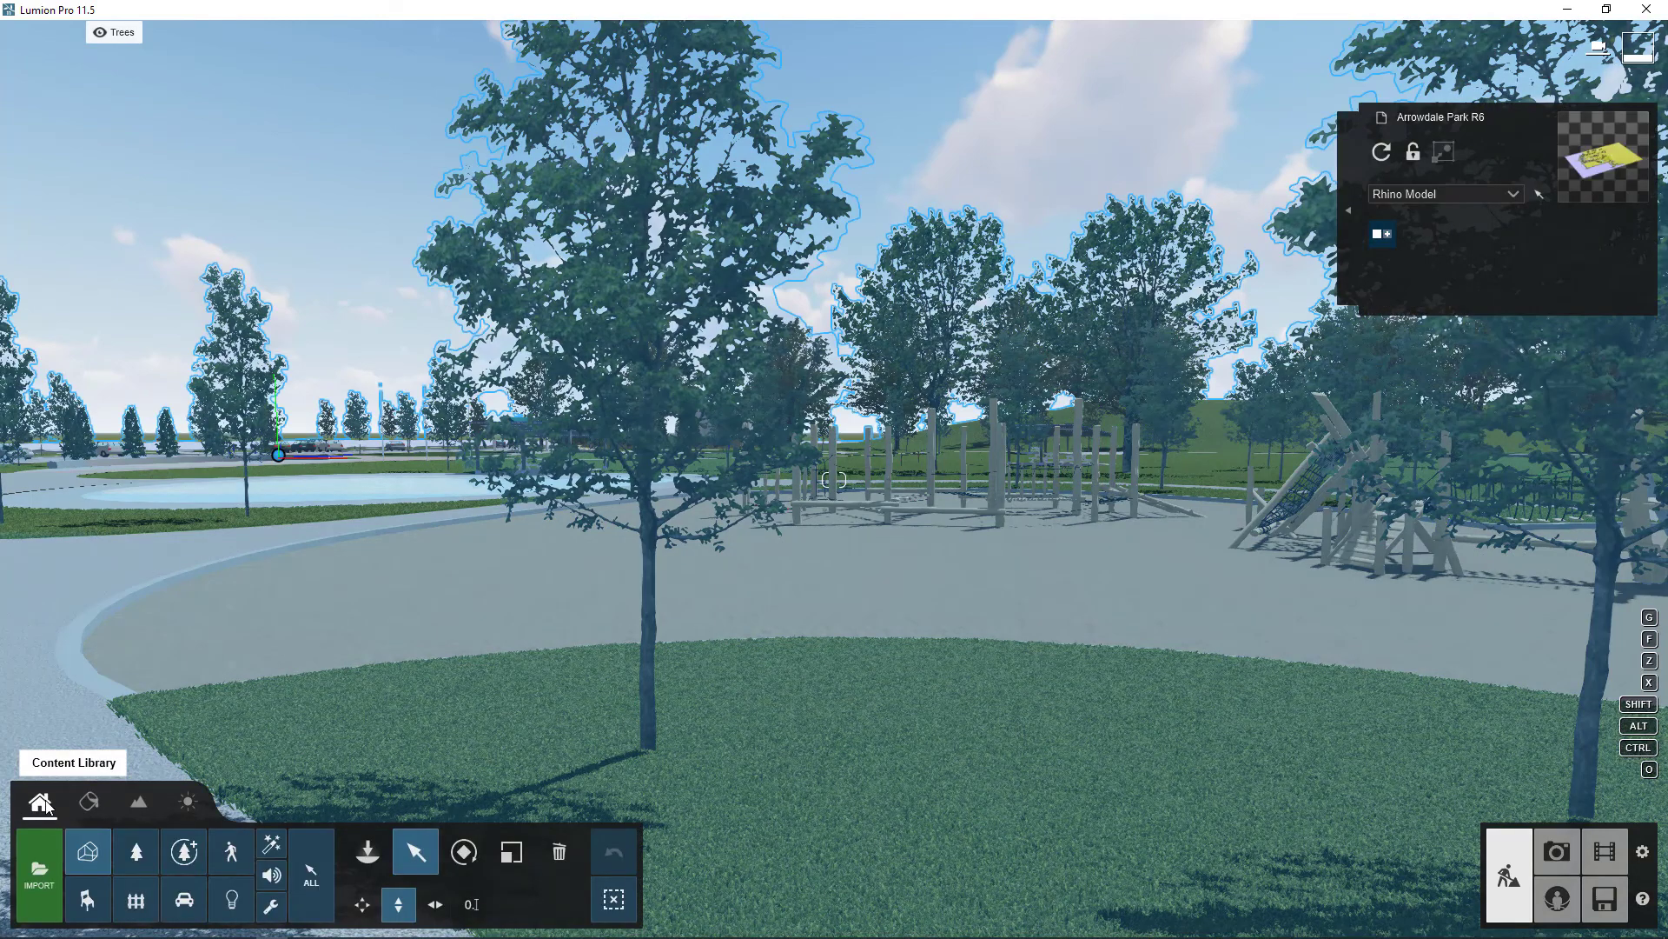
click(130, 852)
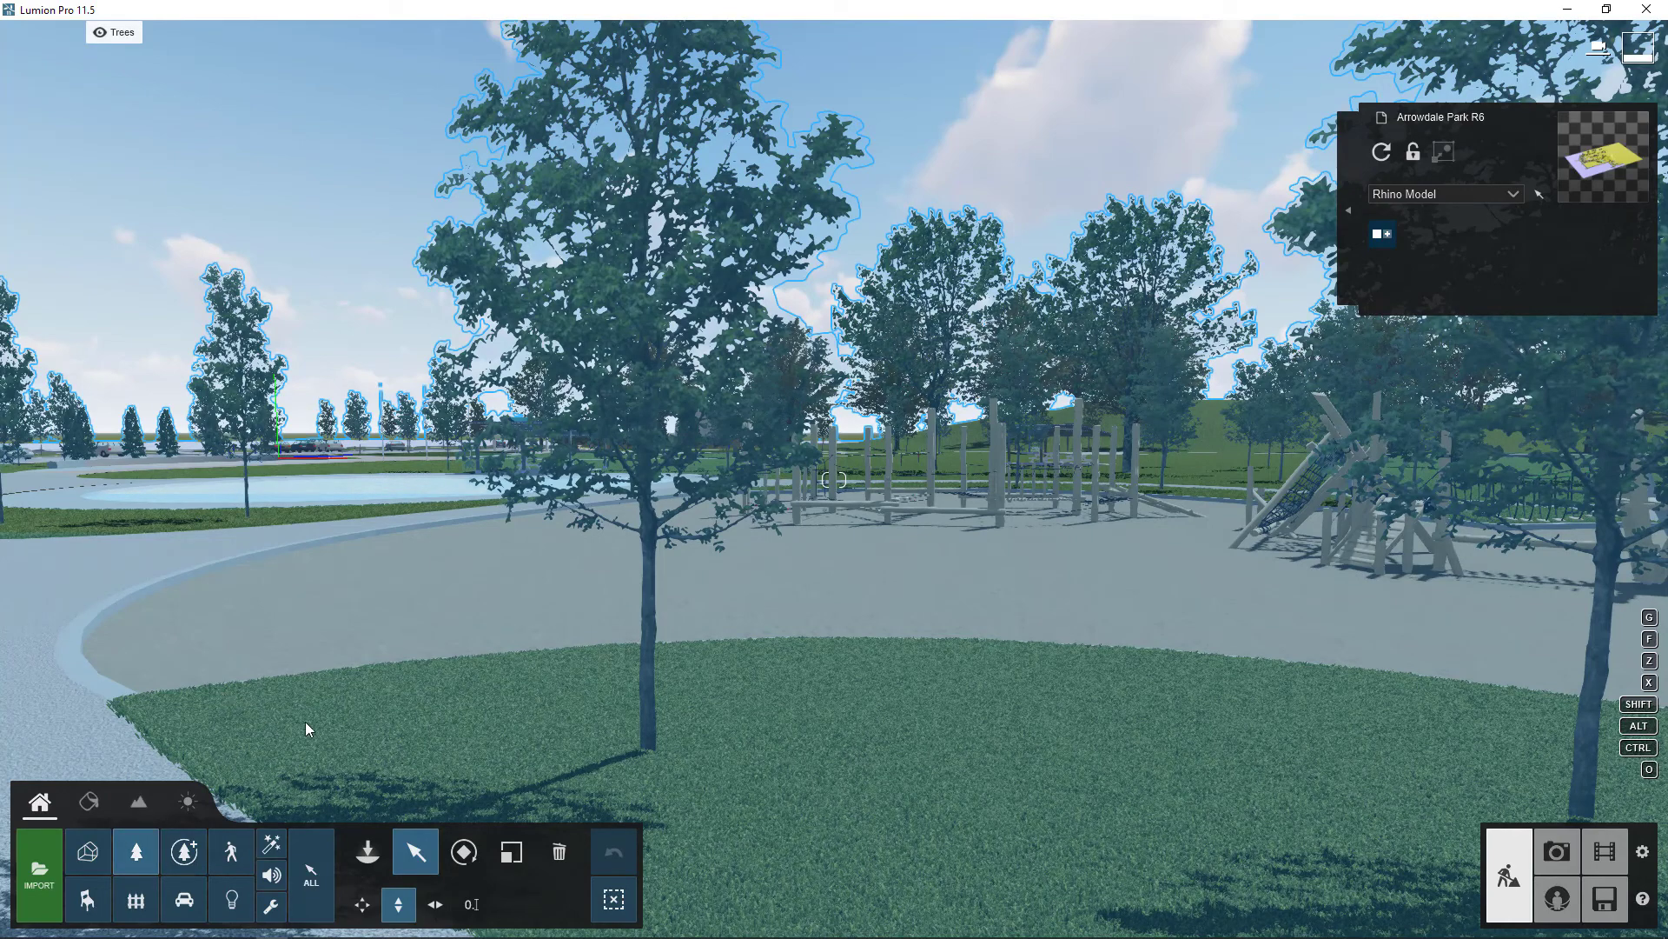
click(368, 852)
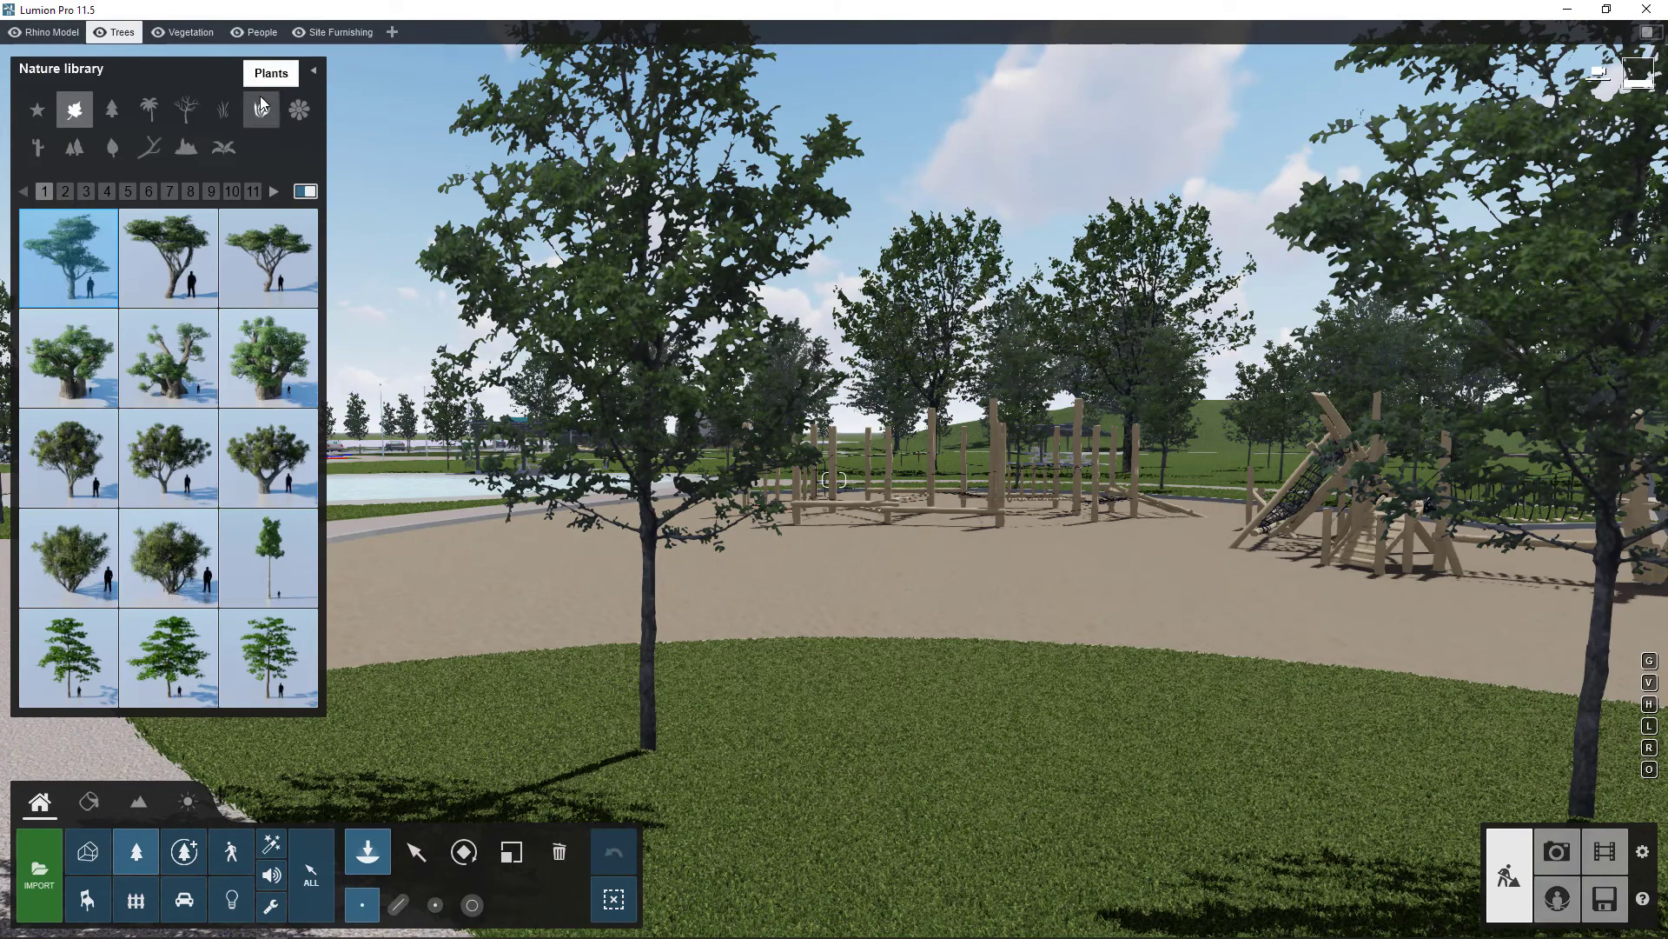
Look through the Nature library categories, including conifers, palms, leafless trees, grasses, plants, flowers, cacti, clusters, leaves and rocks
click(113, 111)
click(152, 109)
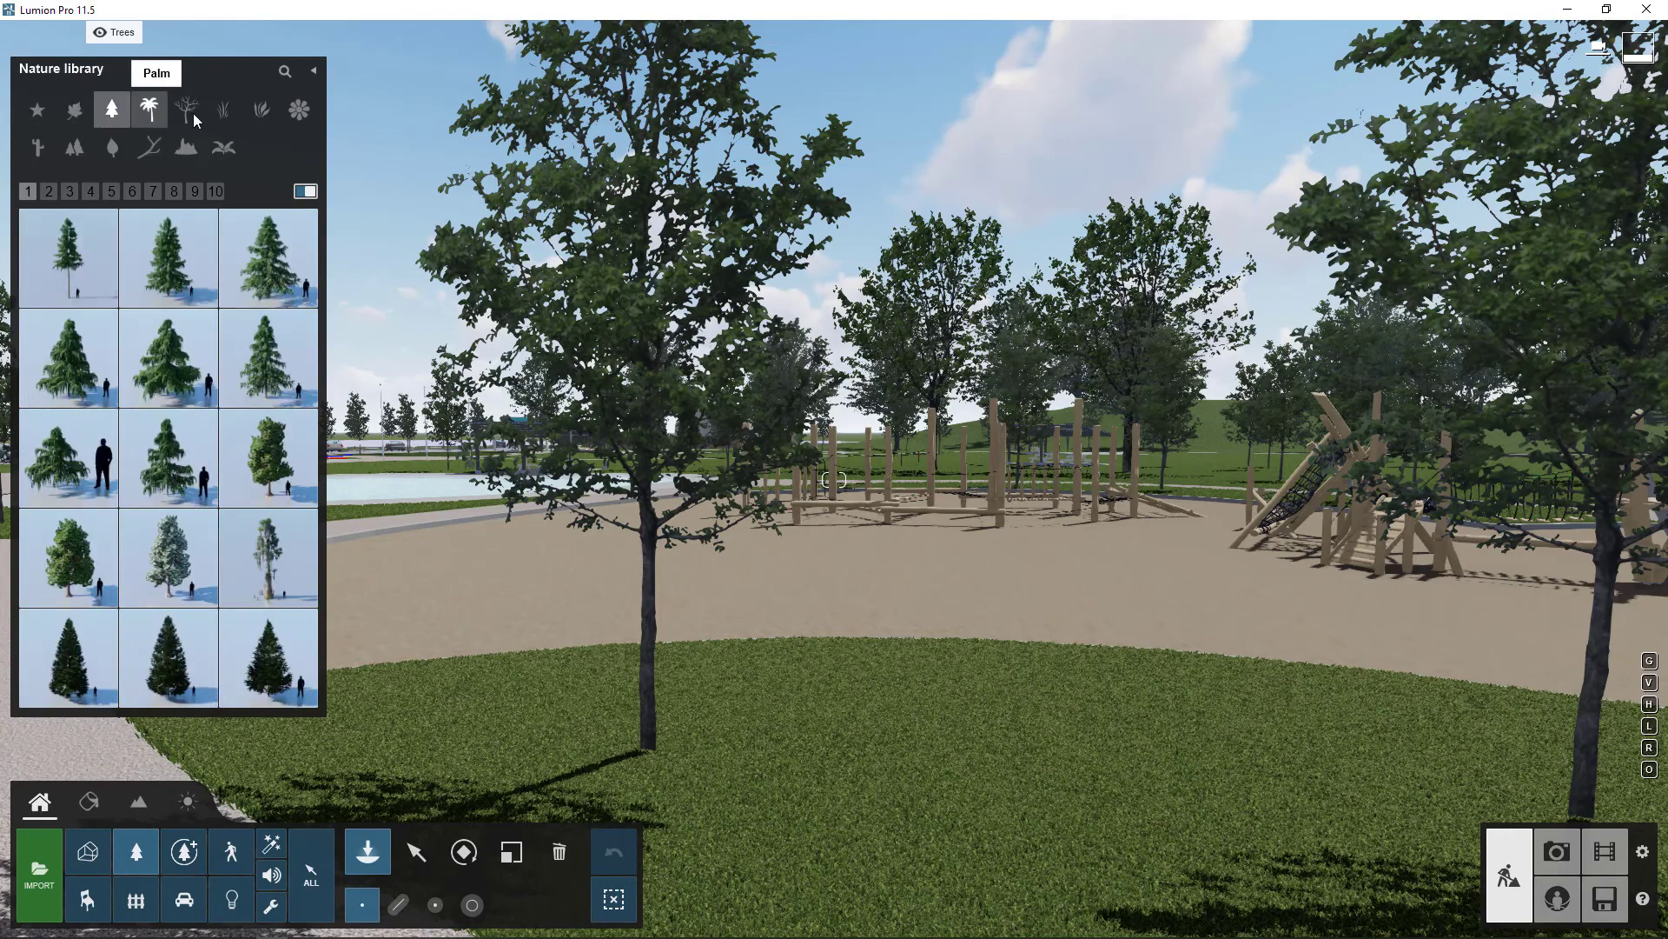
click(187, 111)
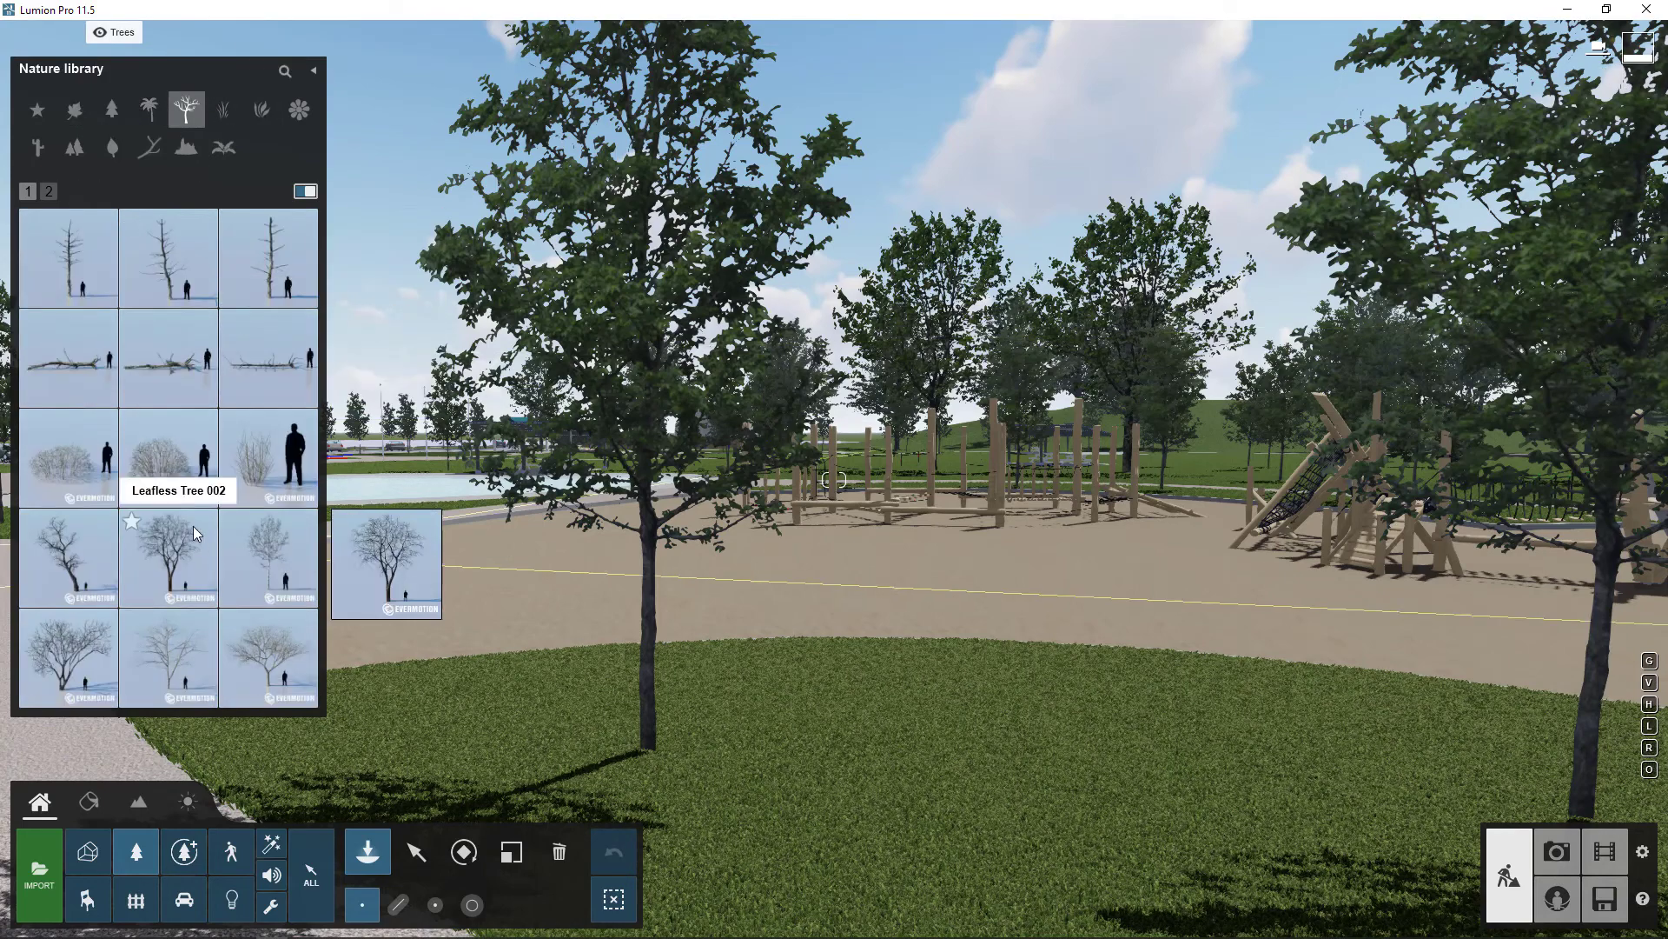
click(261, 108)
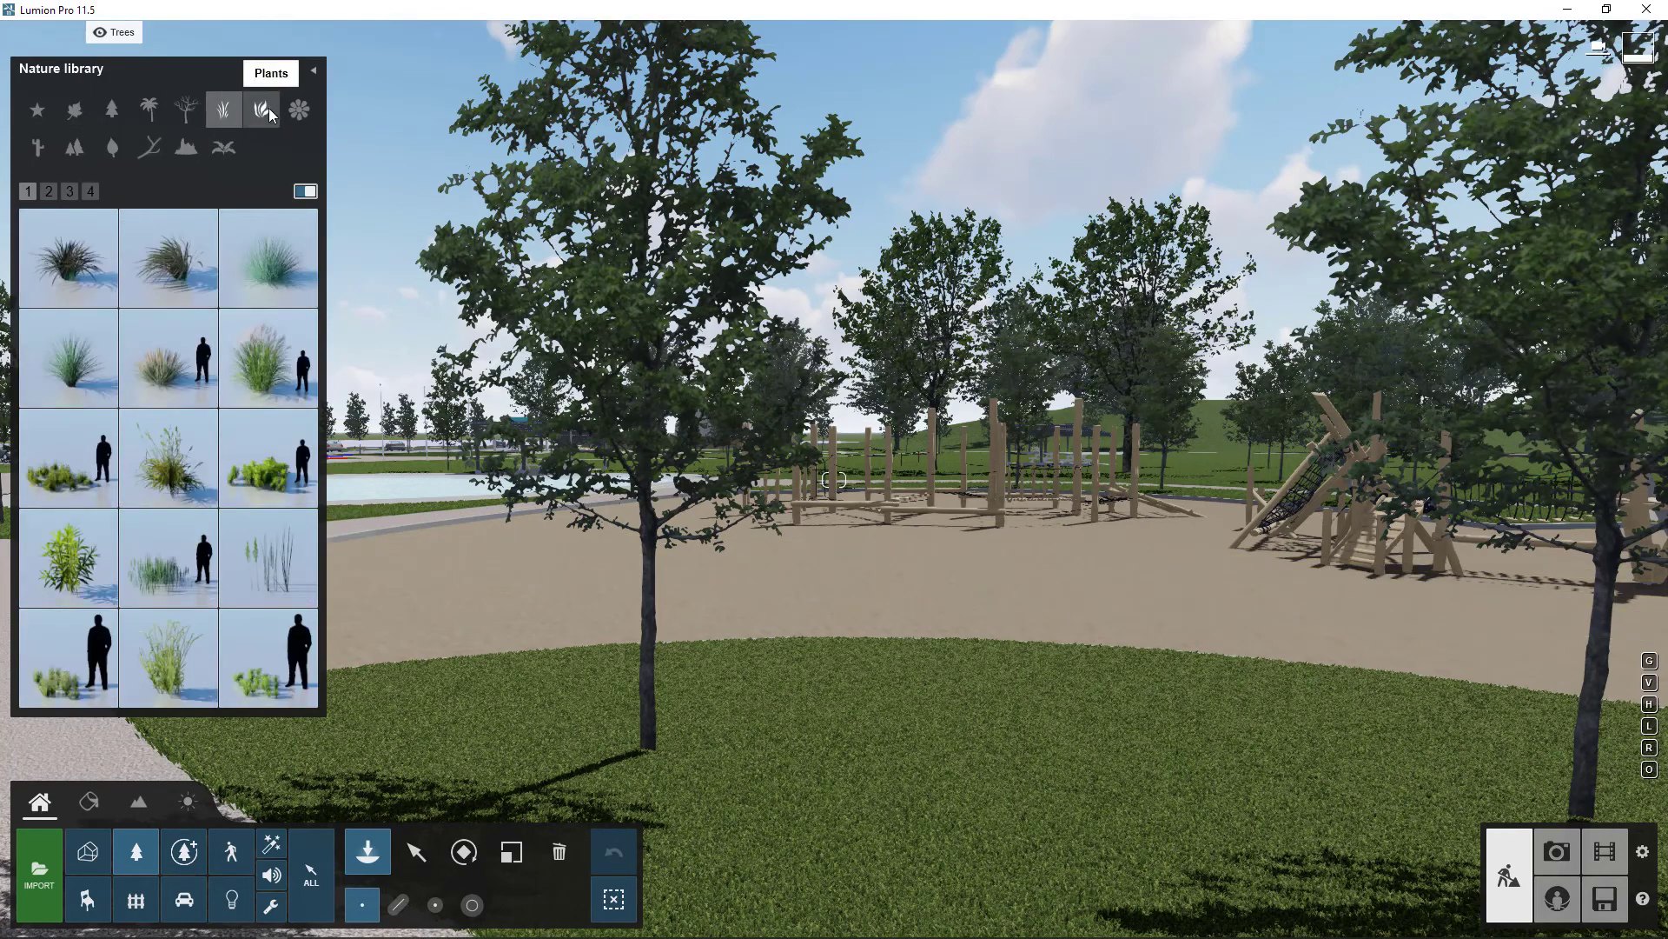
click(300, 110)
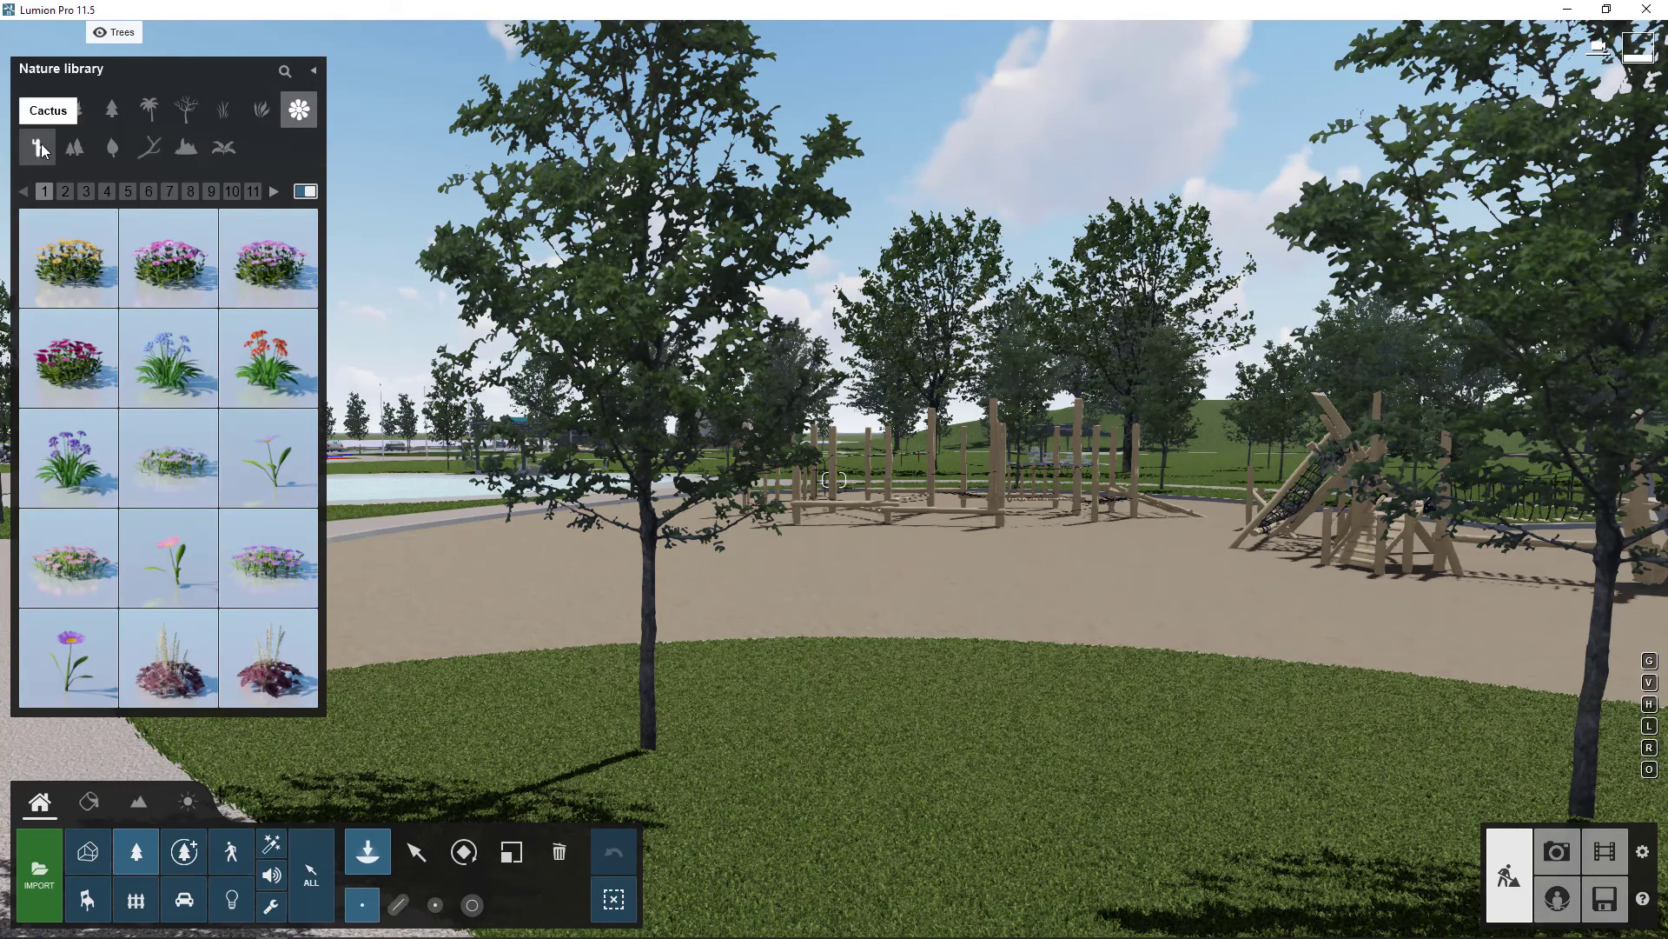
click(37, 147)
click(89, 148)
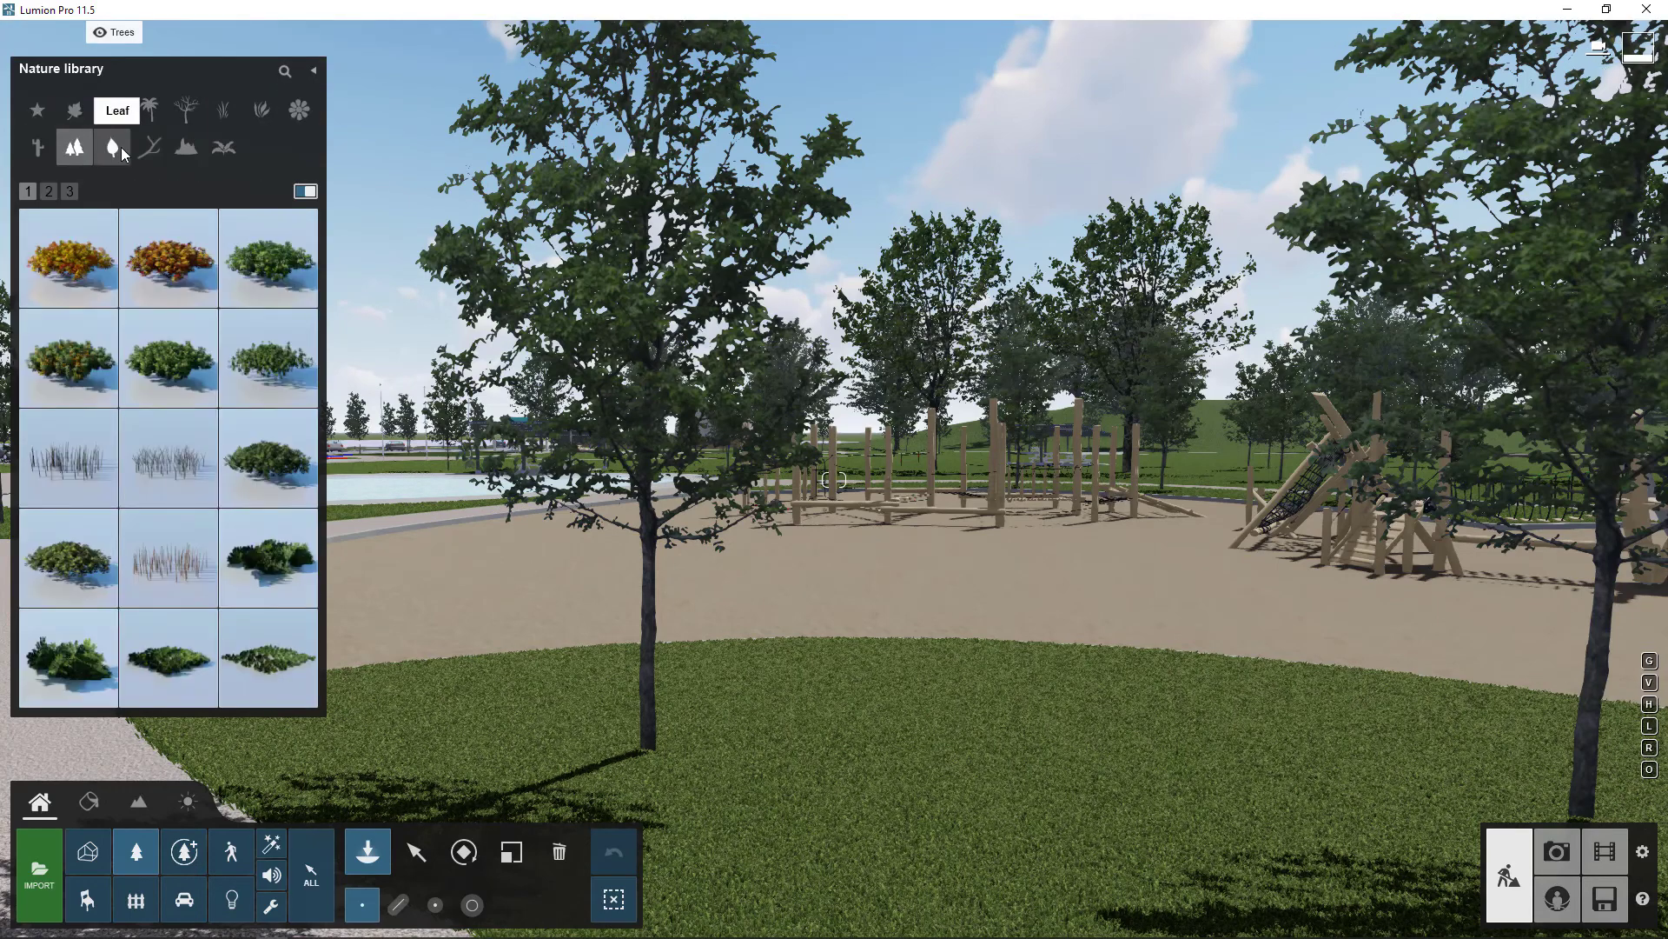
click(121, 147)
click(152, 150)
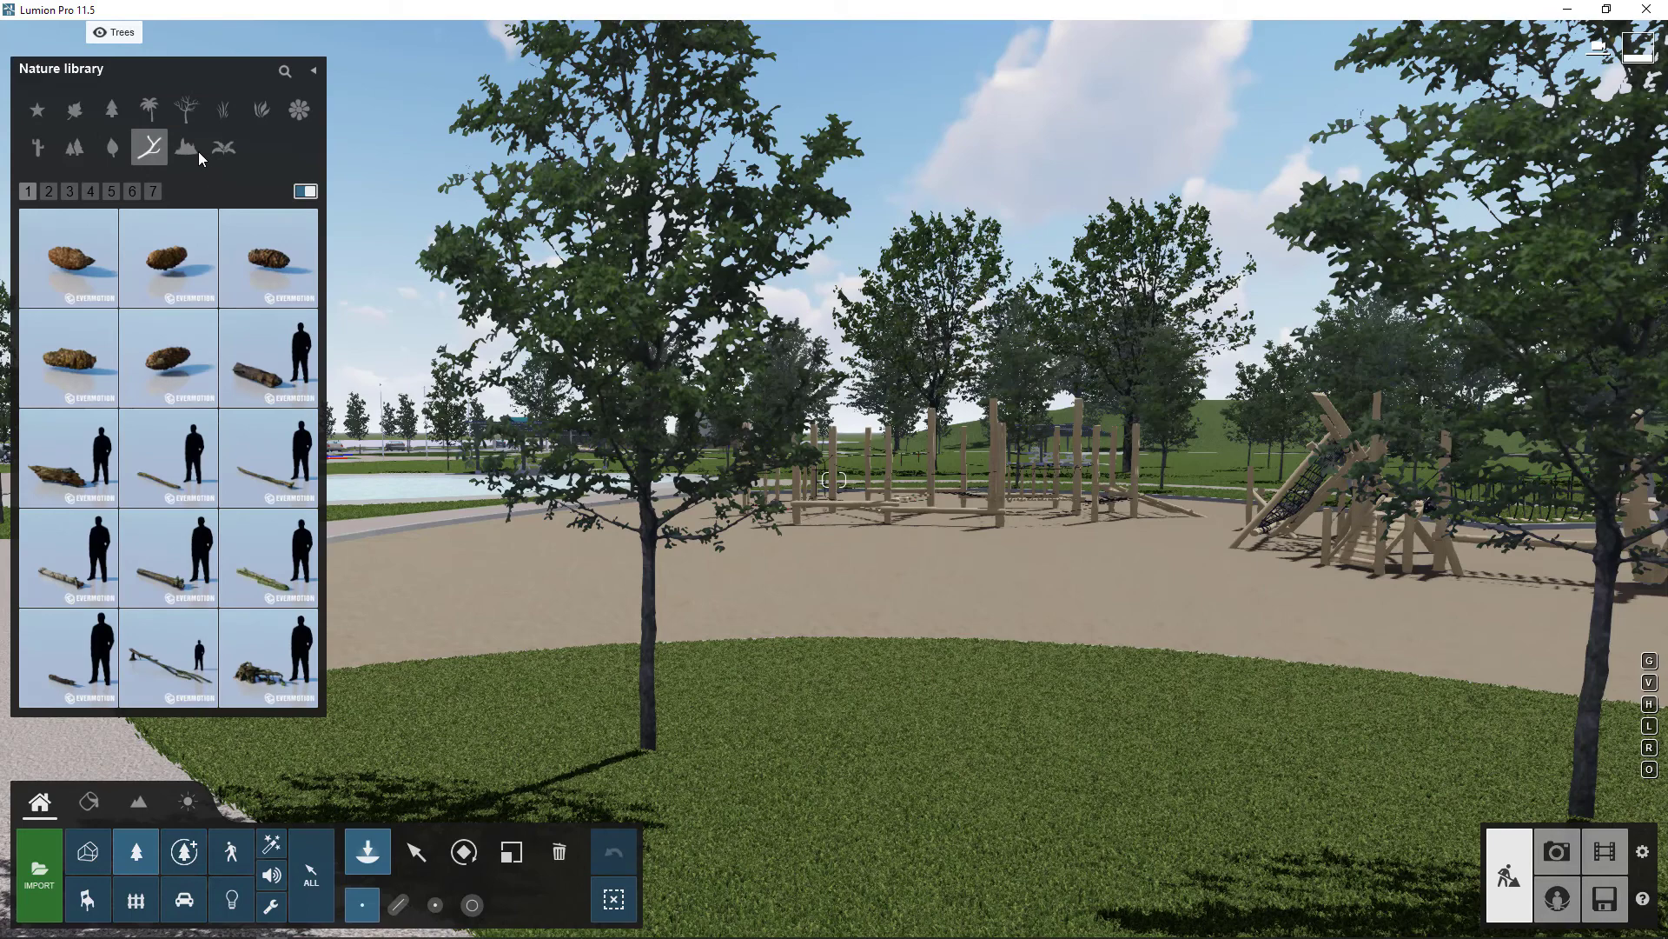
click(197, 149)
click(227, 153)
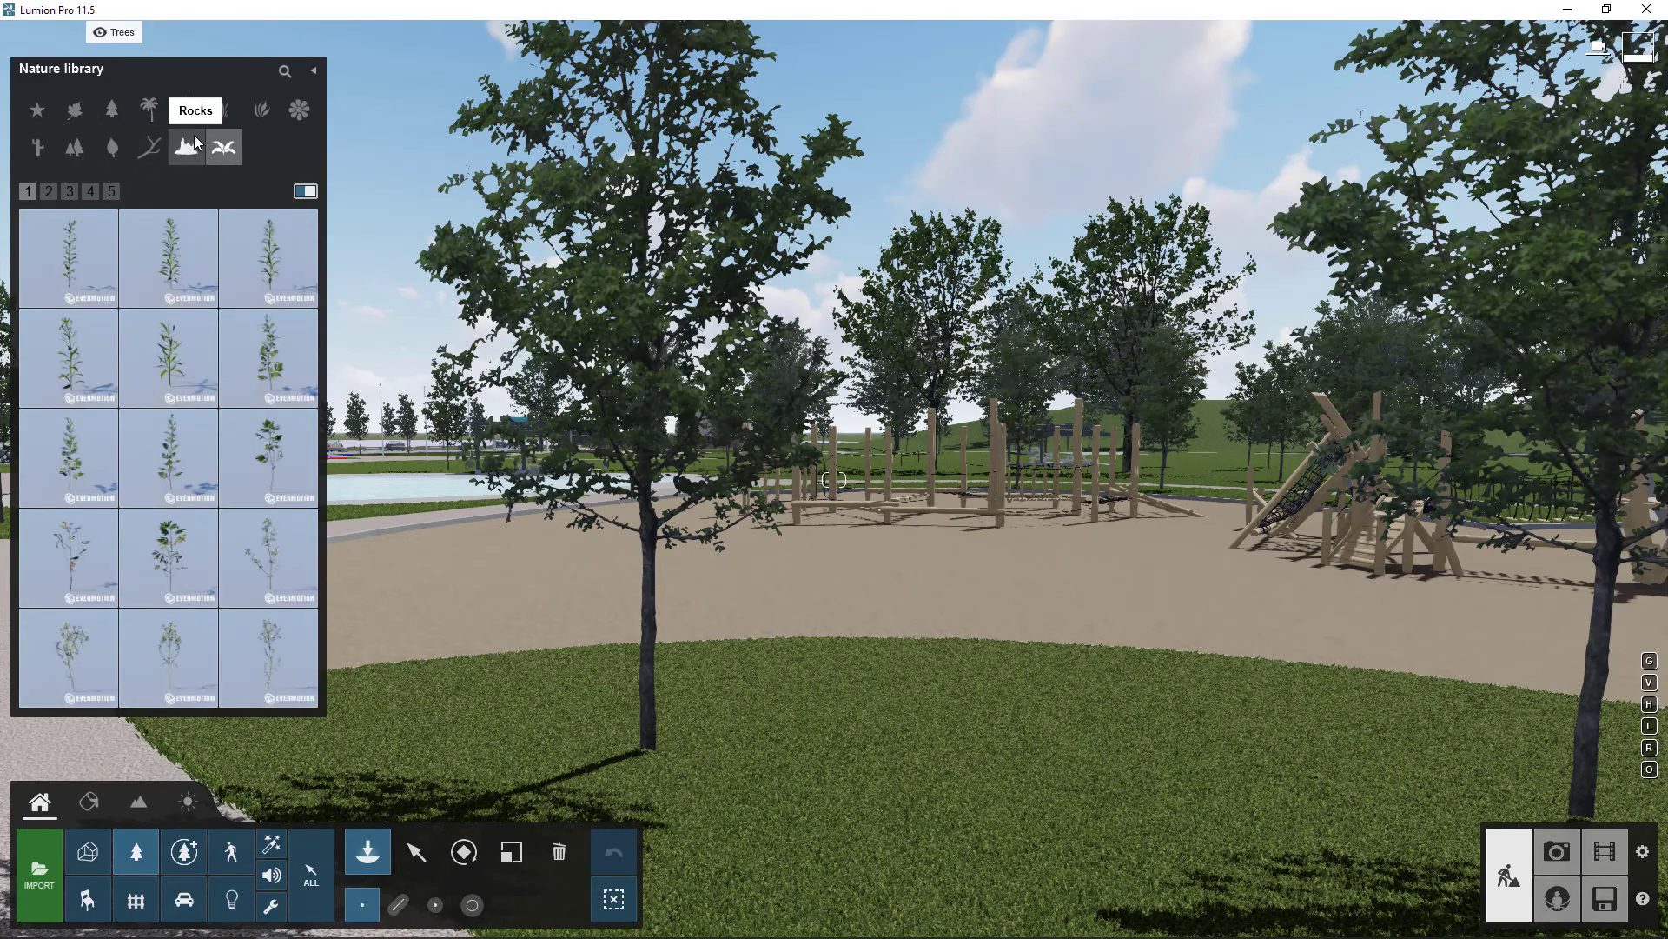
Browse the first pages of the Broadleaf tree category in the Nature library
click(77, 146)
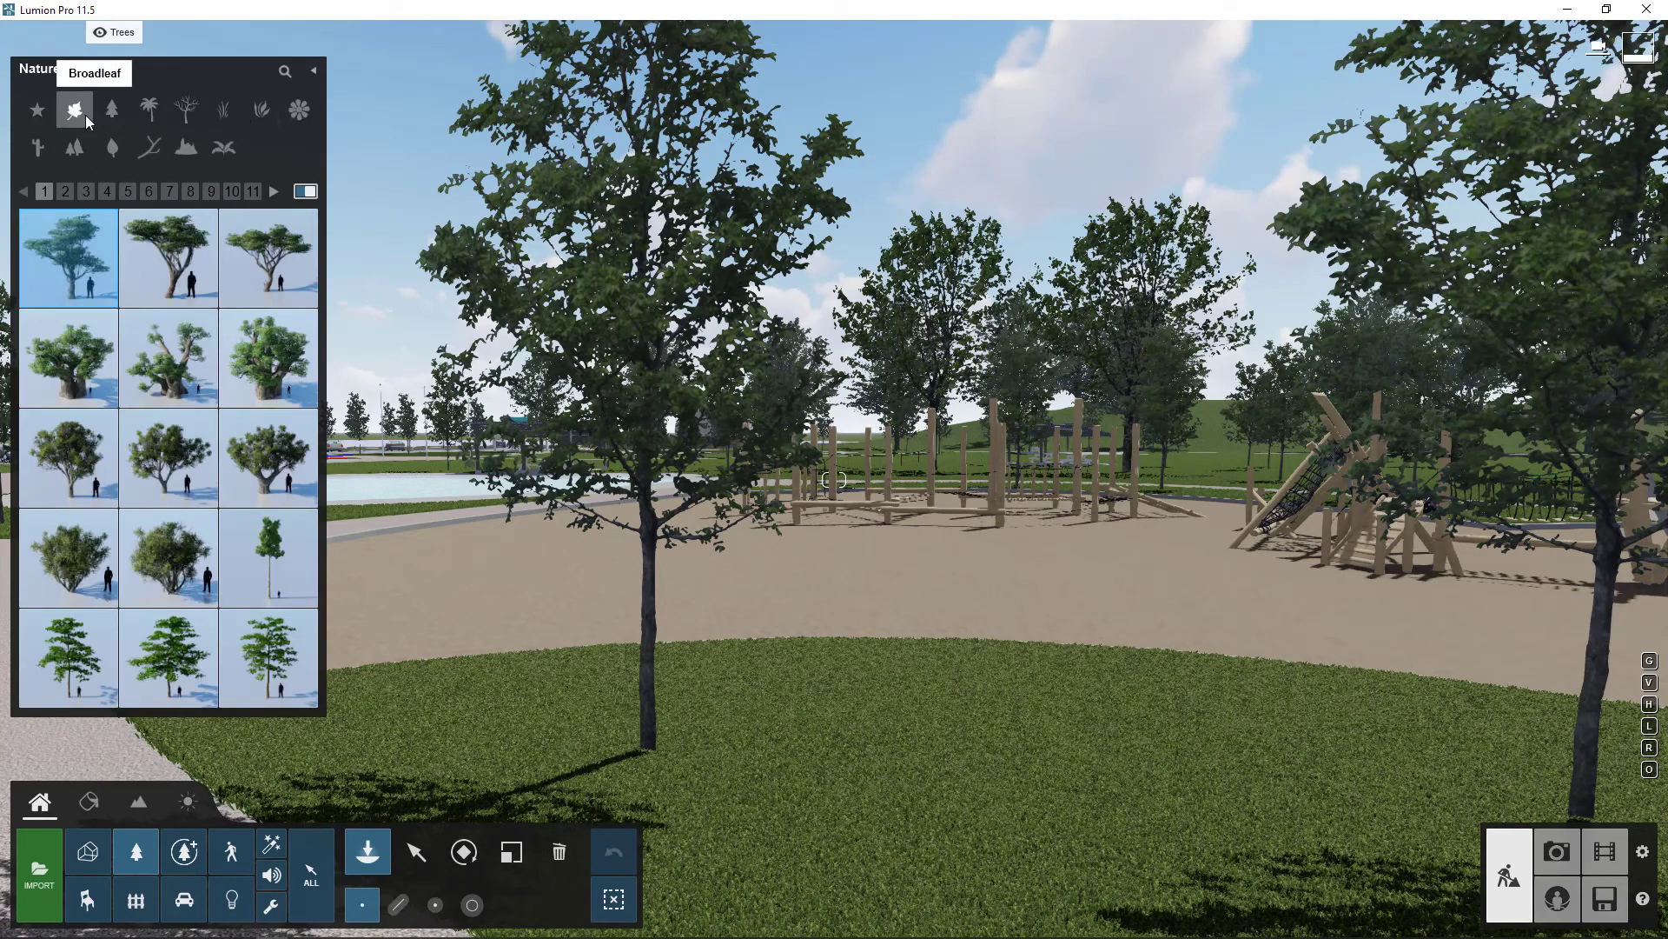
click(69, 191)
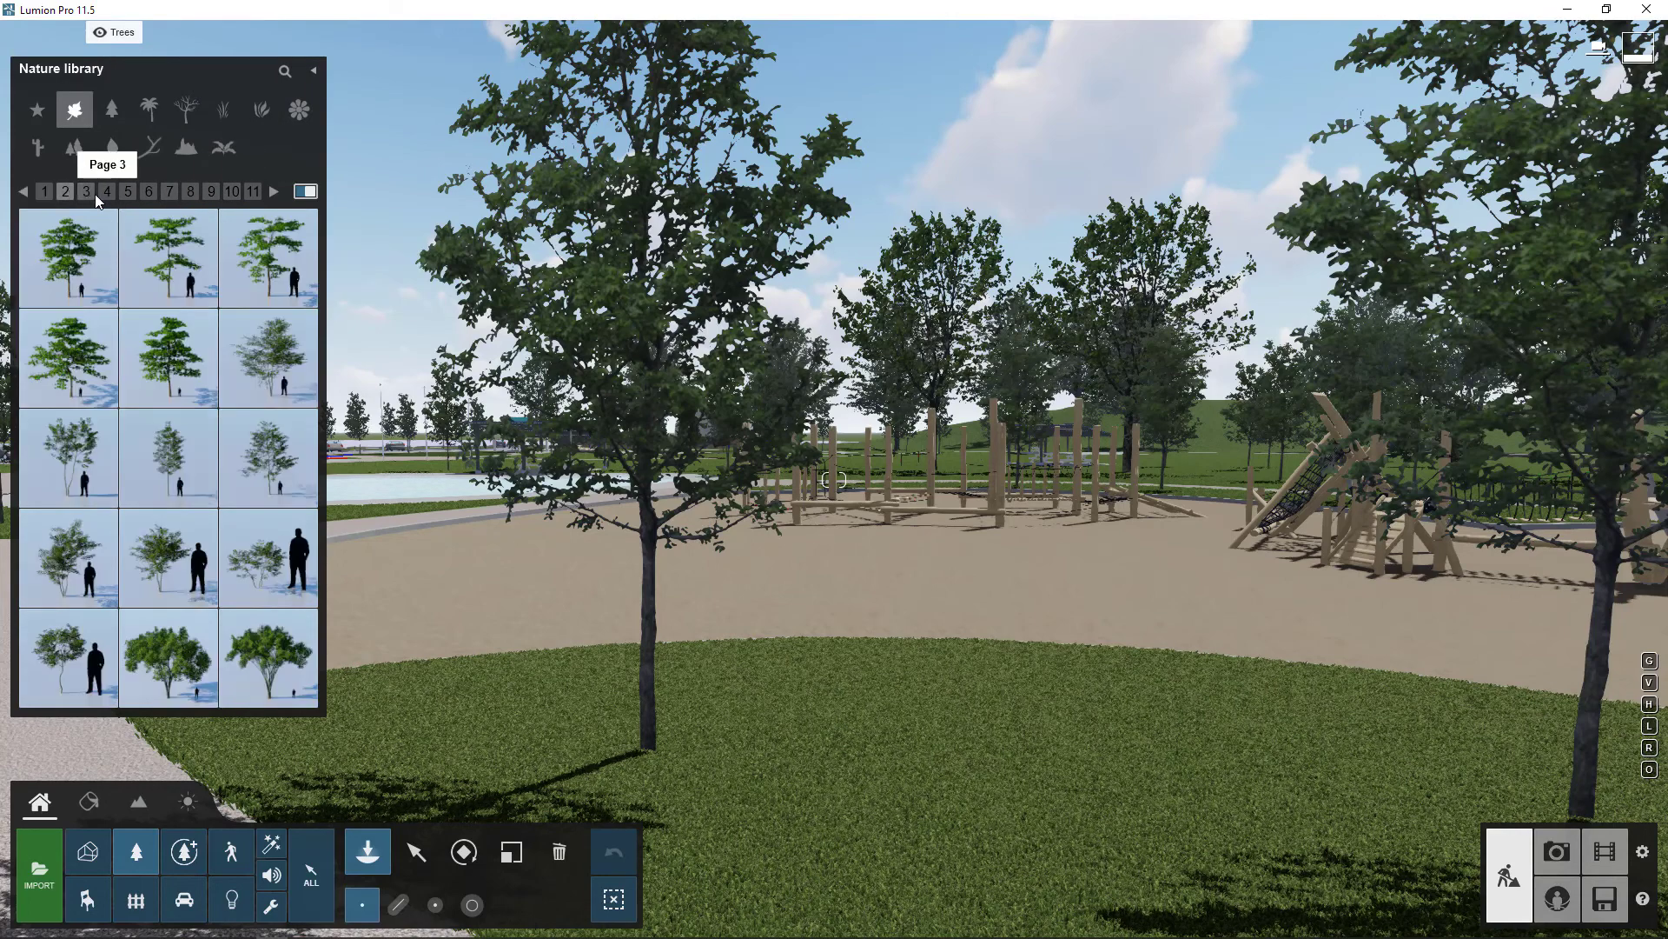
click(108, 194)
click(131, 190)
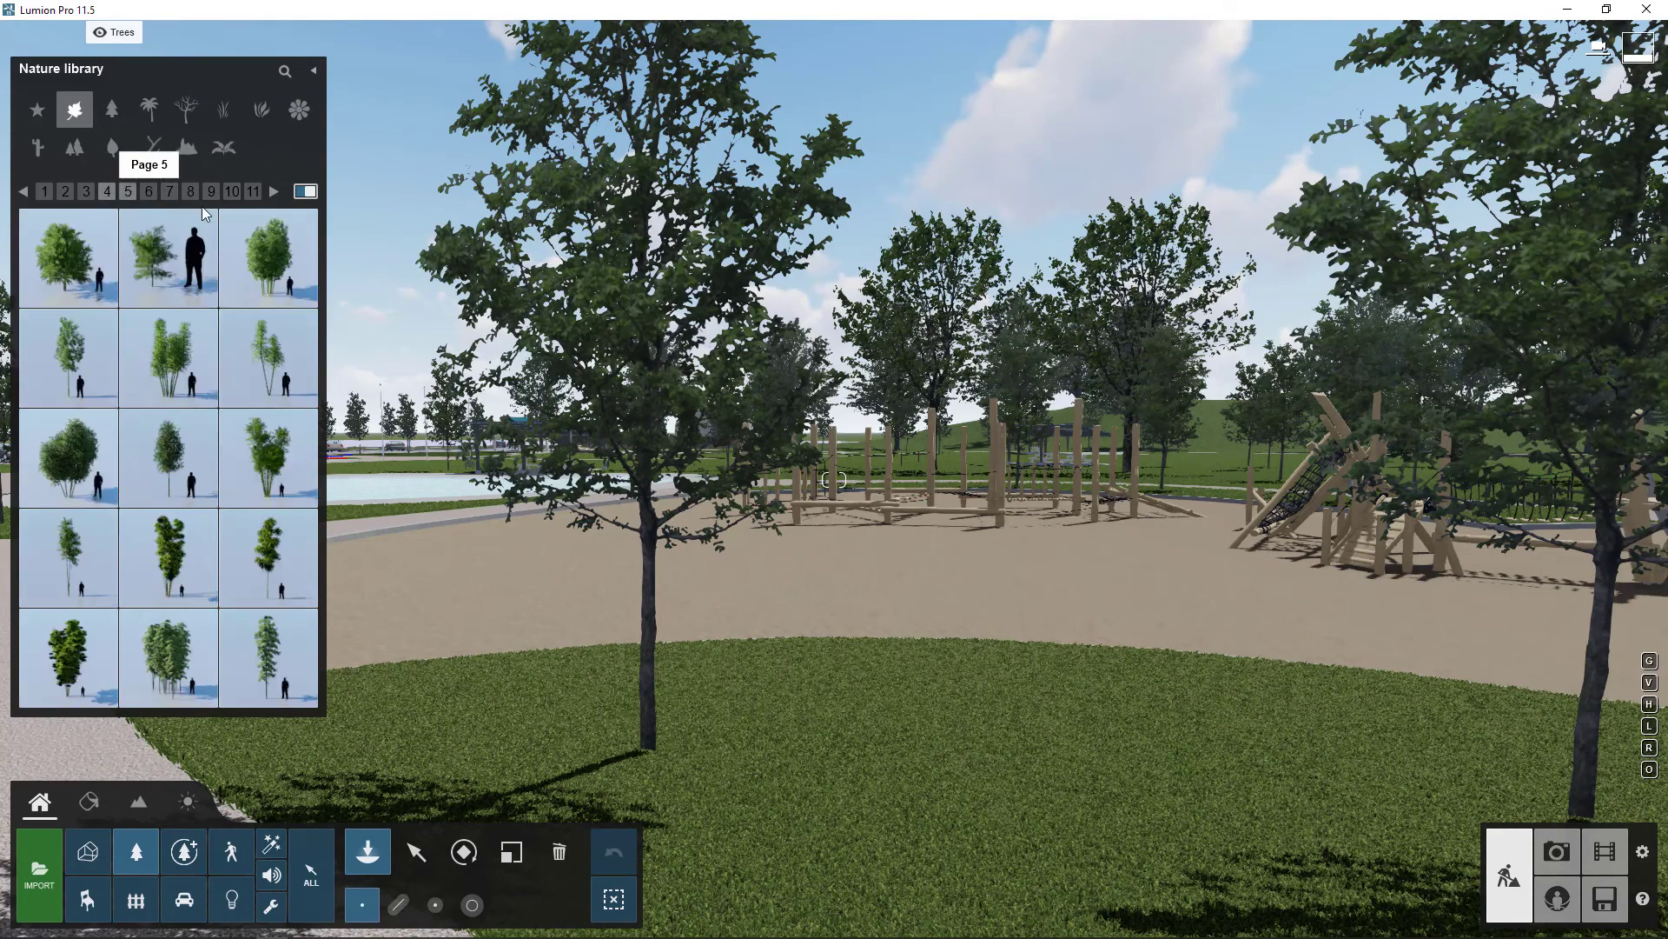
click(73, 113)
Search the Nature library for maple, view the second page of results, and clear and exit the search
click(284, 71)
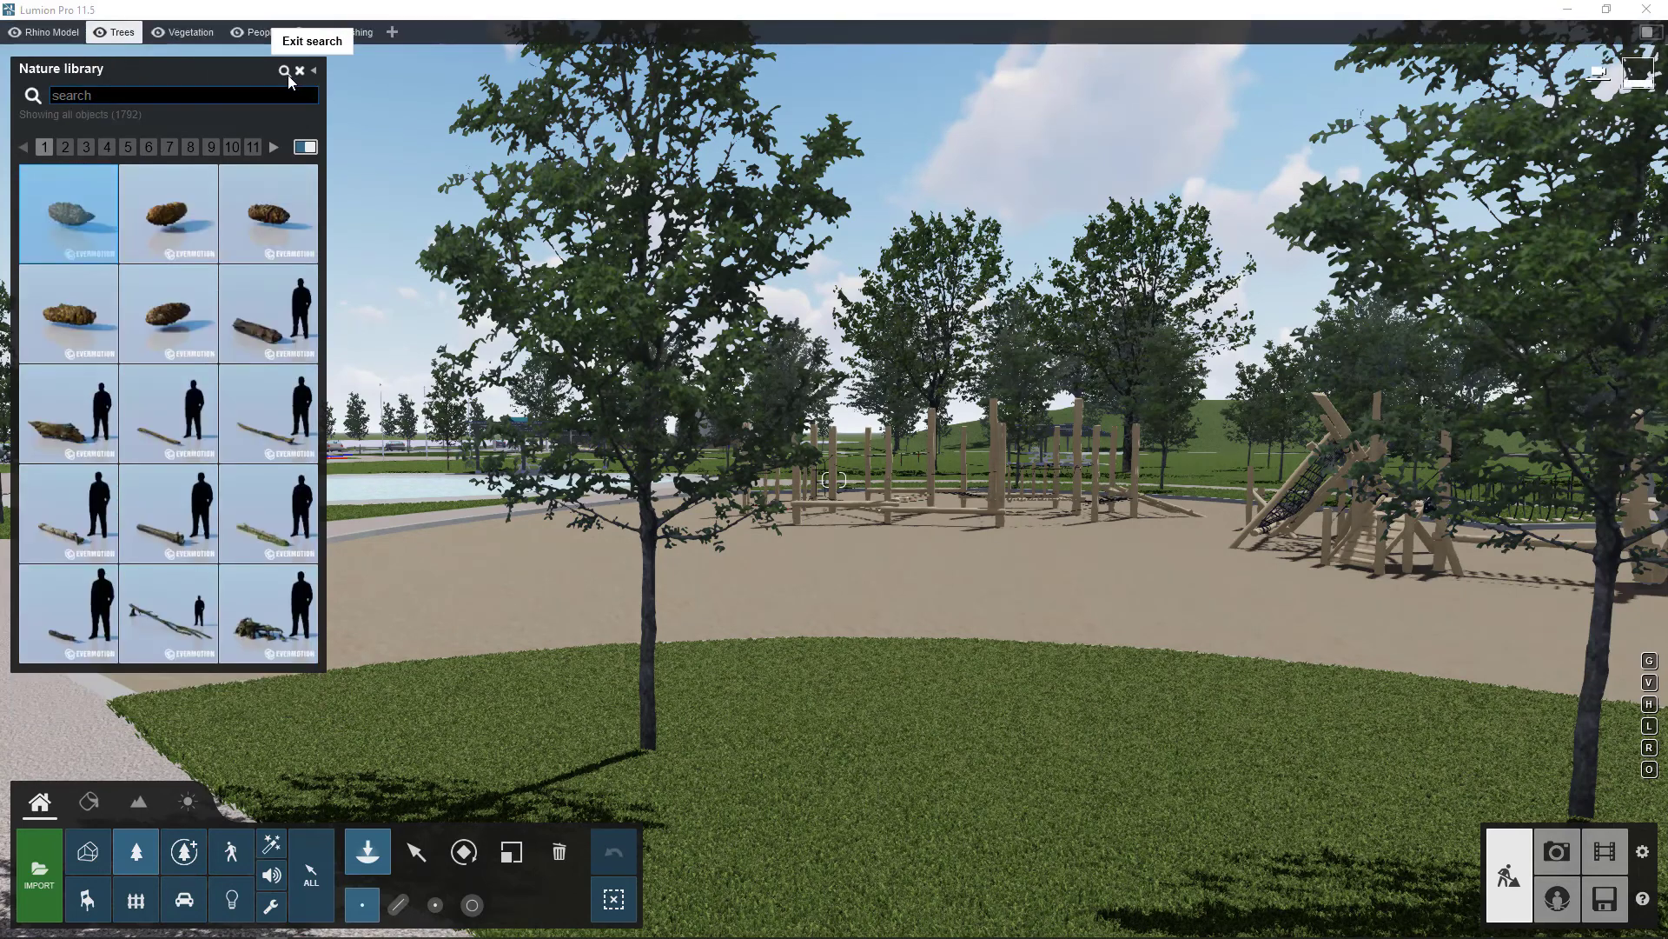
click(138, 94)
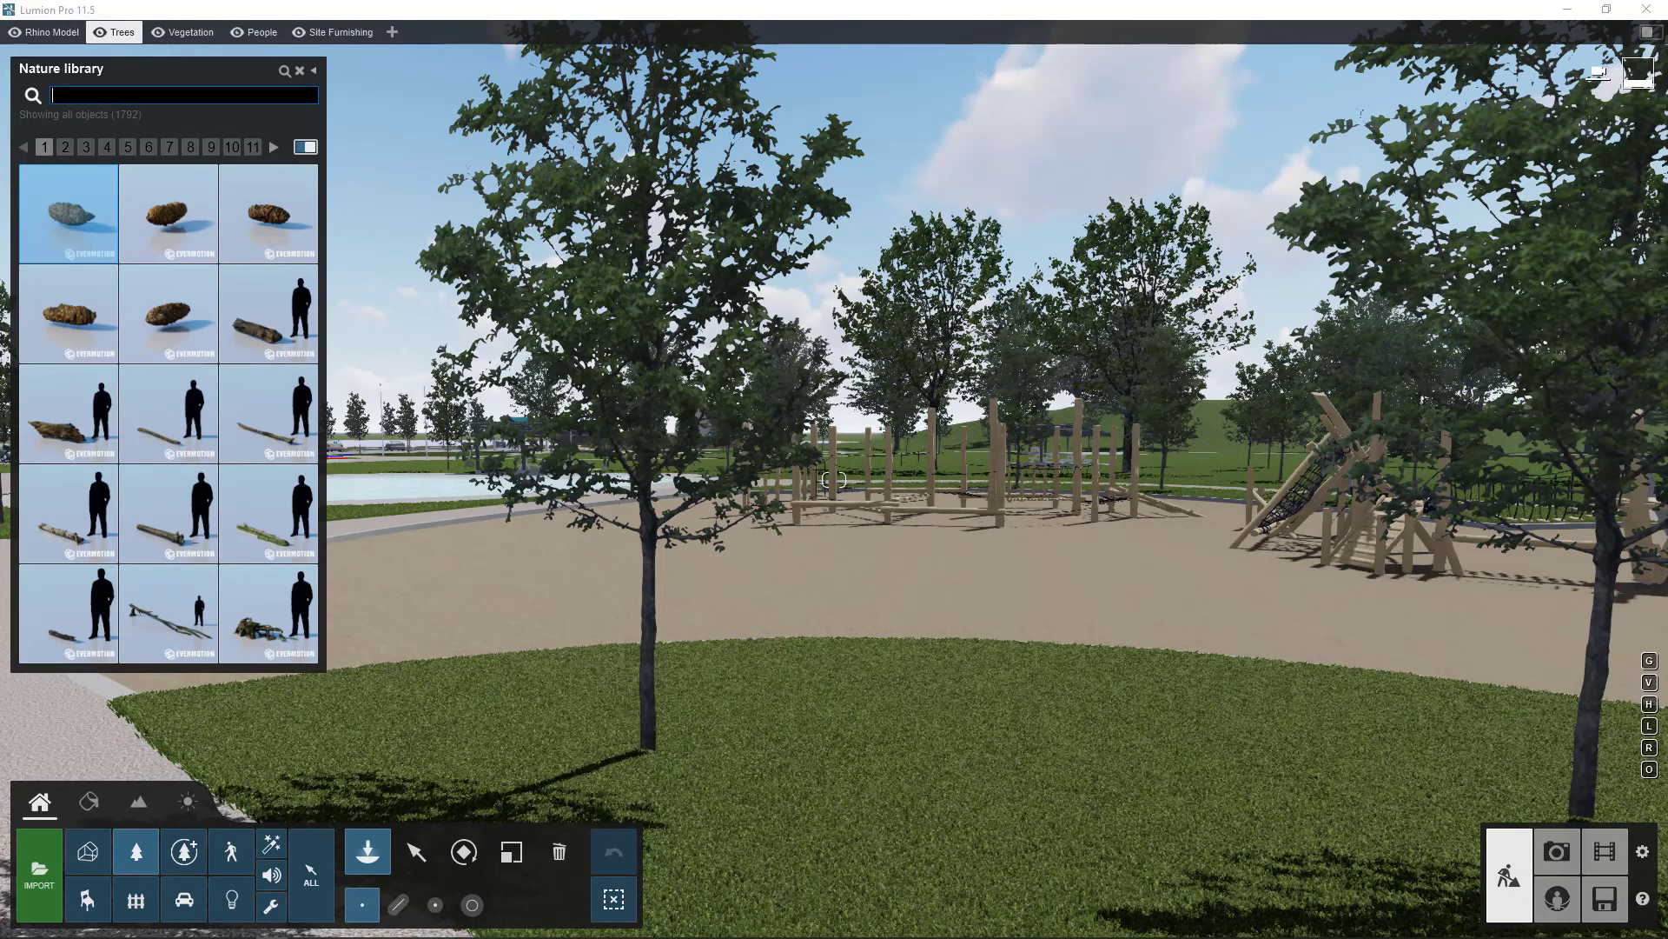
text(maple)
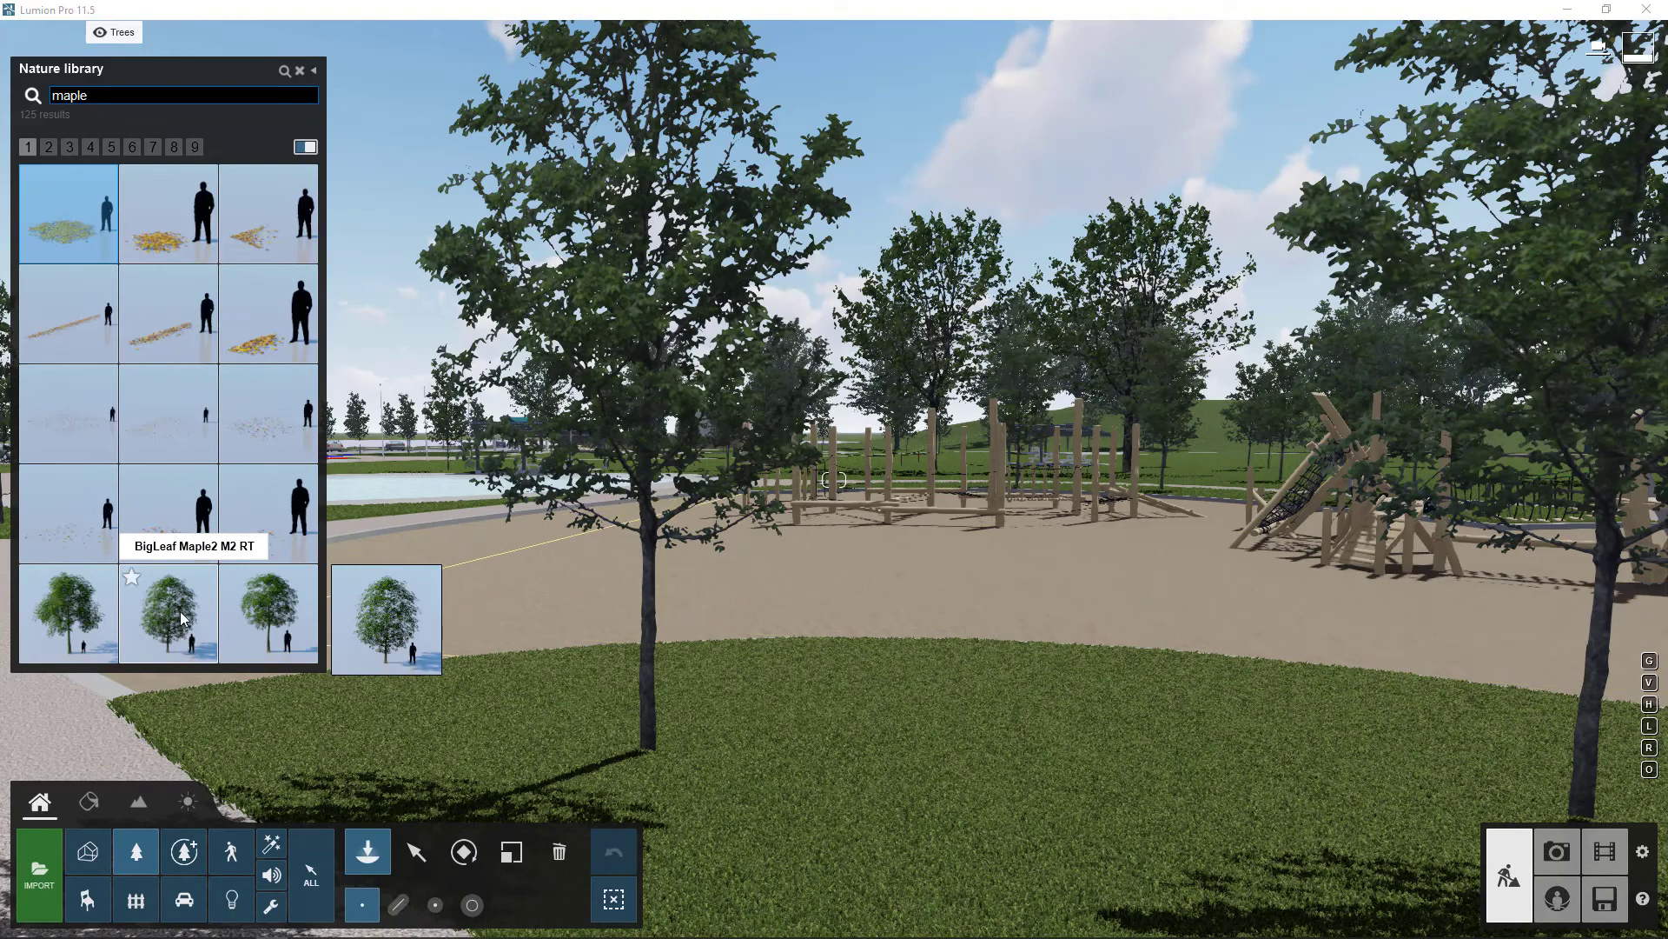
click(50, 150)
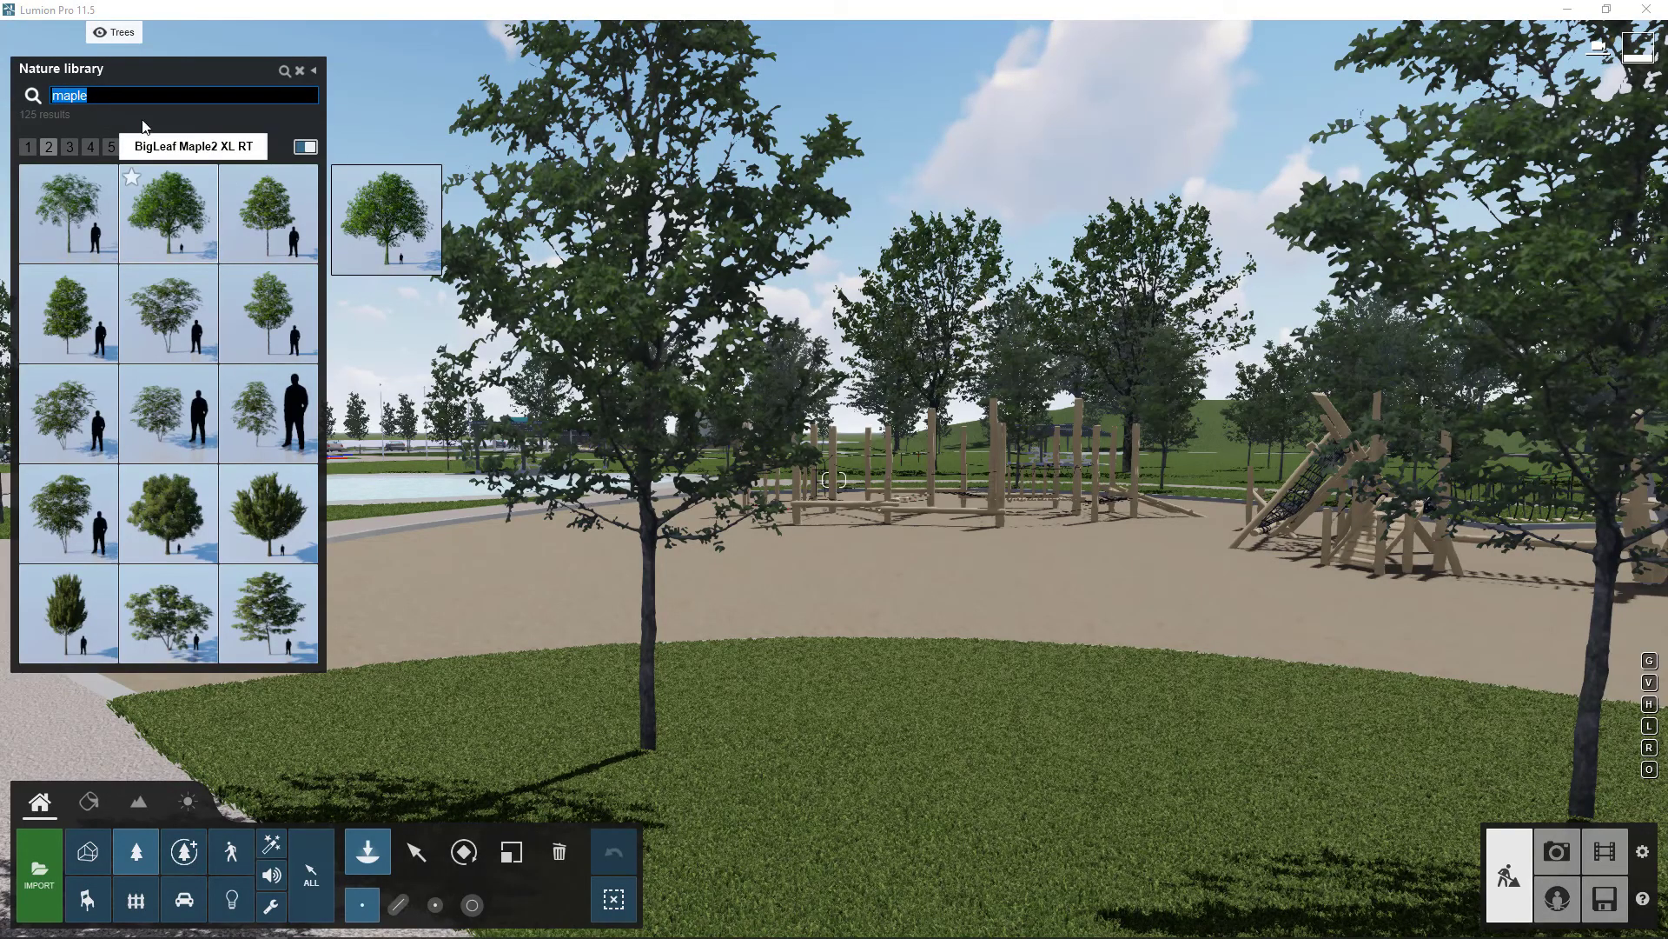
key(BackSpace)
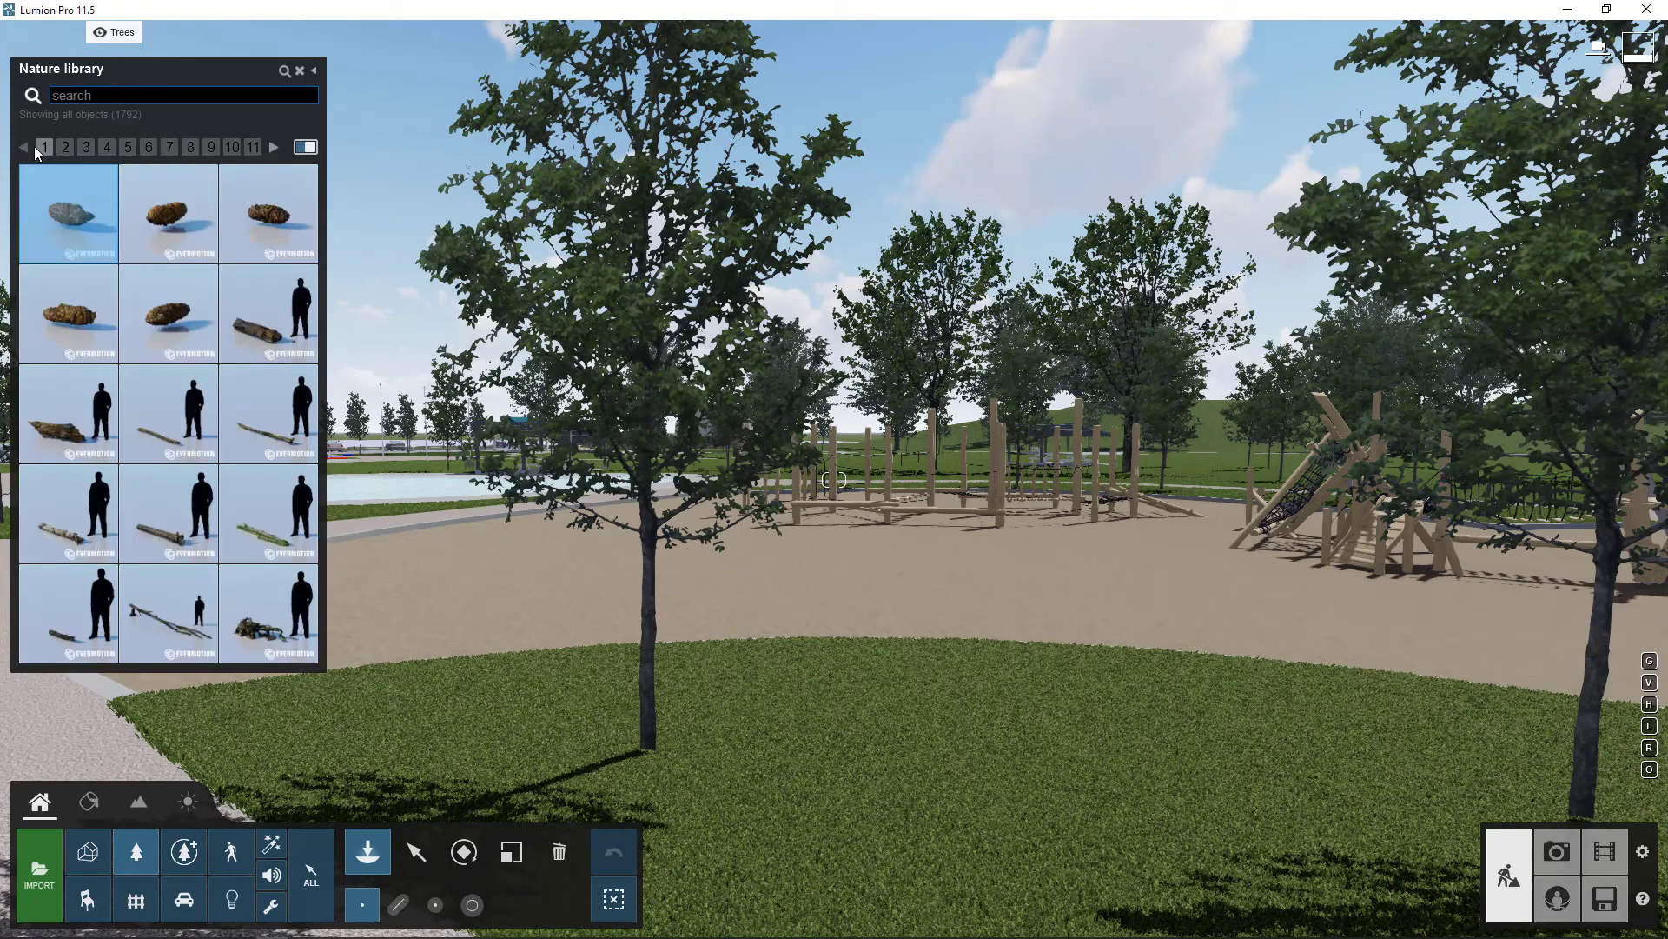
click(301, 72)
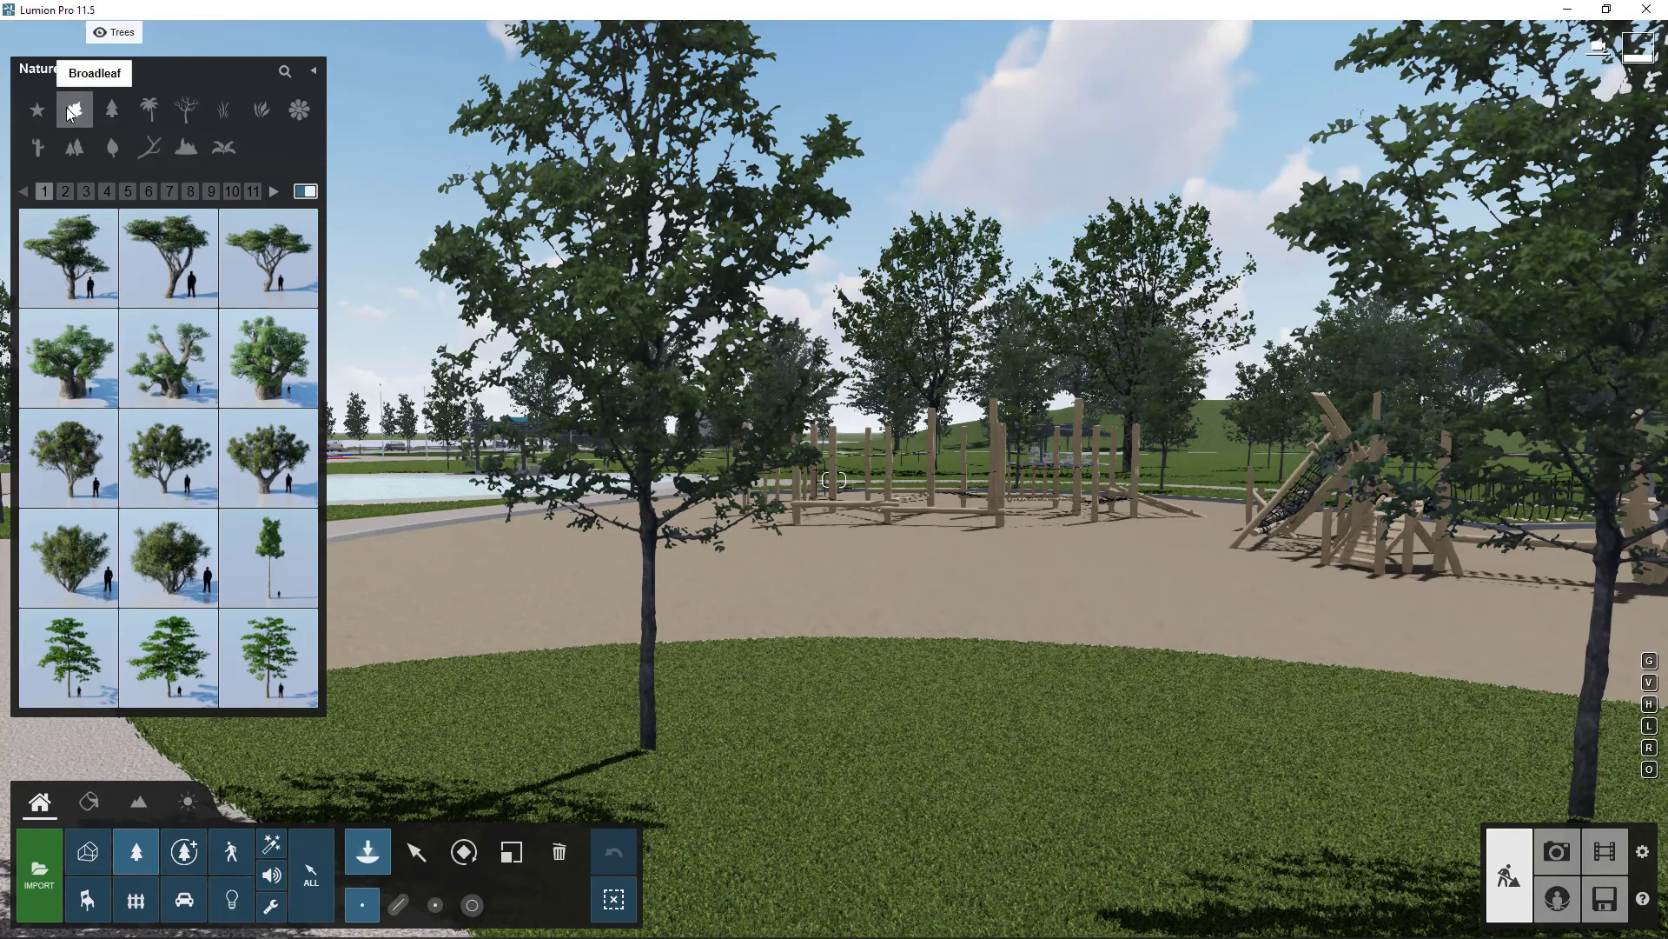
Find the Grass Green 003 cluster among the Nature library's grasses and place it on the lawn beside the nearest tree
click(97, 109)
click(149, 108)
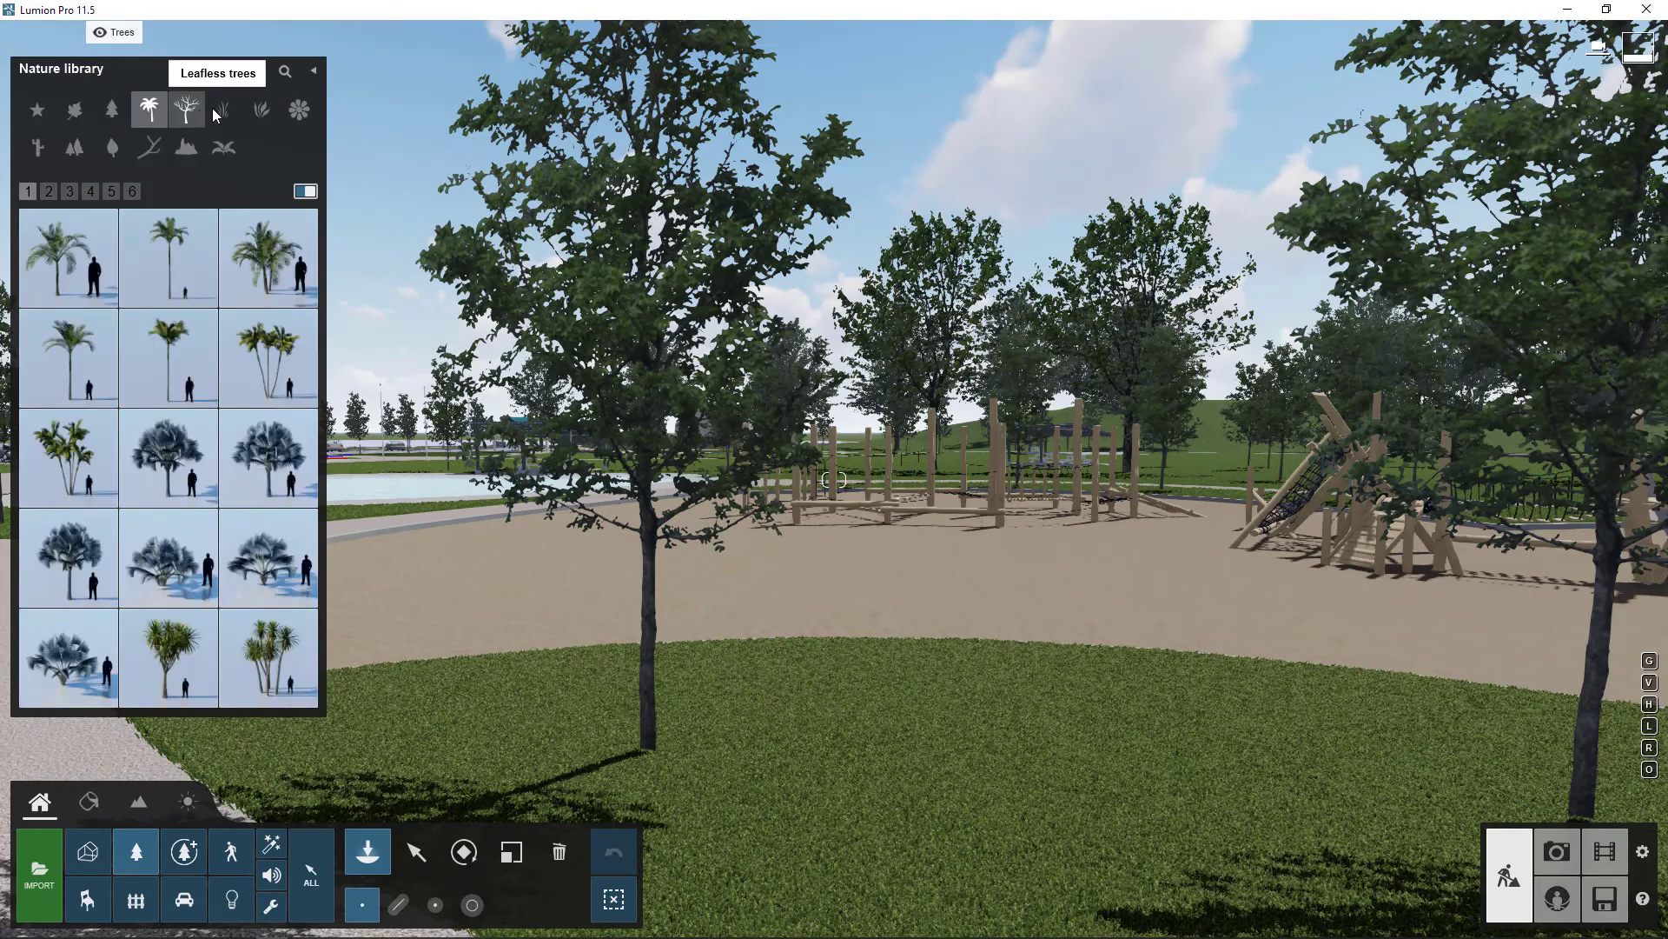
click(213, 113)
click(50, 191)
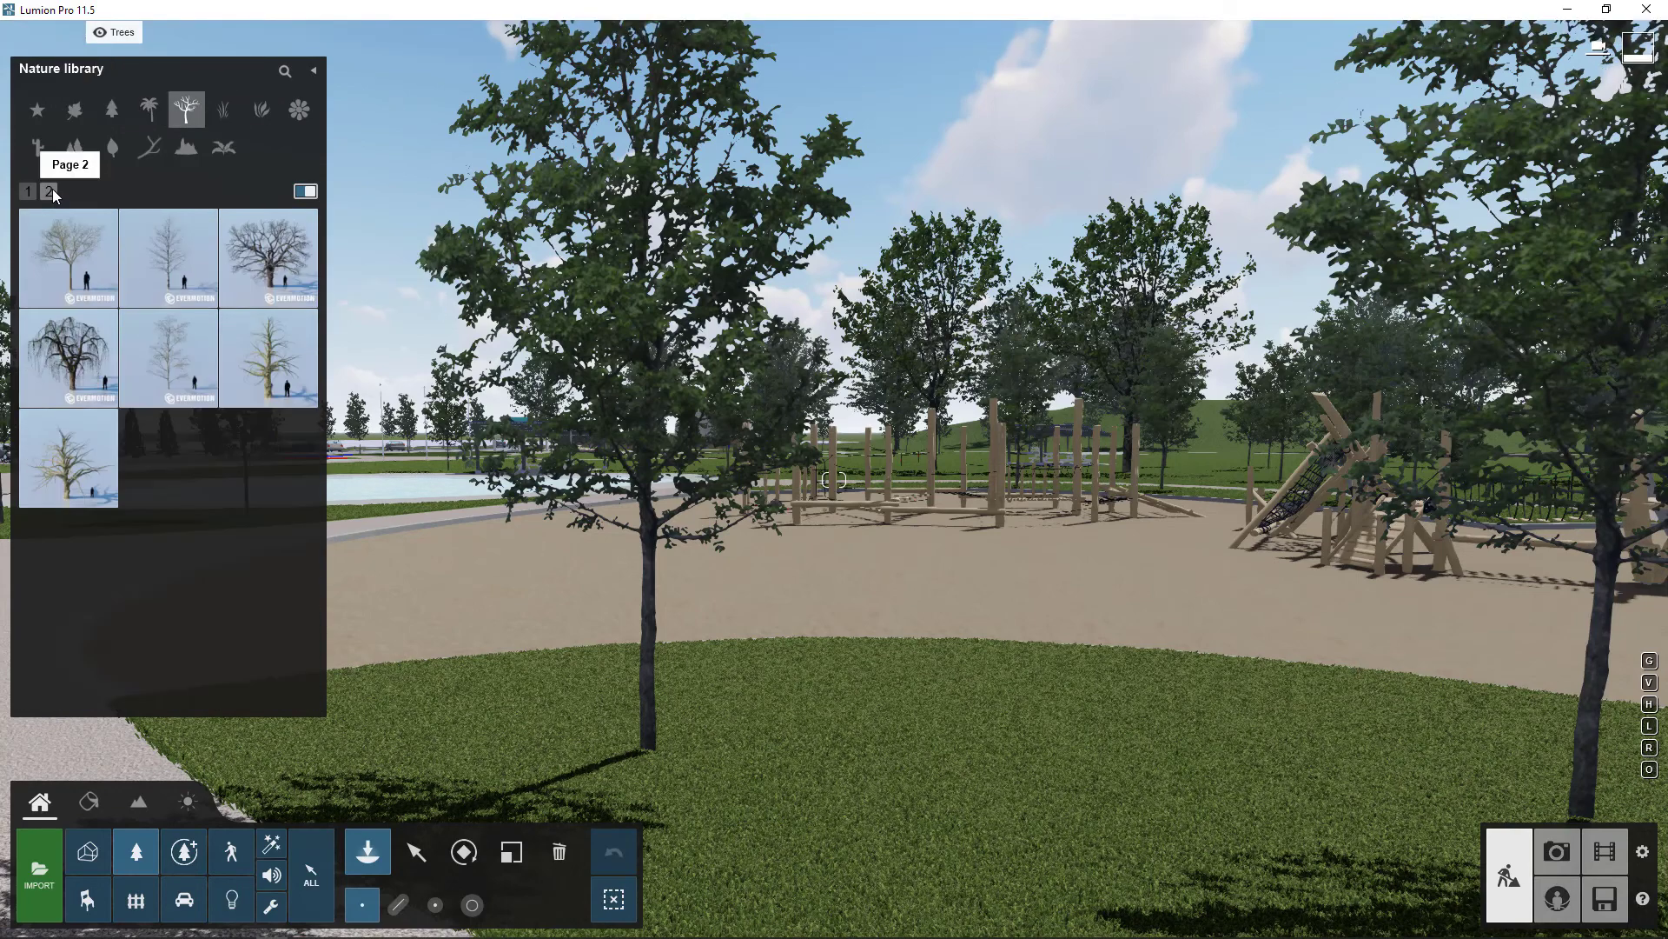
click(227, 109)
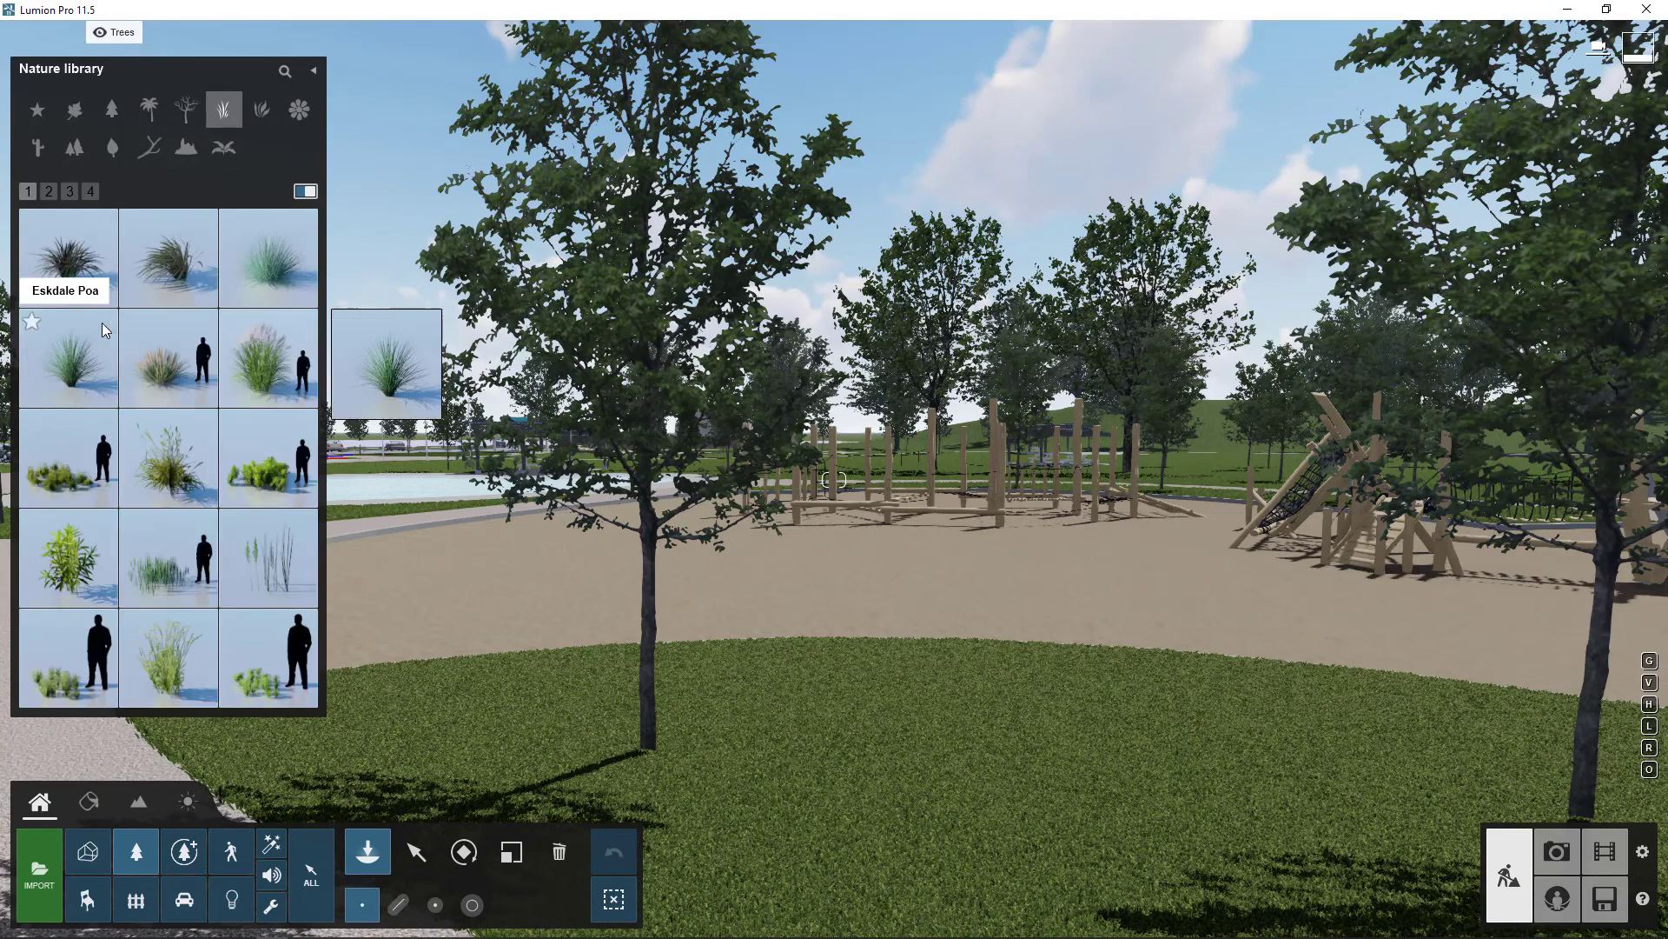
mouse_move(50, 278)
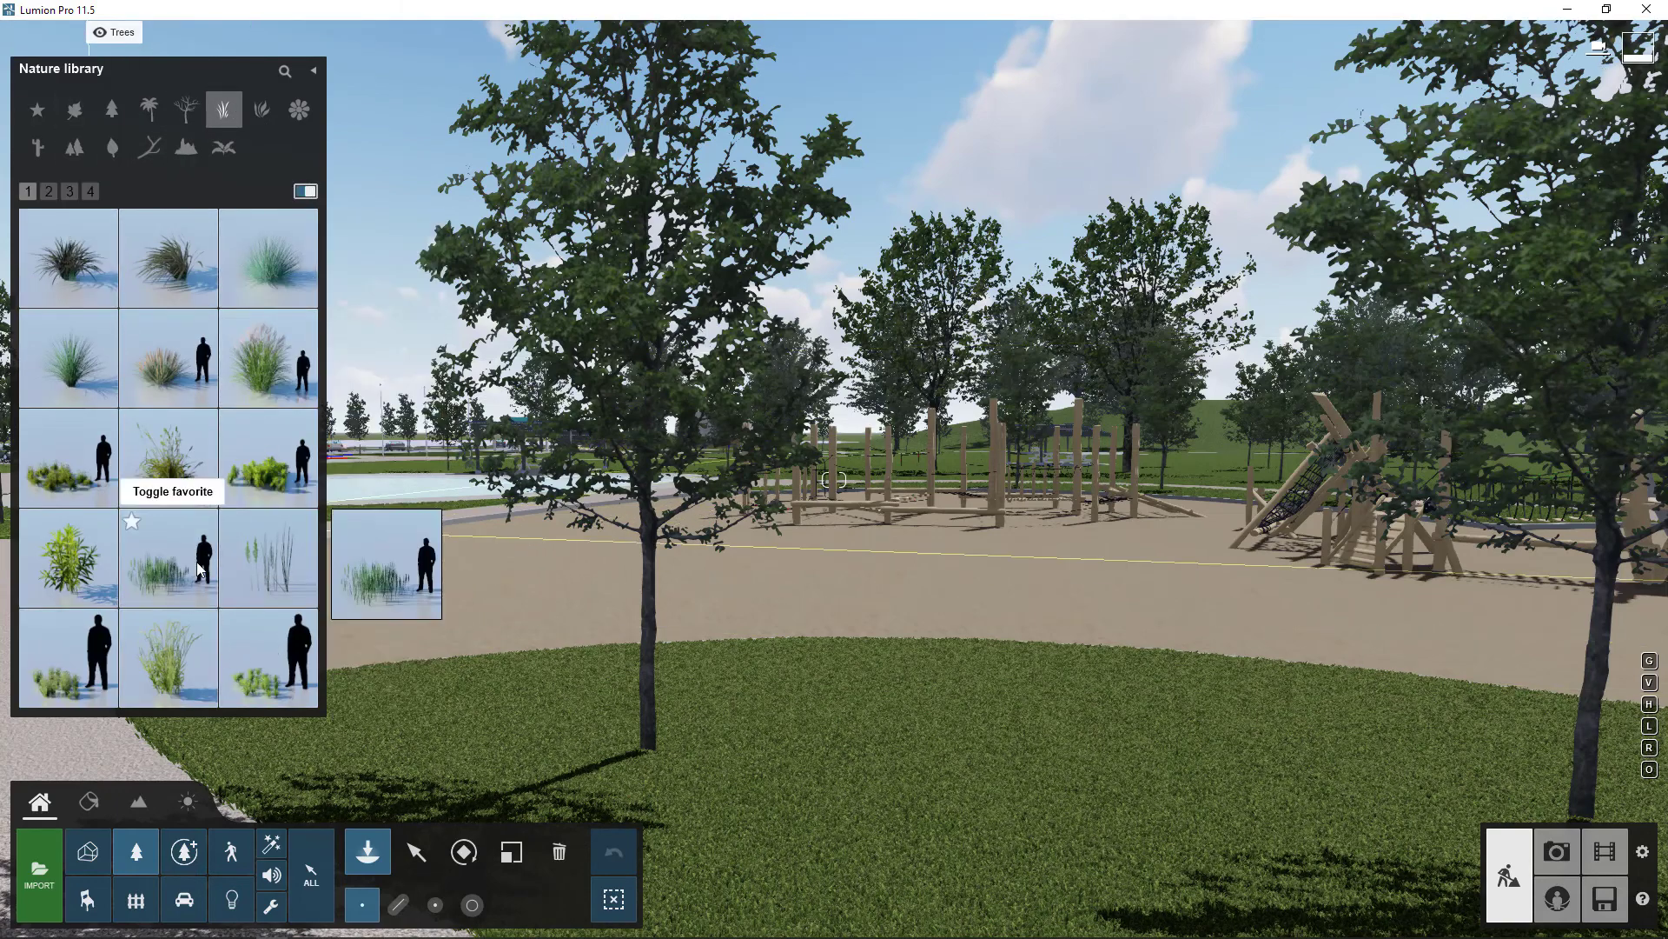
click(144, 579)
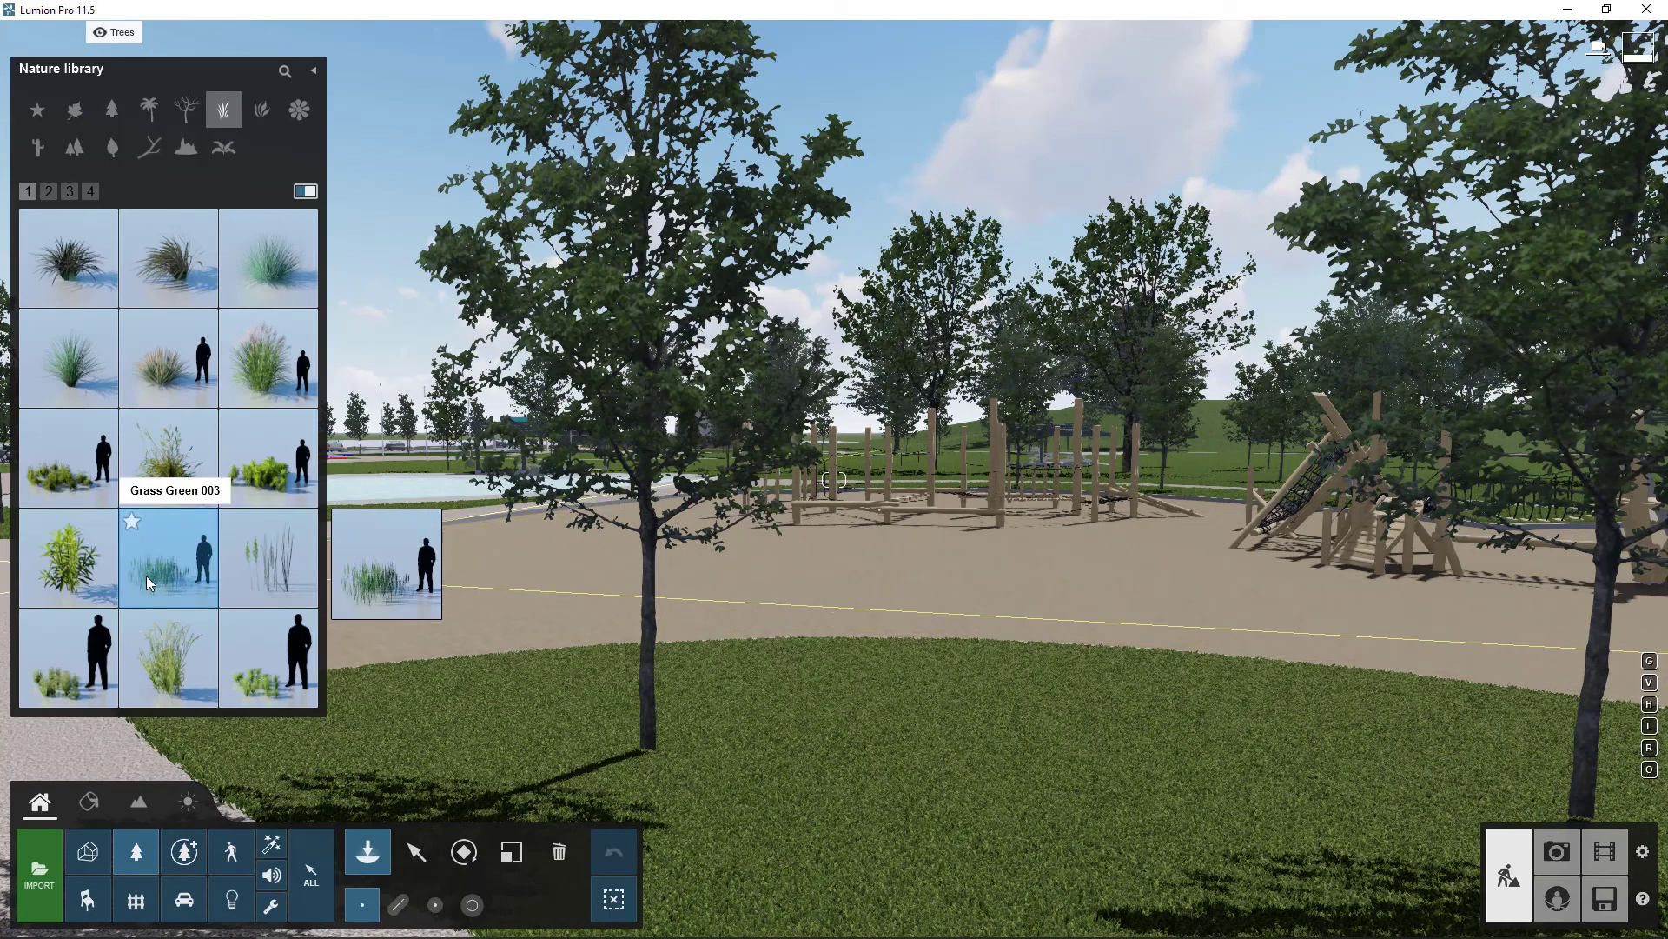
click(806, 765)
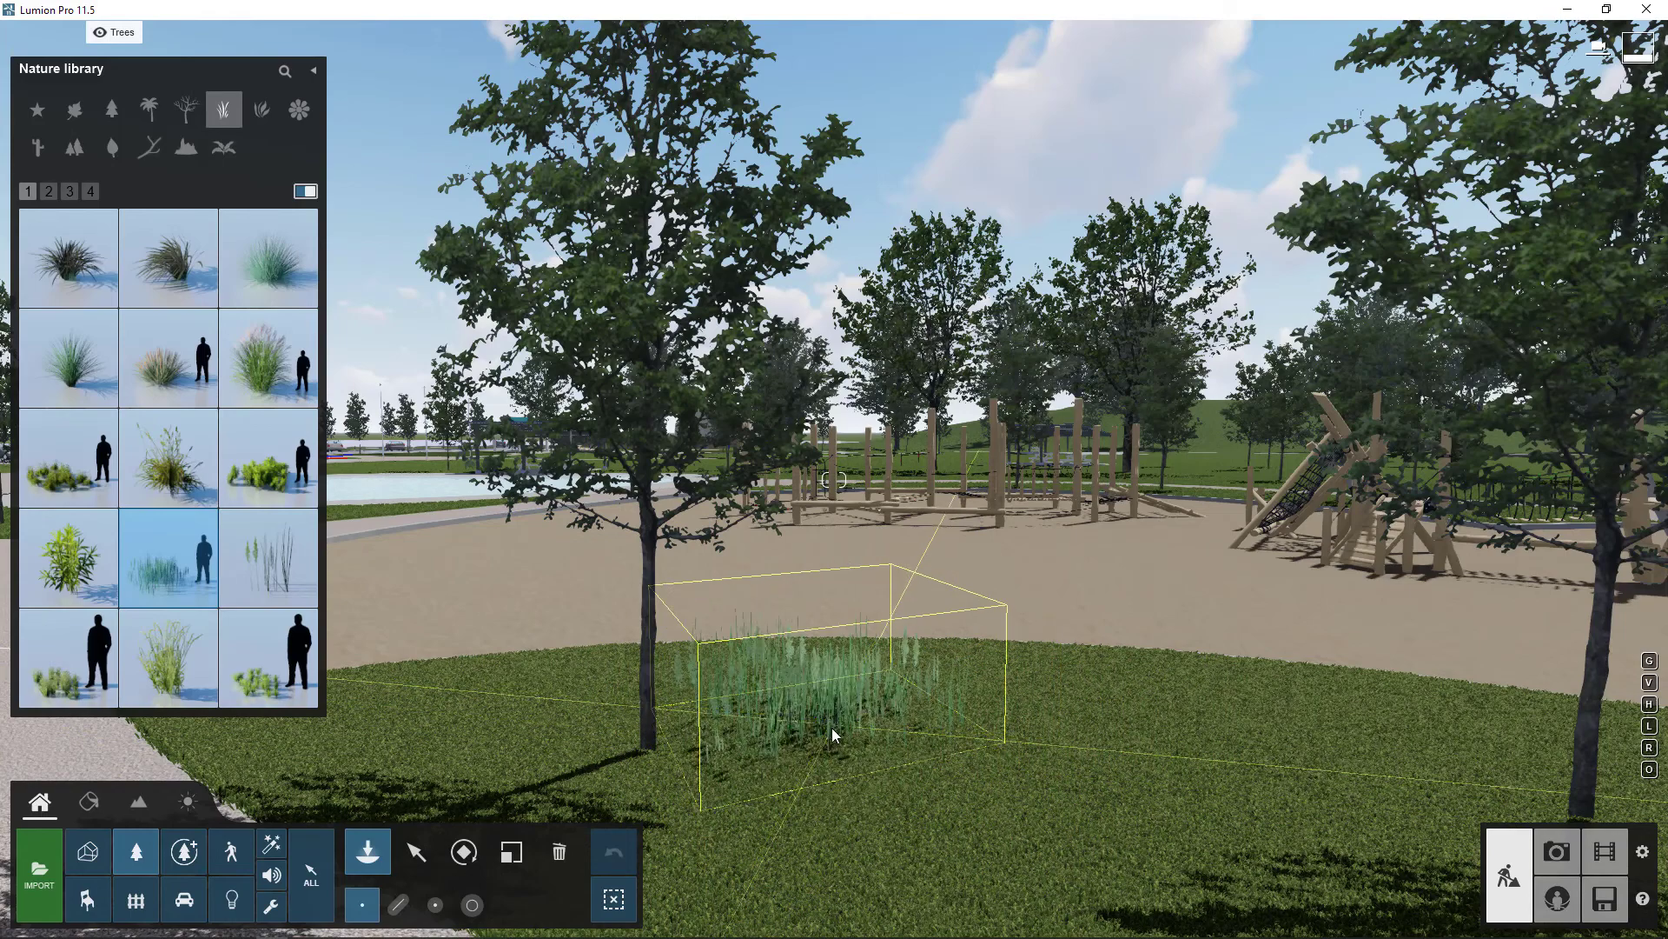
click(821, 712)
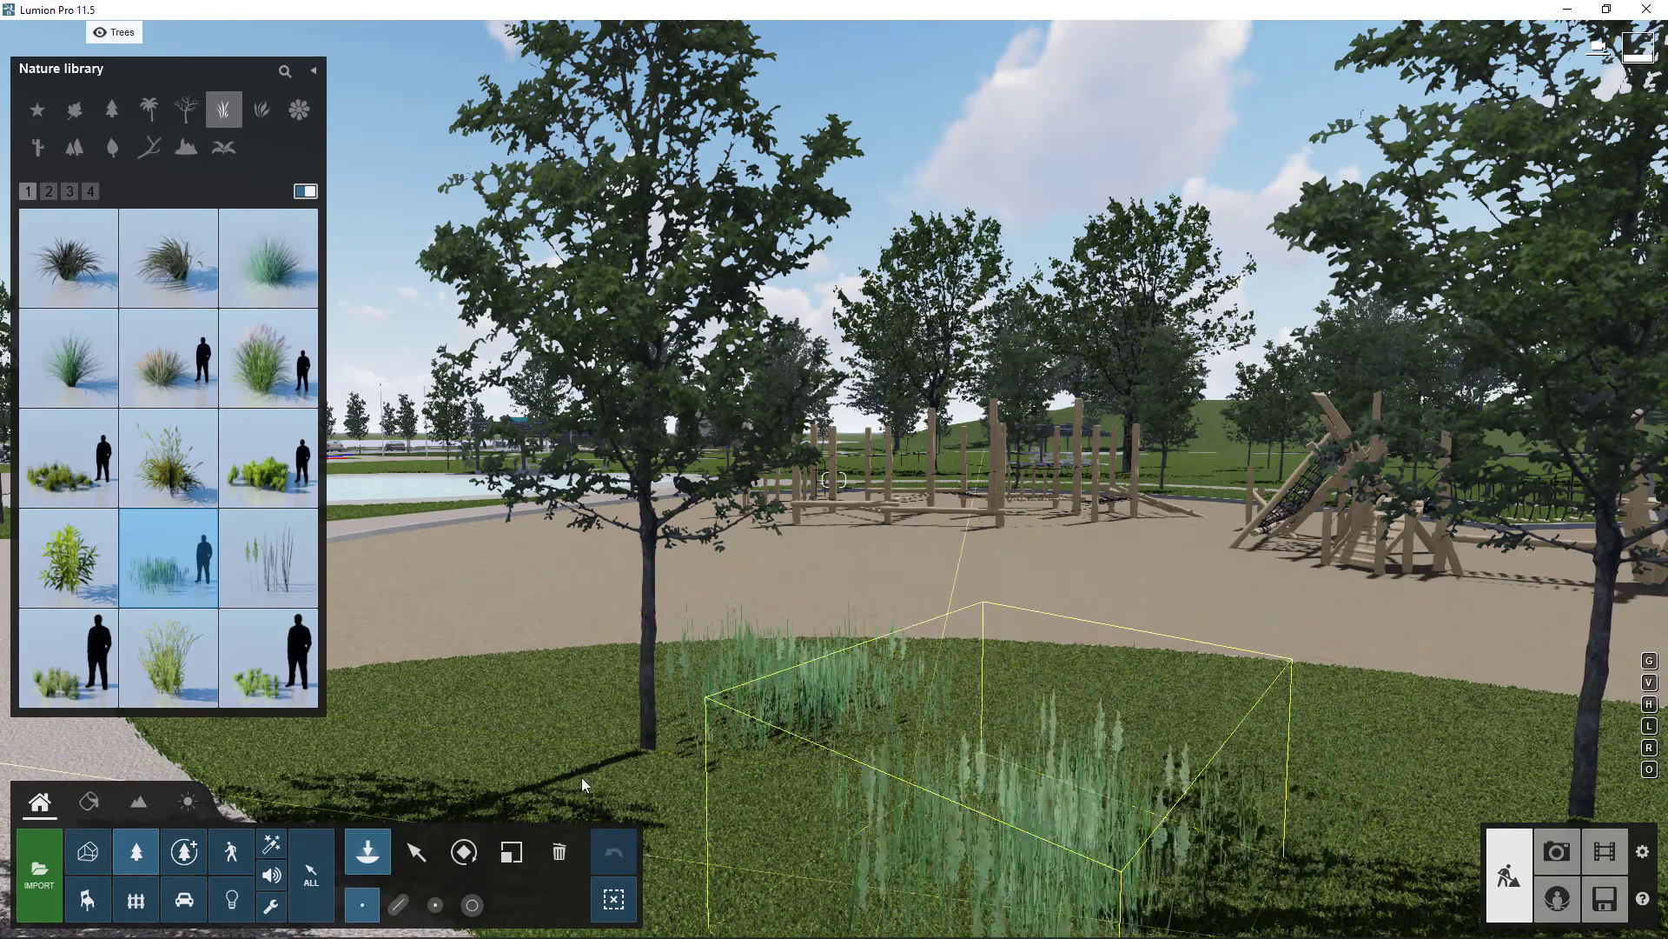
Place one Grass Green 003 x1 and one Grass Green 001 x1 on the lawn in front of the grass cluster
click(247, 579)
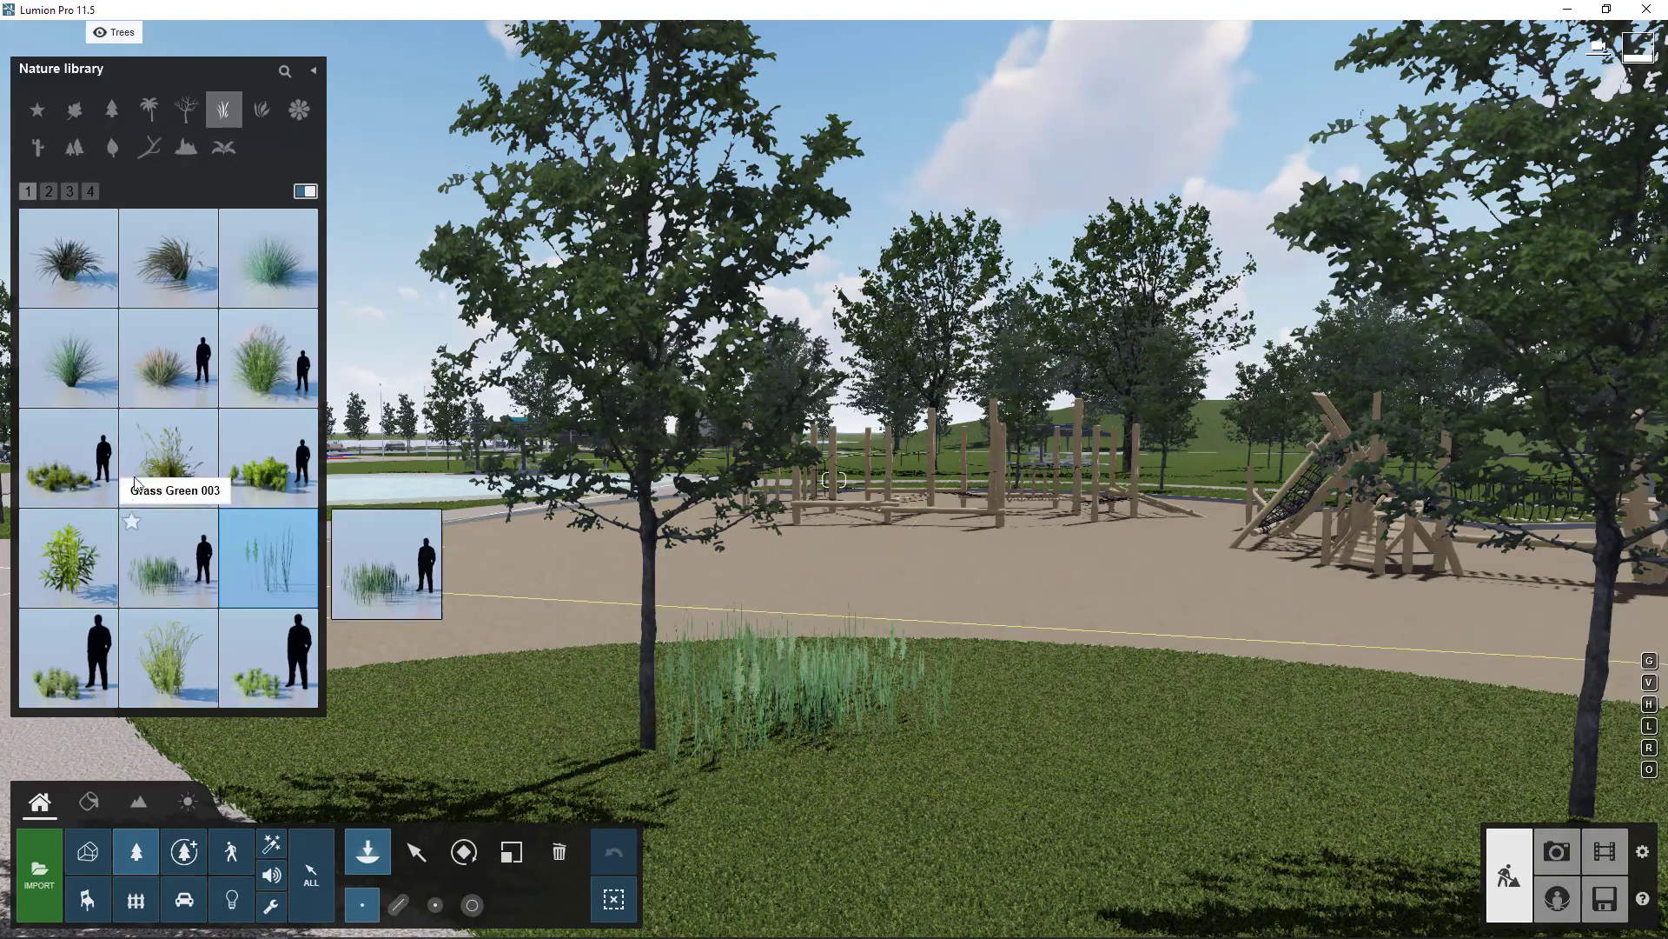
click(168, 458)
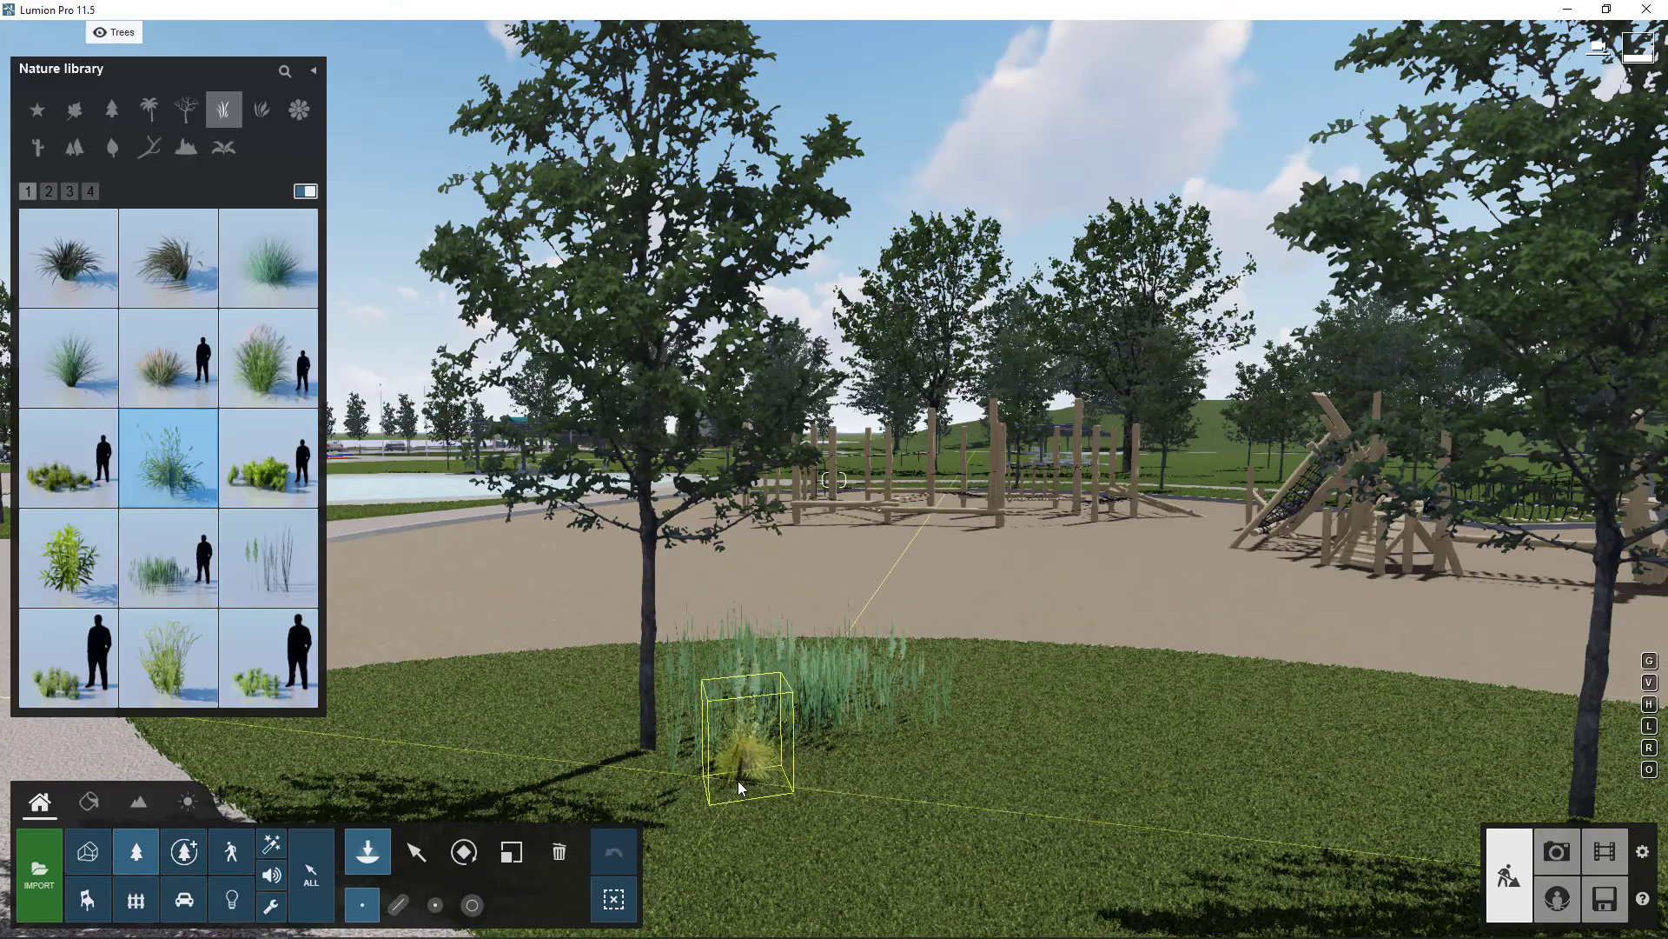
click(756, 790)
Place a Black Mondo Grass Round, the second dark grass of the library and a Blue Fescue in a row in front of the grass cluster
right_drag(756, 791, 756, 886)
key(w)
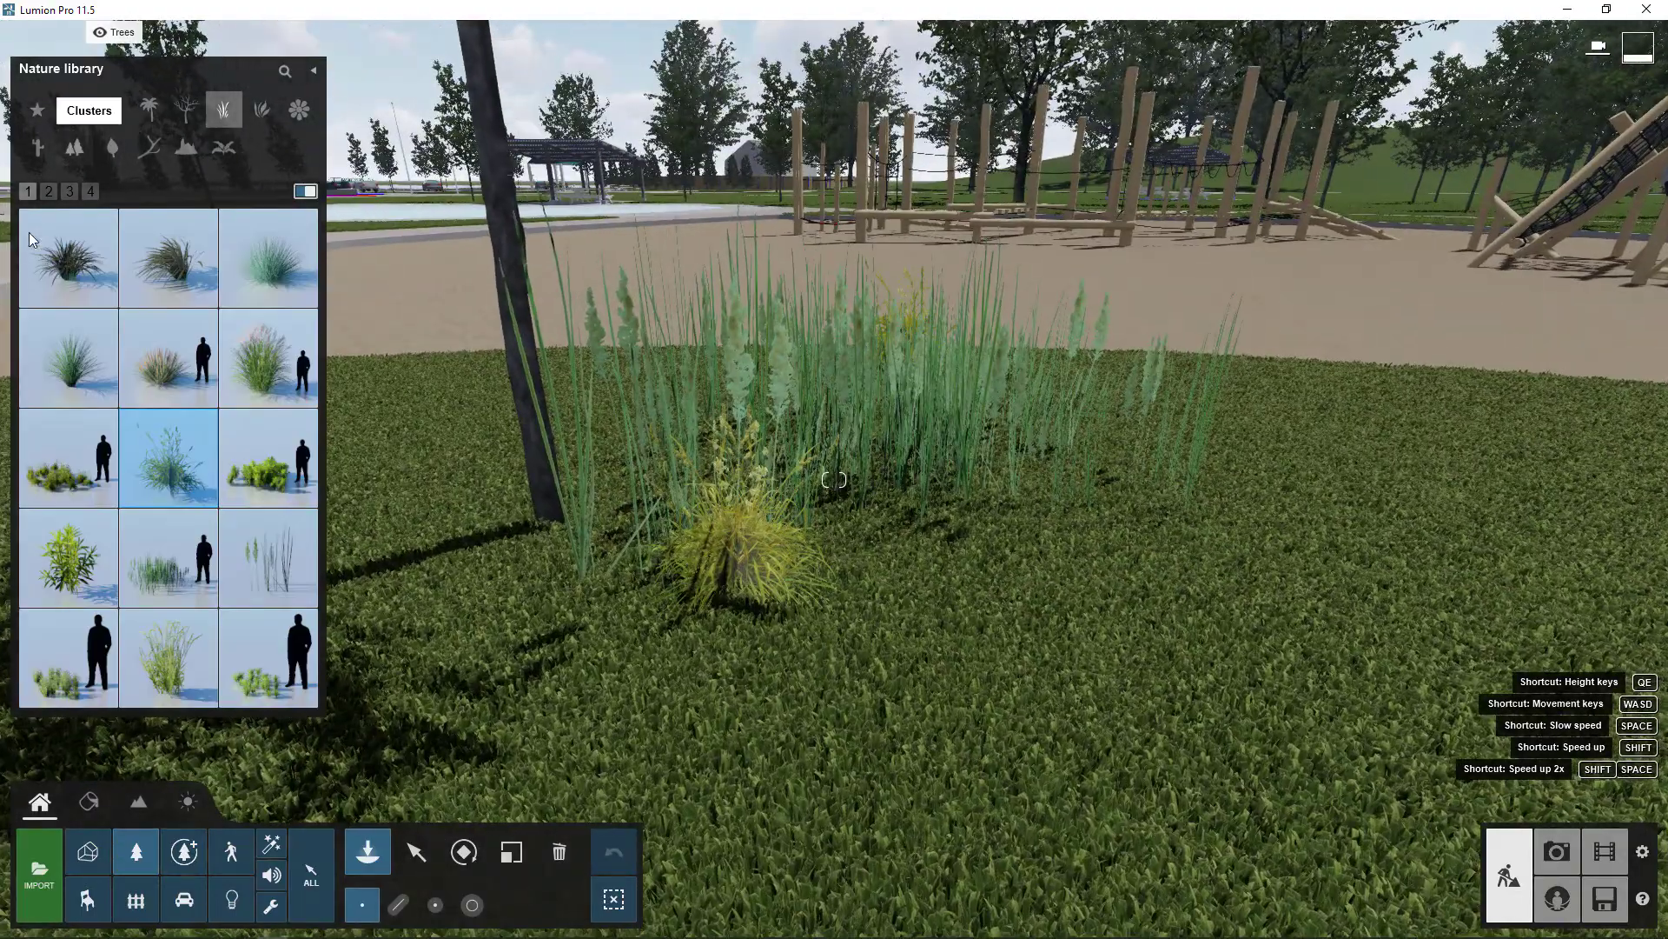
click(59, 273)
click(869, 577)
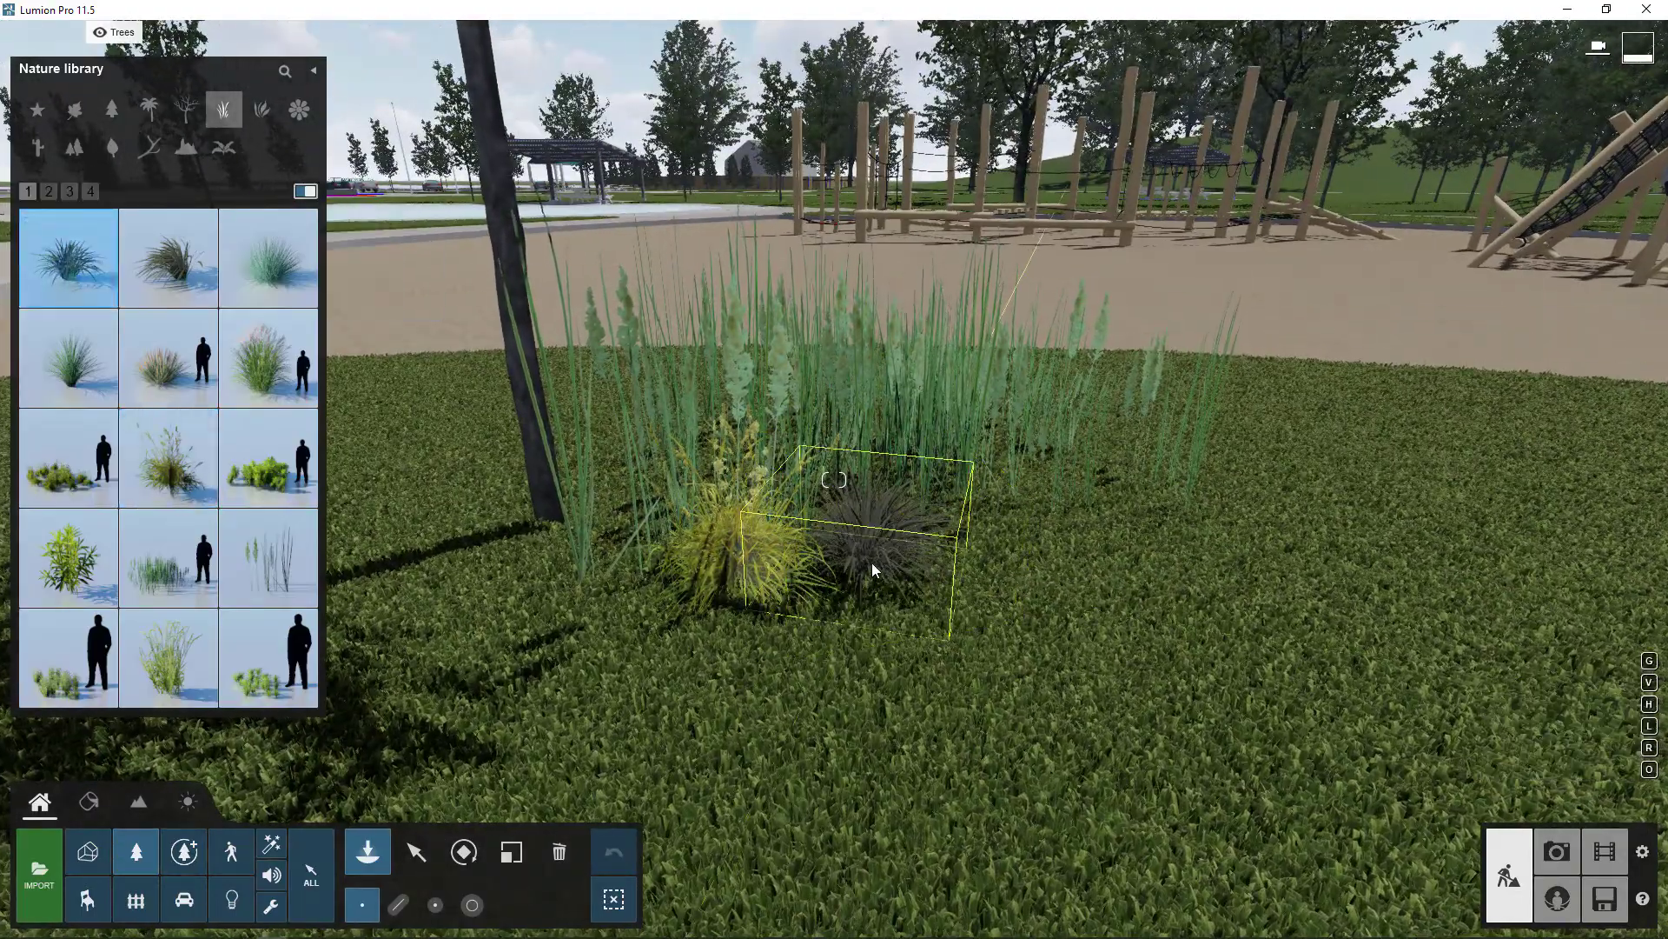
click(165, 259)
click(1002, 563)
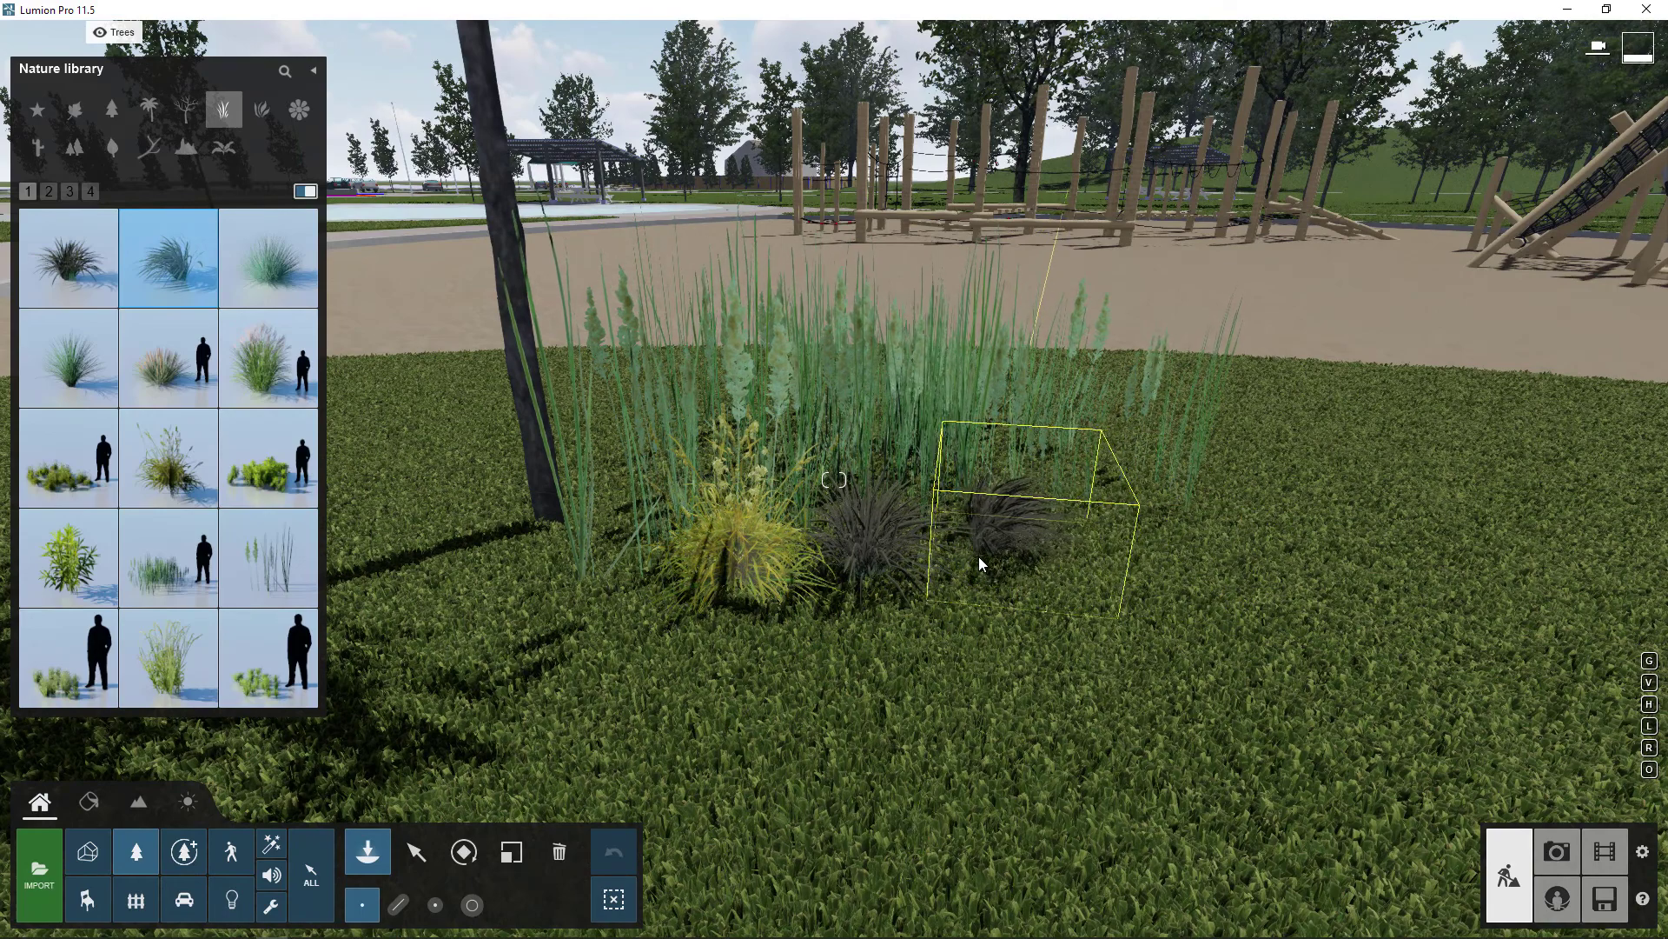
click(270, 259)
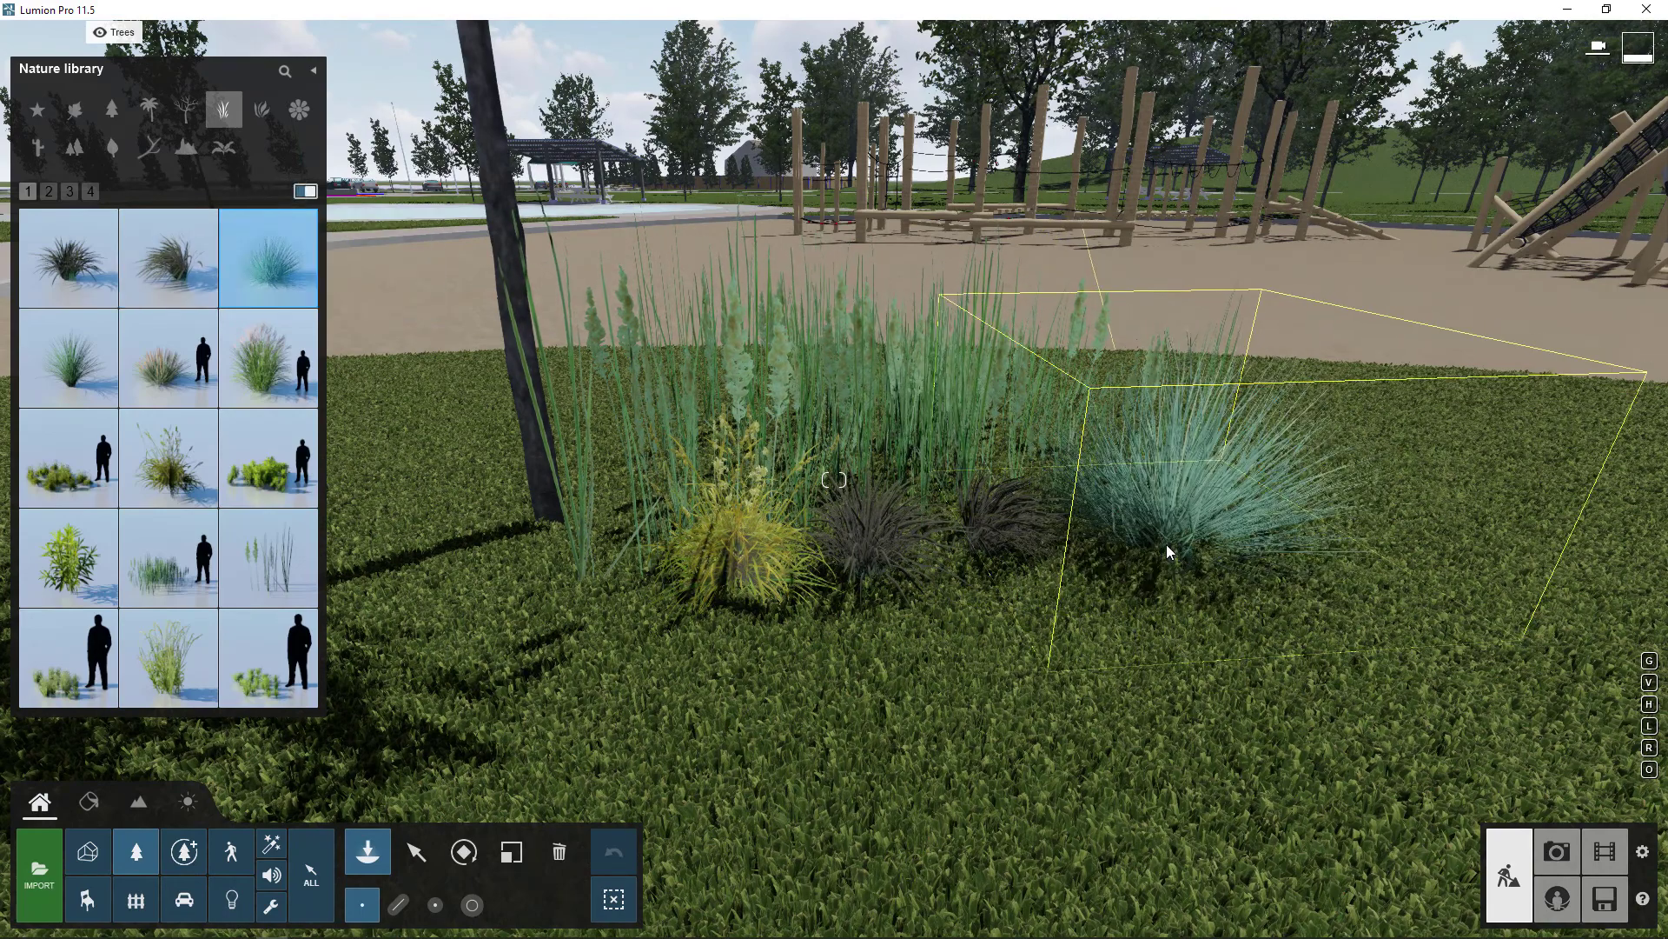
click(1178, 561)
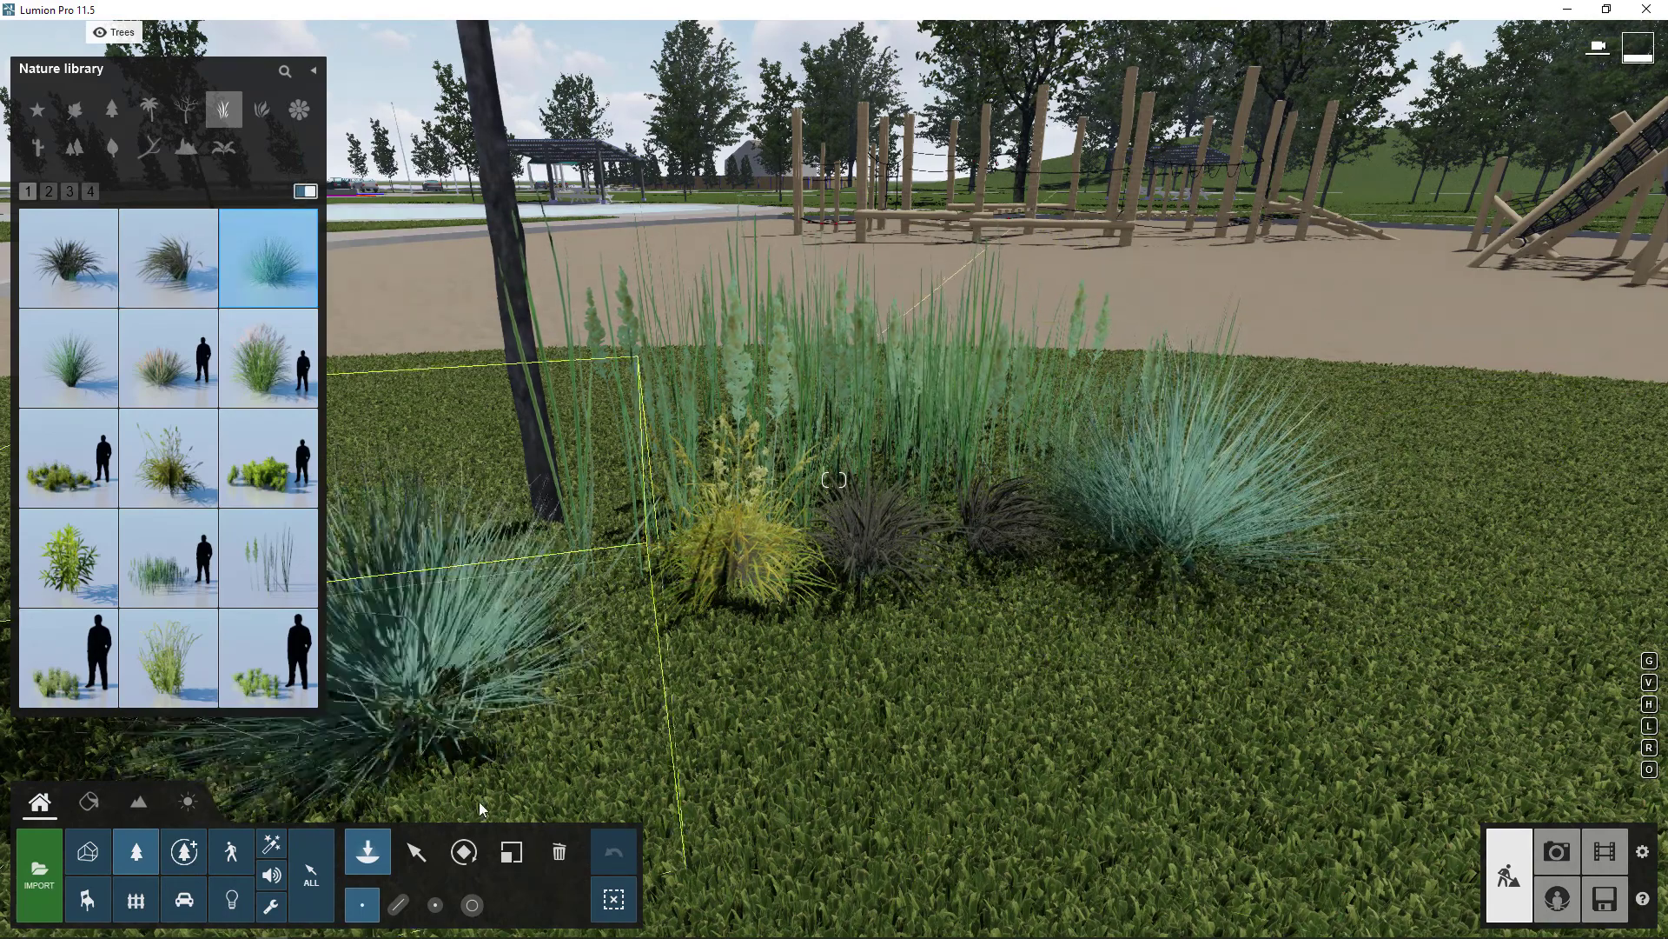
Move the Grass Green 001 x1 plant away from the cluster to a spot on the lawn beside the tree trunk
click(417, 853)
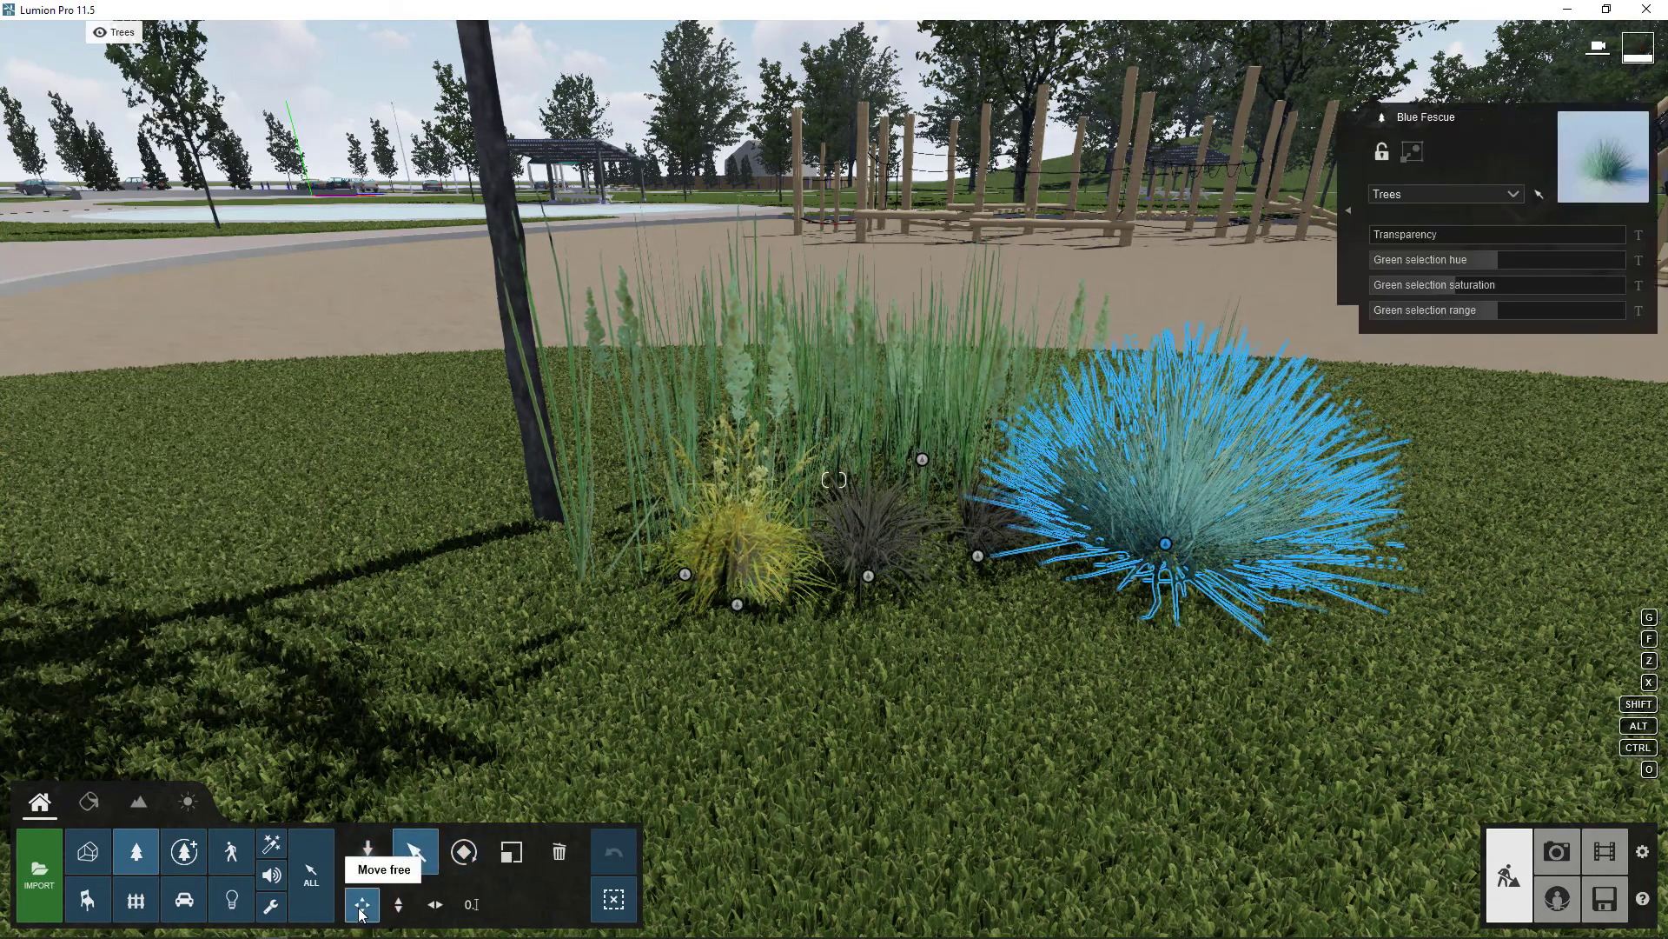
click(737, 603)
drag(737, 604, 490, 685)
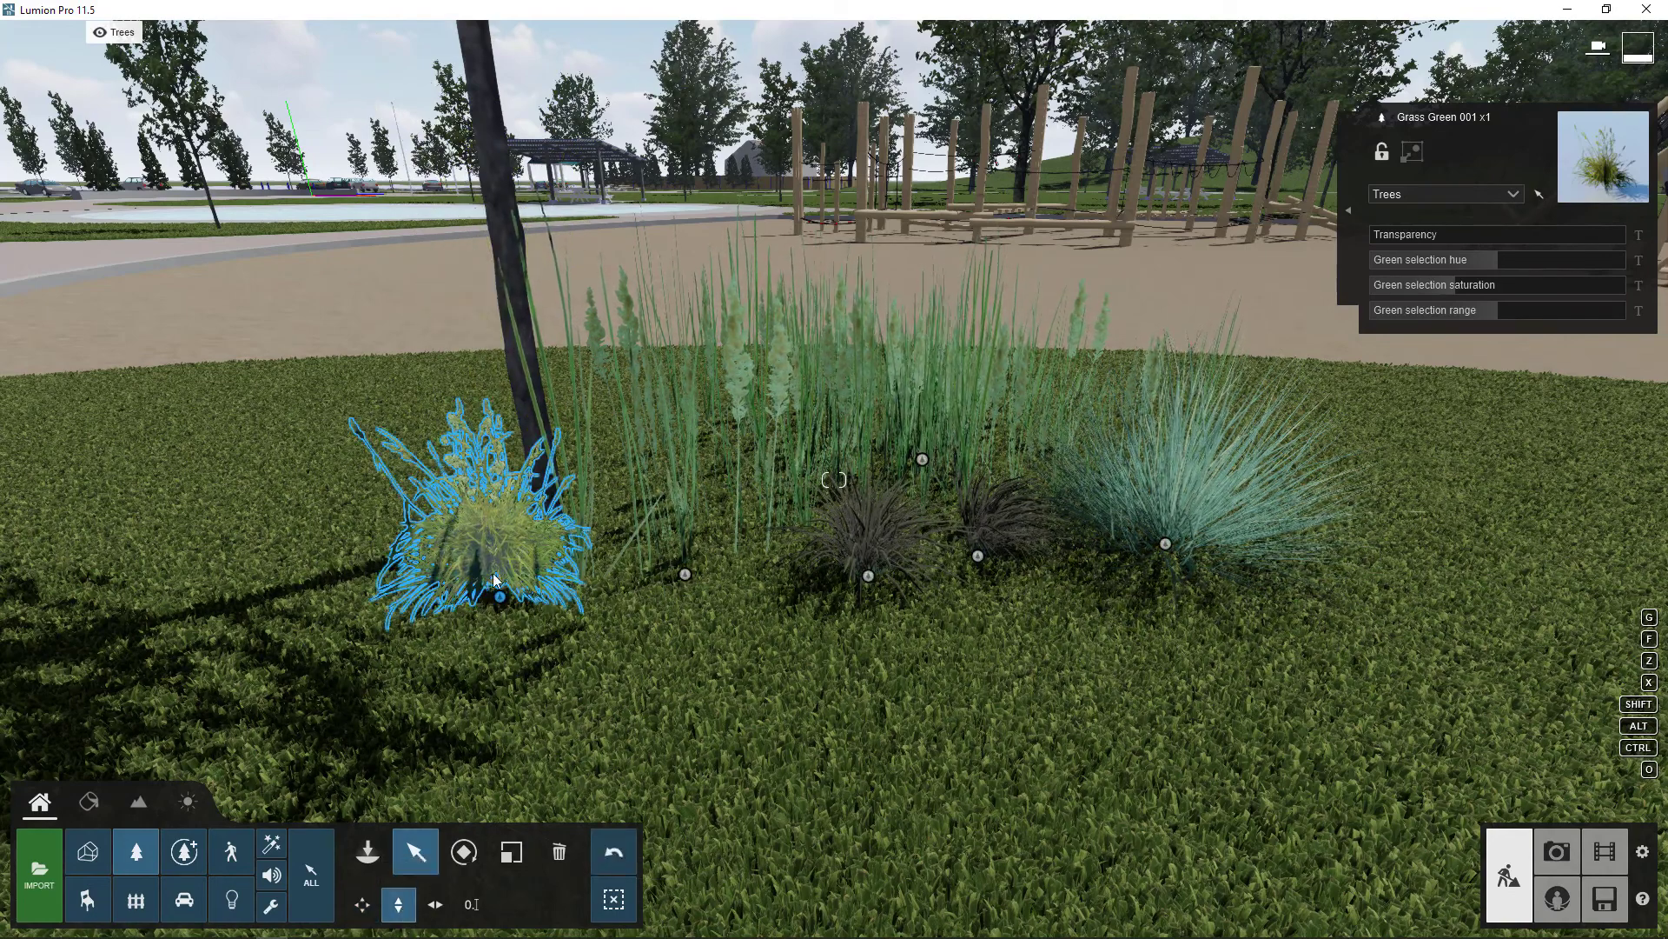
drag(486, 539, 513, 596)
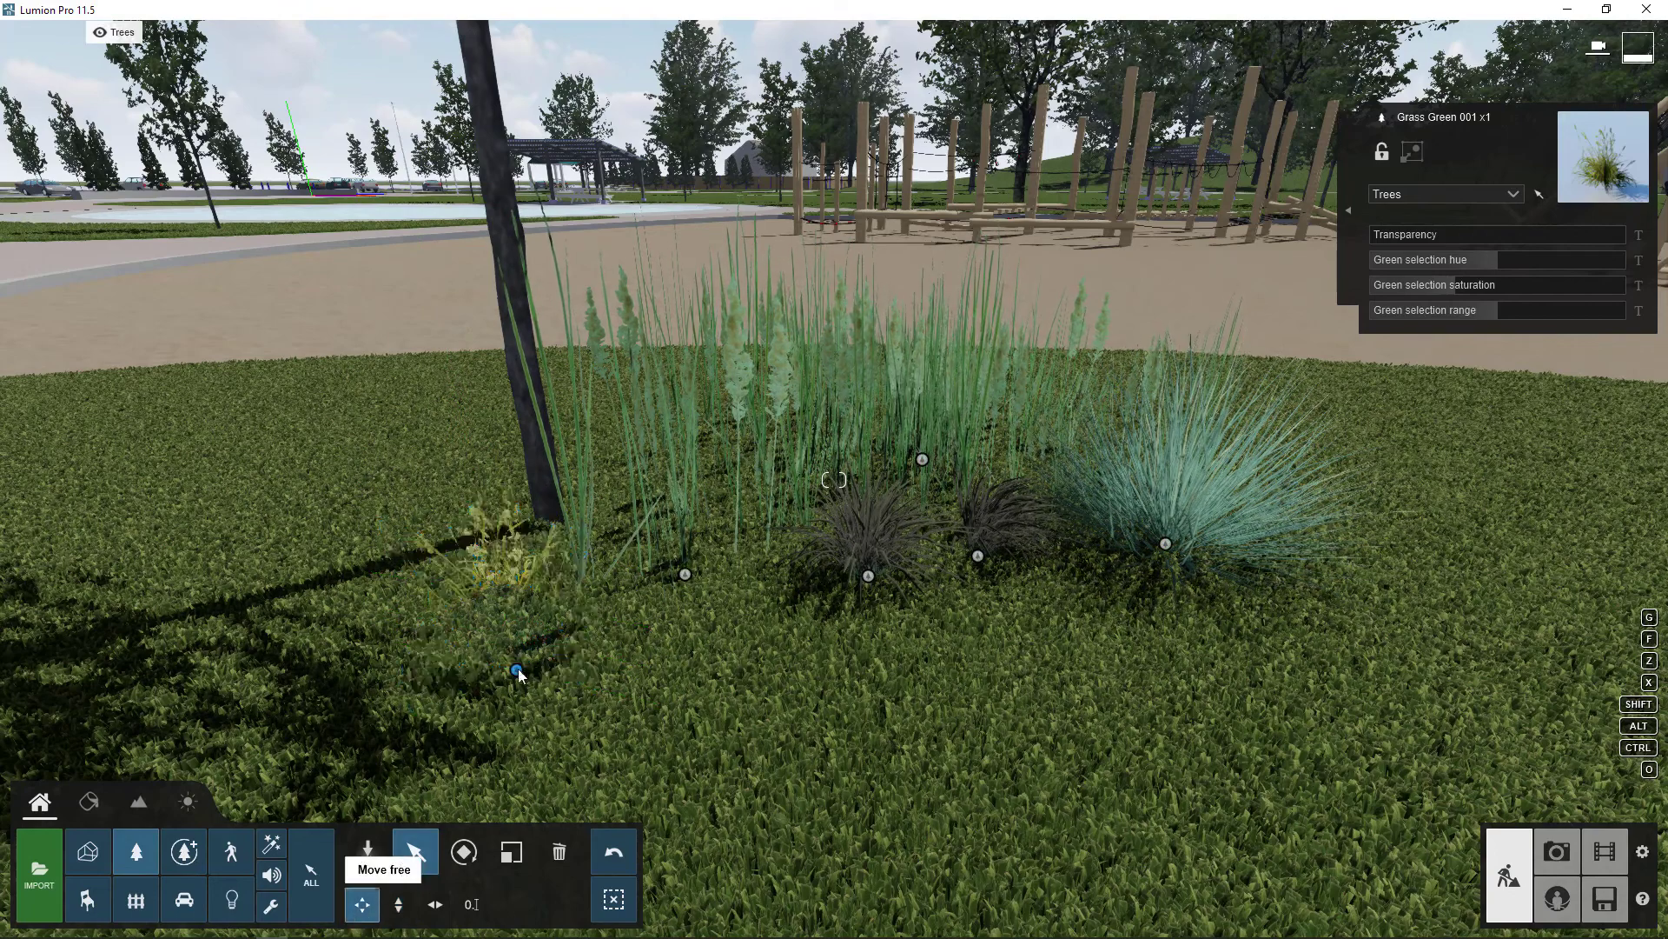
drag(518, 665, 493, 579)
Rotate the Grass Green 003 x1 plant and scale it down slightly
click(465, 854)
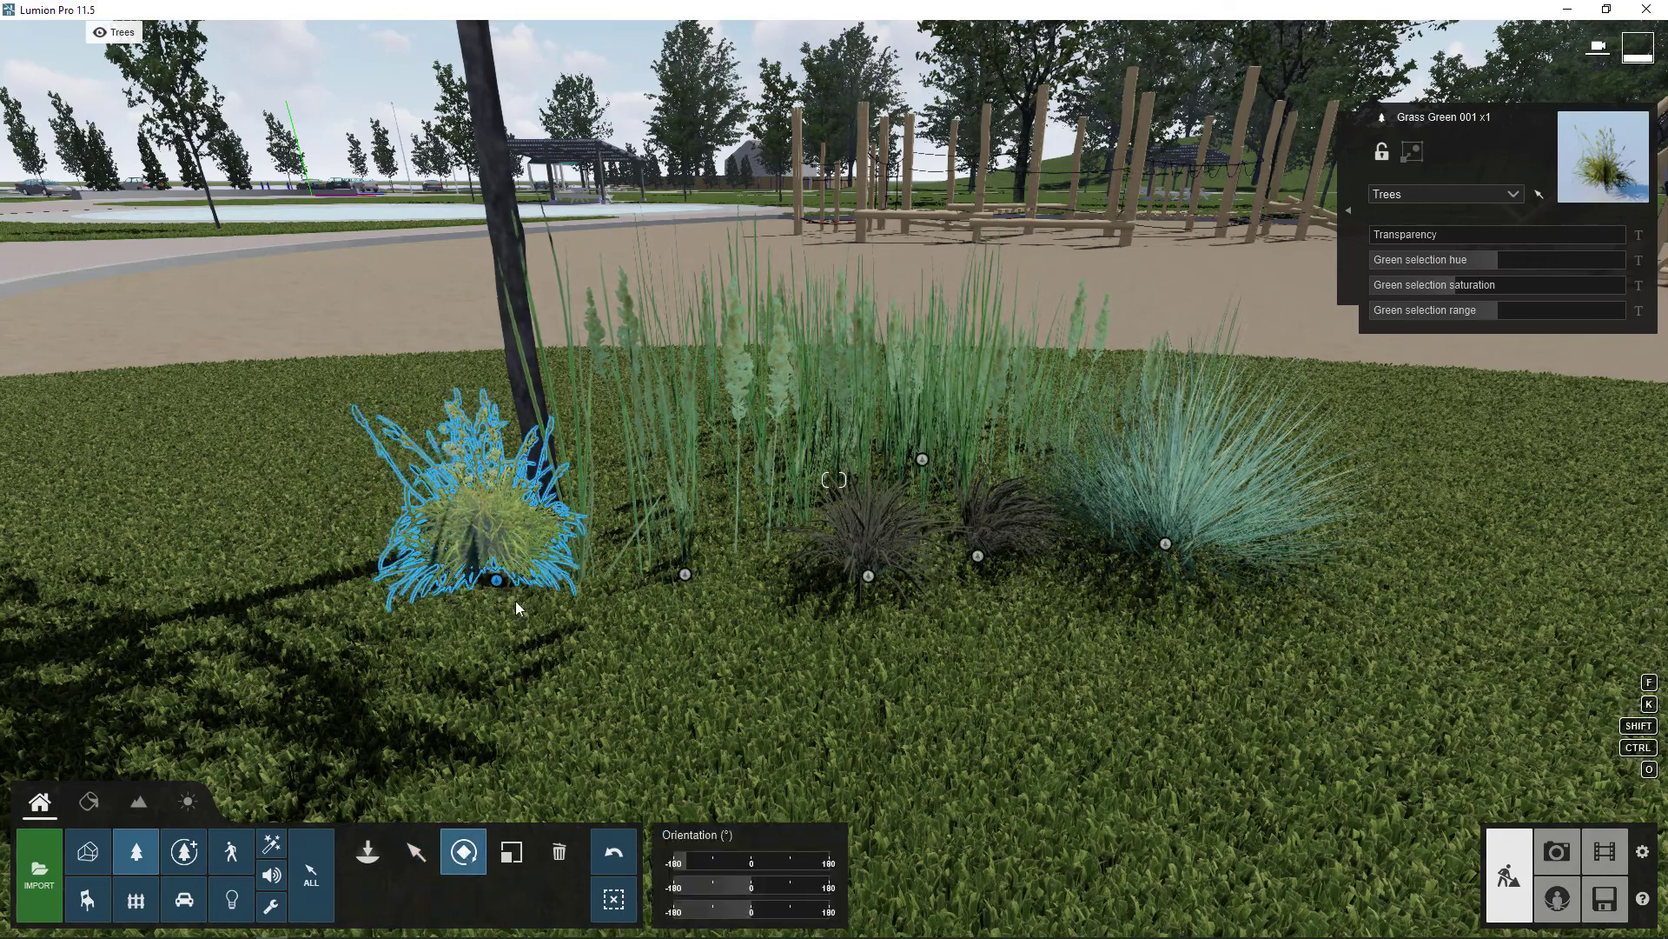
drag(678, 574, 565, 765)
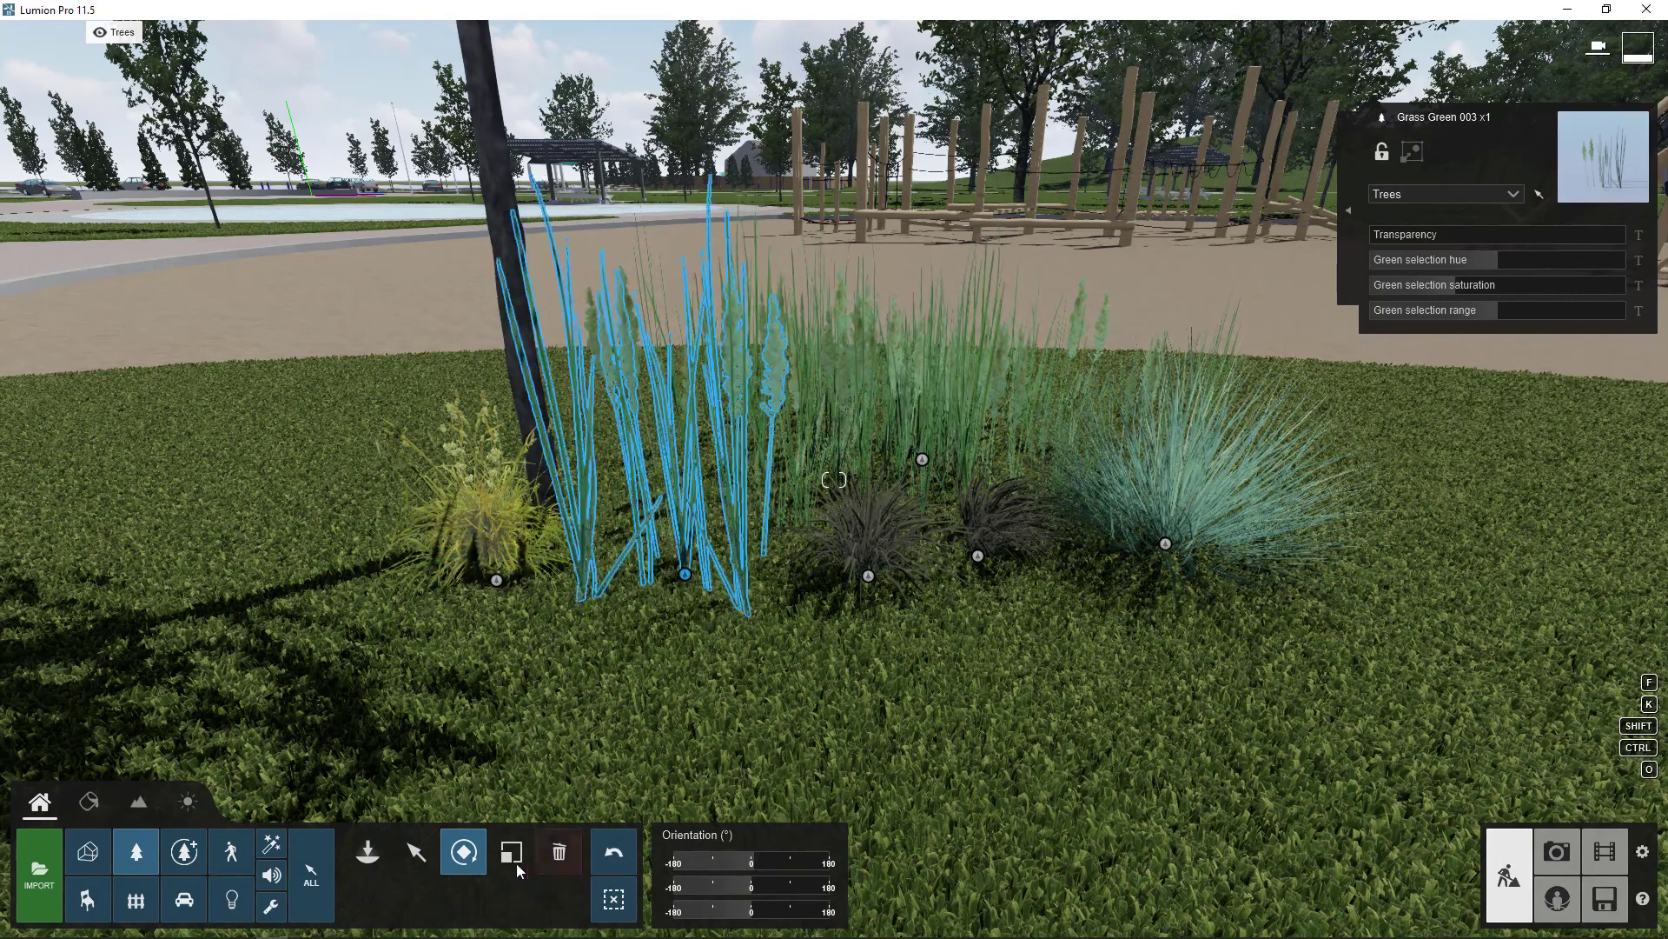
click(513, 856)
mouse_move(685, 574)
mouse_down()
mouse_move(693, 530)
mouse_move(696, 575)
mouse_up()
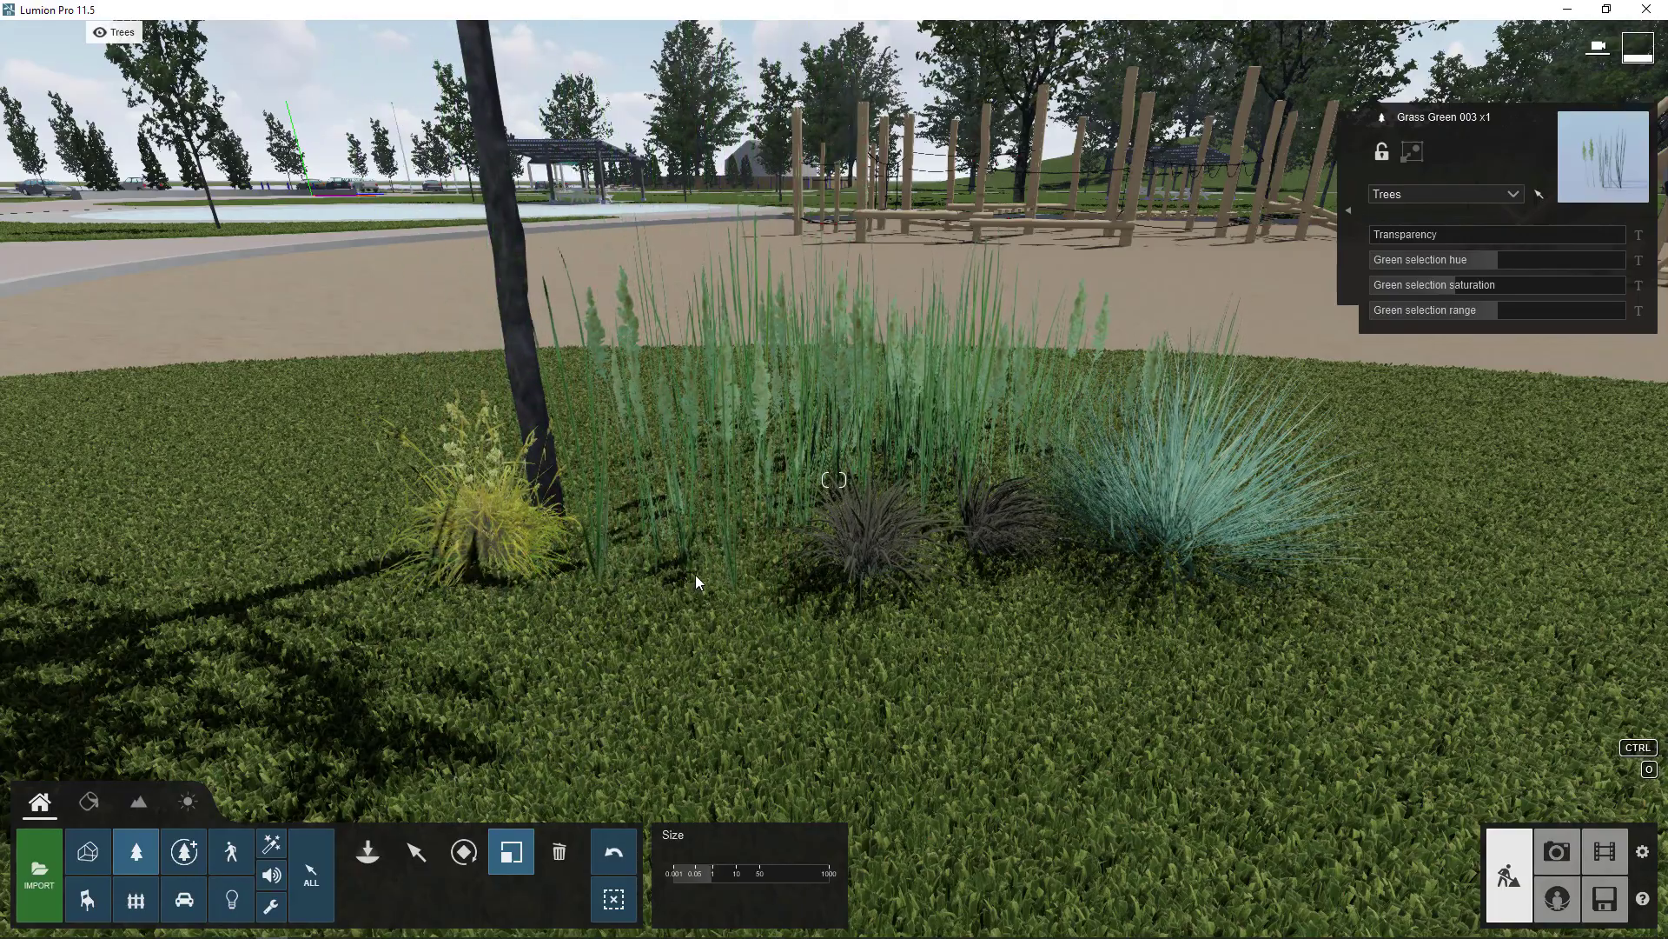
Extend the selection from Grass Green 001 x1 to all objects in the same category and move them to the Vegetation layer
key(s)
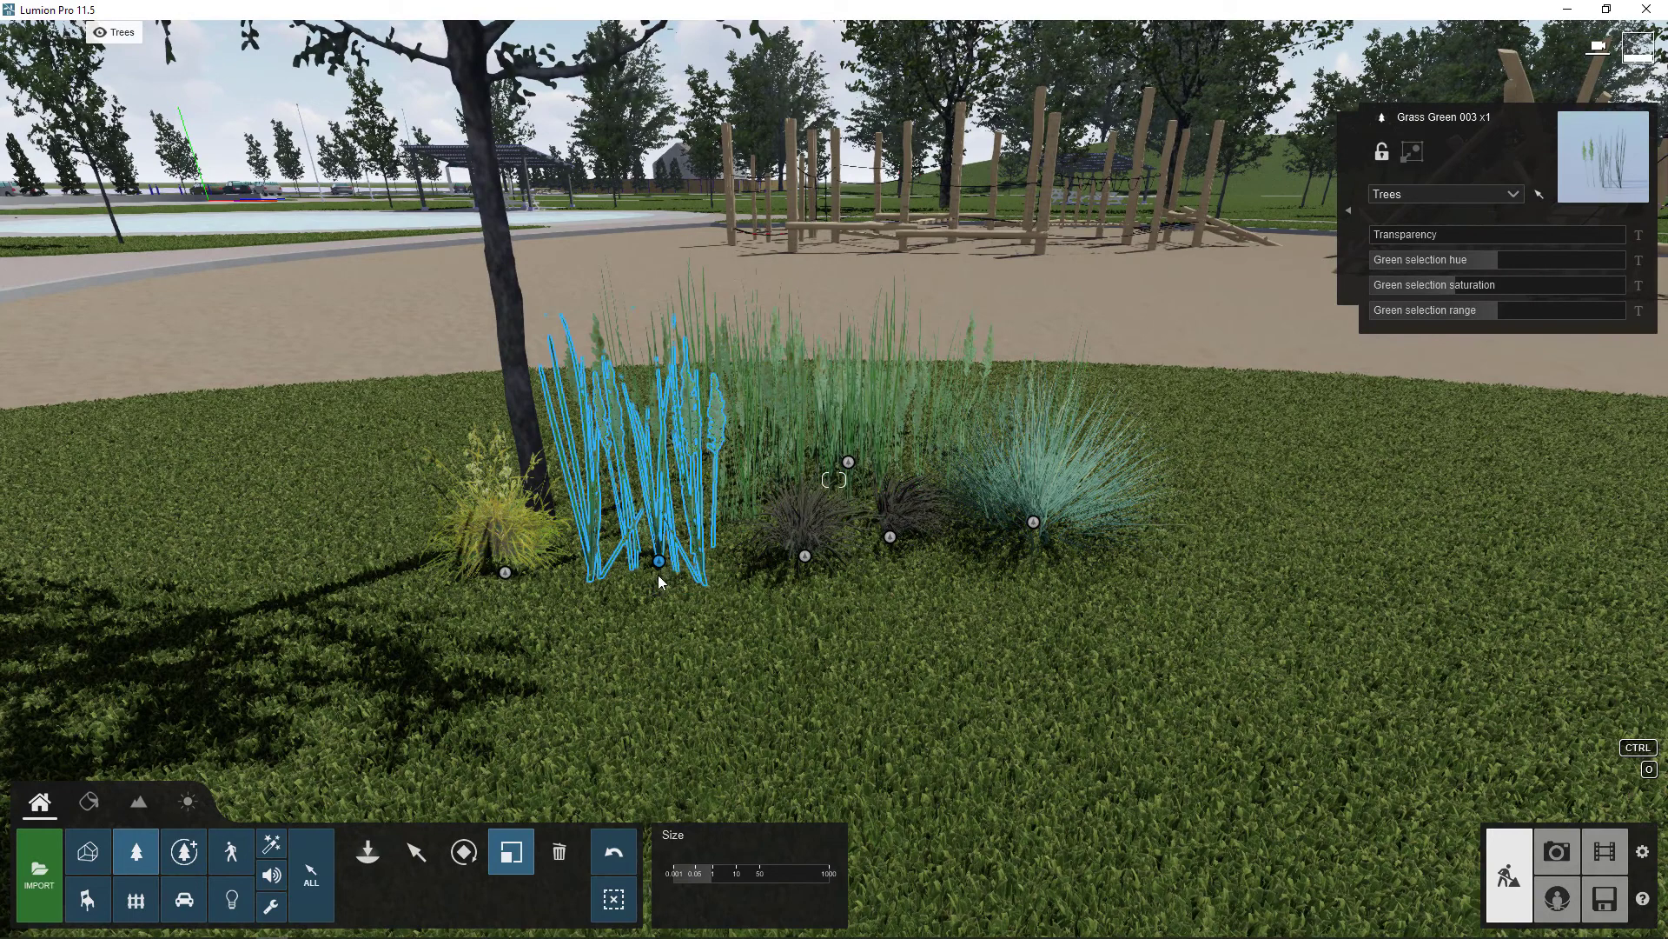
click(507, 573)
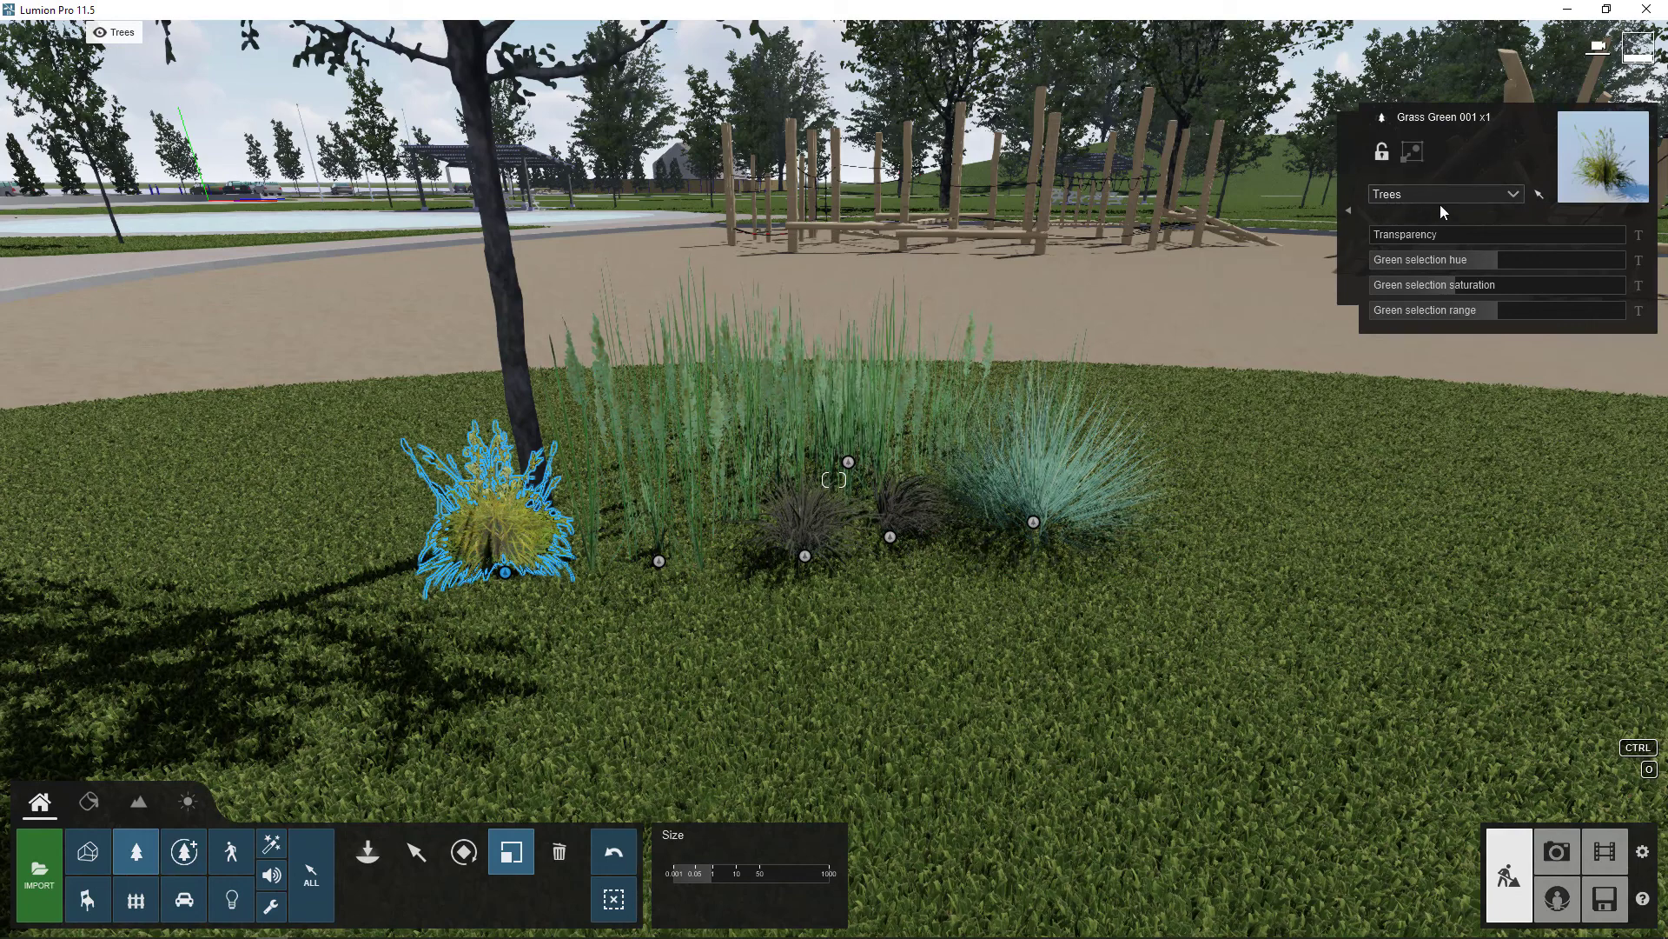
click(1350, 210)
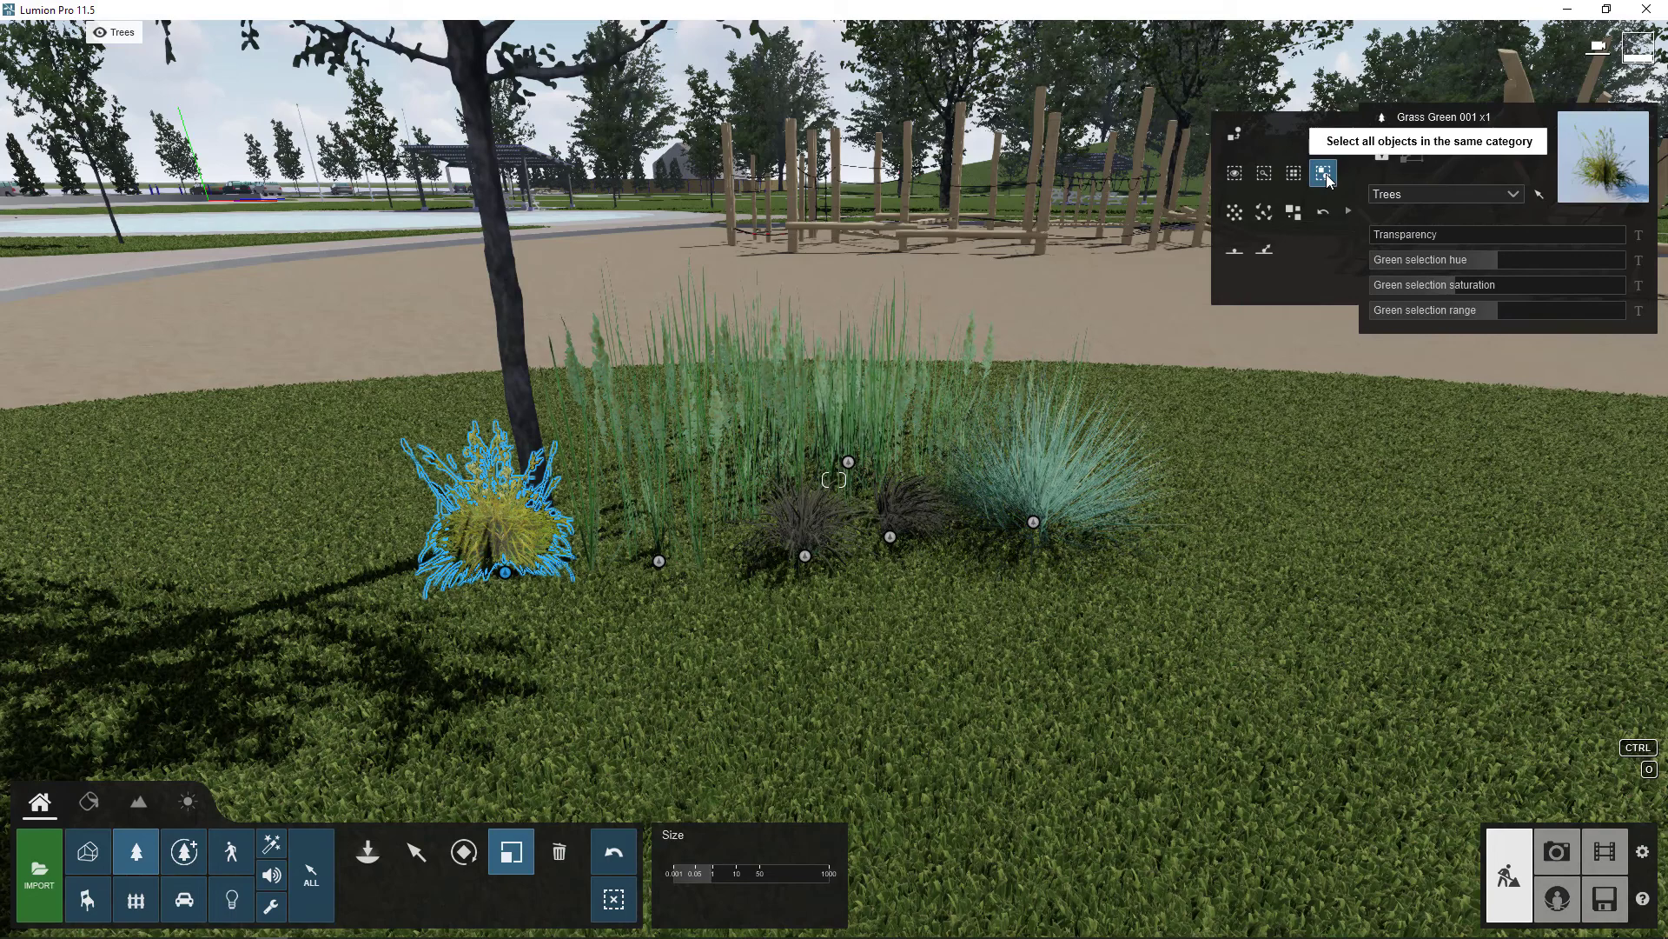
click(1324, 174)
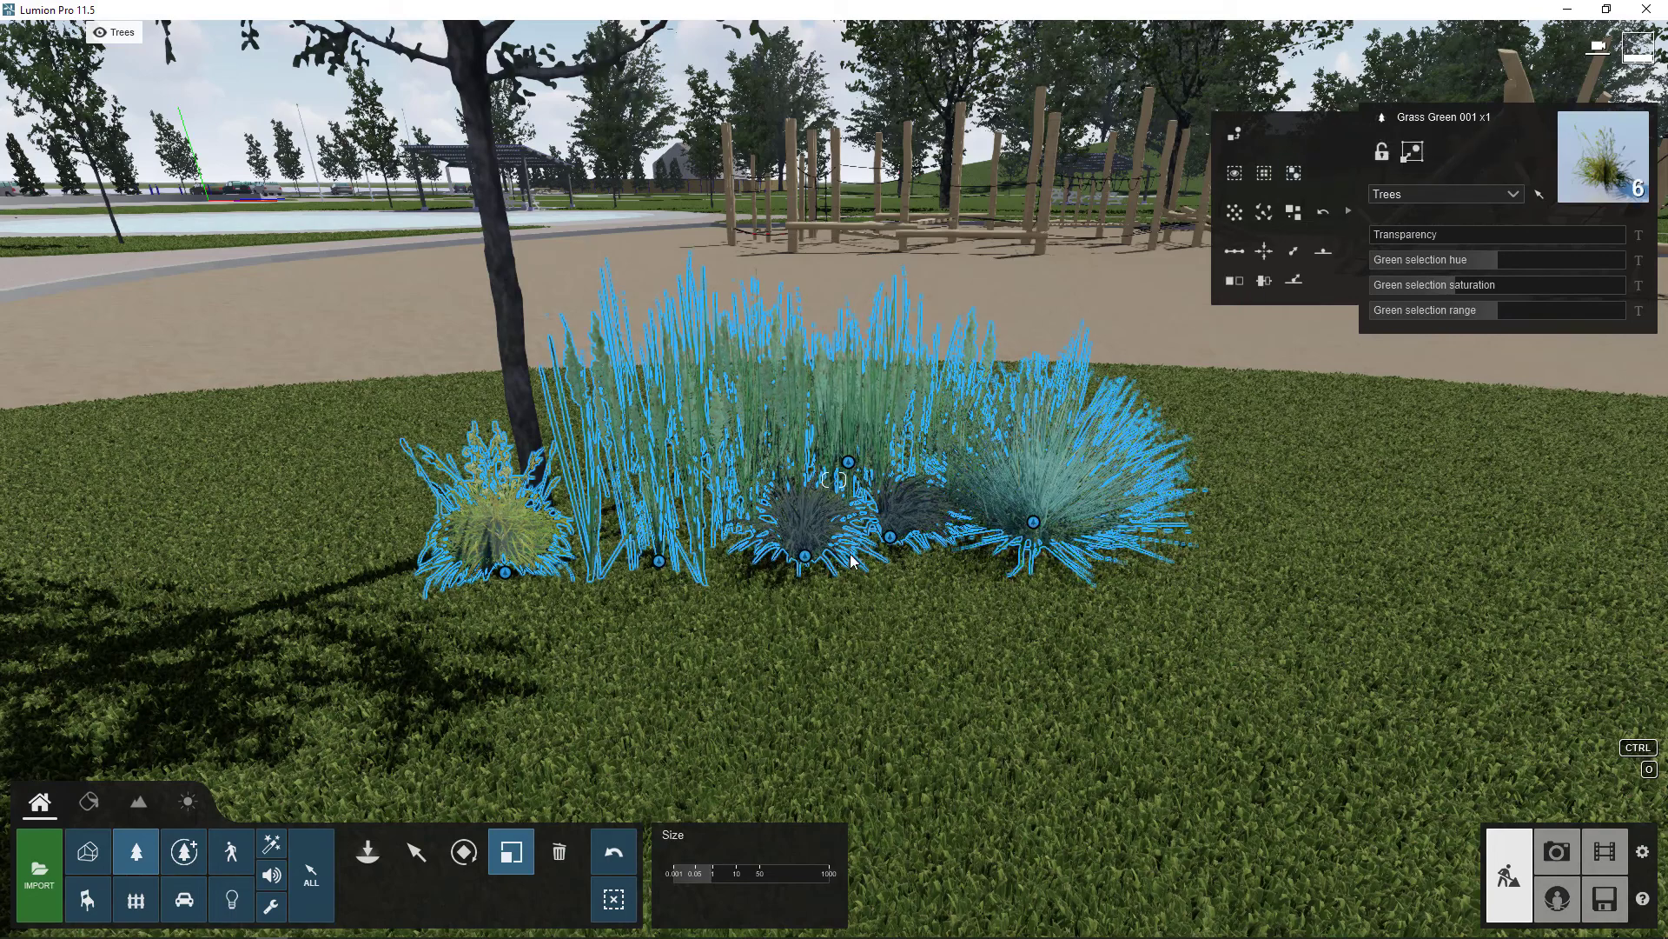
key(s)
key(s)
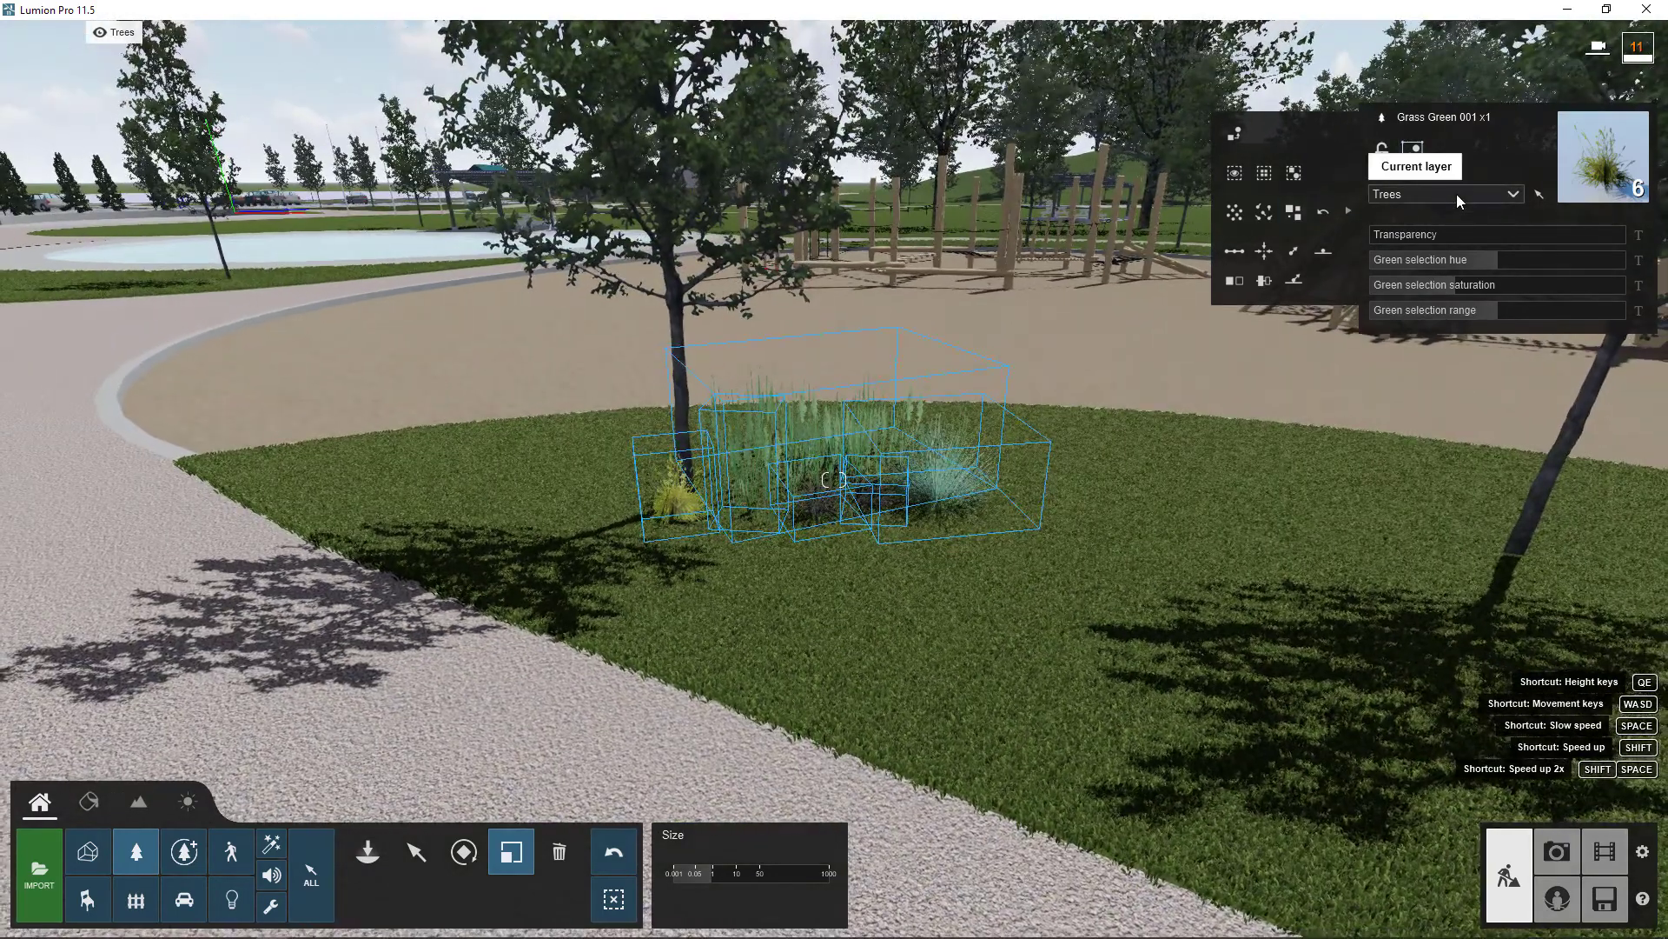
click(1457, 195)
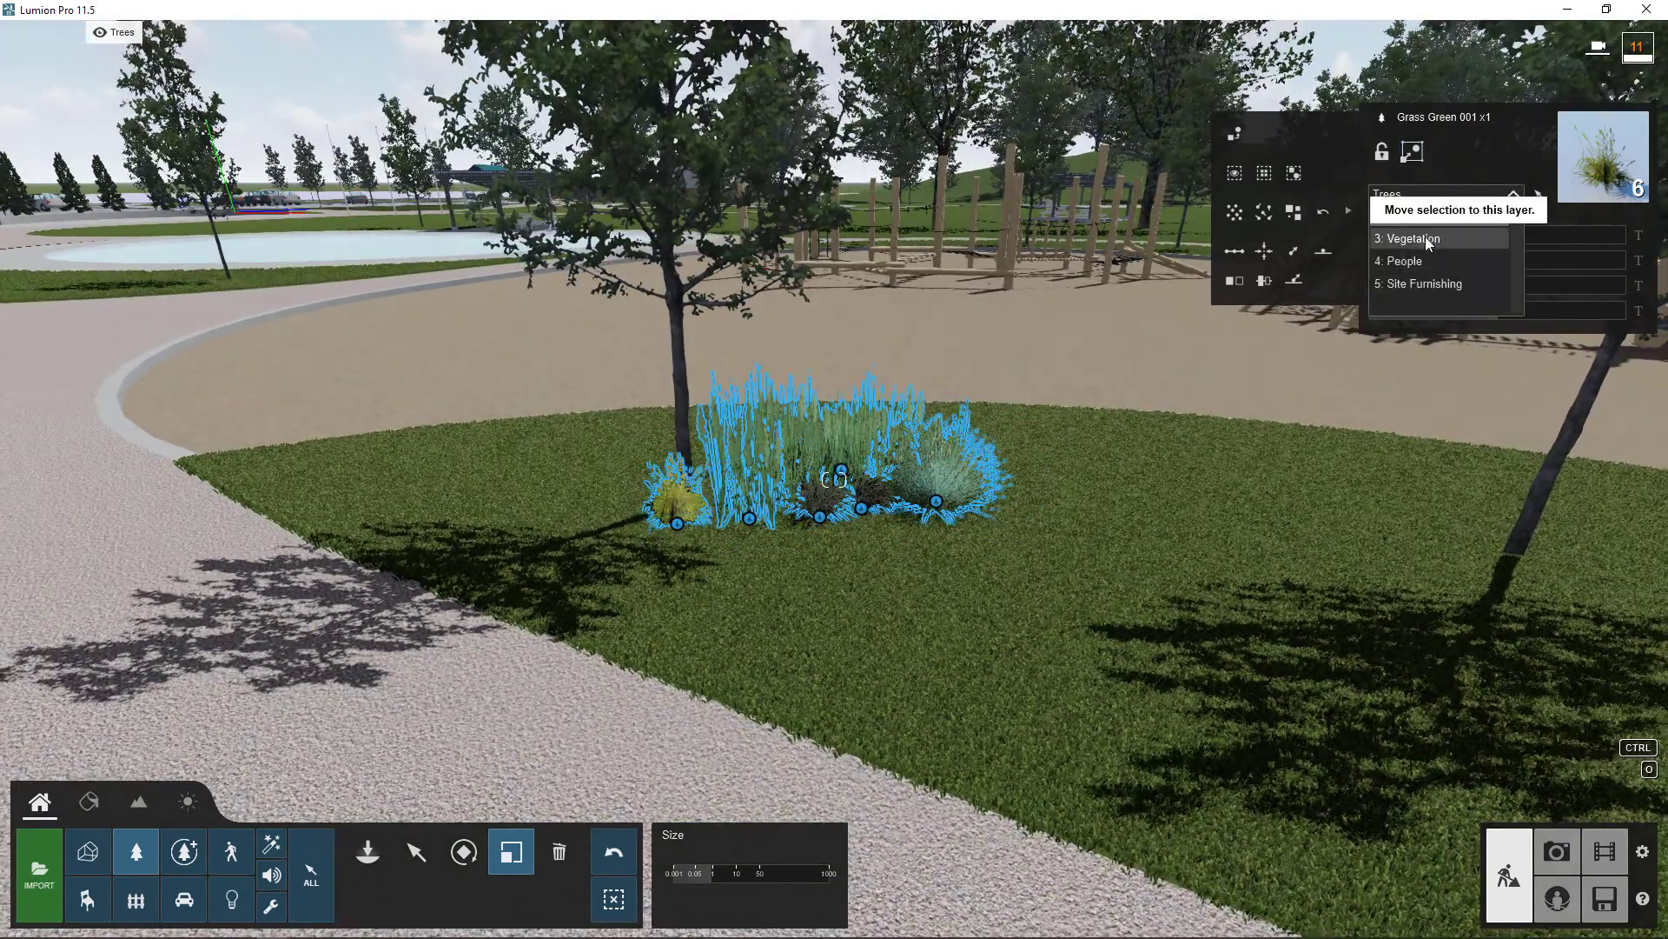
click(1425, 236)
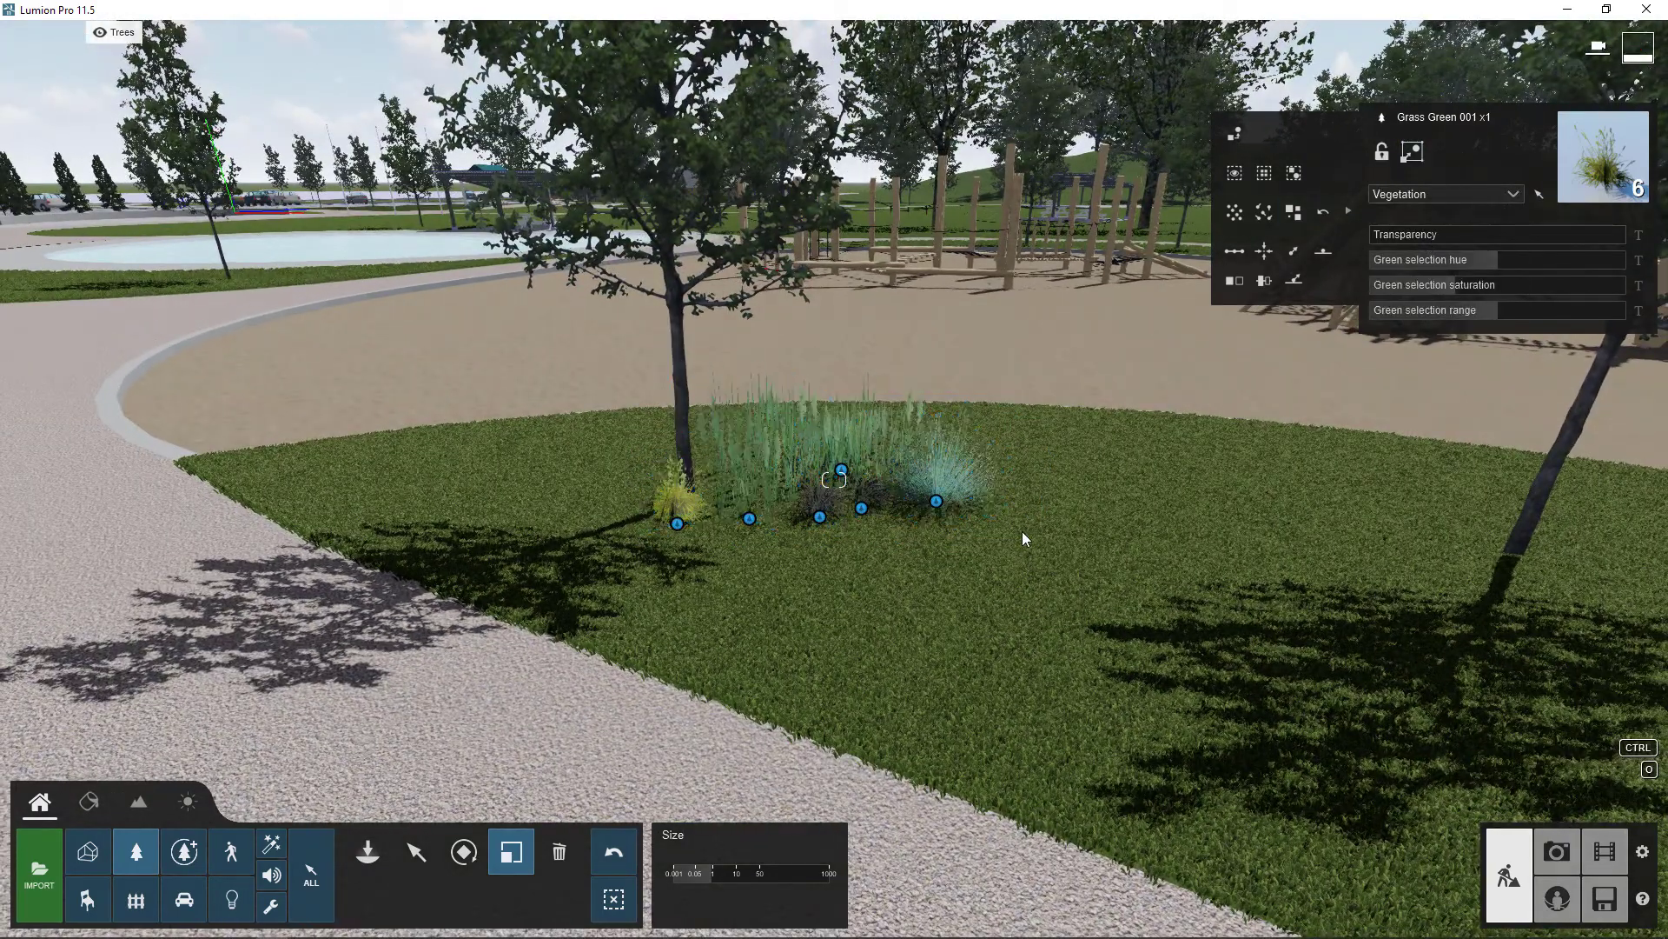
Deselect all plants and check the layer of the Grass Green 003 x1 and Black Mondo Grass Round plants
key(w)
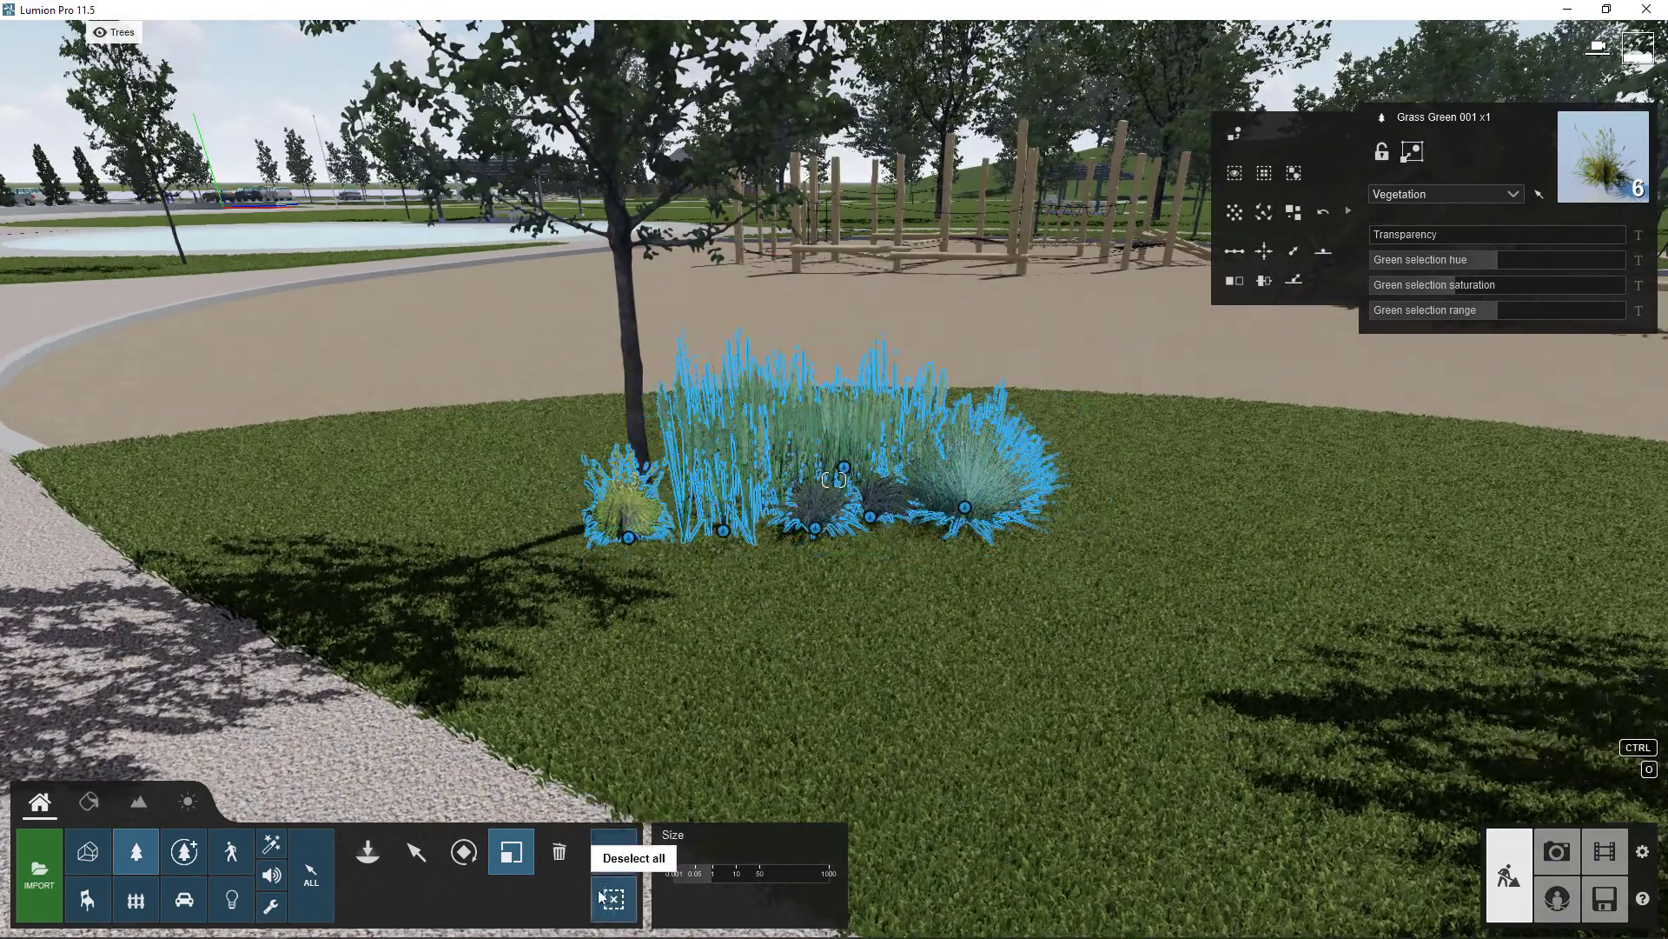
click(613, 900)
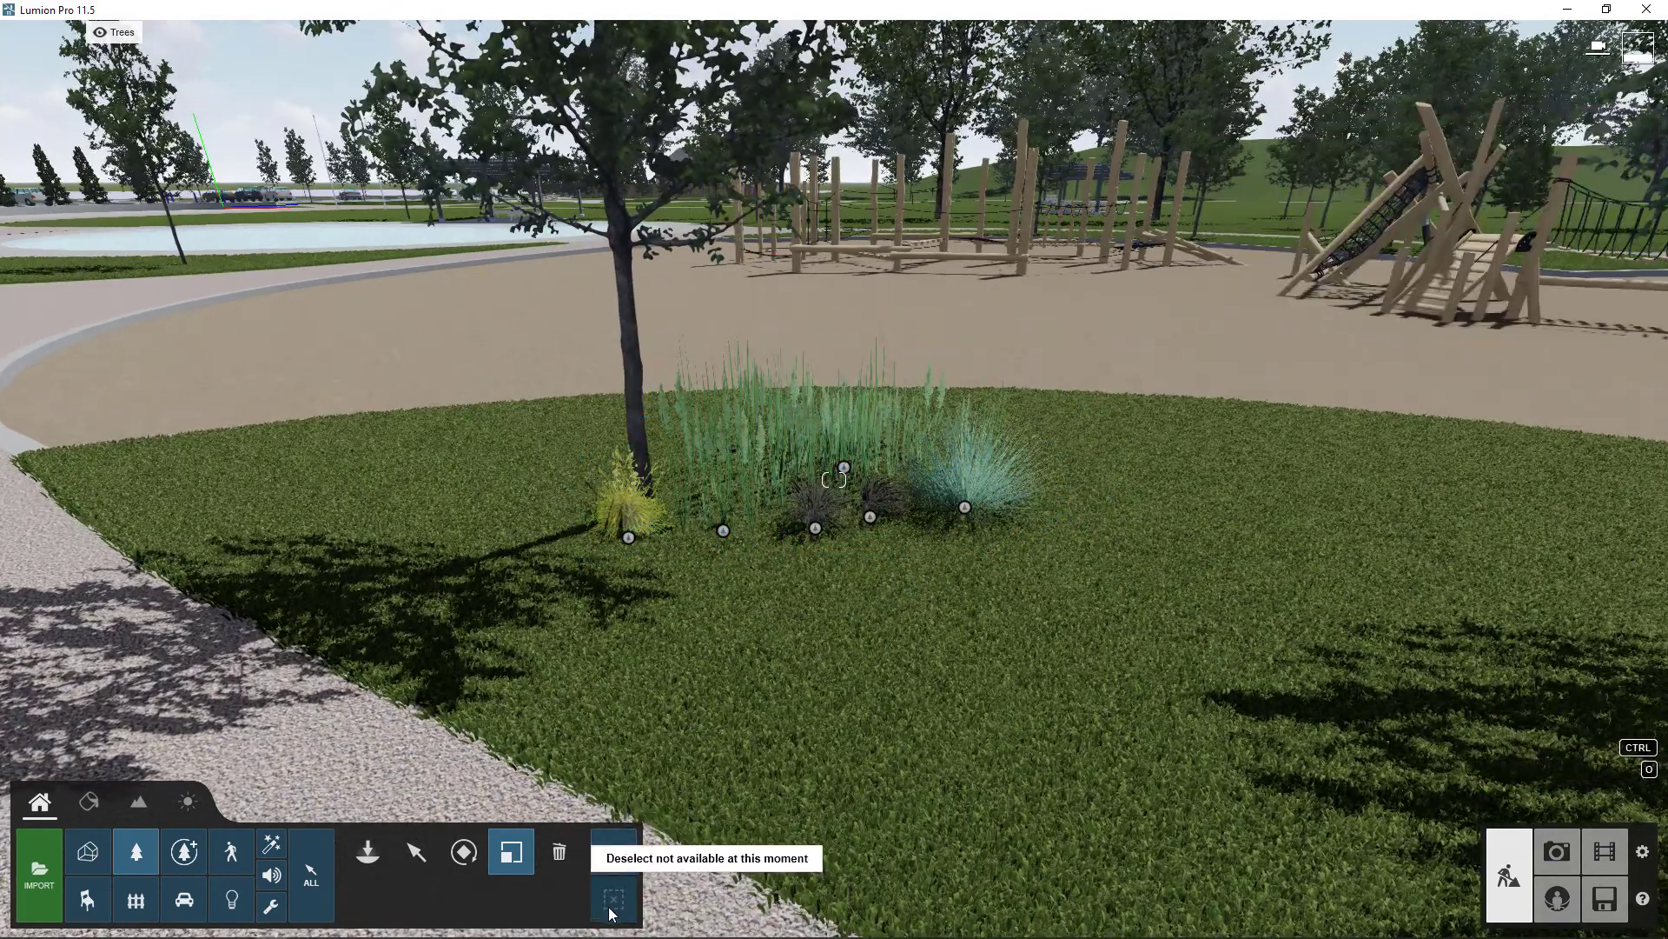
click(723, 531)
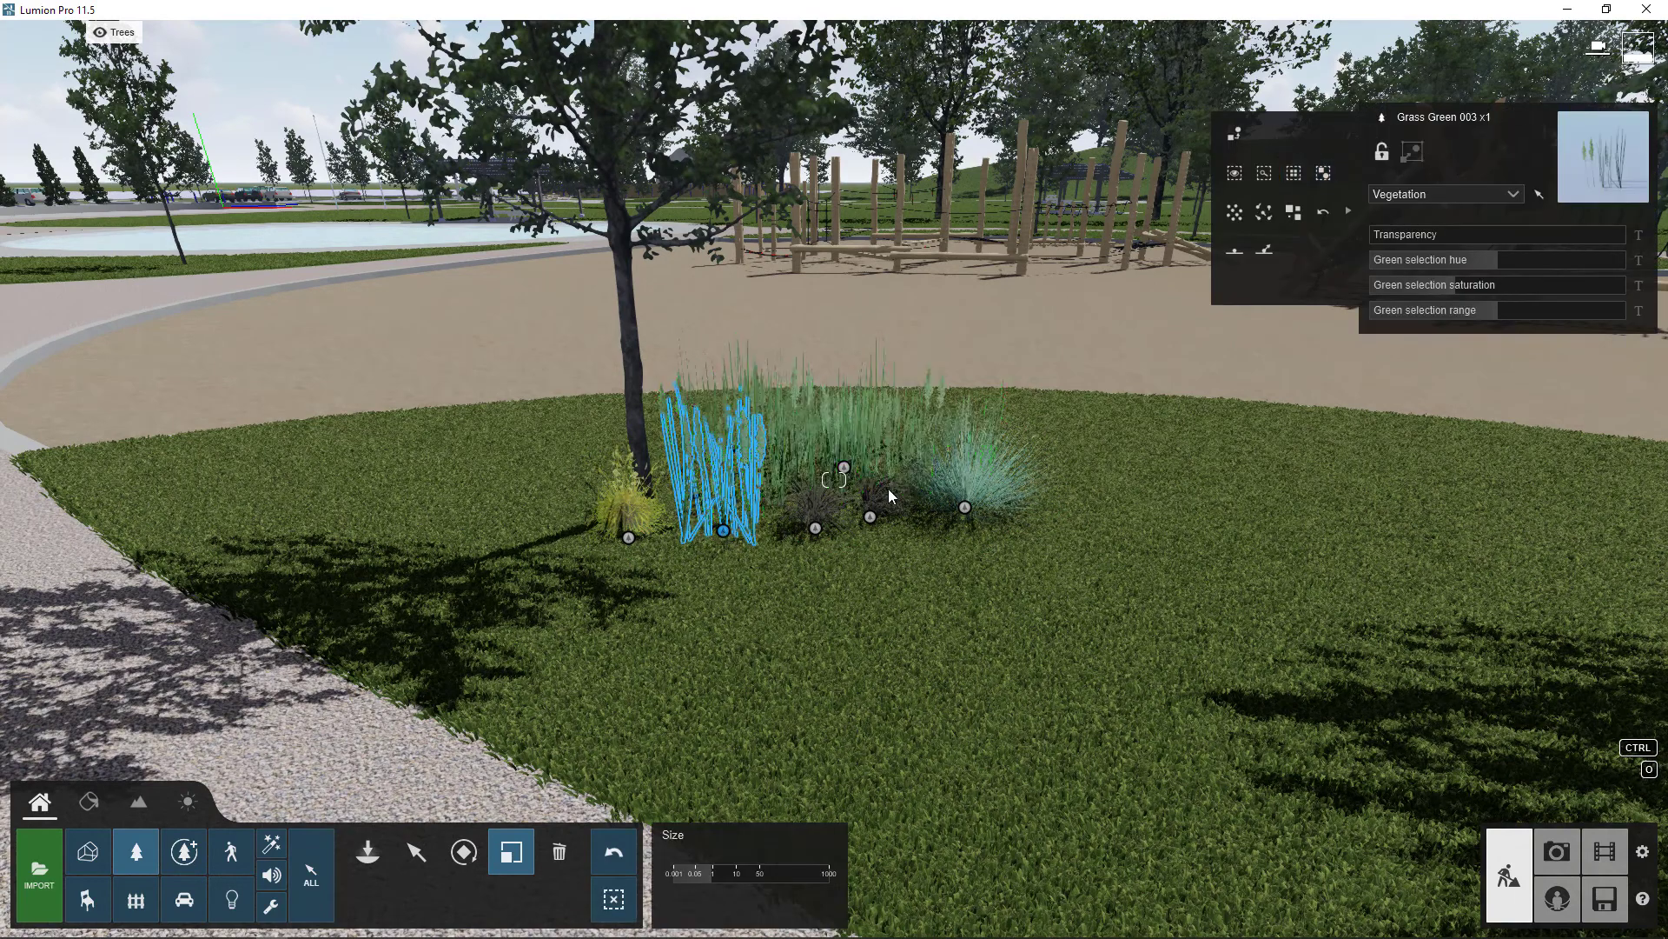
click(816, 530)
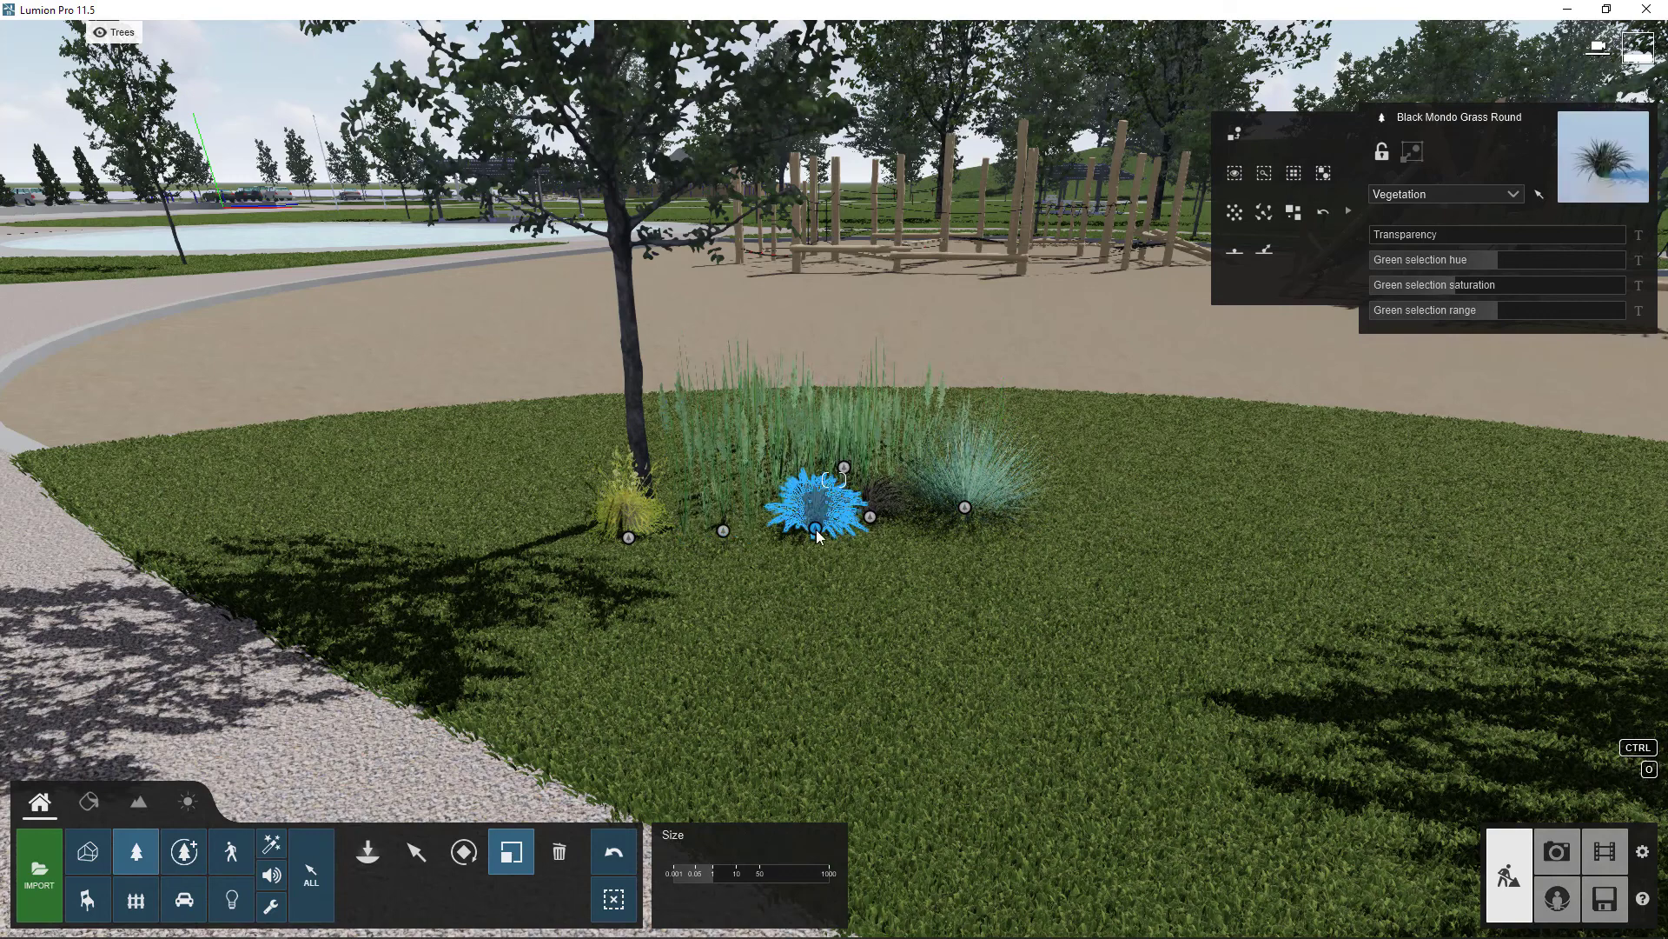
Place three more Blue Fescue plants on the lawn: behind the tree, in front of the grass group and beyond its far end
click(368, 851)
click(498, 461)
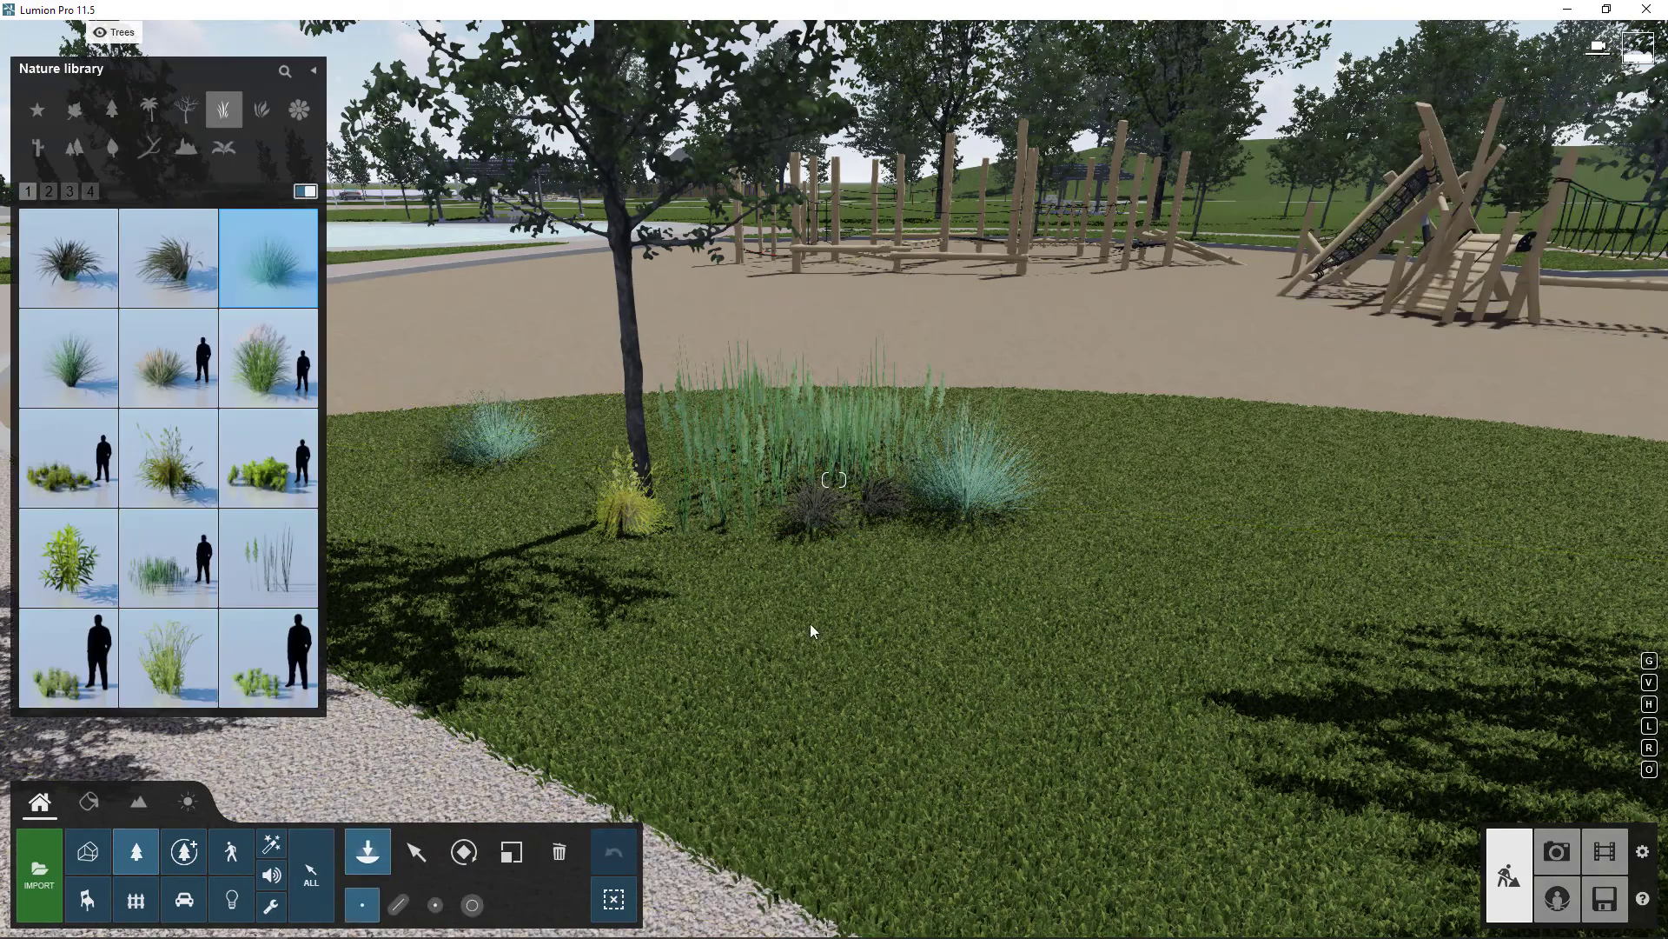
click(903, 607)
click(1164, 492)
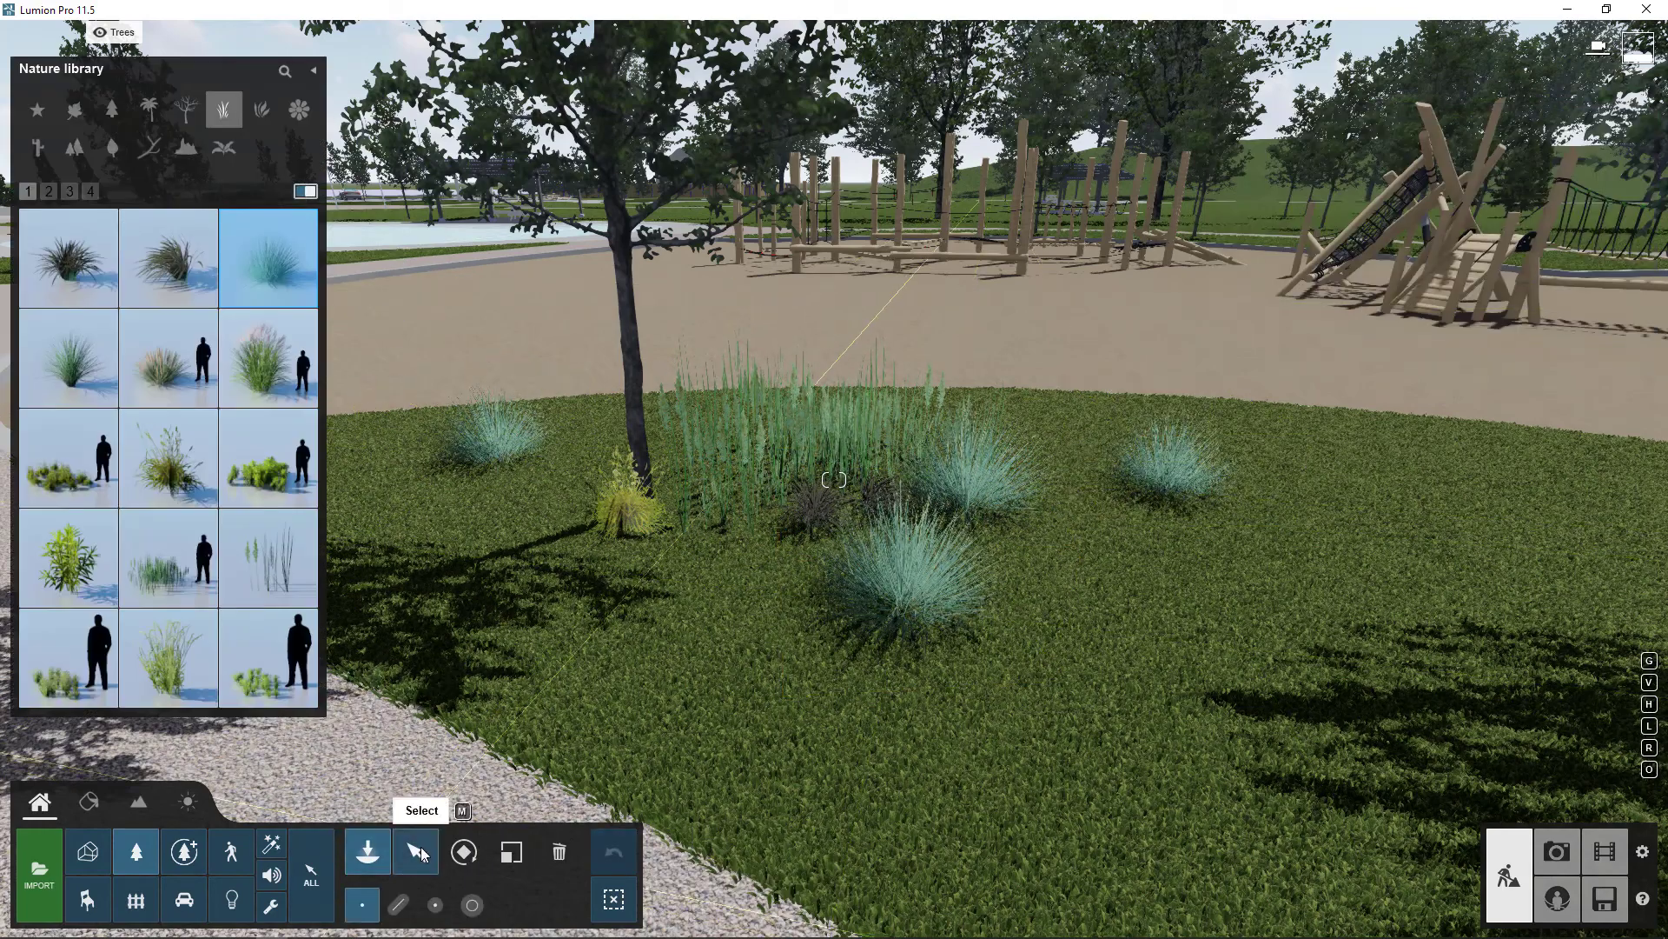
Try randomizing the rotation and size of all Blue Fescue plants, and reset them to their original size and rotation
key(m)
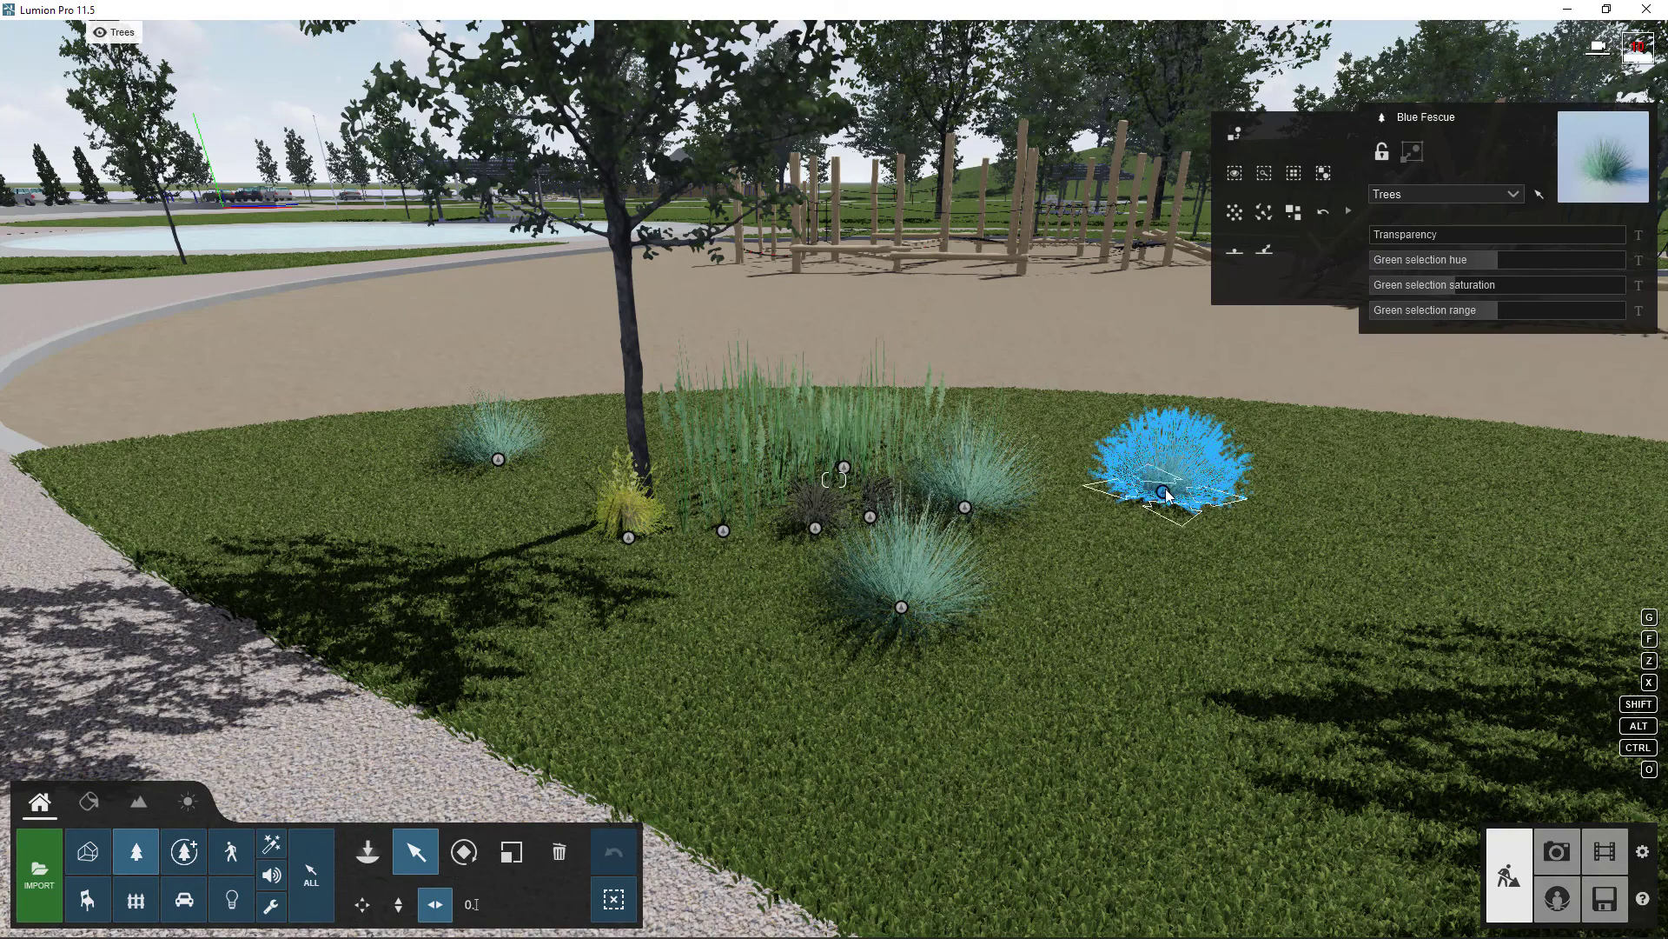
click(1293, 173)
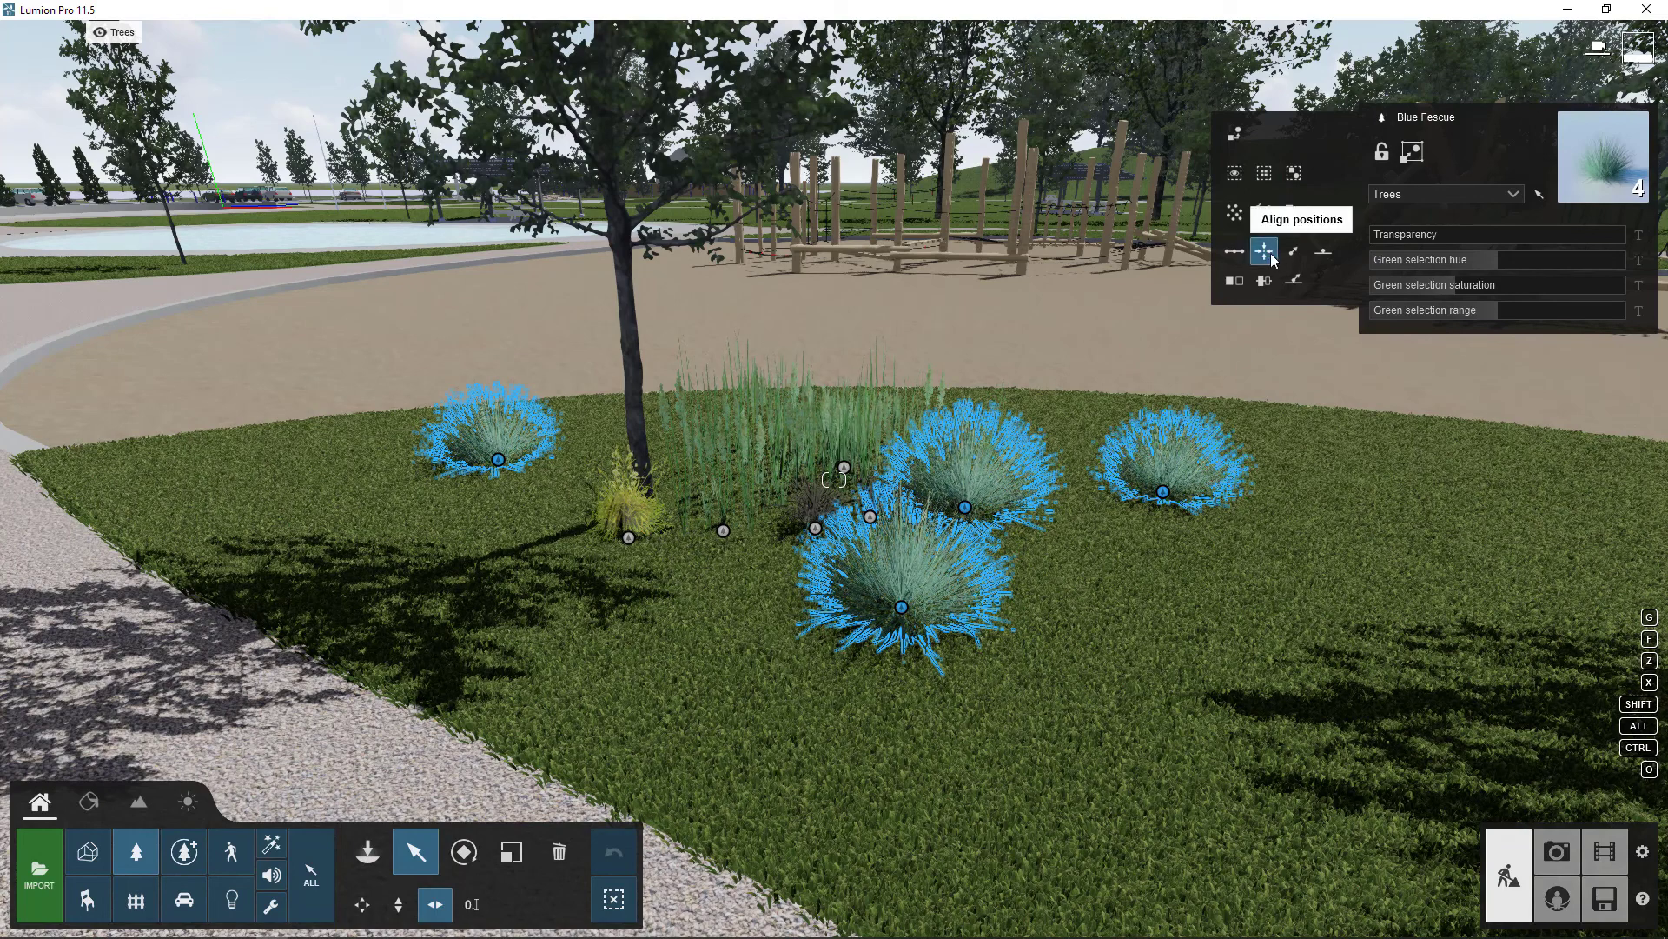
click(1266, 217)
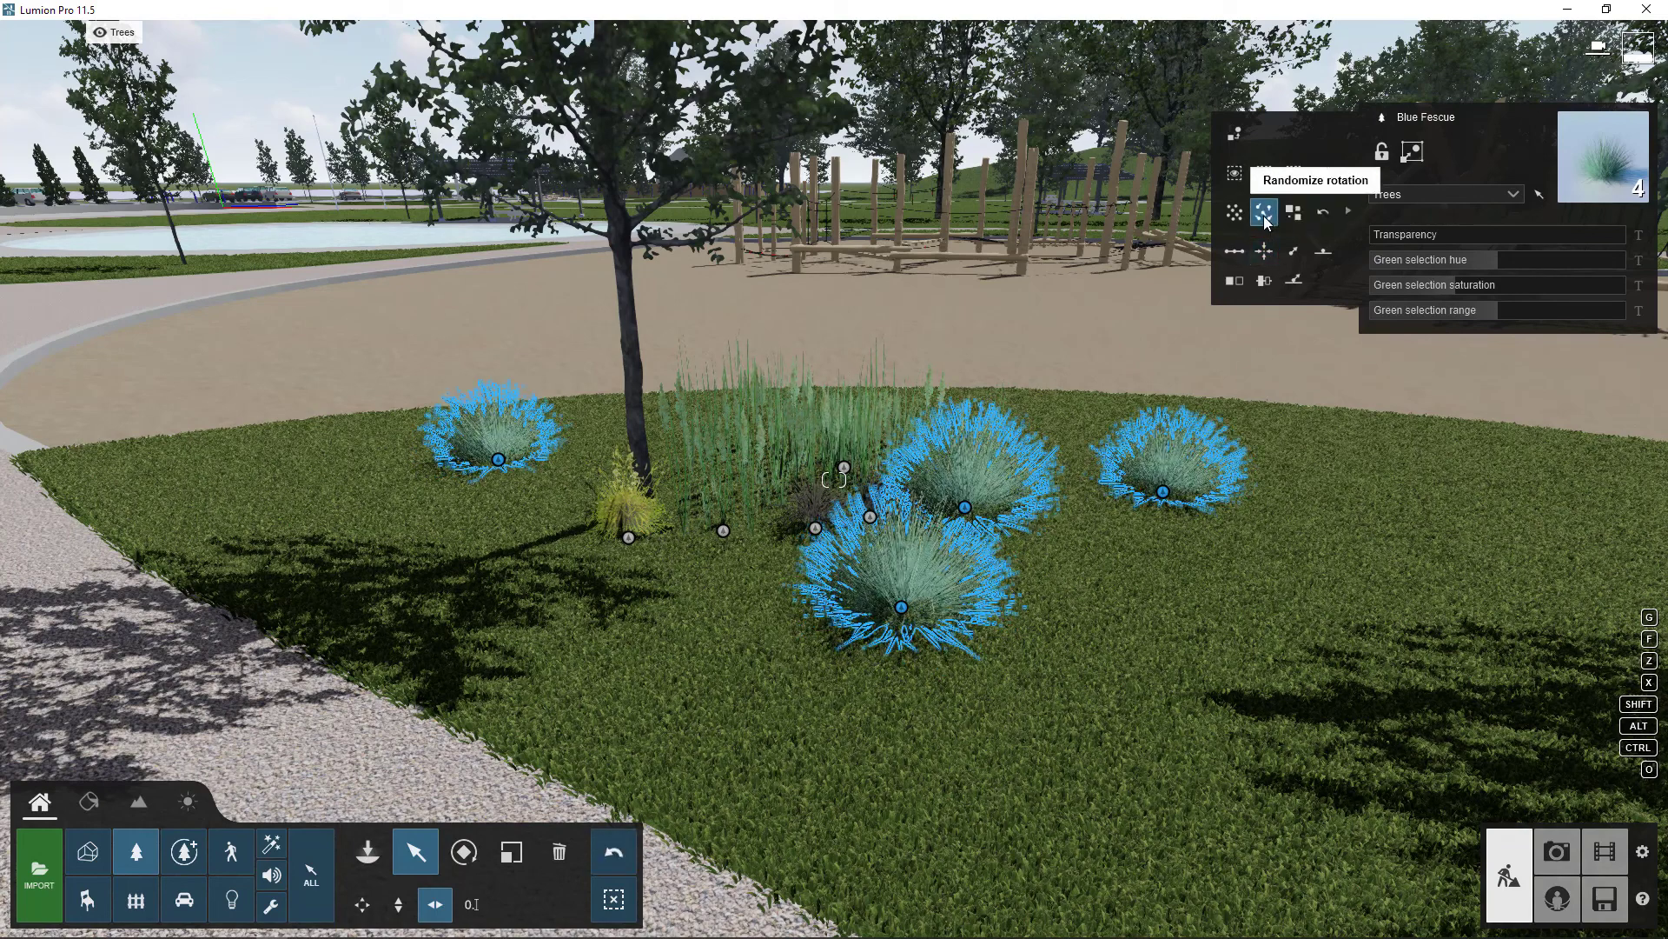
click(1294, 213)
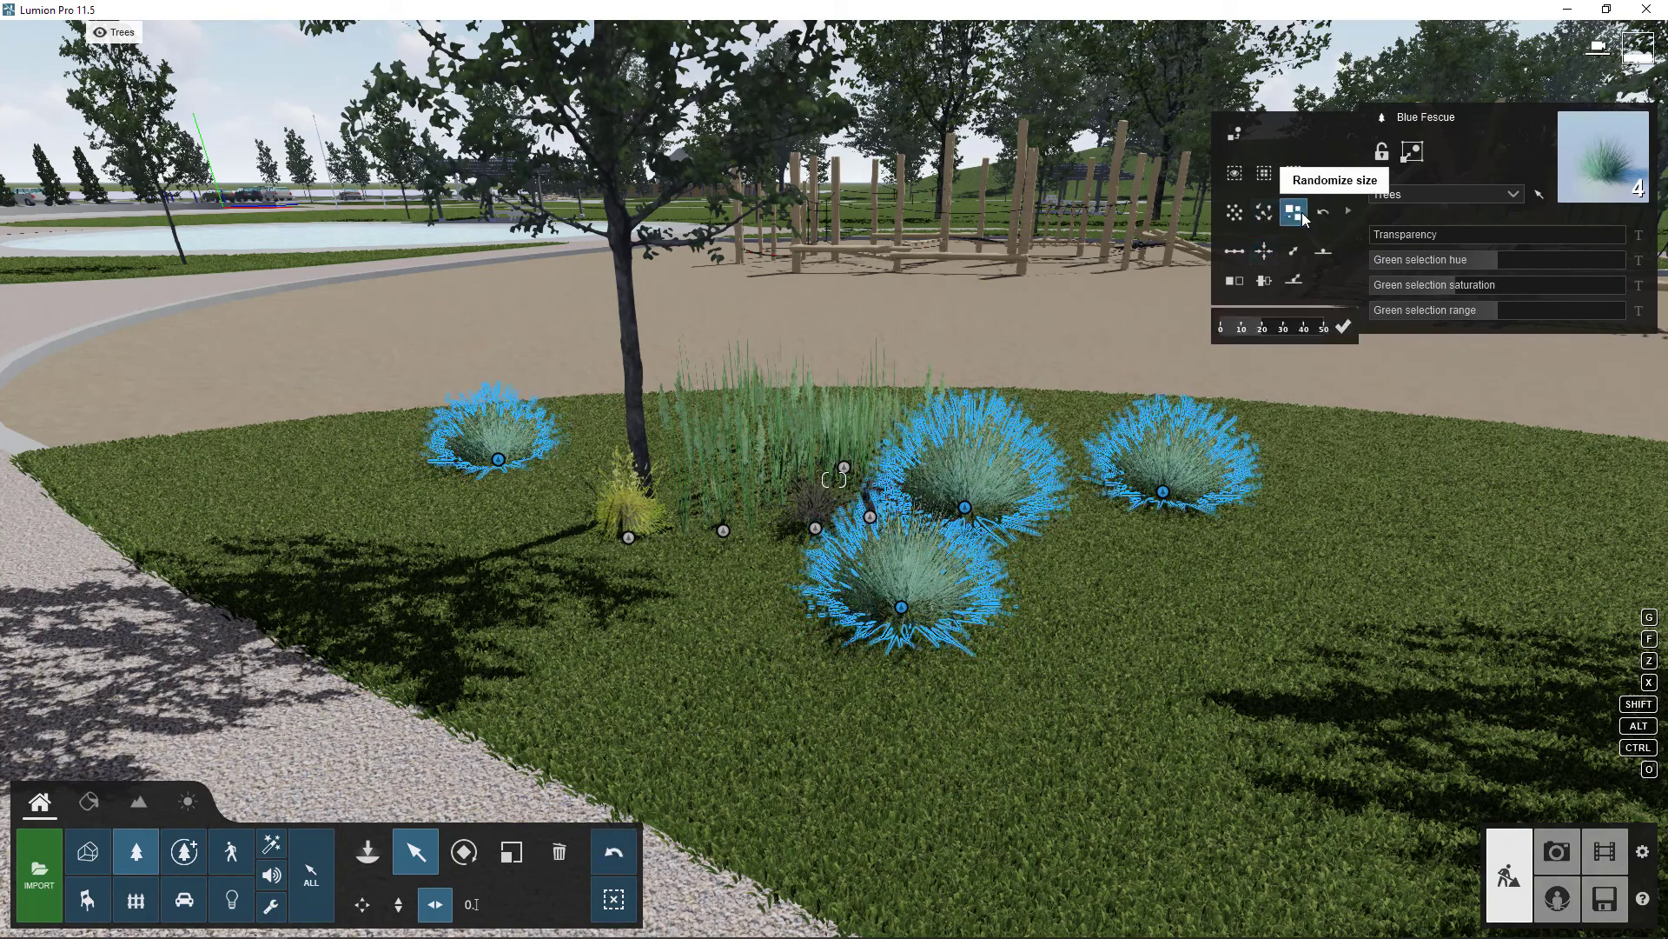
click(1324, 213)
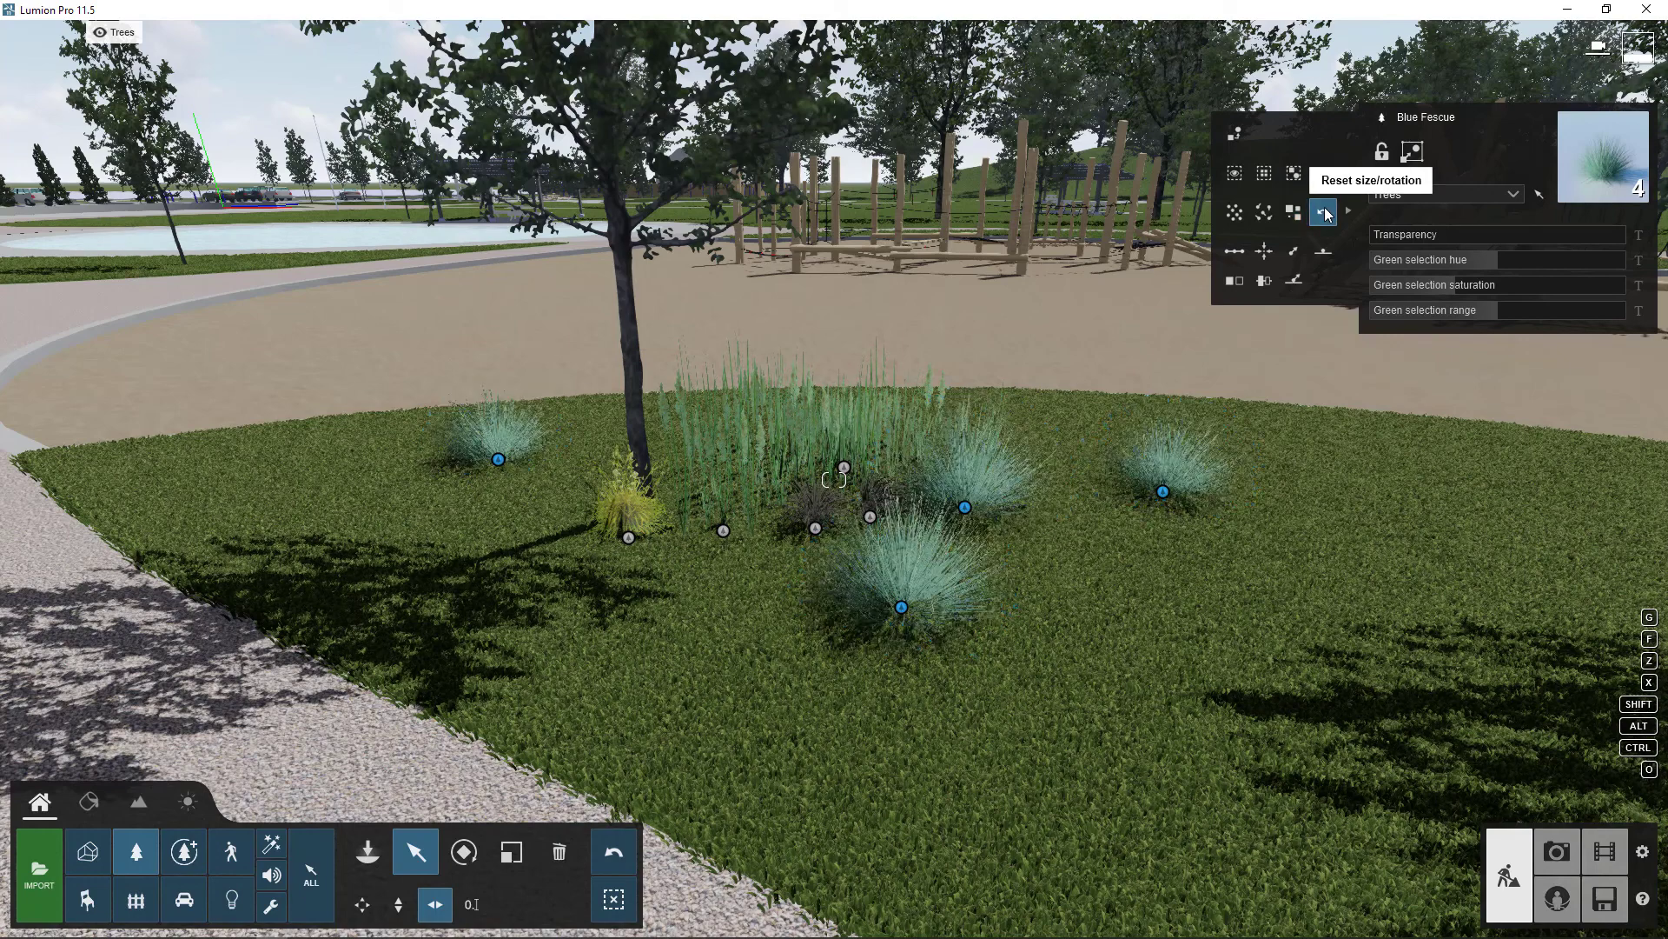
Randomize the positions and rotation of the selected Blue Fescue plants and shift the whole group closer to the tree
click(1235, 213)
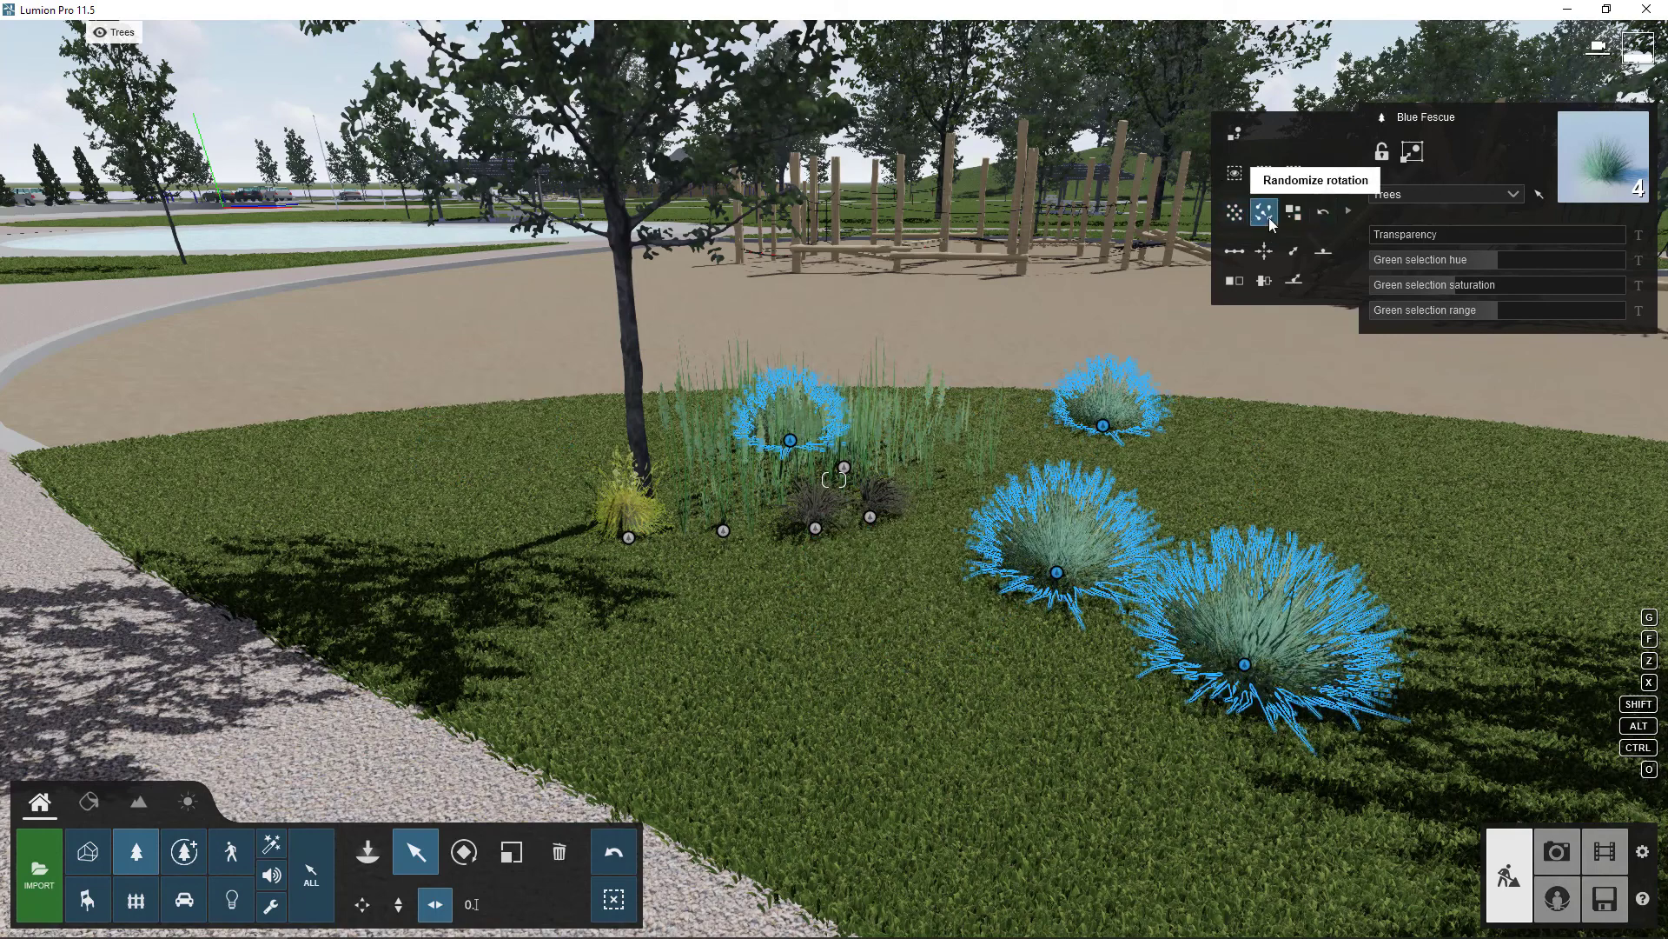
click(1267, 215)
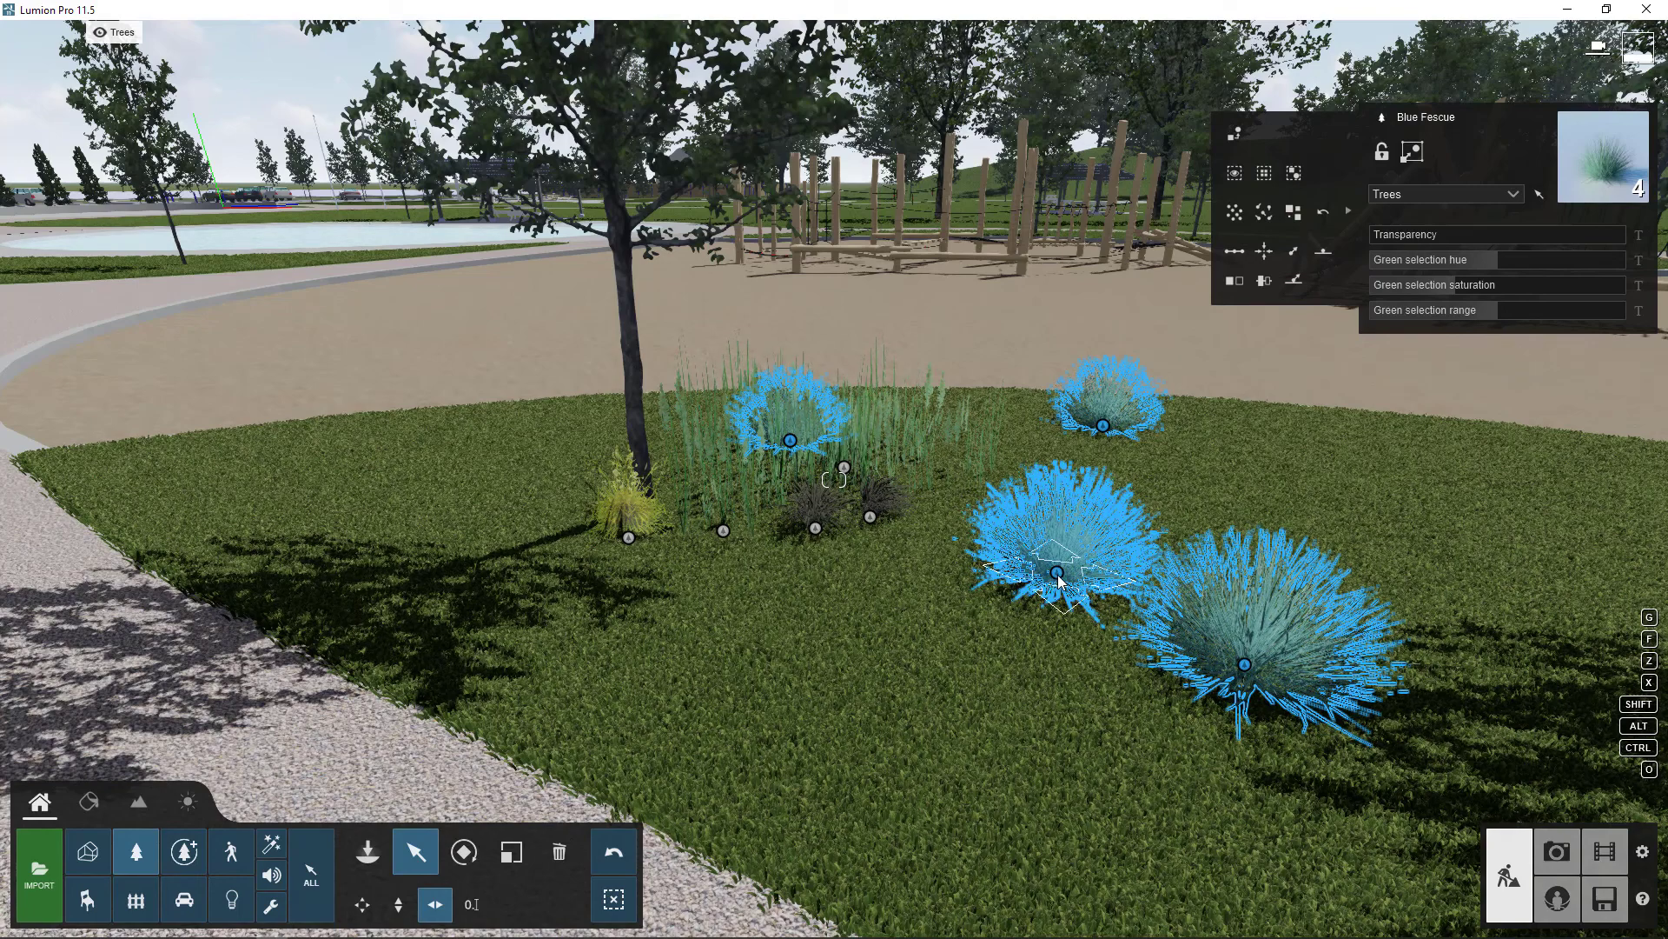
drag(1027, 582, 890, 617)
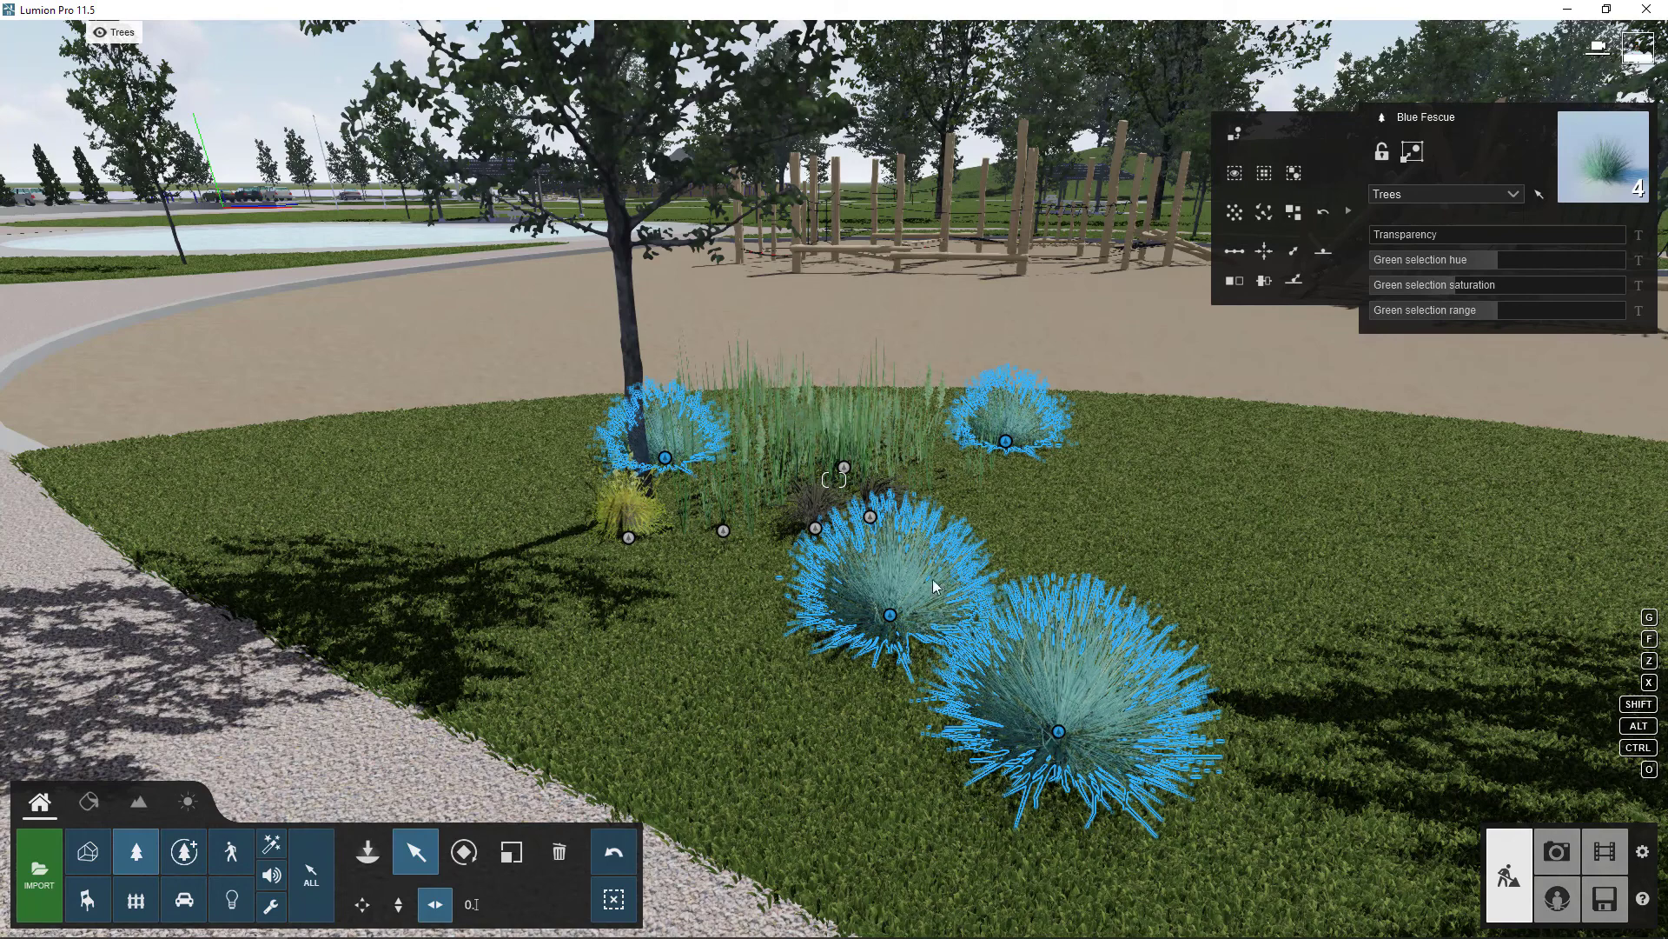
Replace the four selected Blue Fescue plants with Eskdale Poa from the Nature library
click(1235, 135)
mouse_move(263, 382)
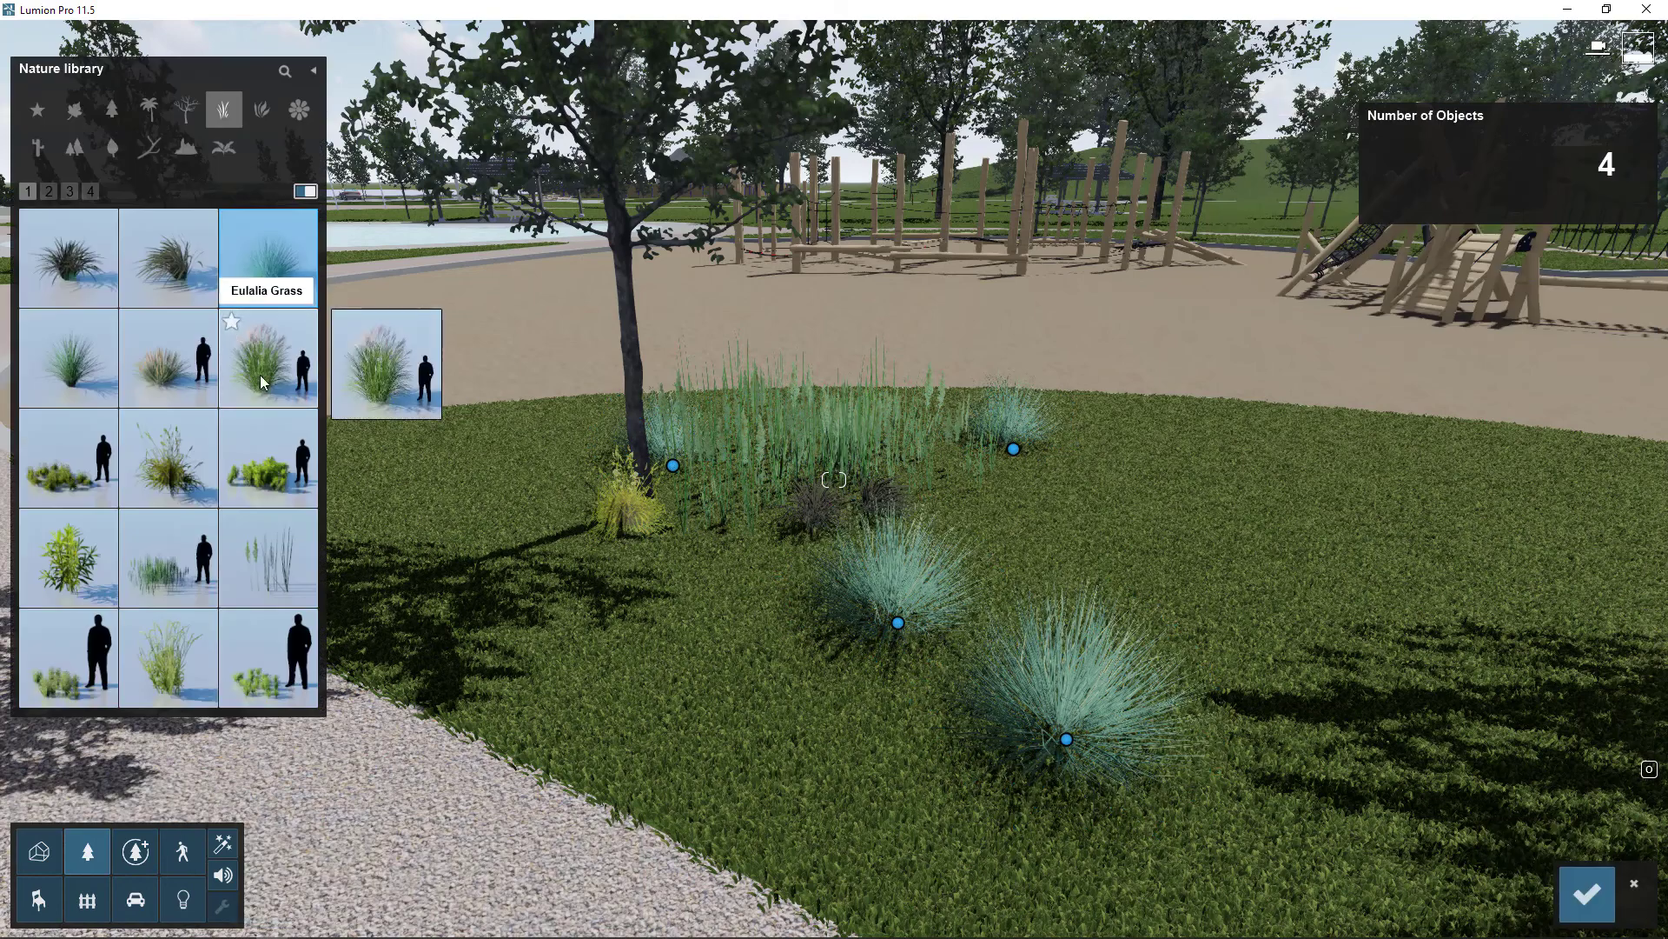
mouse_move(166, 372)
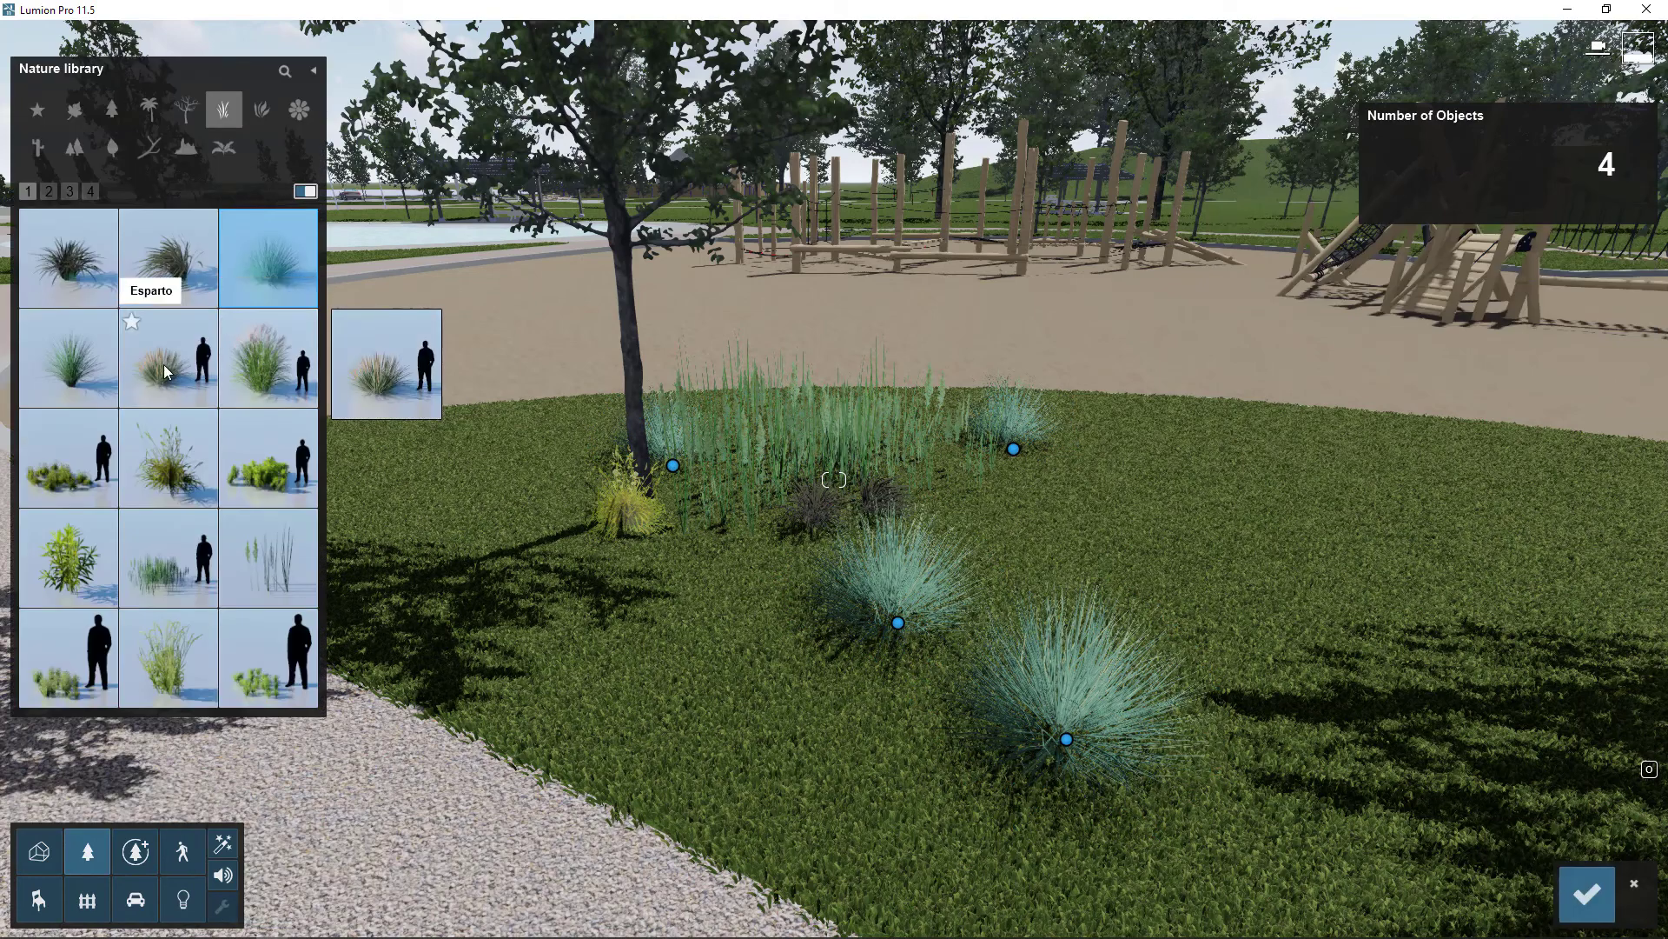
click(71, 376)
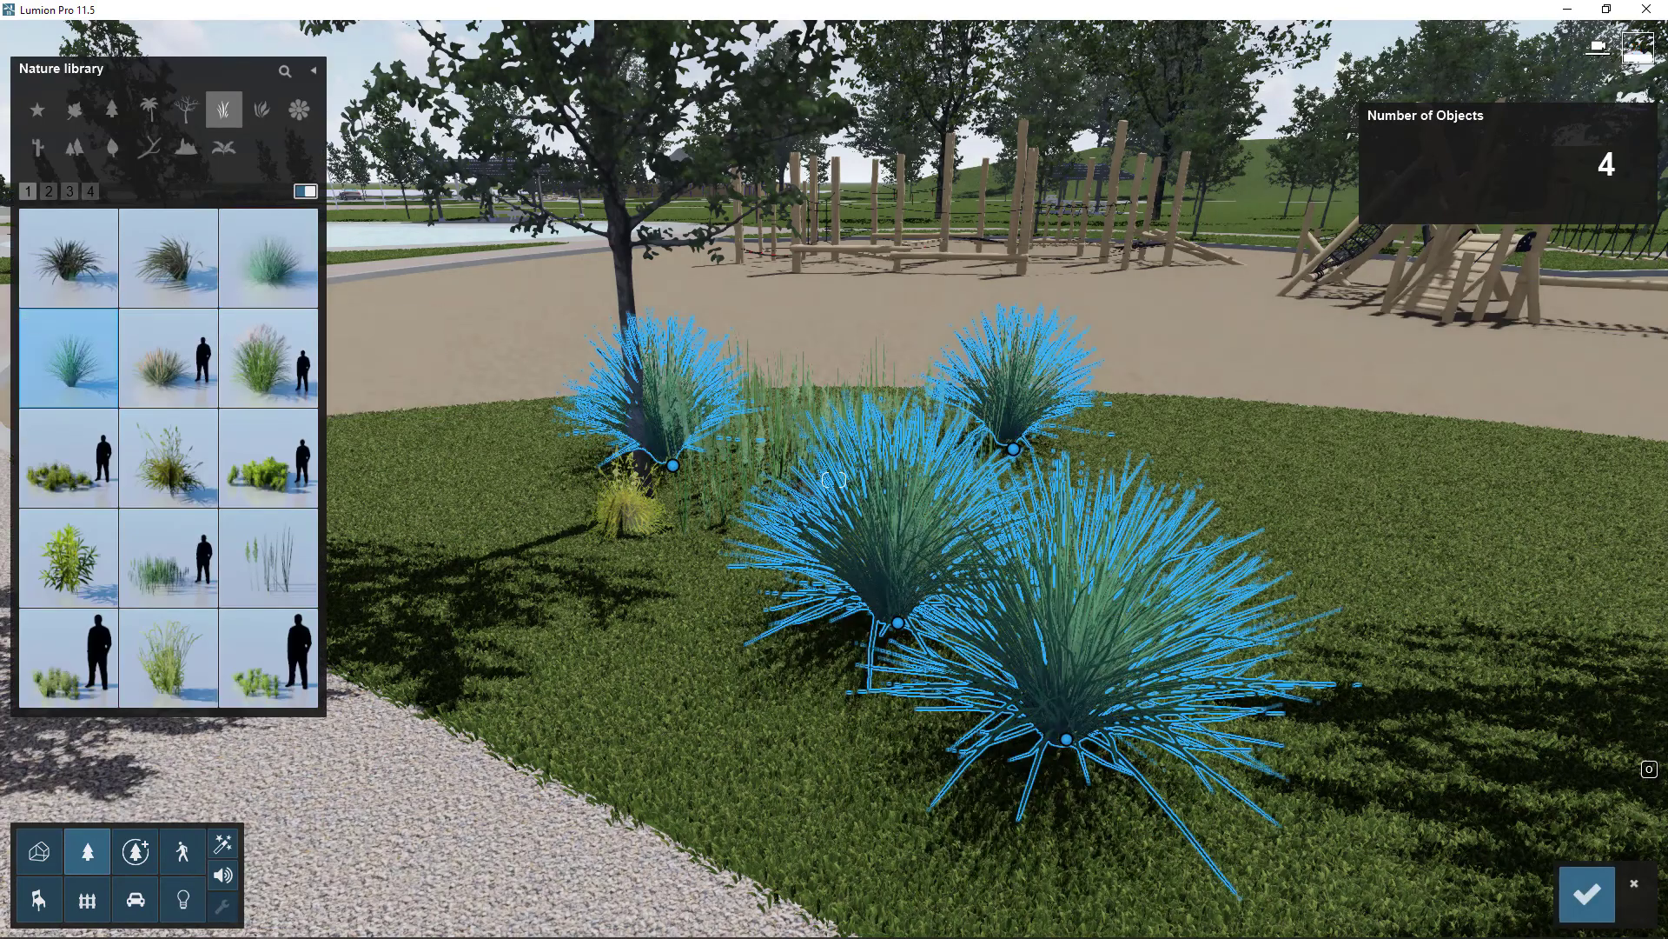
mouse_move(833, 479)
right_down()
mouse_move(833, 608)
mouse_move(836, 477)
right_up()
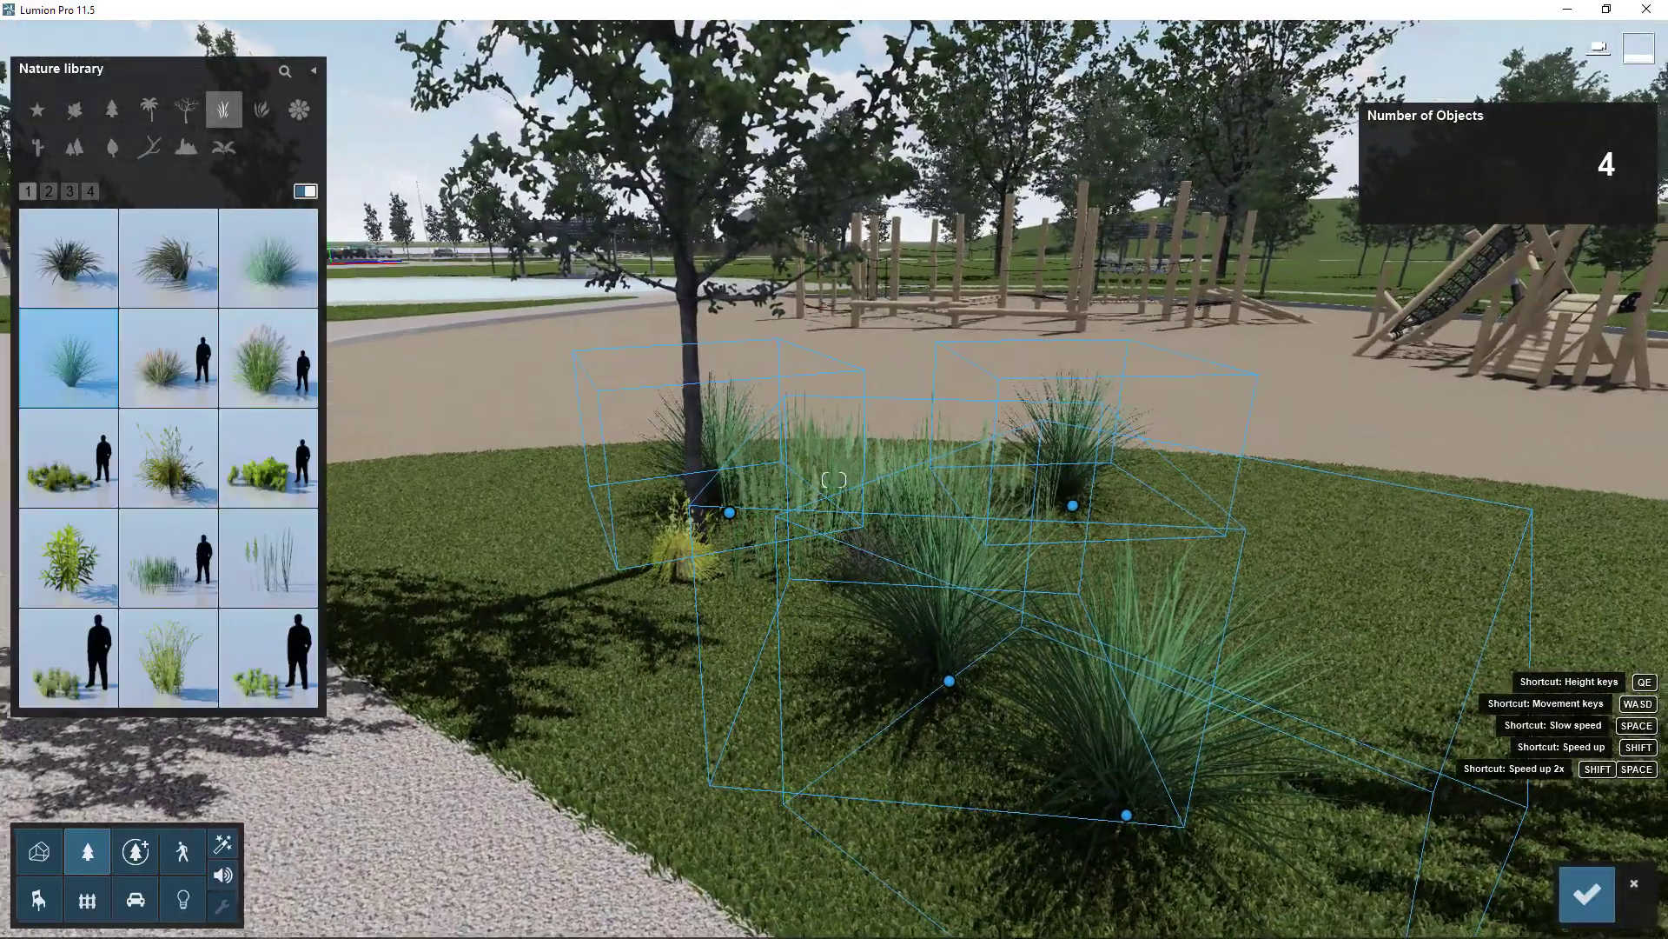
right_drag(1361, 594, 1363, 596)
right_drag(968, 706, 1026, 731)
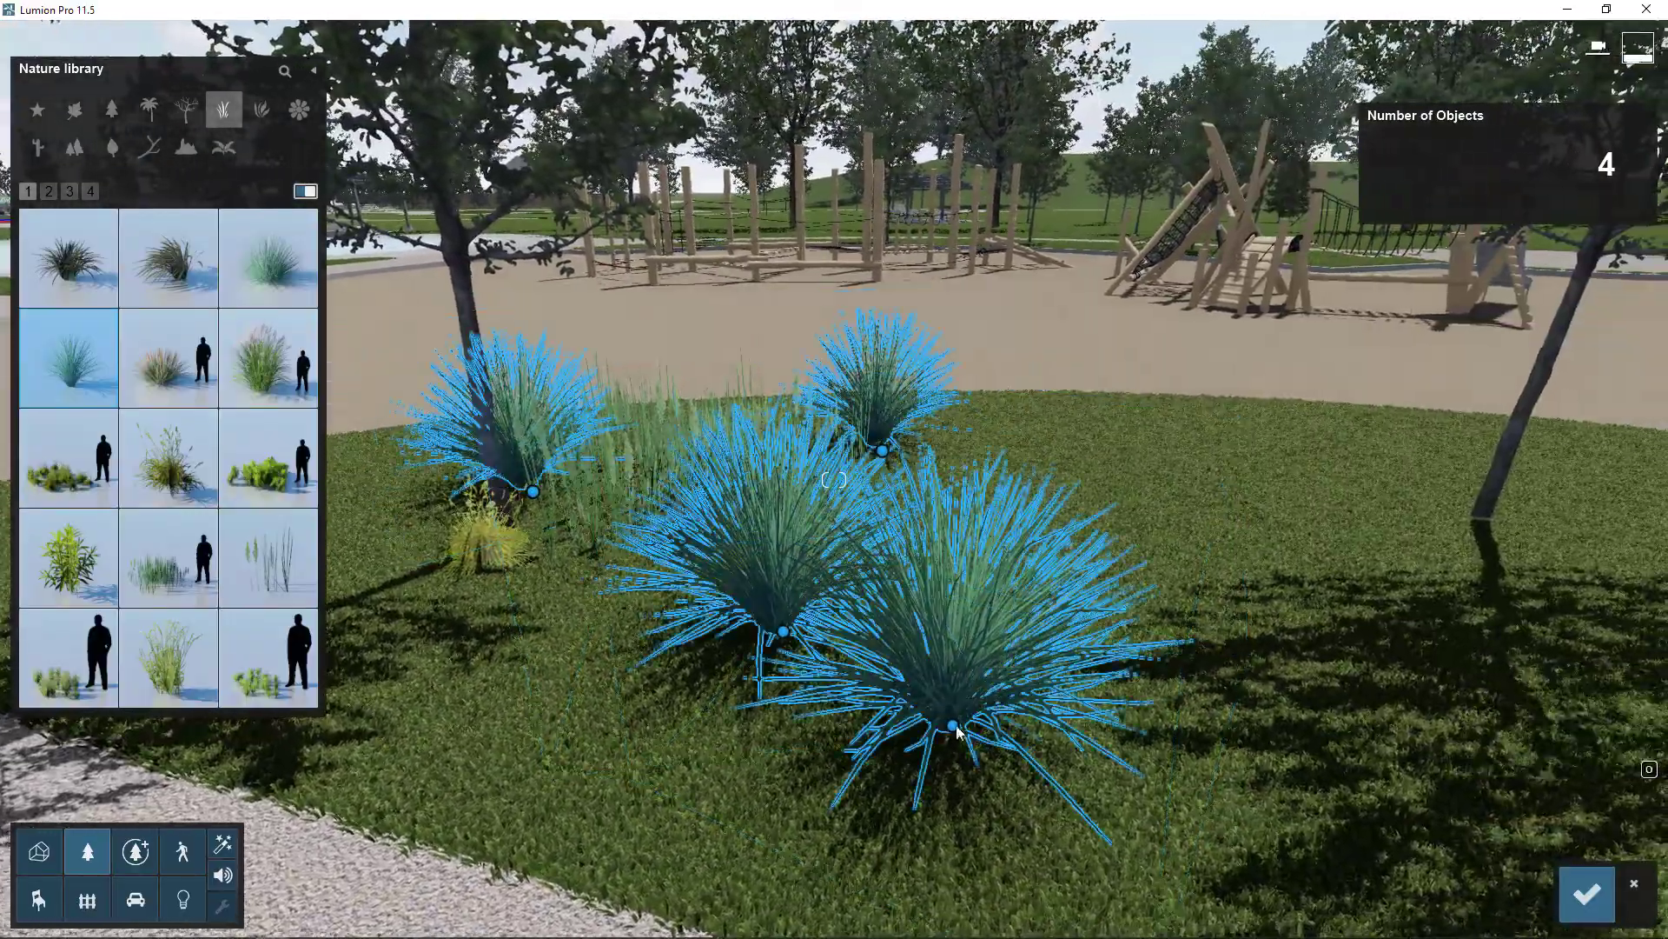
click(1585, 890)
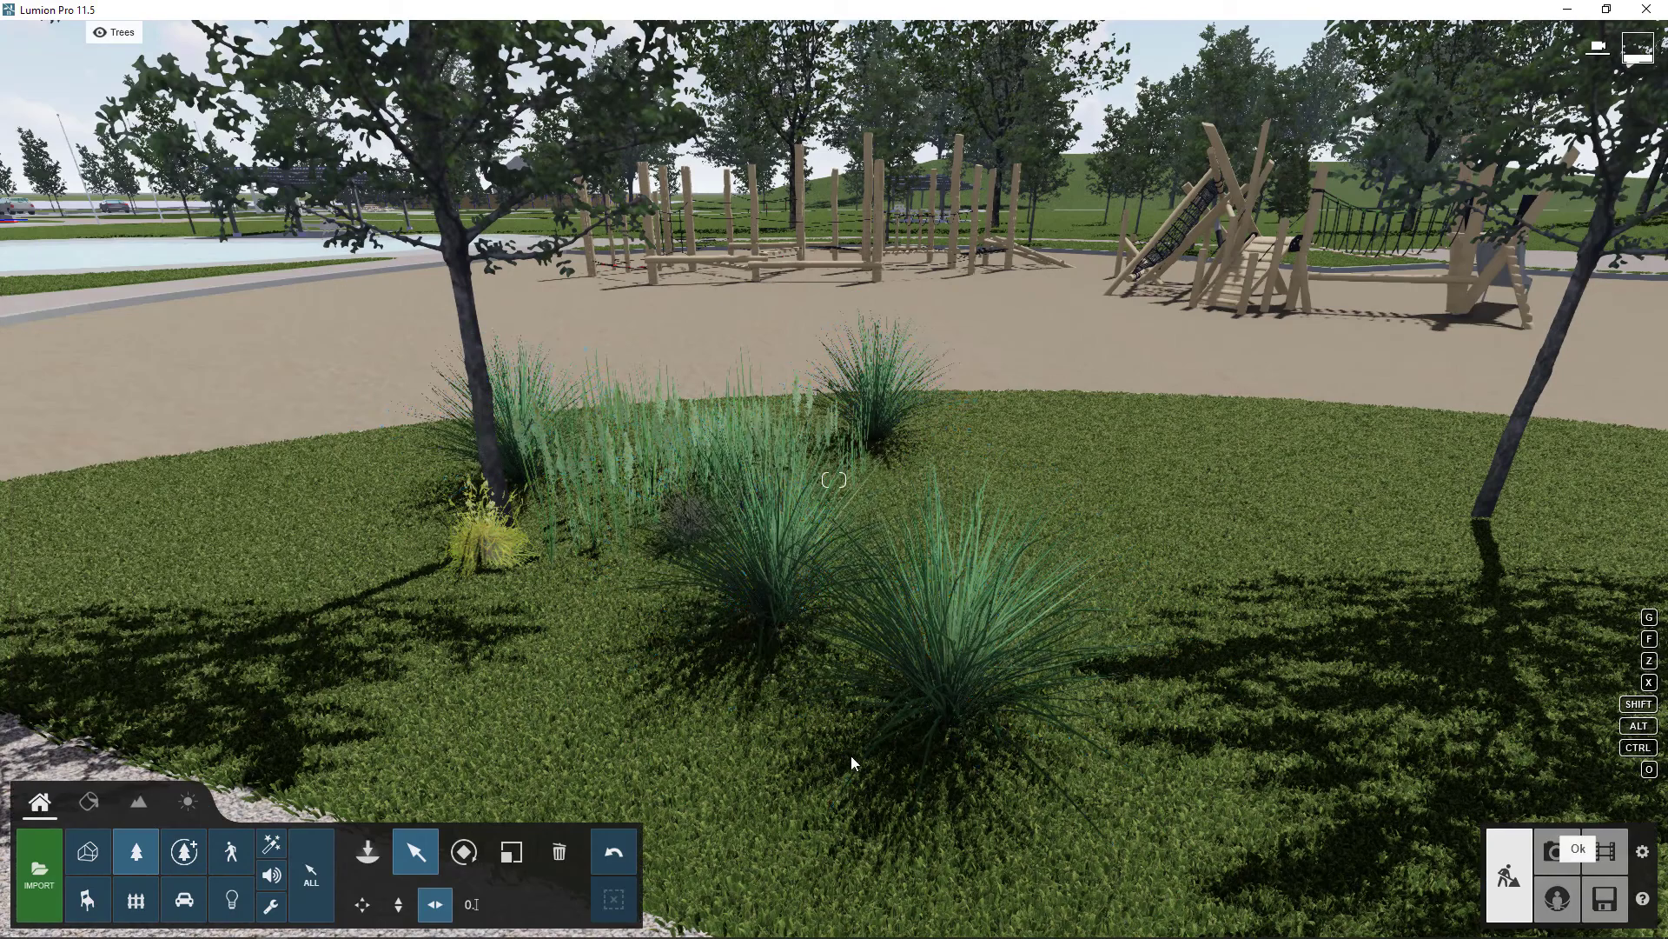
Replace the frontmost Eskdale Poa with Black Mondo Grass Side, previewing Grass Green 001 x1 and another plant on the way
click(946, 720)
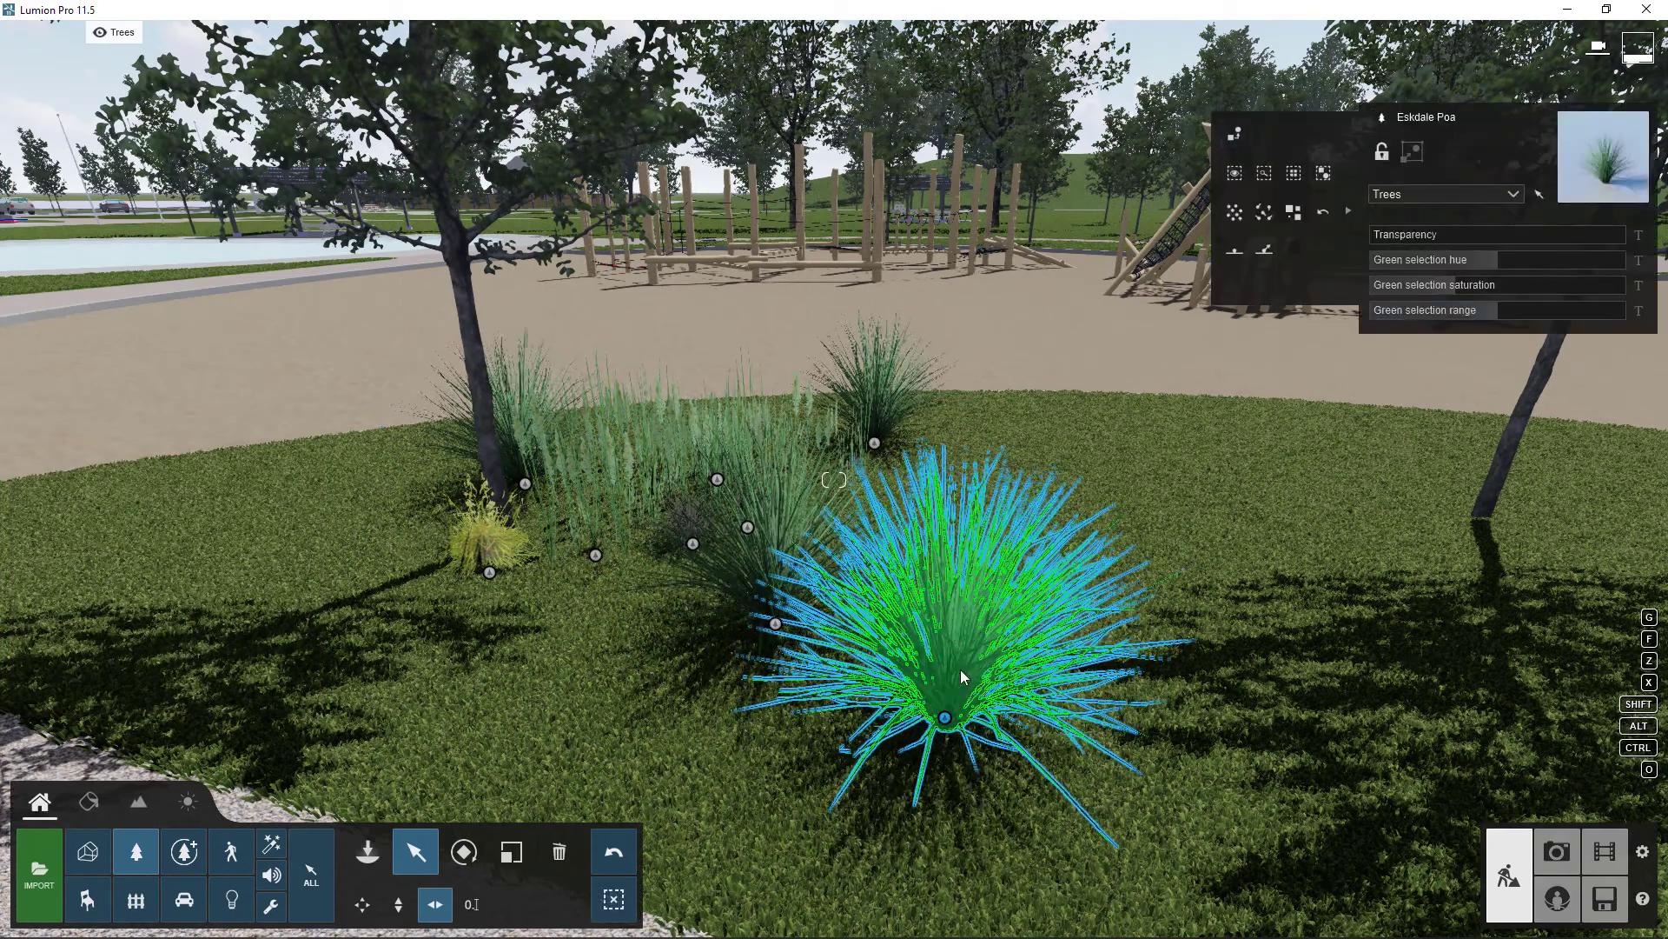
click(1234, 136)
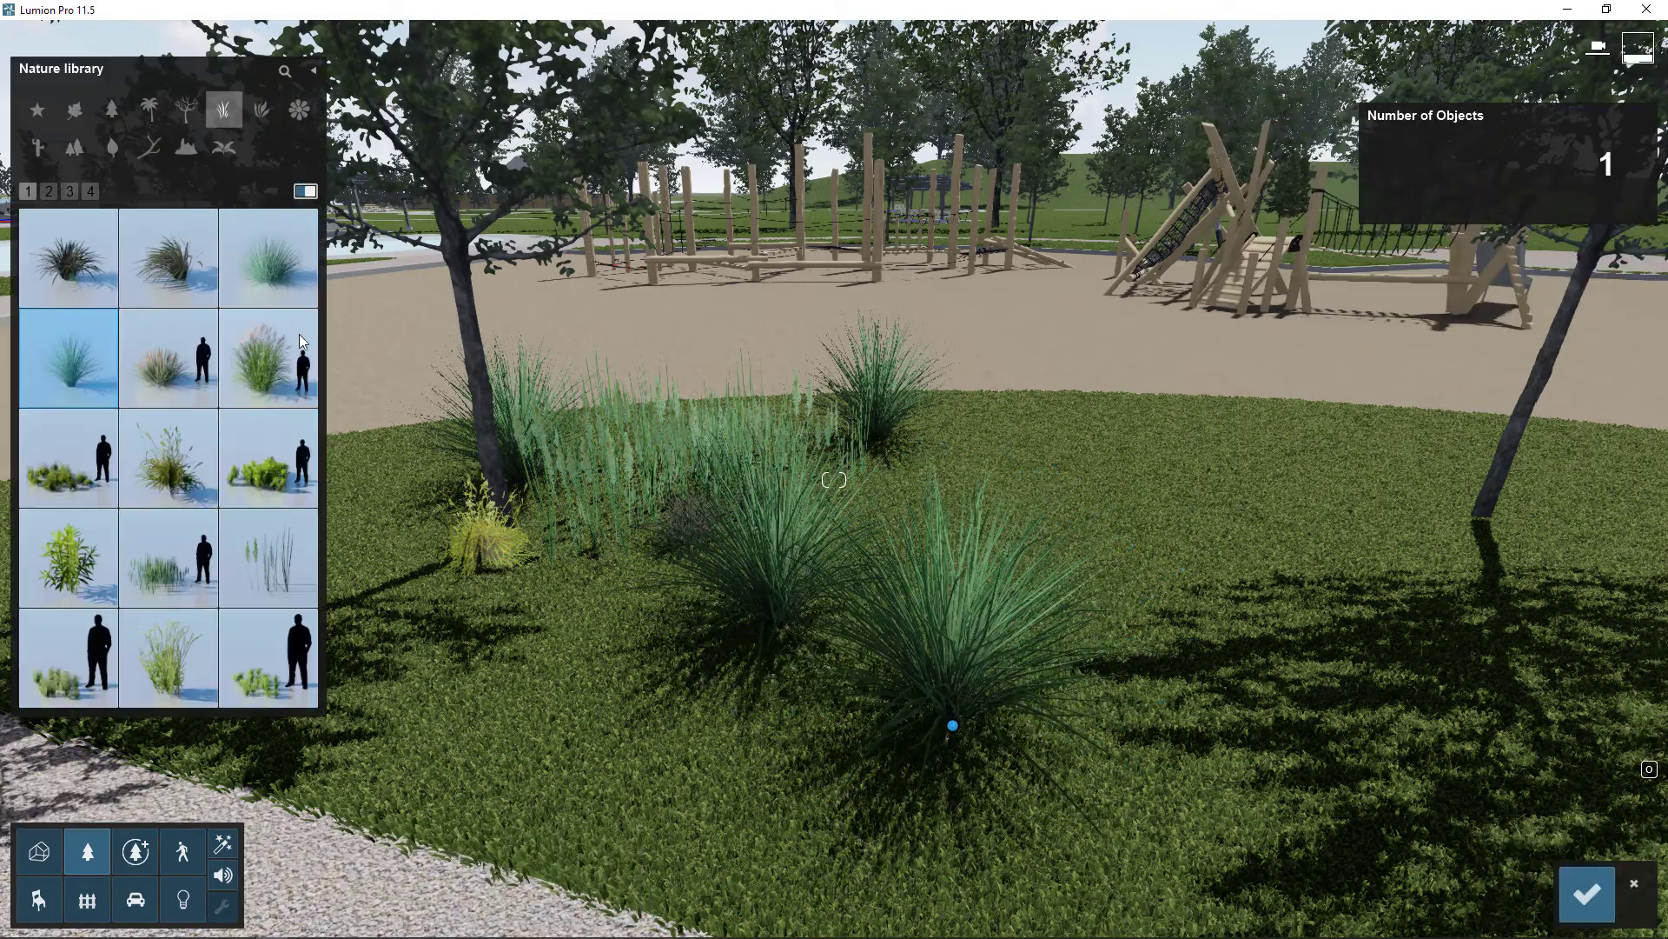
click(241, 478)
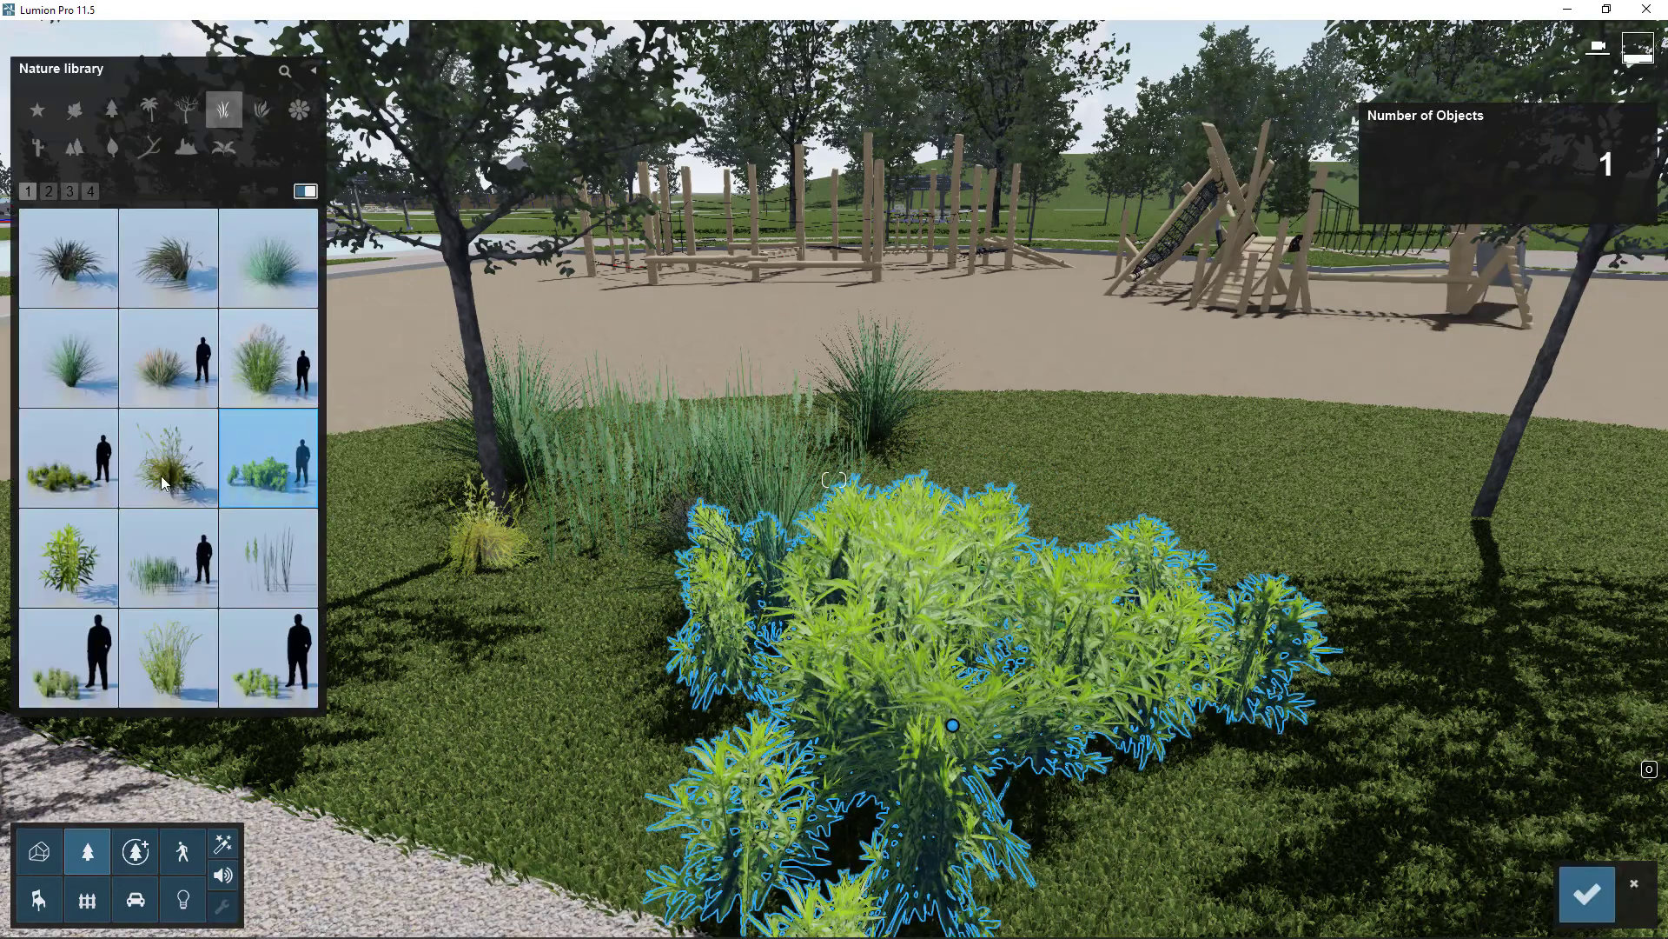
click(164, 472)
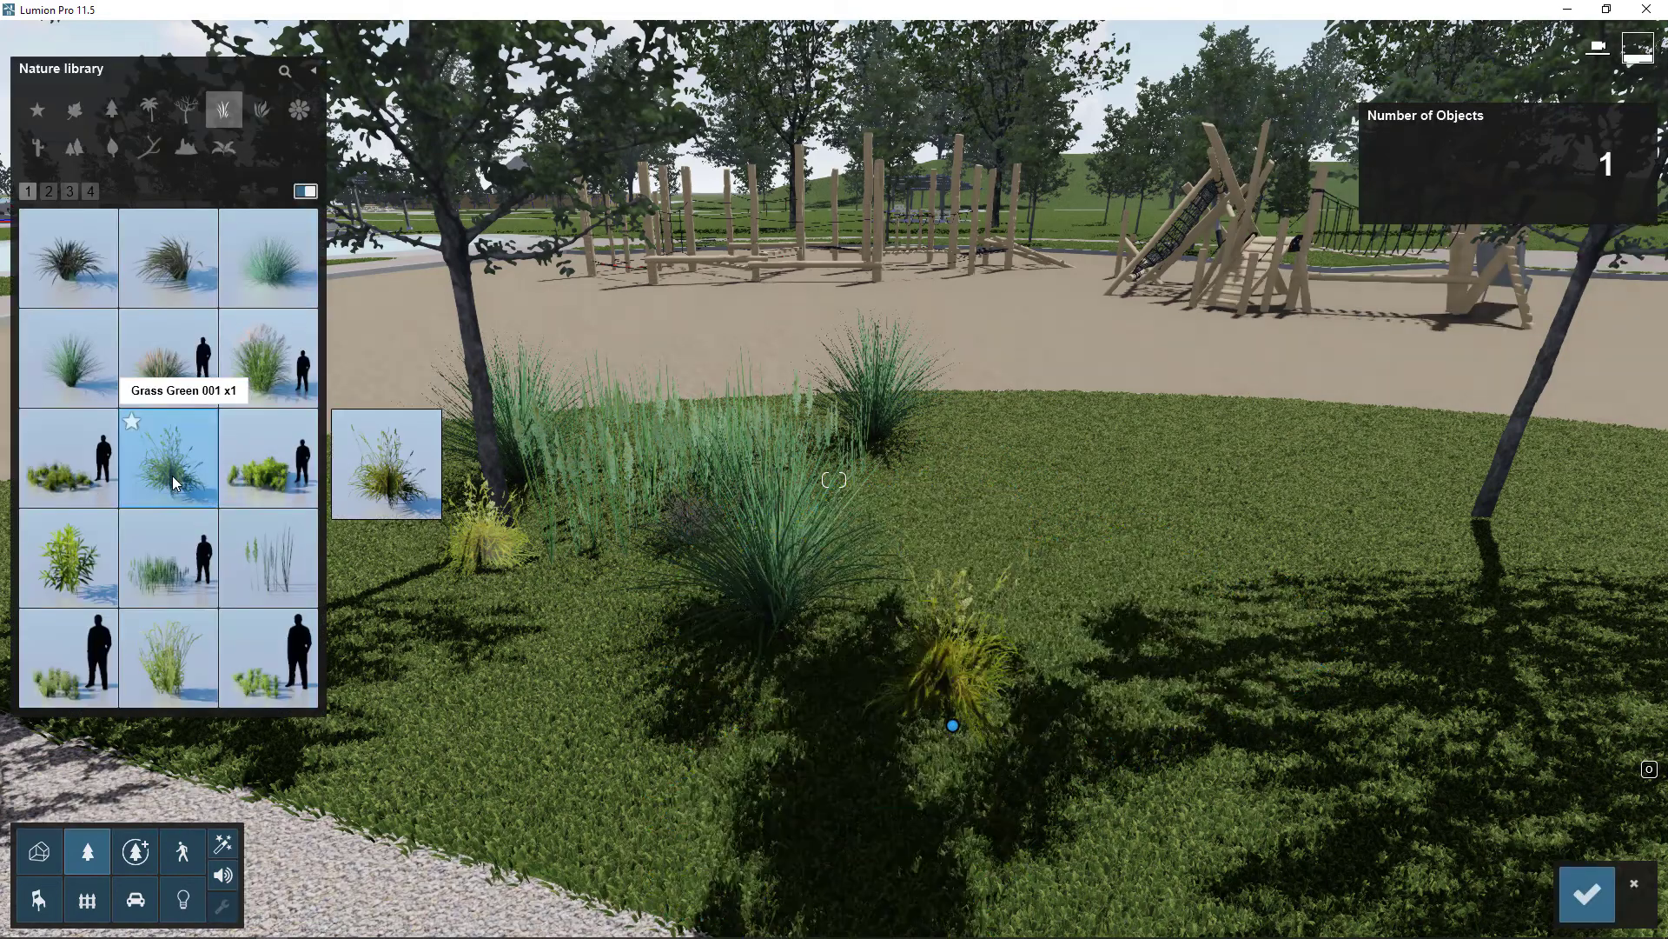
click(153, 265)
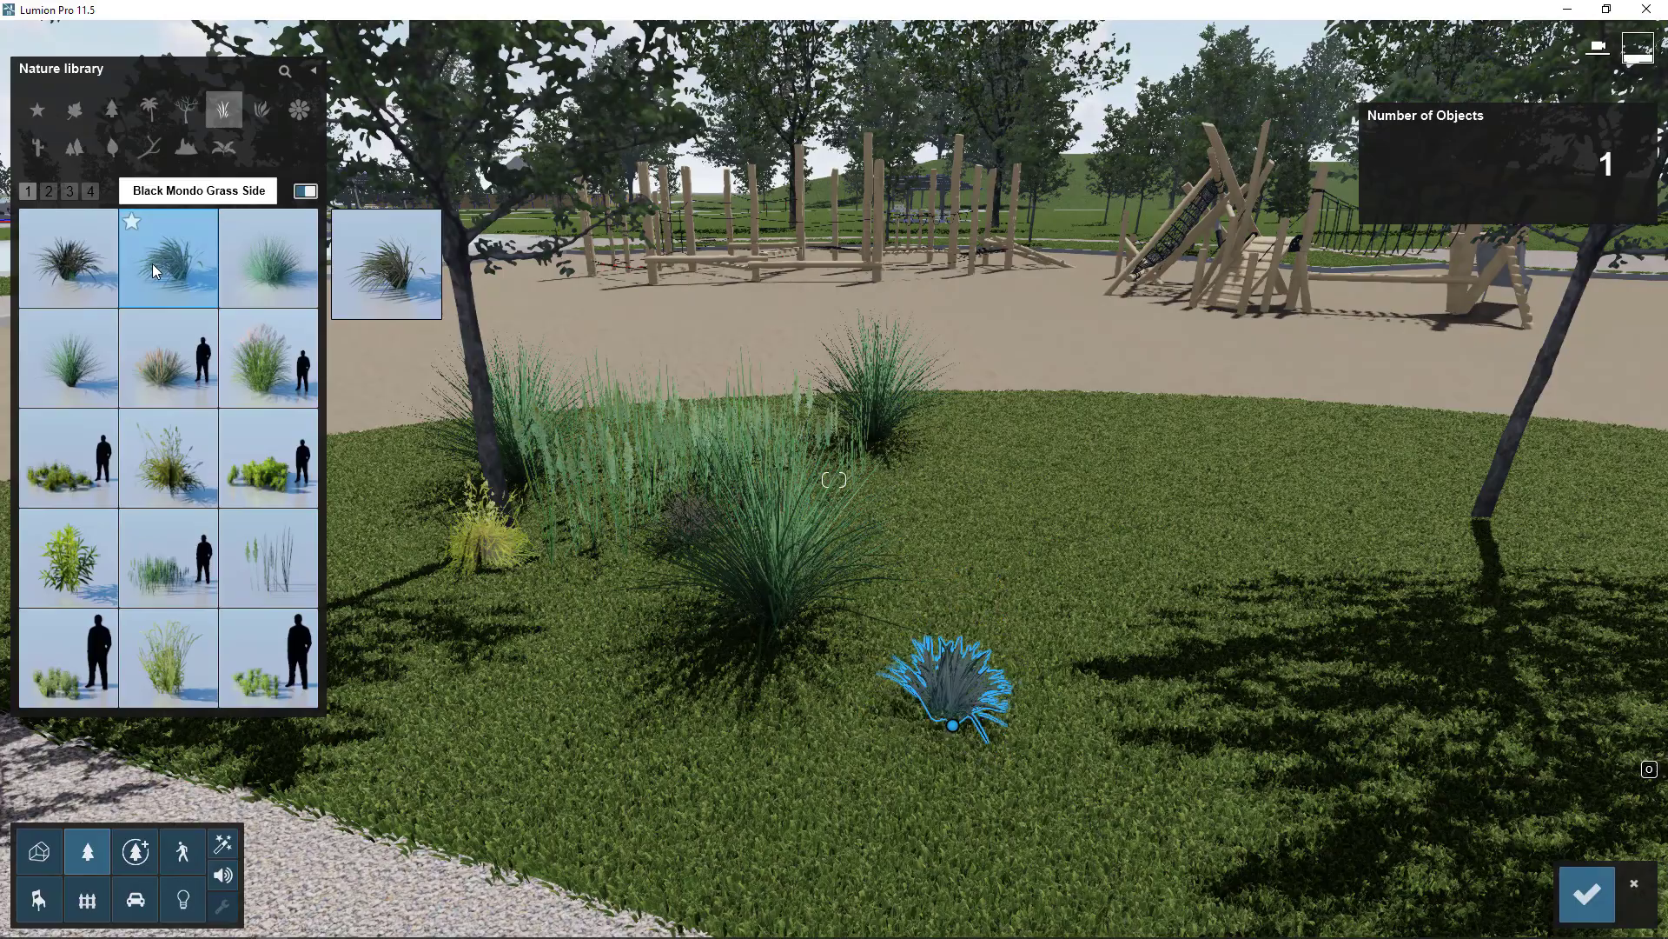
click(1587, 895)
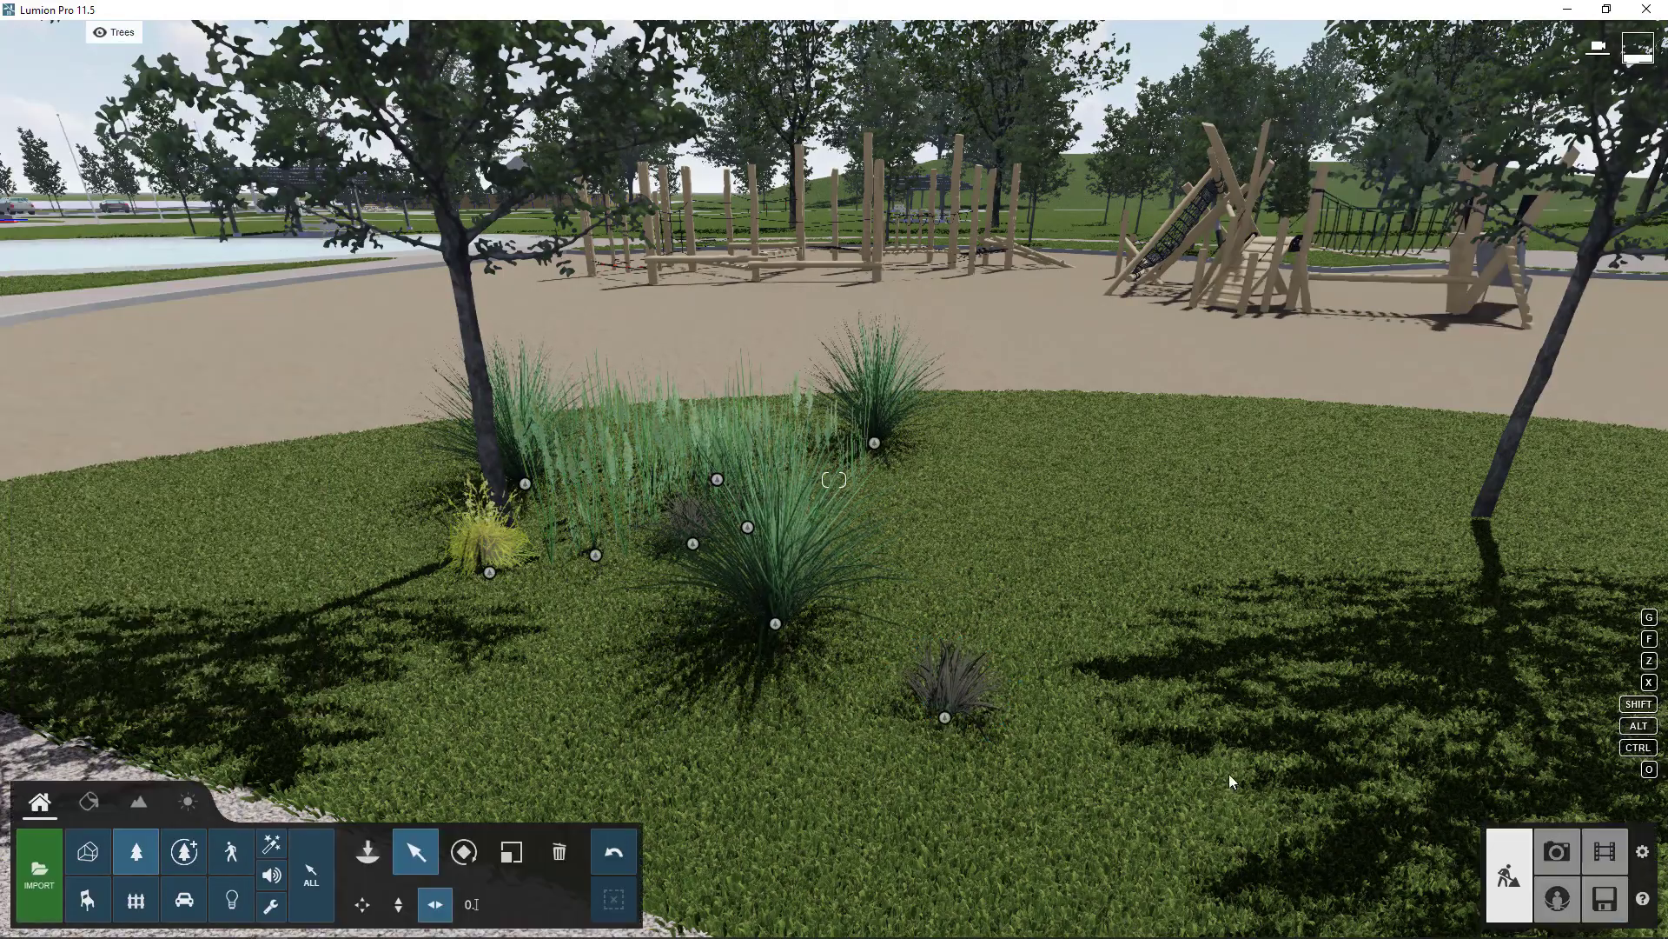
Delete the single Black Mondo Grass Side plant and the Eskdale Poa standing in front of the grass group
right_drag(1229, 773, 1166, 730)
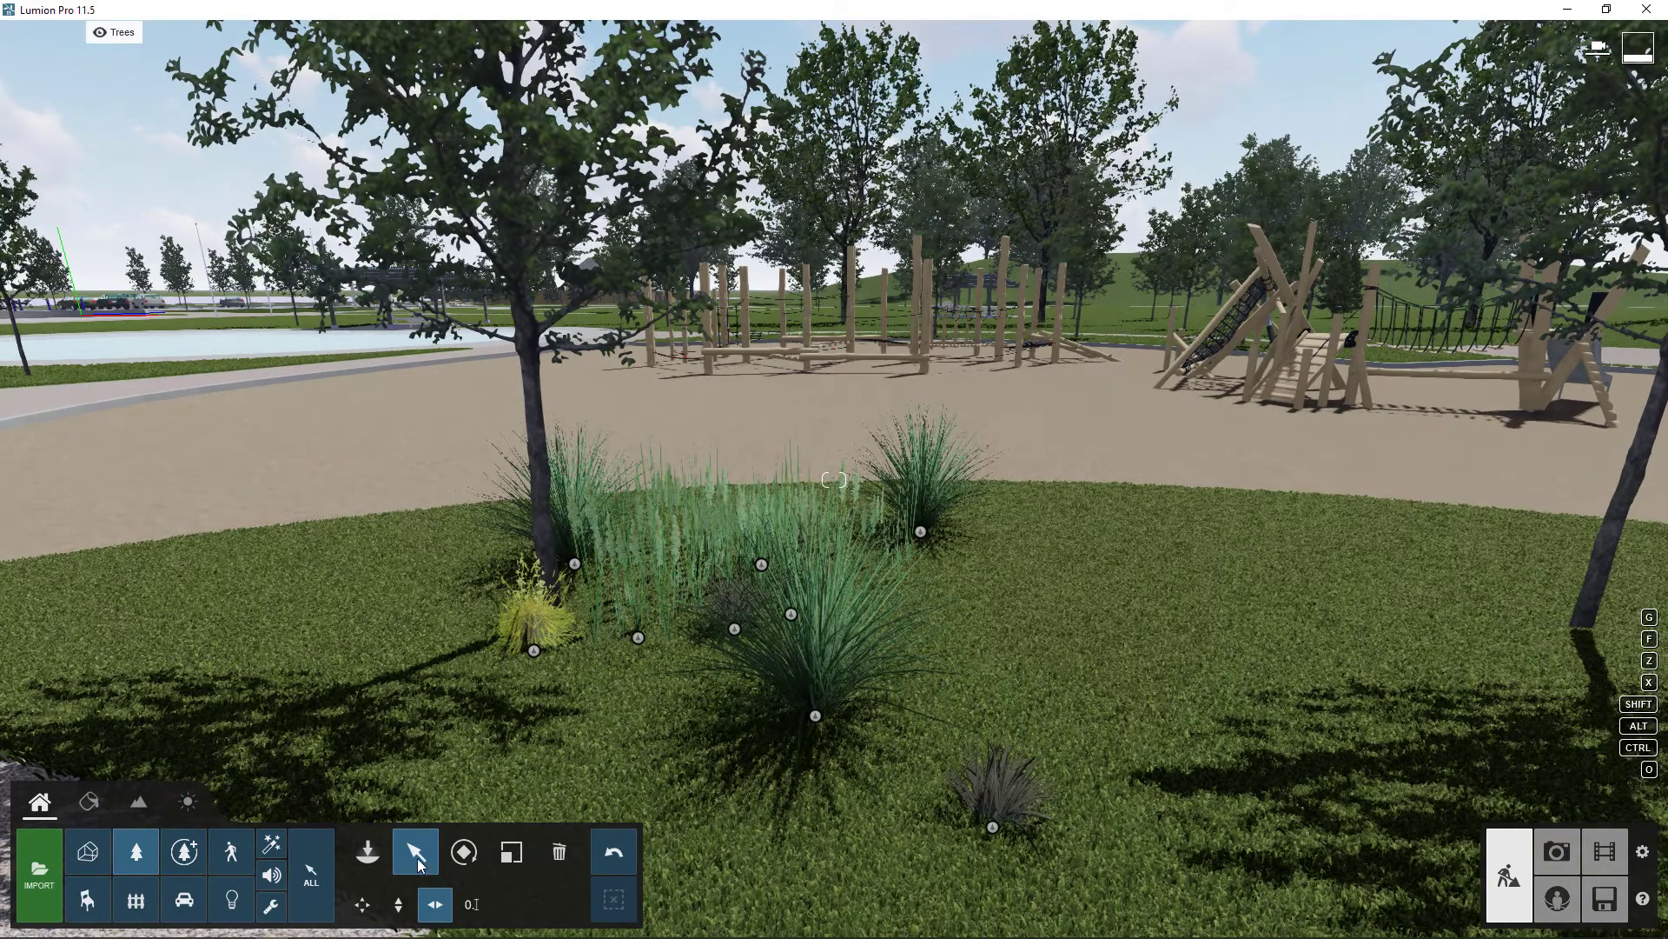
click(556, 856)
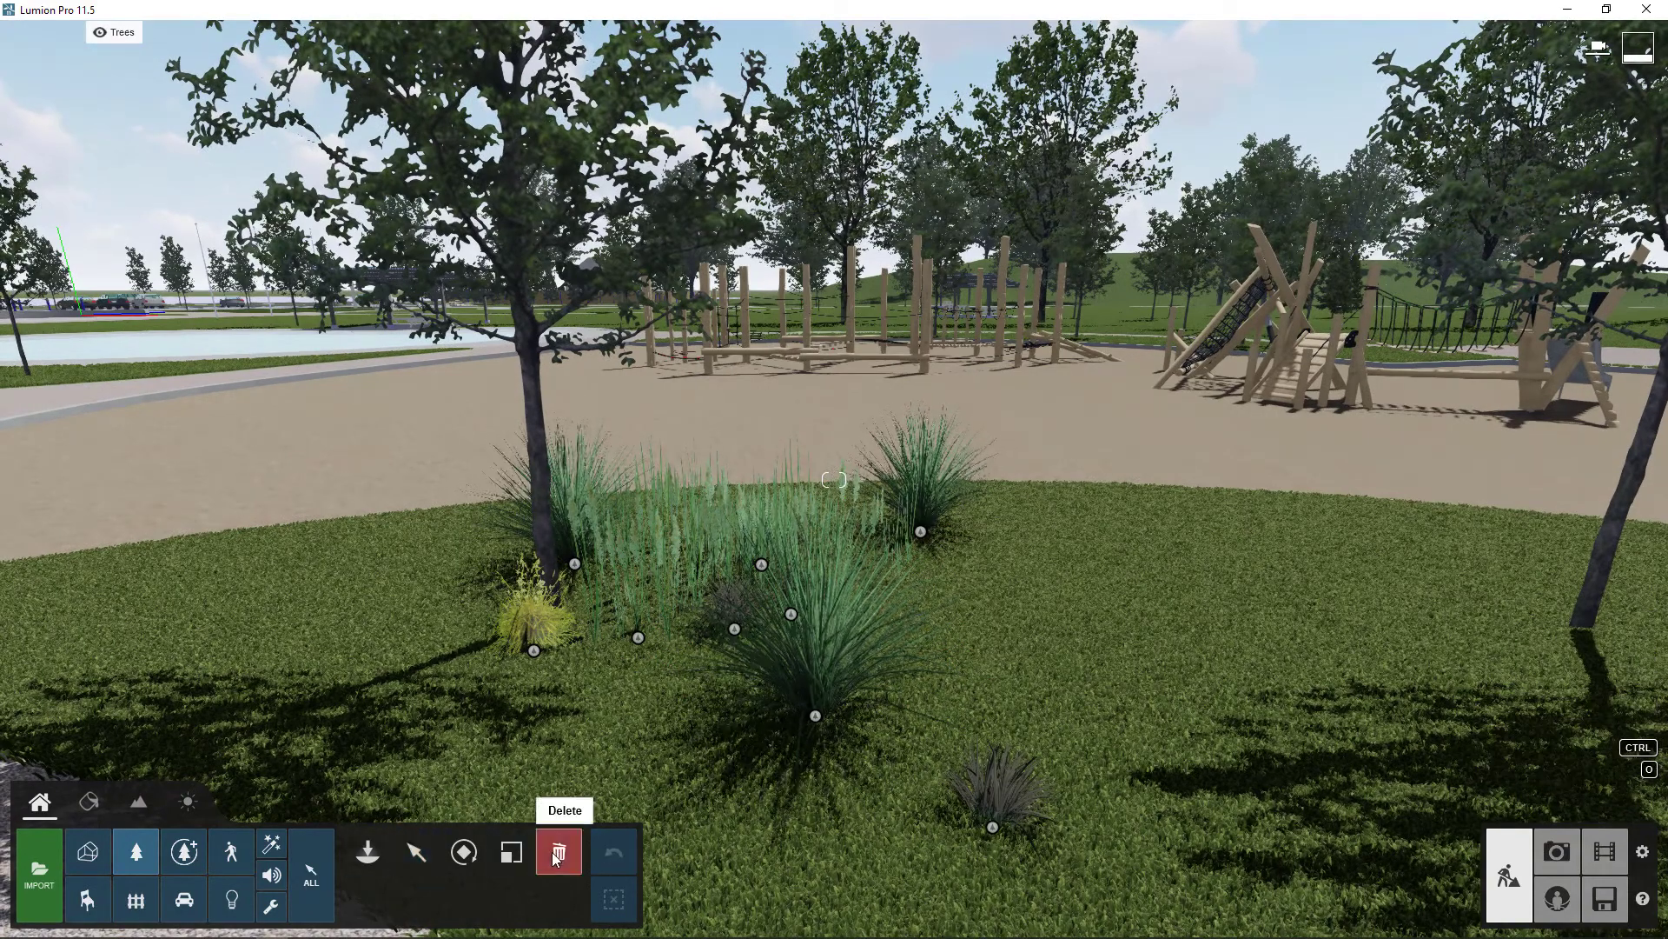
click(995, 828)
click(820, 720)
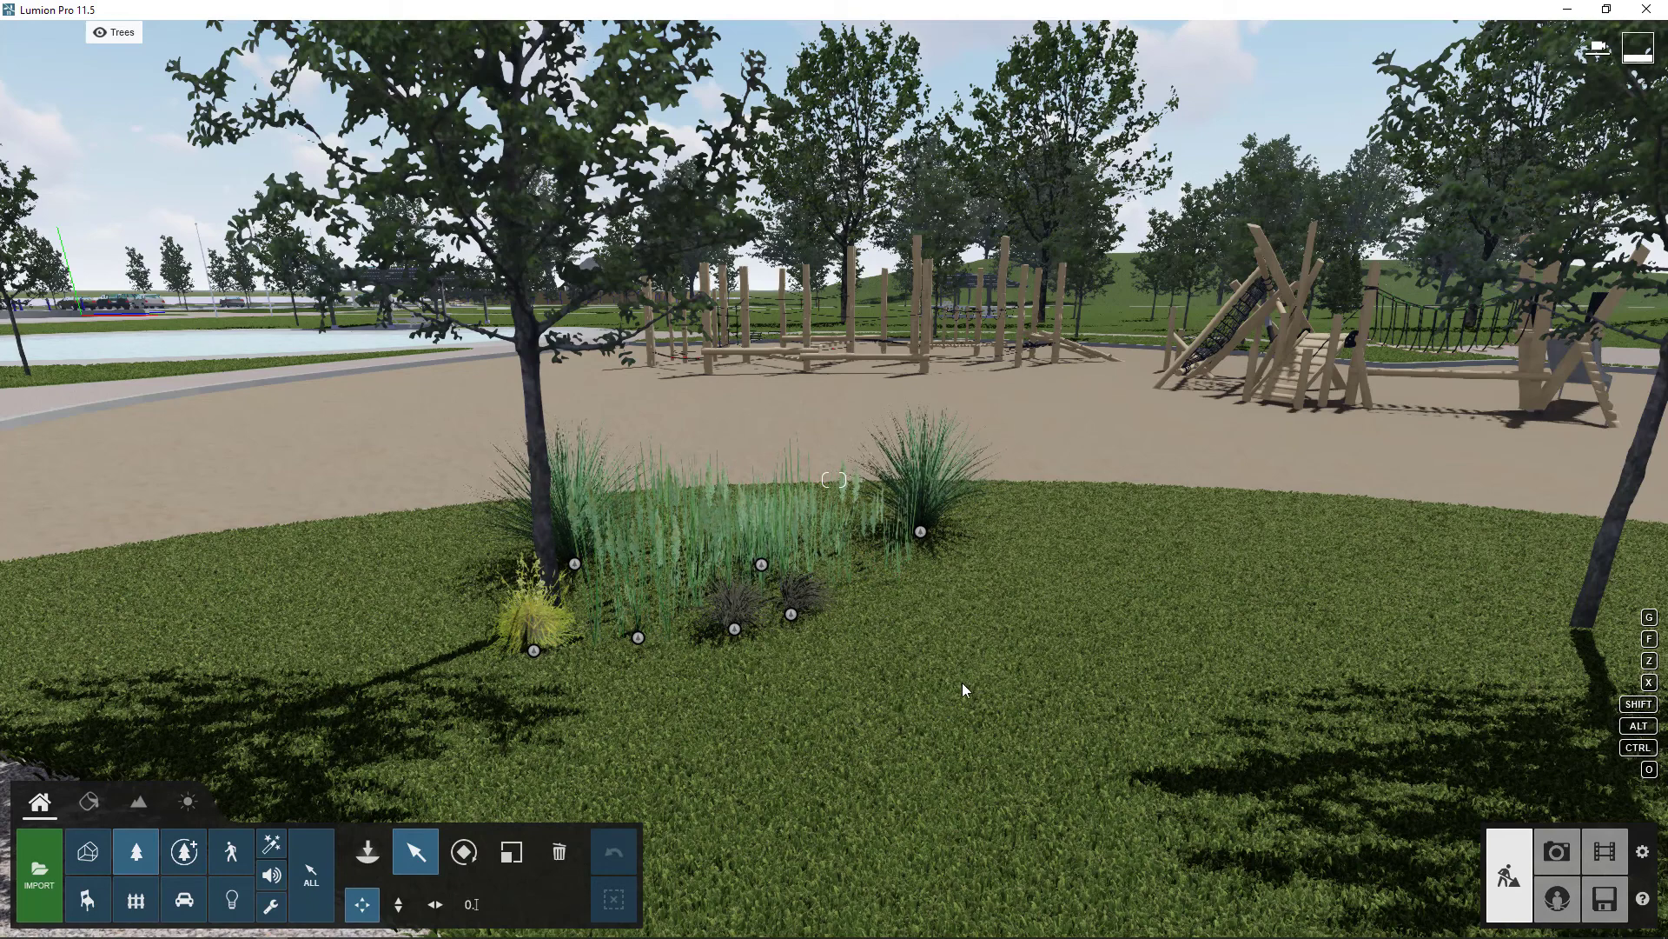
Box-select the seven remaining plants around the base of the tree and delete them
ctrl+drag(879, 666, 571, 577)
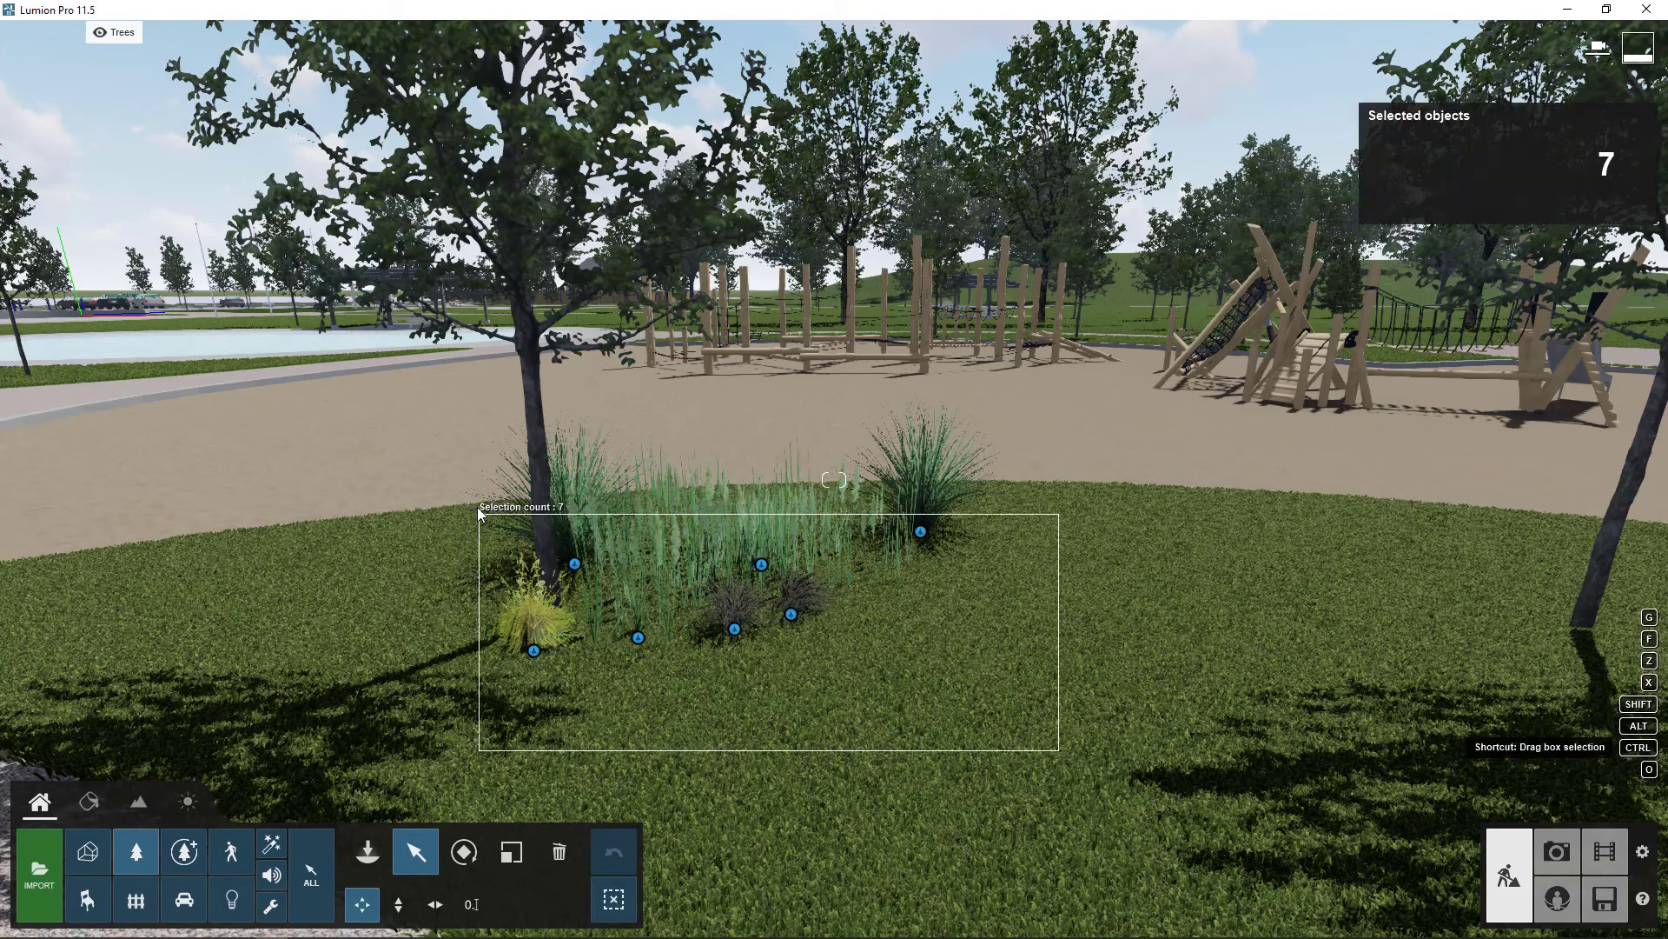
ctrl+drag(479, 514, 477, 508)
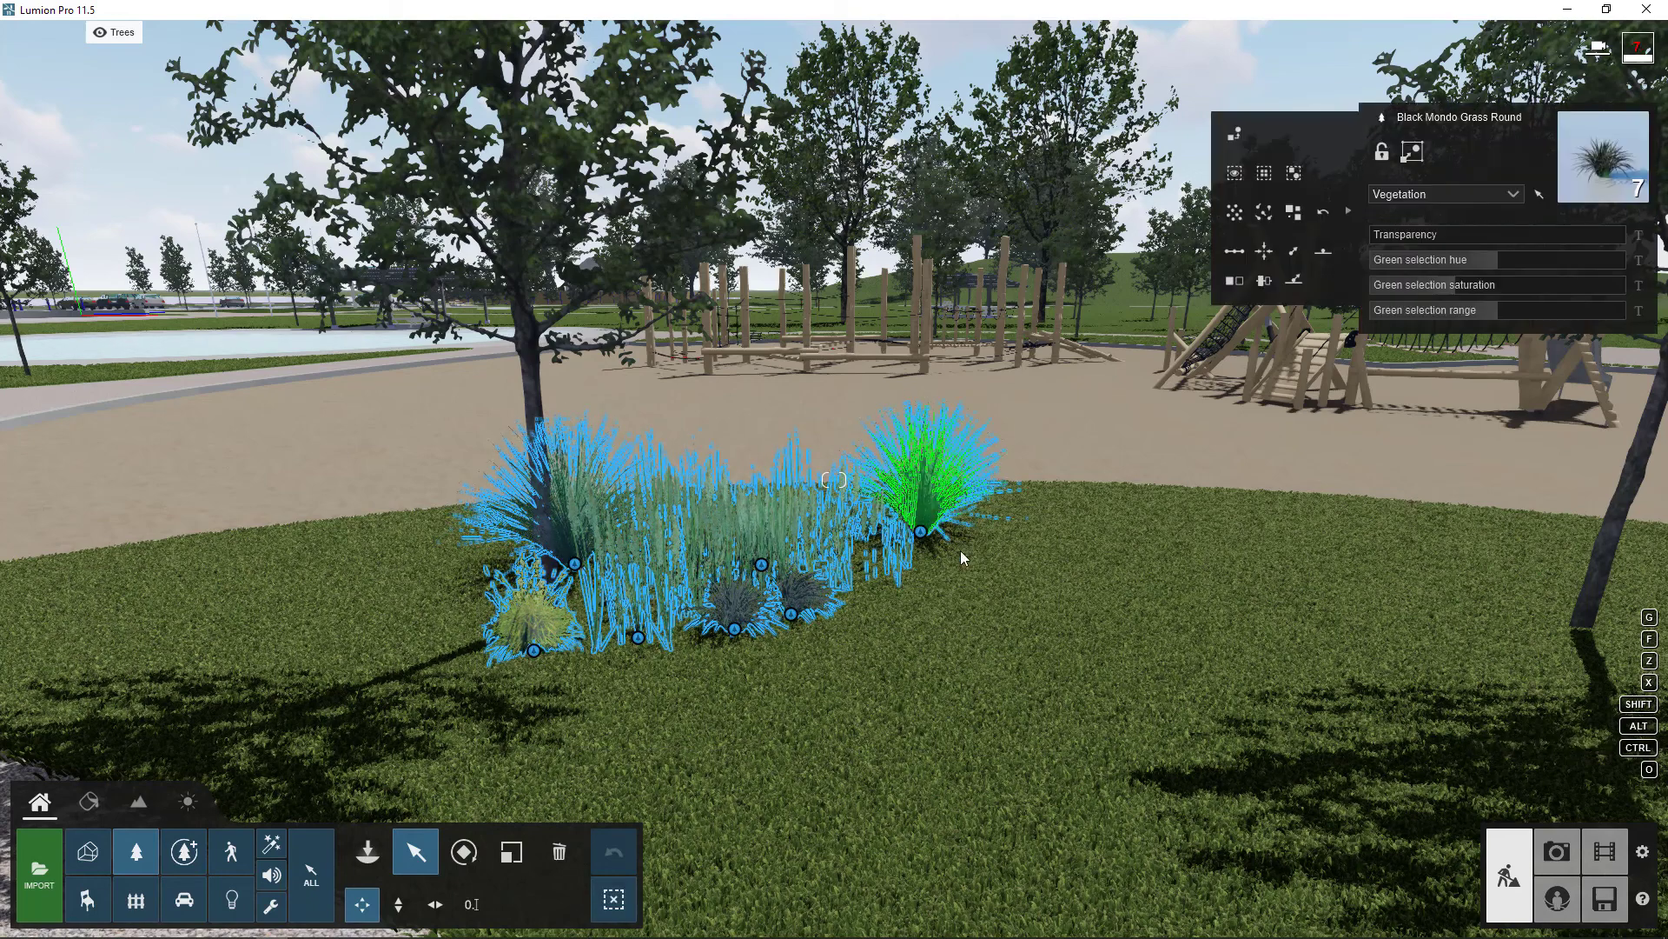
click(559, 851)
click(793, 616)
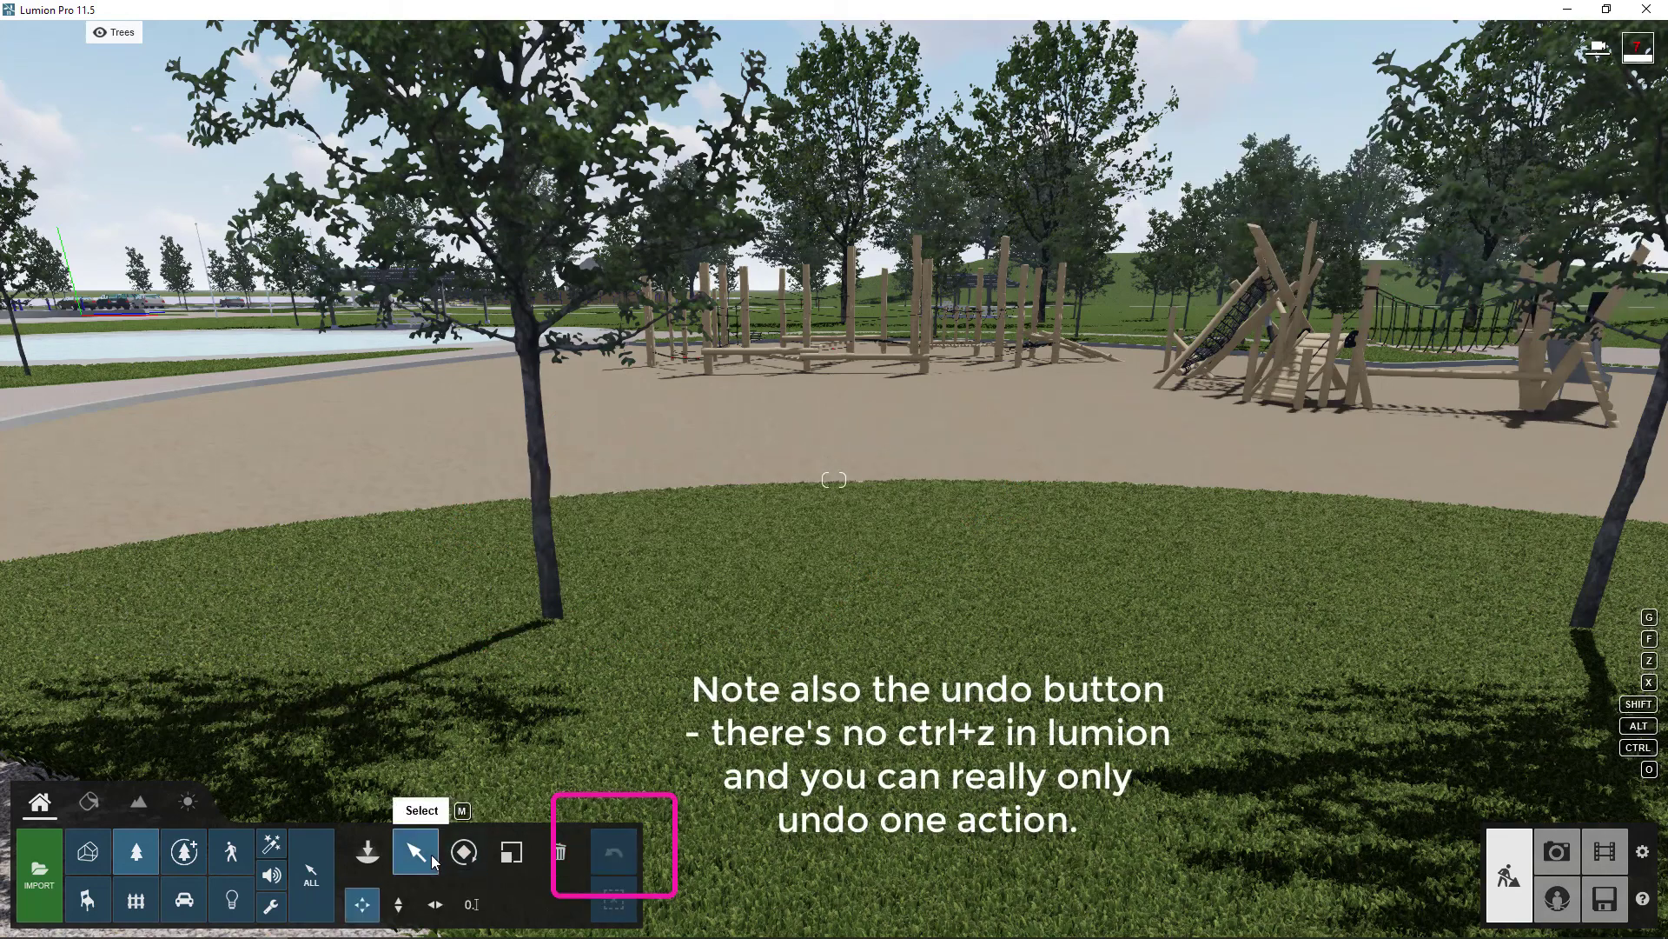
Search the Nature library for "norway" and choose the second green tree in the results for placement
click(367, 851)
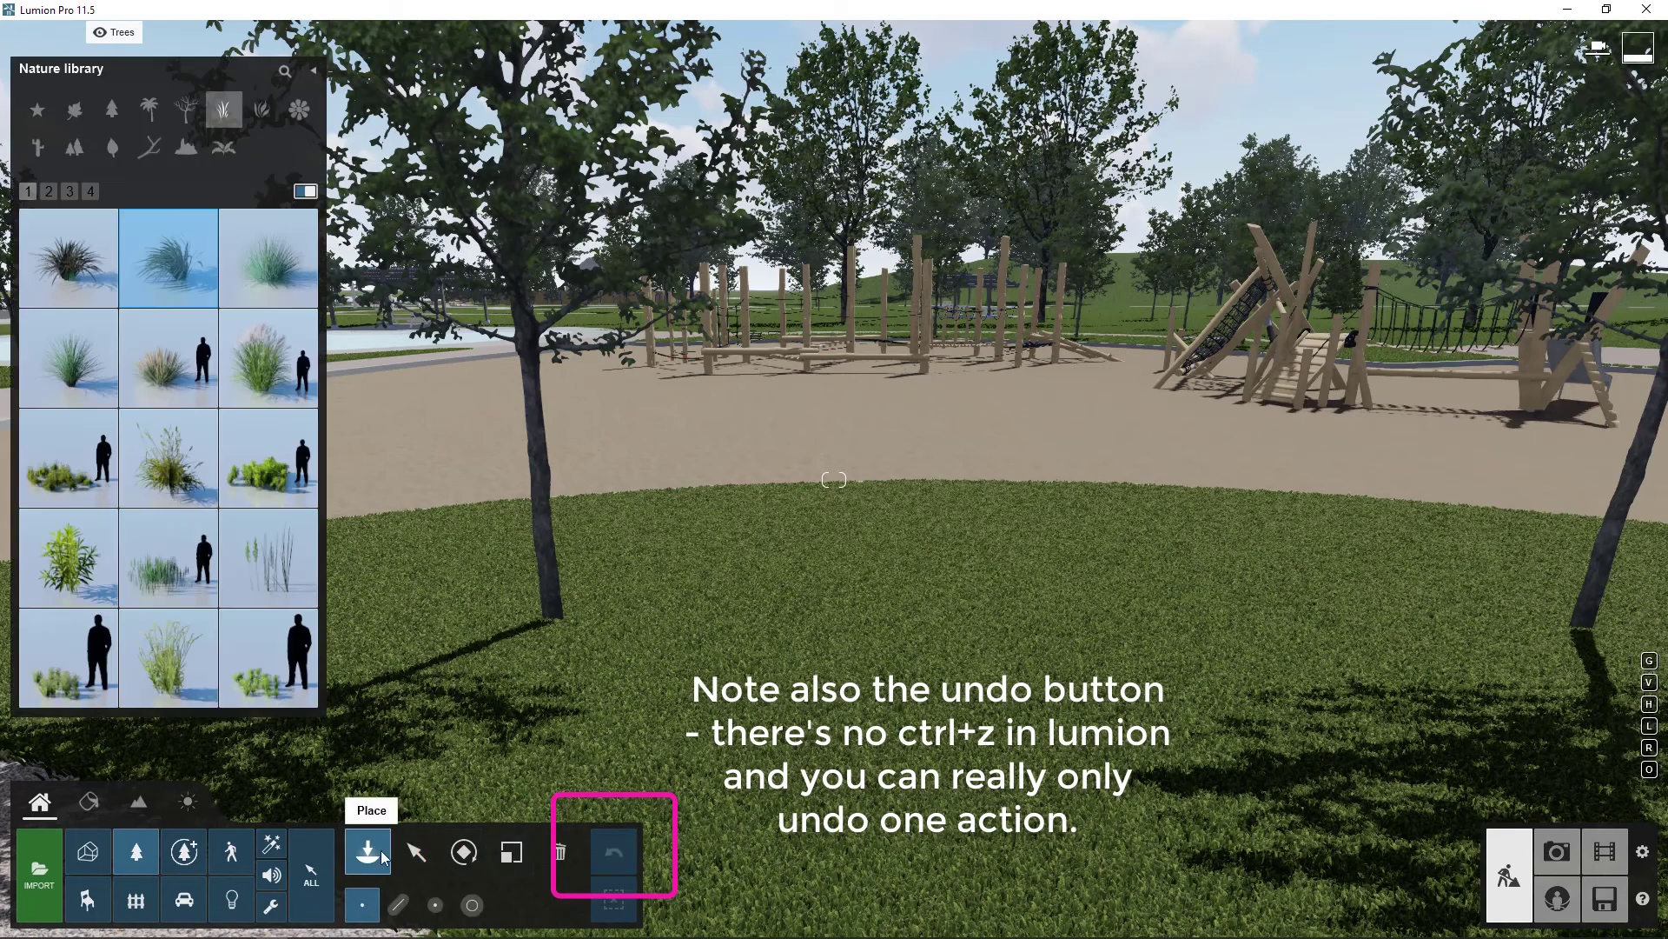
click(78, 116)
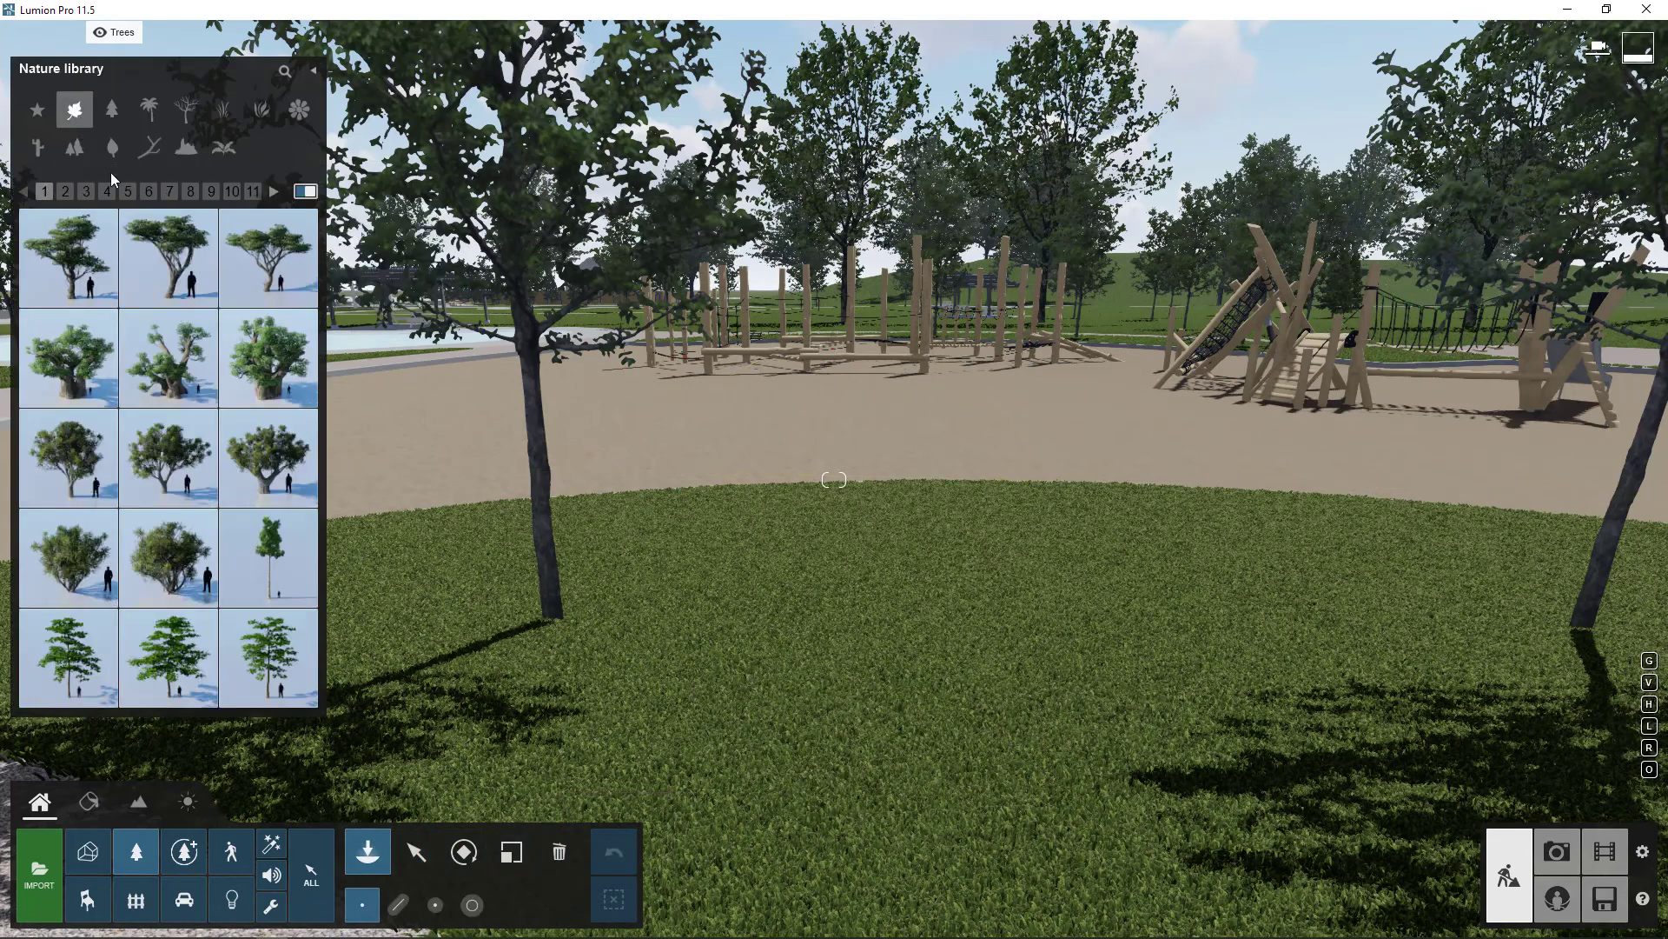
click(283, 72)
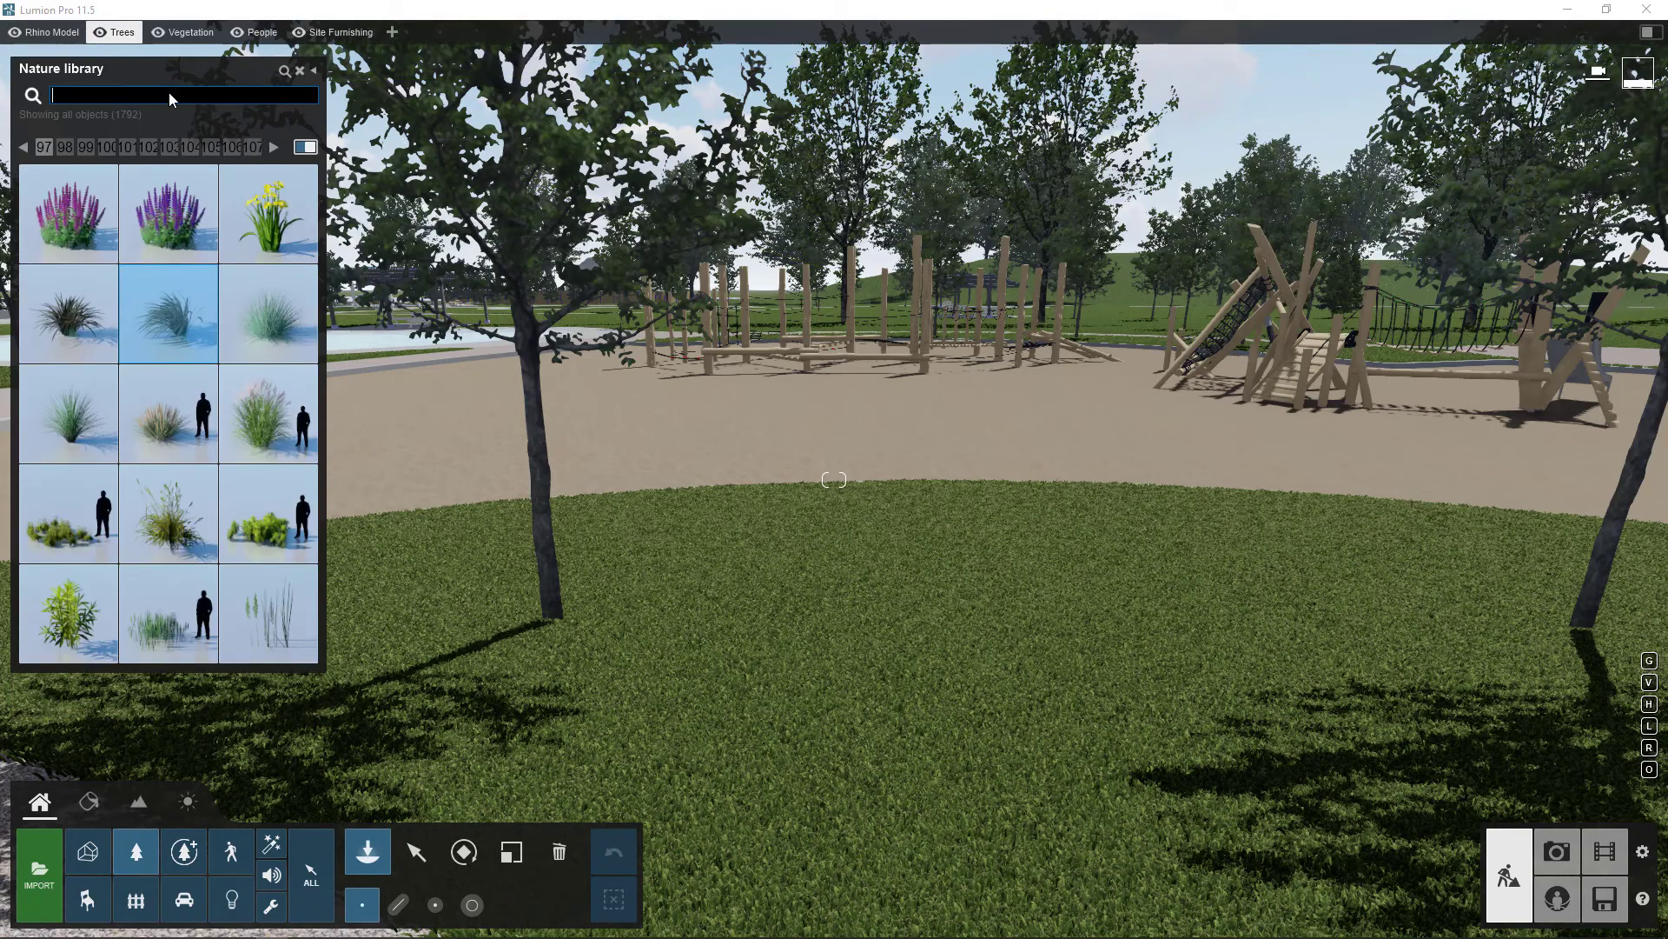
text(norway)
mouse_move(183, 202)
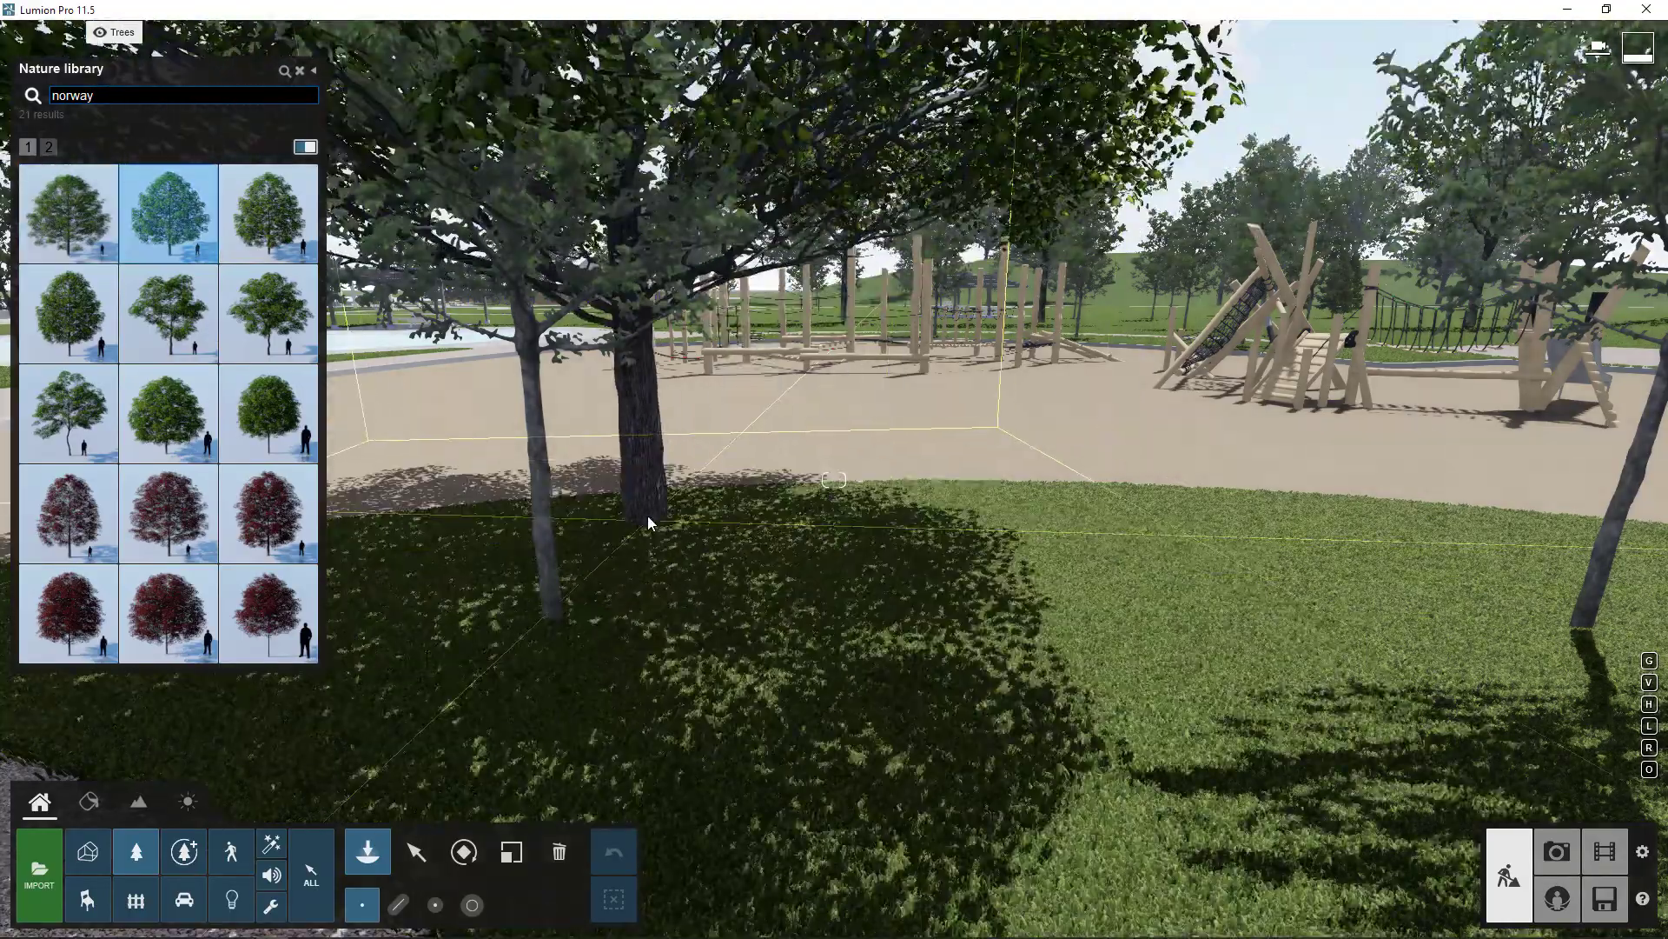
Place the chosen tree on the open lawn beyond the playground, beside the row of slender trees near the path
click(648, 514)
key(q)
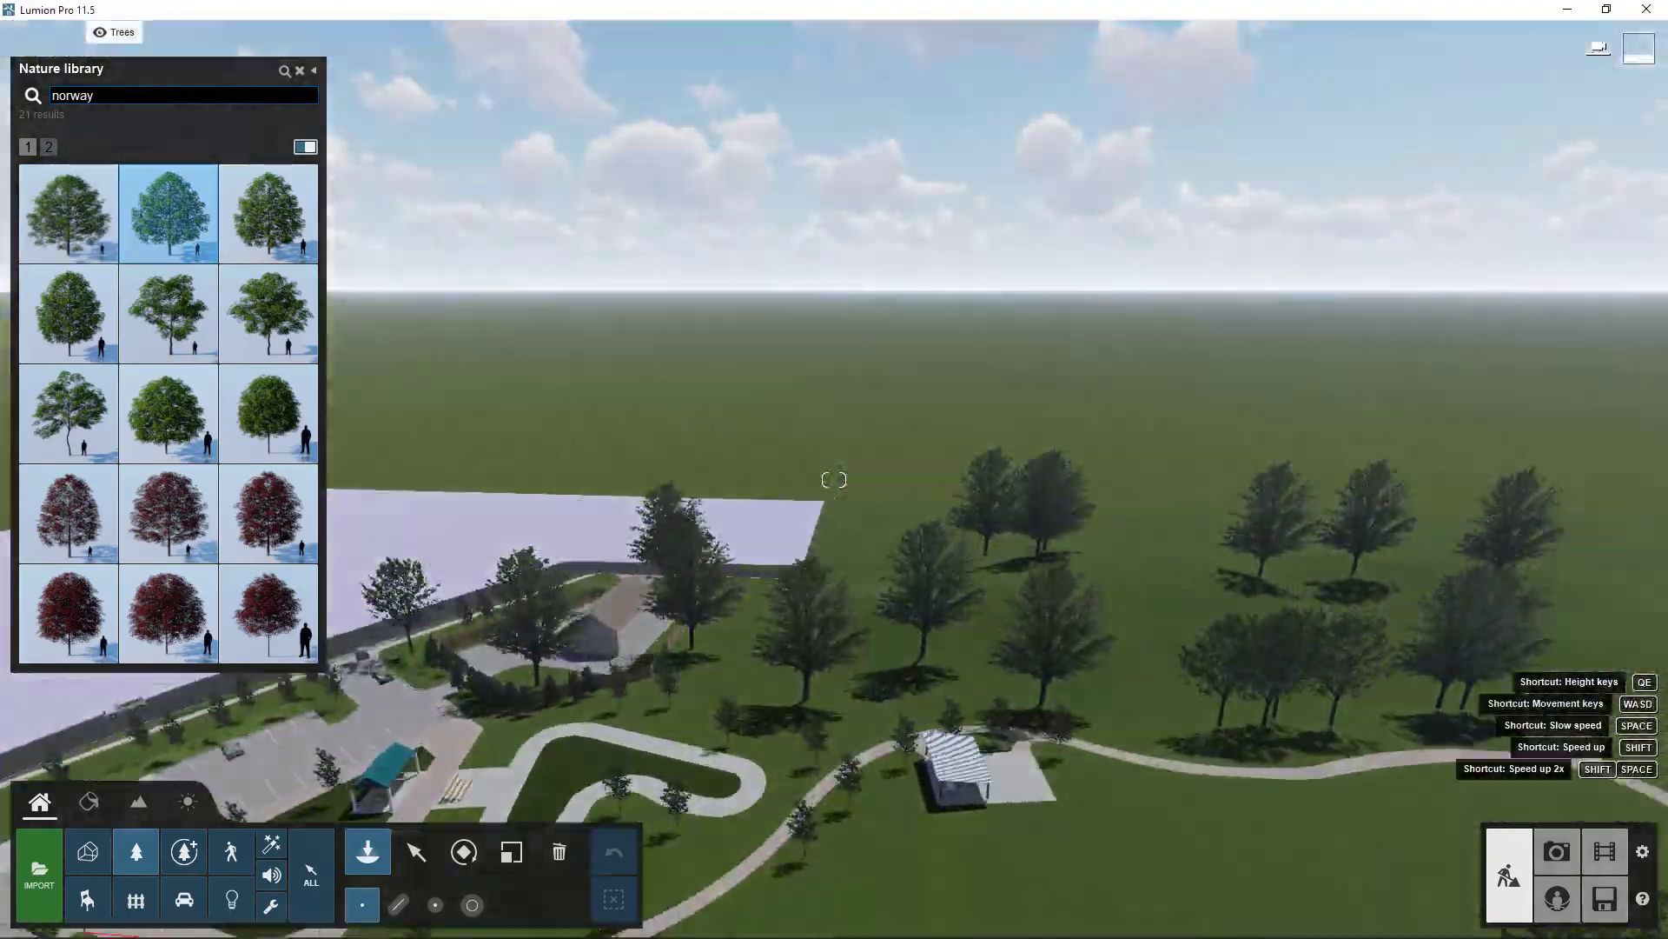
key(w)
right_drag(1130, 609, 1130, 592)
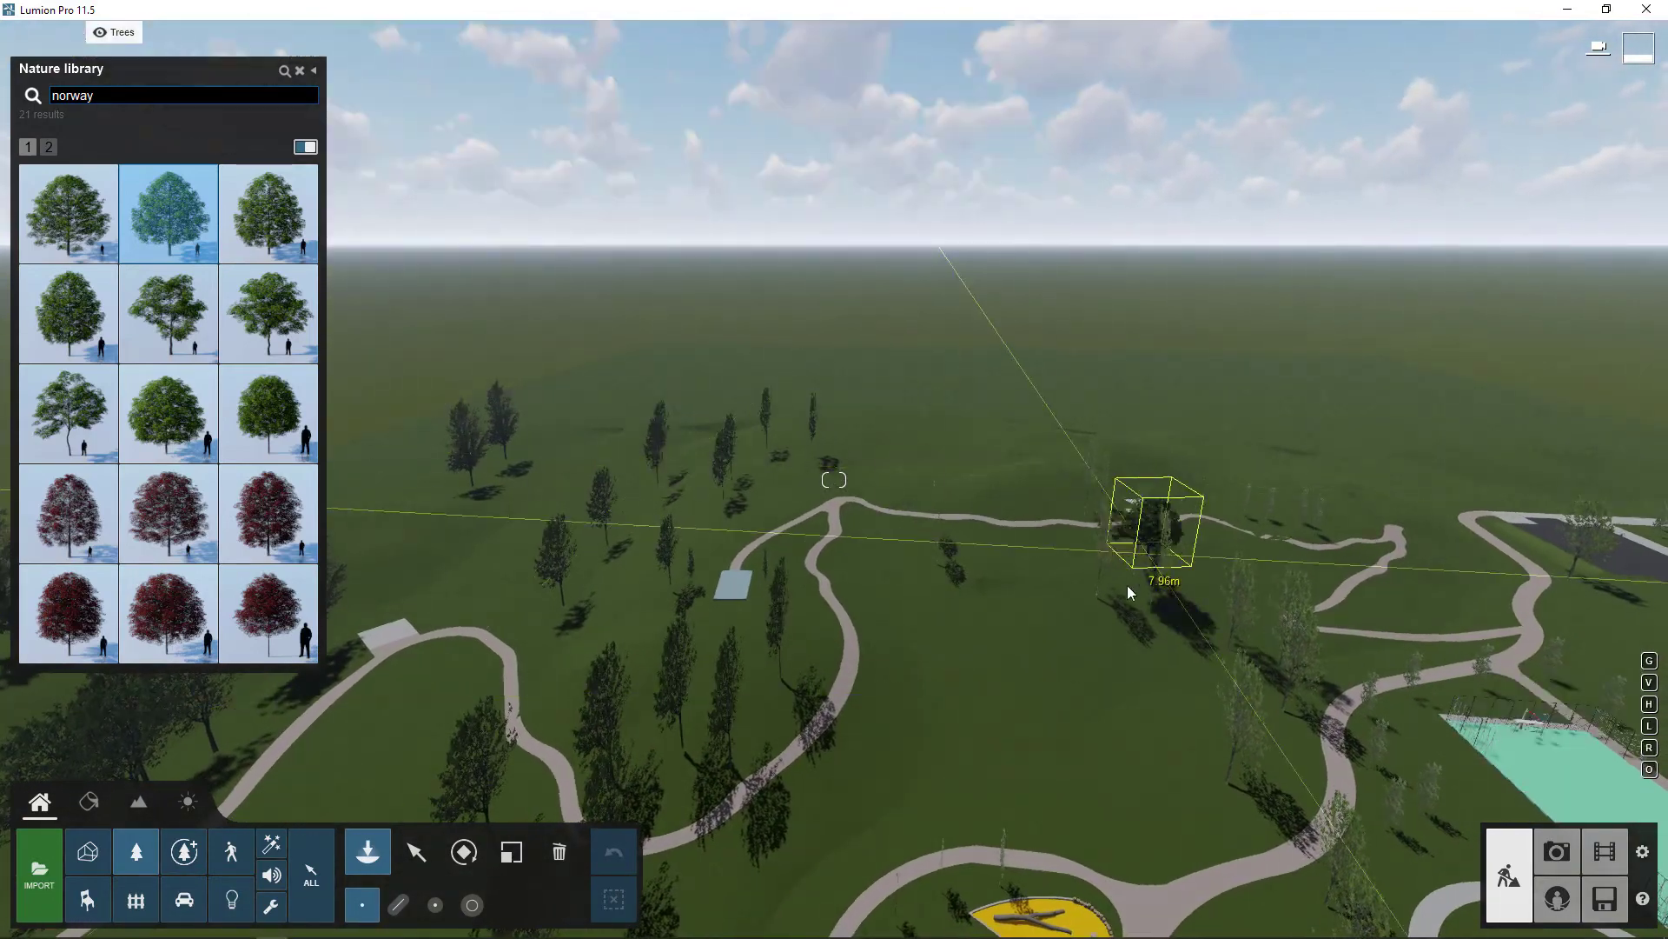
right_drag(1034, 570, 888, 338)
key(w)
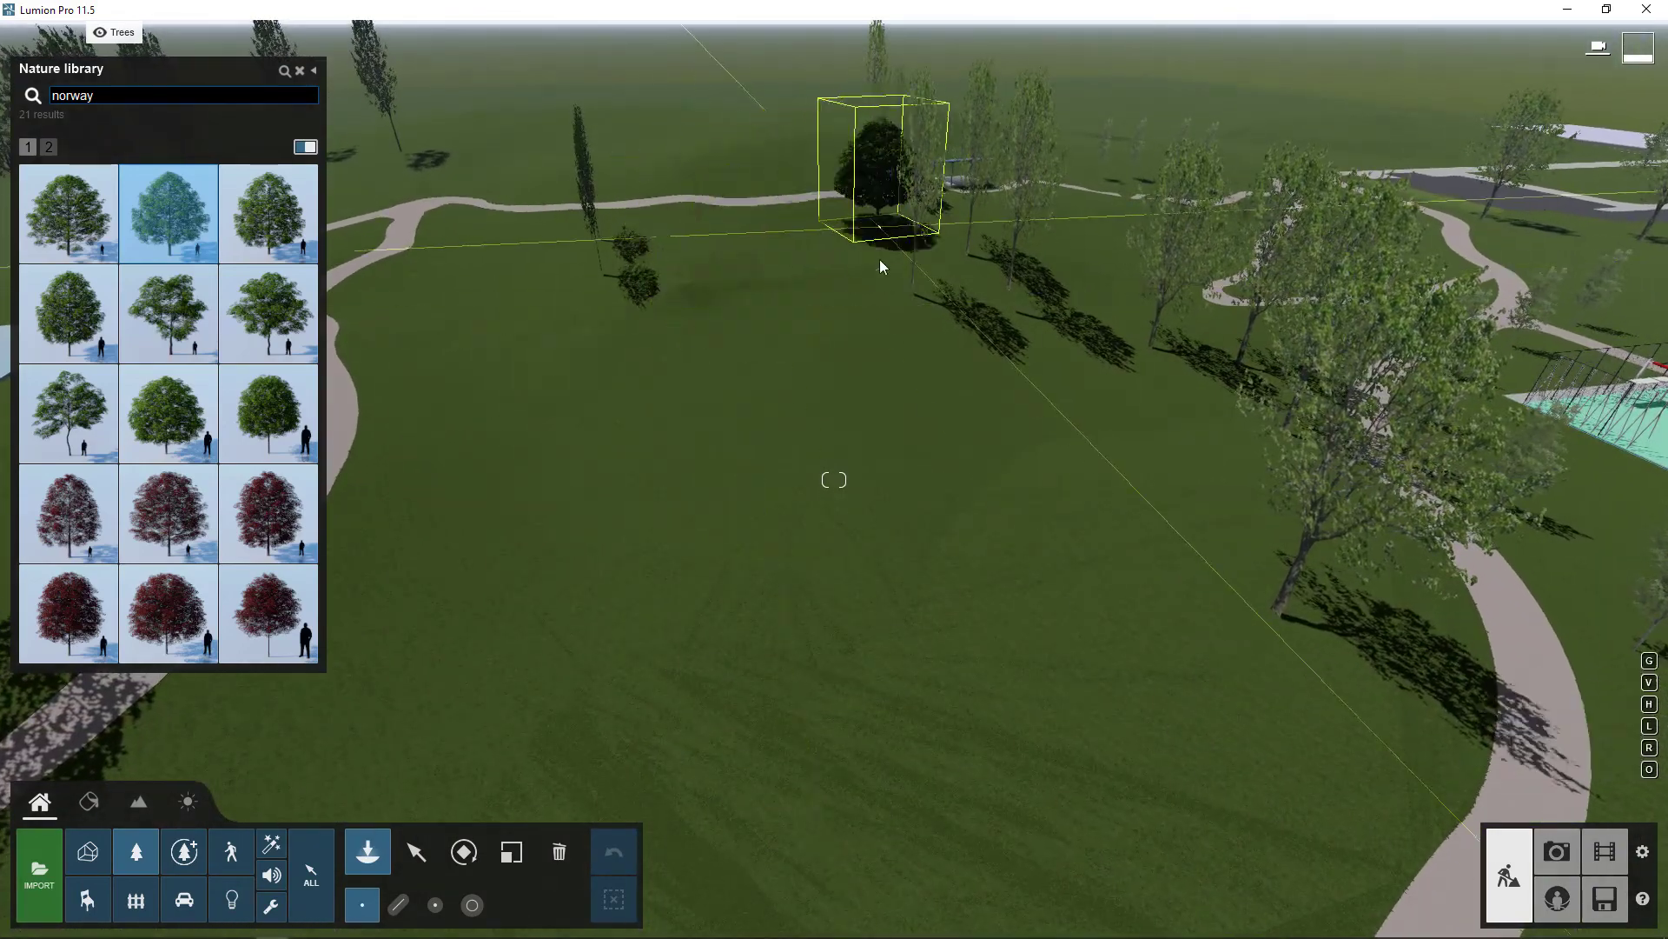
click(912, 285)
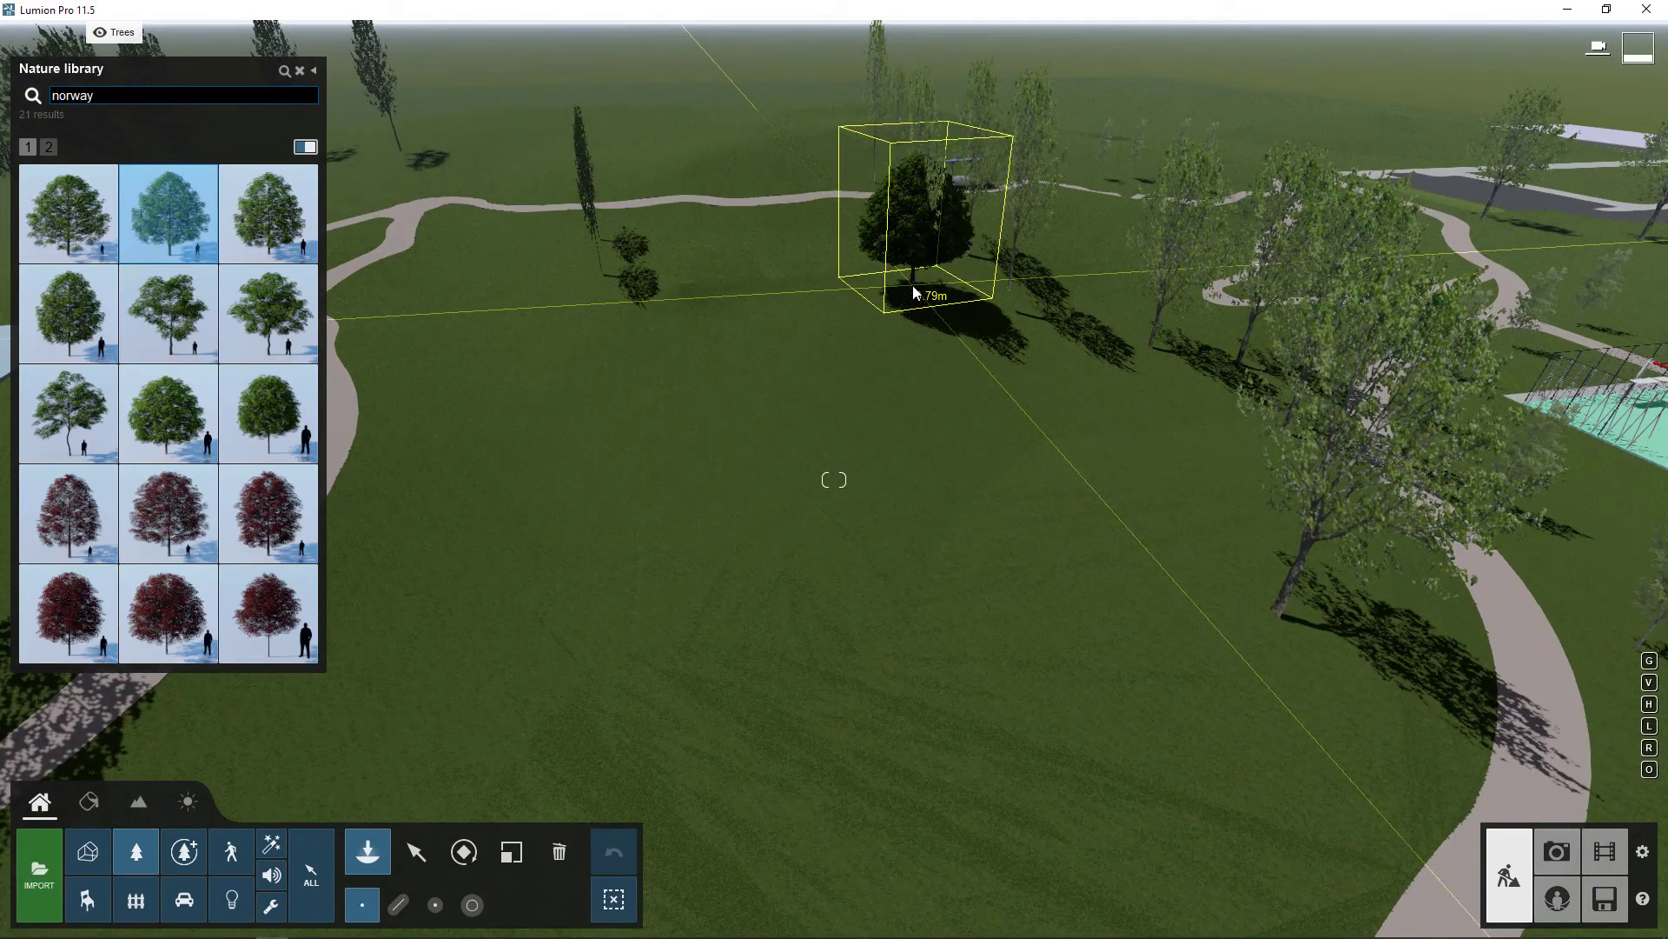
key(q)
right_drag(1008, 302, 900, 380)
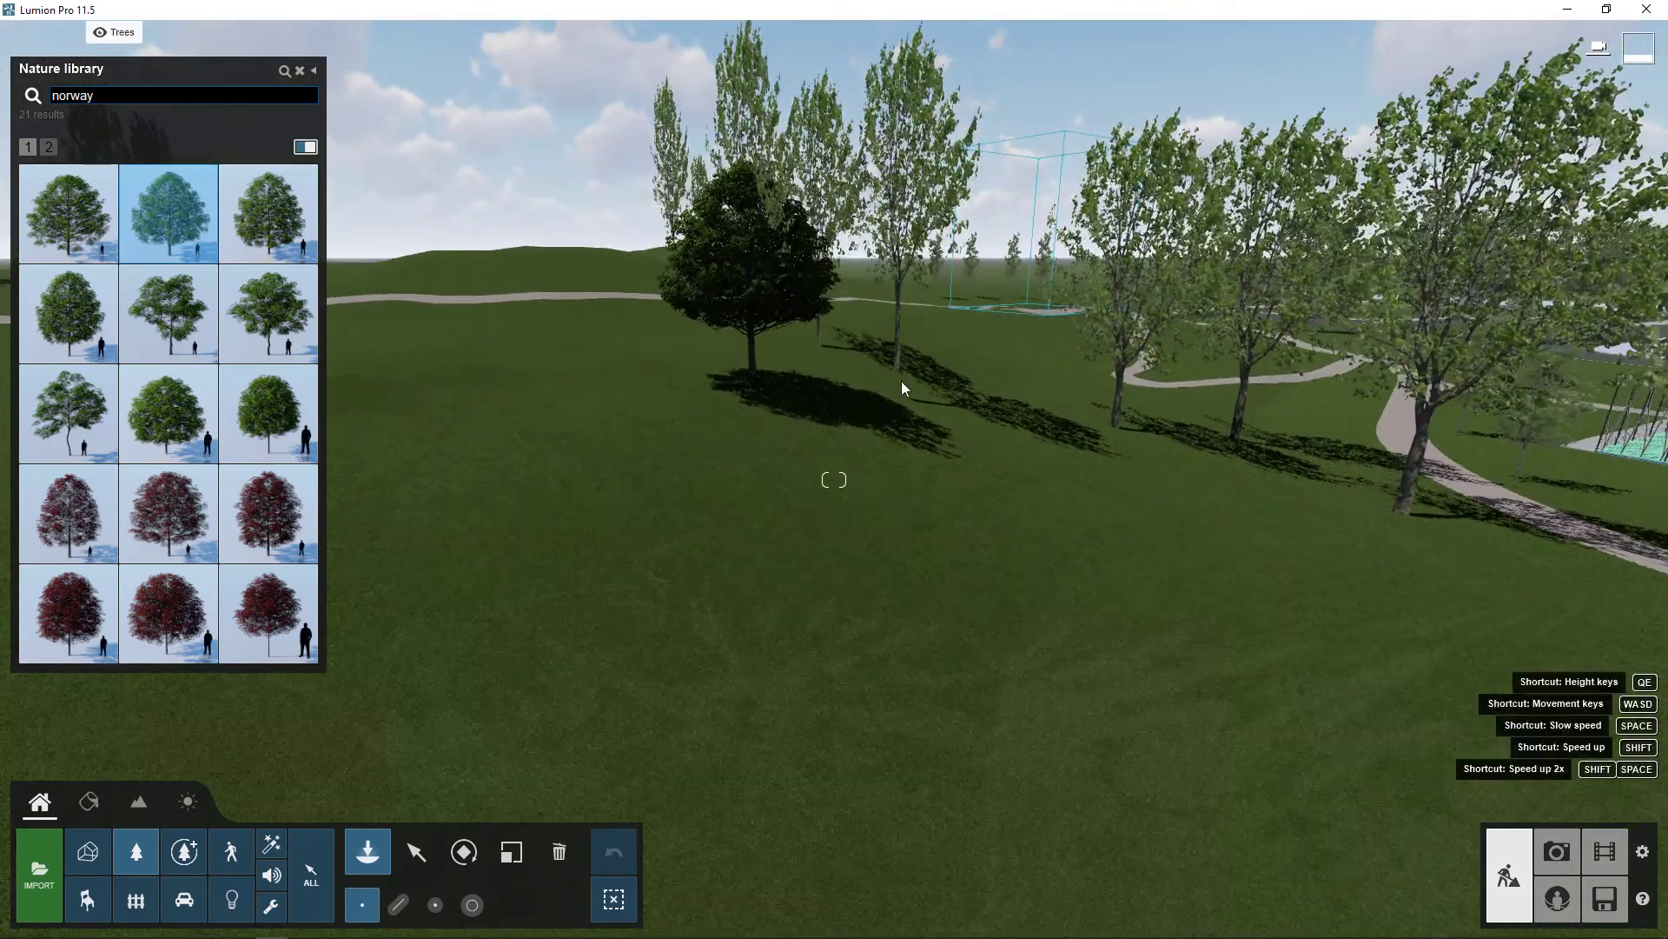
Place more NorwayMaple L2 trees at the existing slender trees along the row leading to the path
click(899, 372)
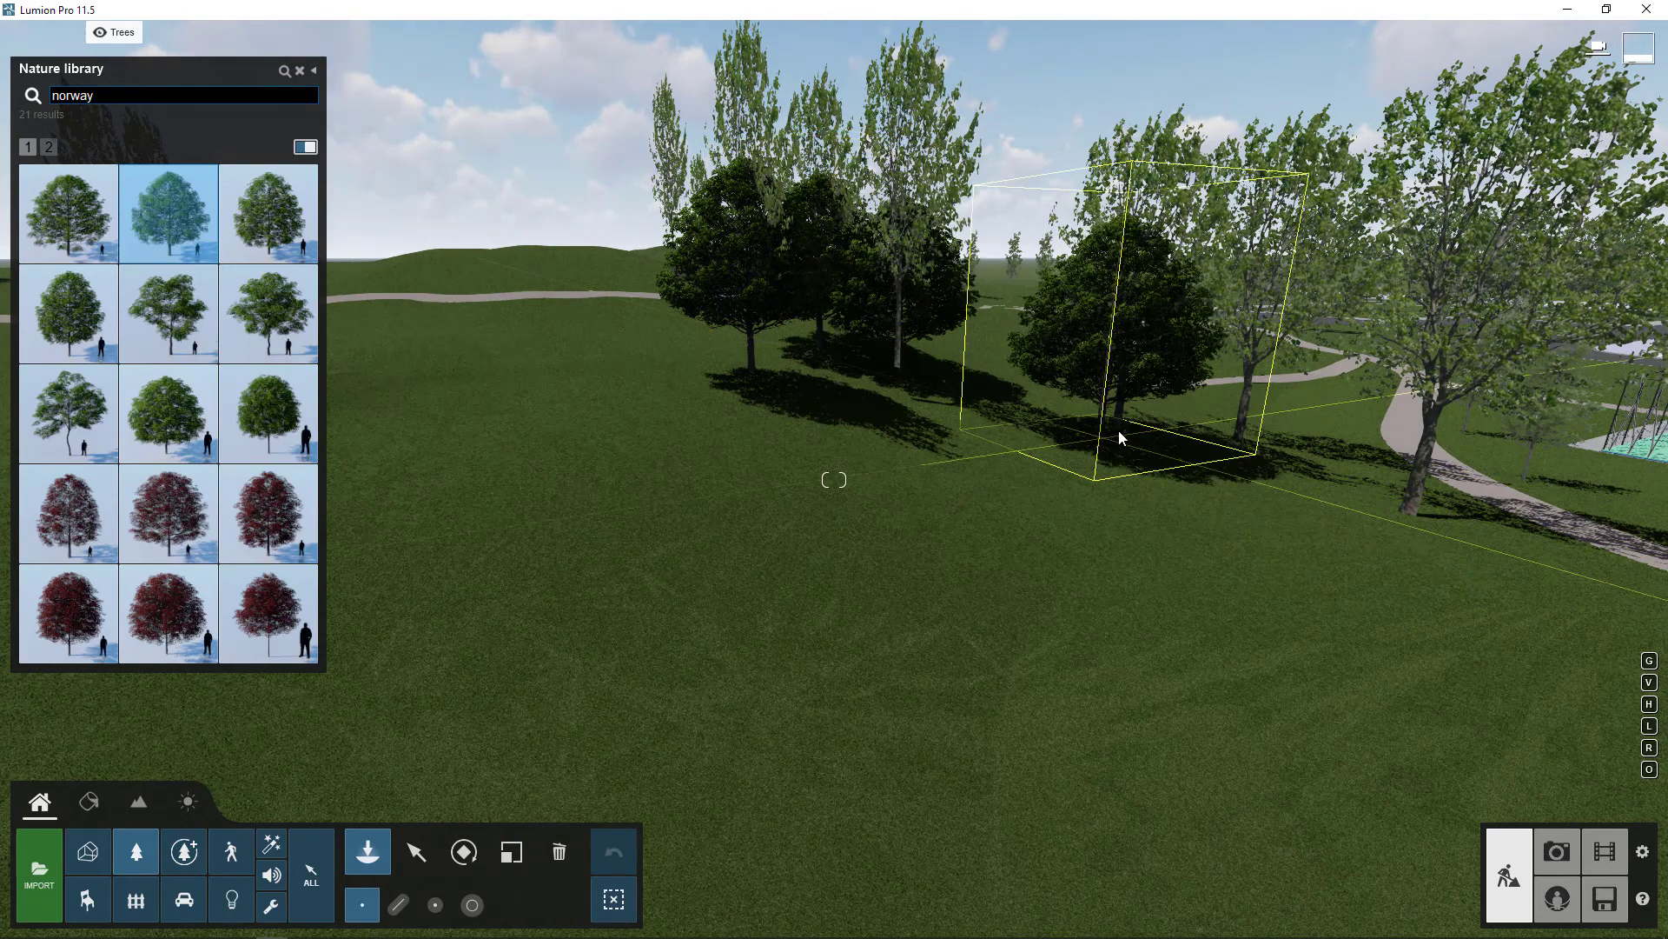
click(1118, 431)
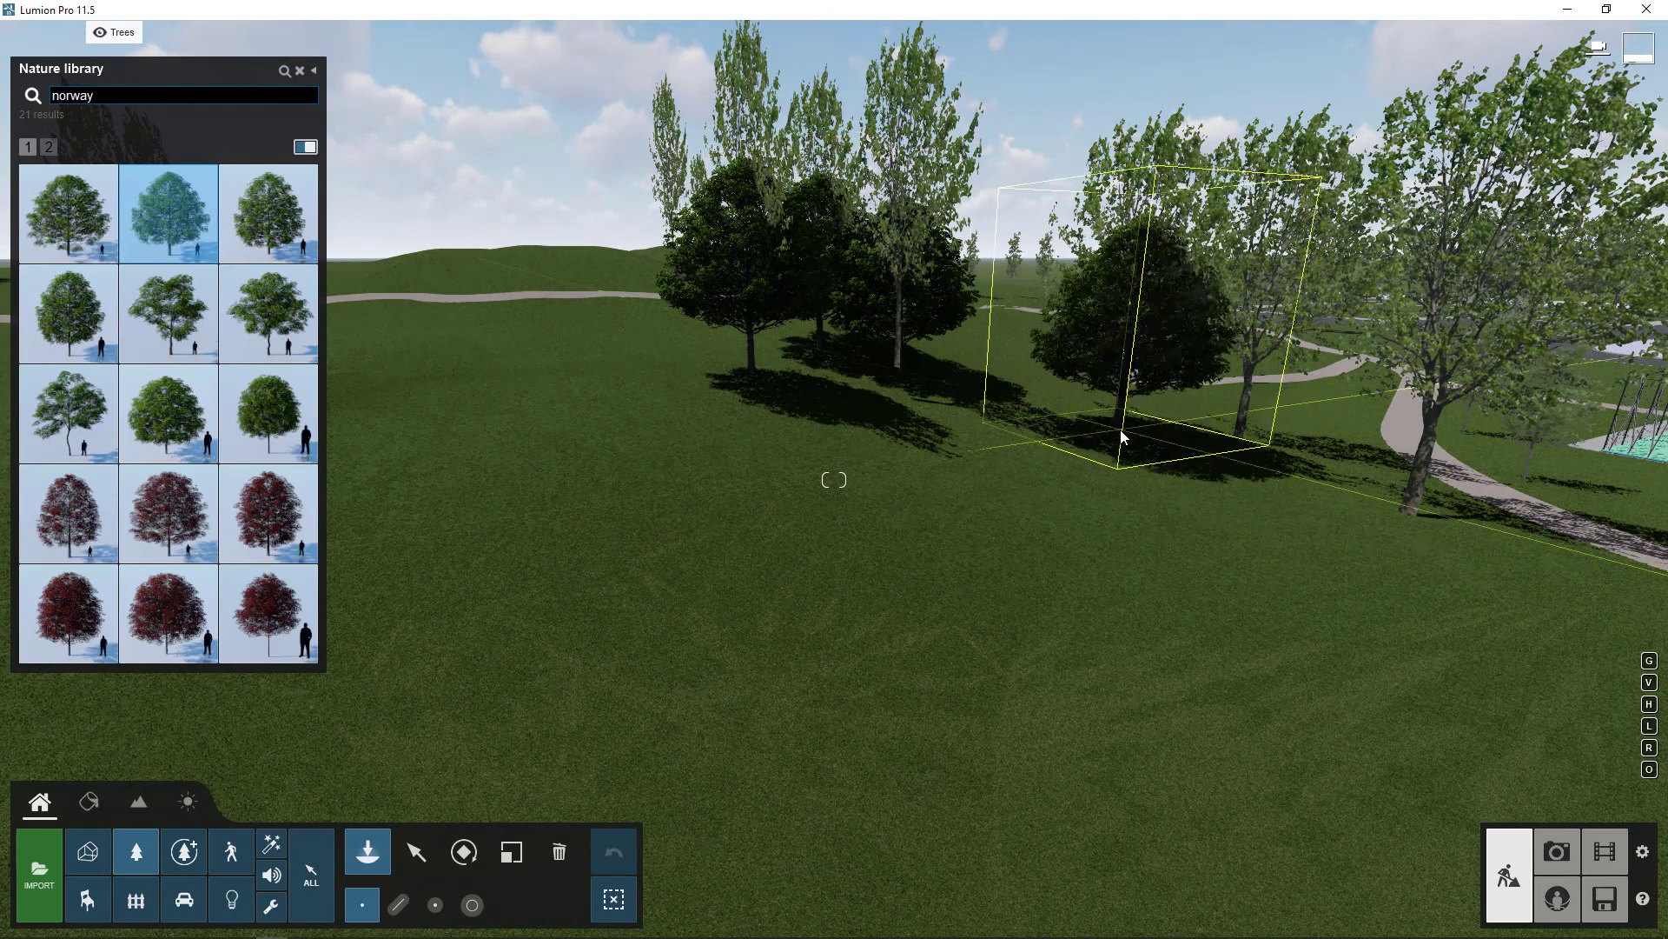
click(1243, 445)
click(1410, 514)
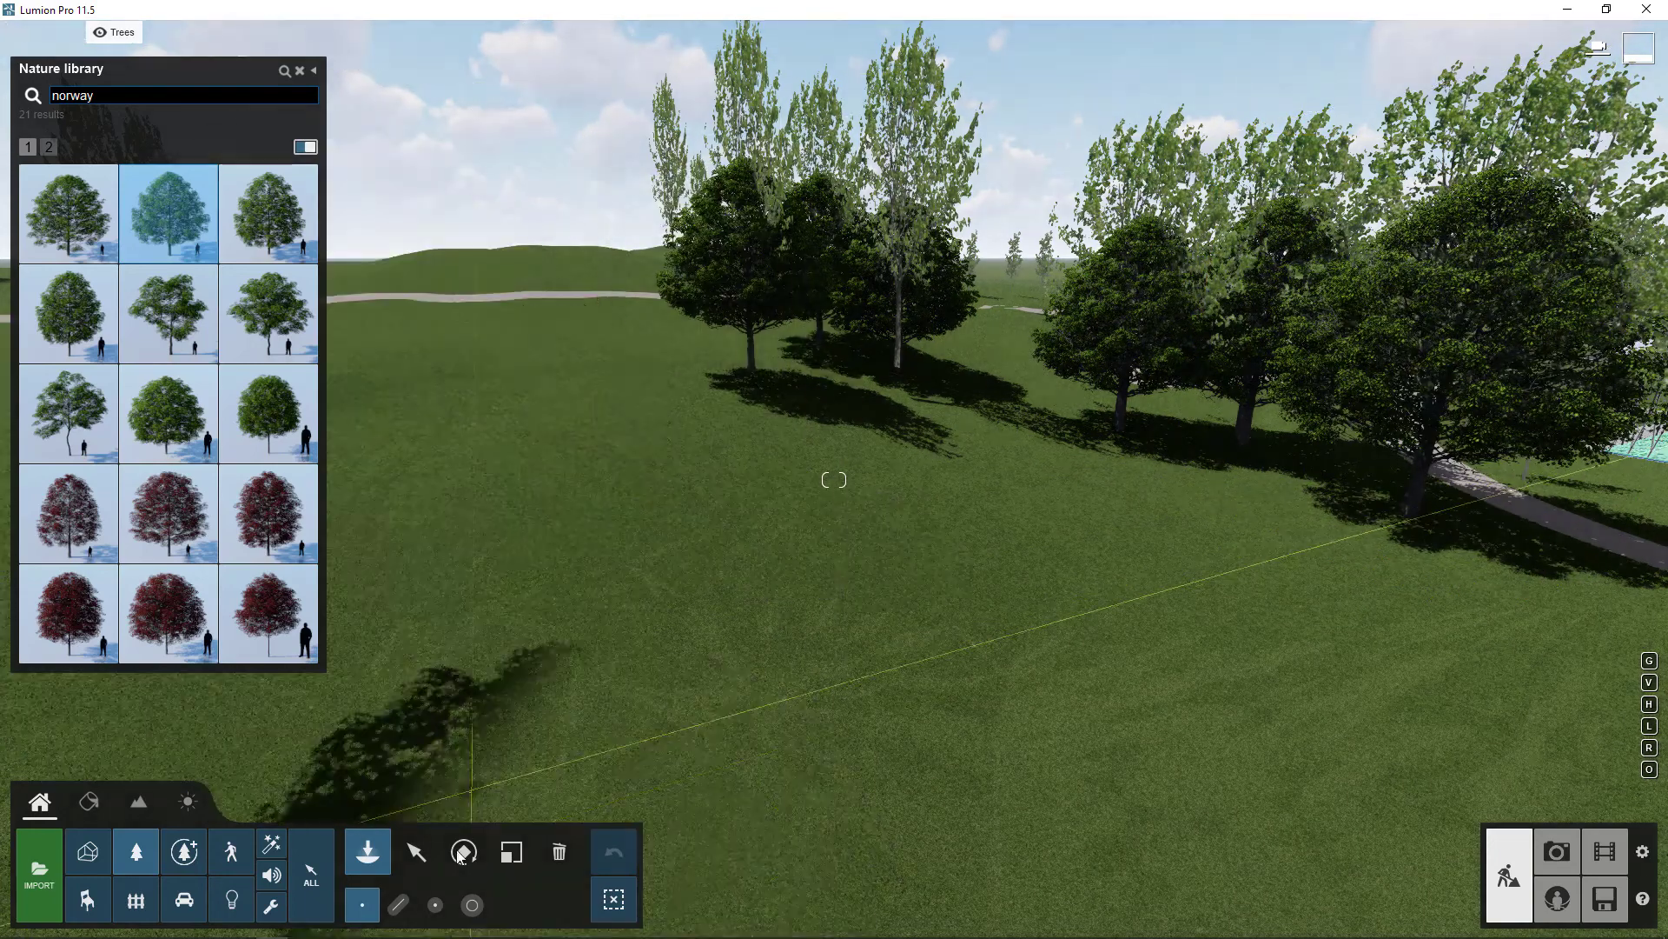
Select one of the placed maples with all identical trees and enlarge the whole group
click(432, 855)
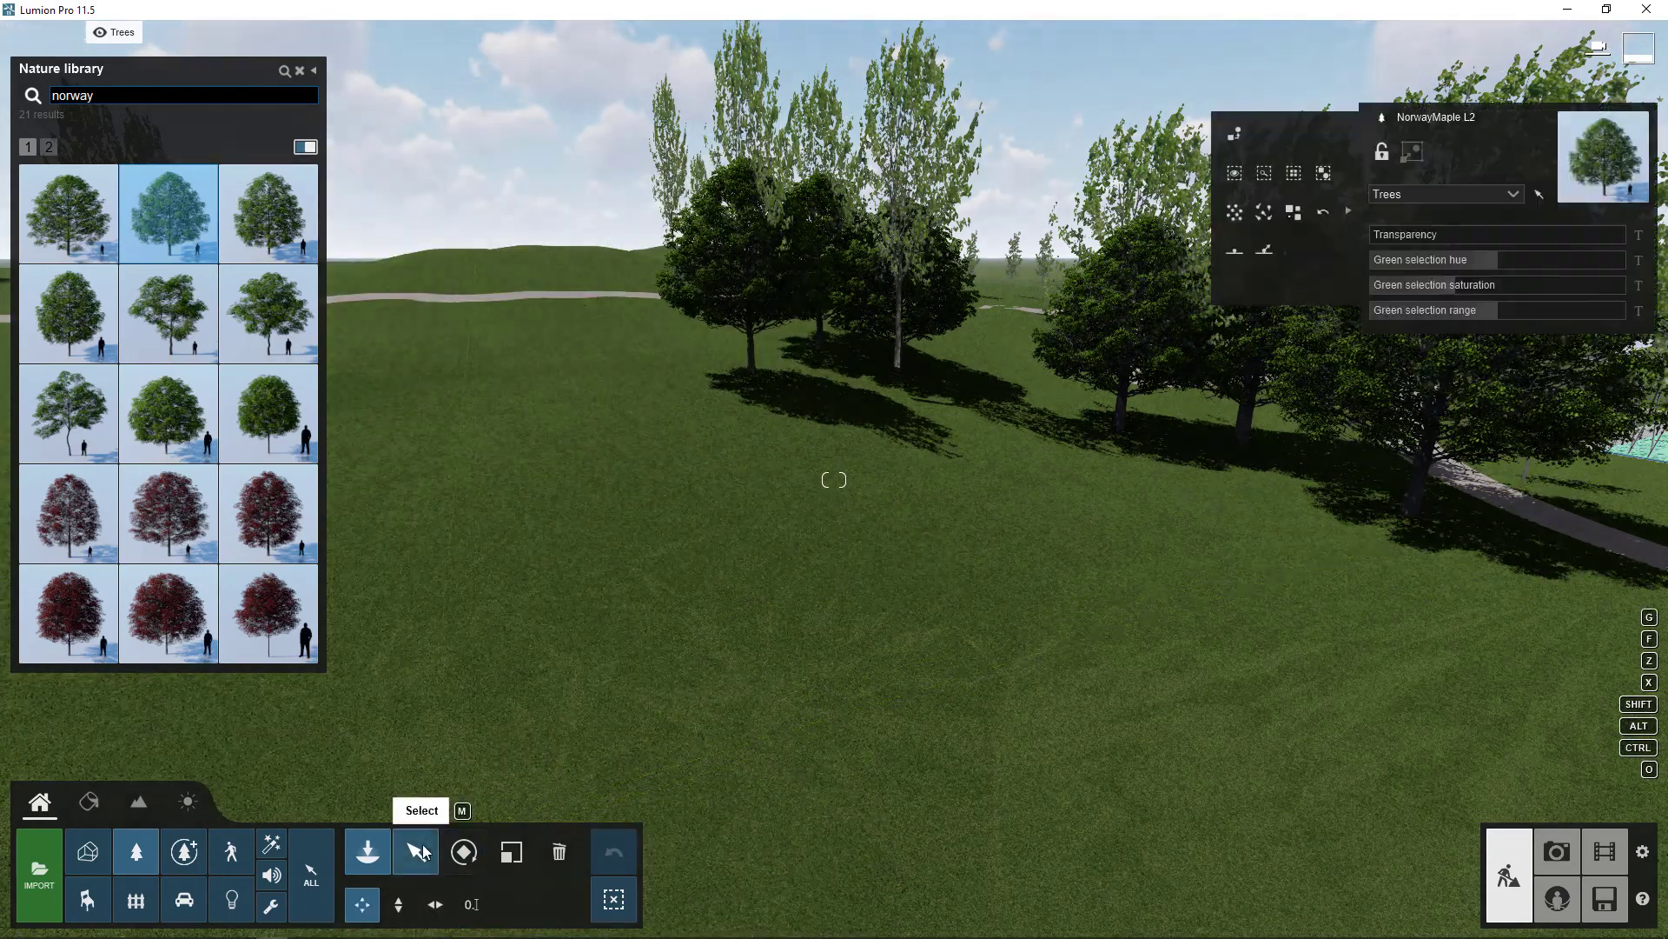
click(1411, 516)
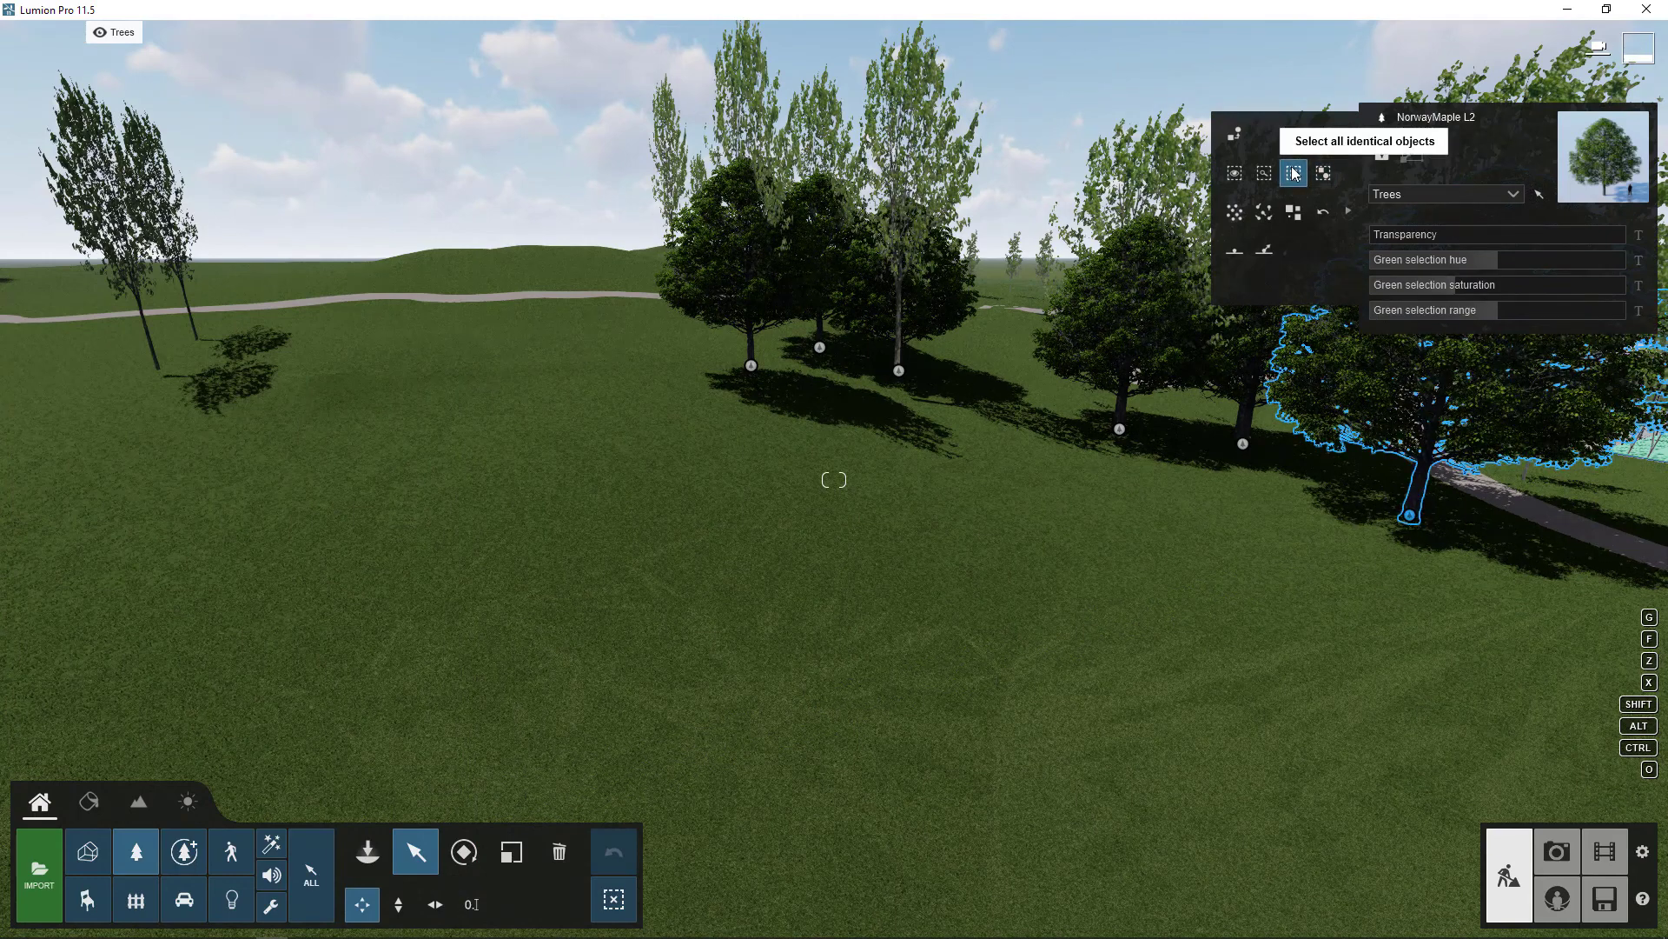
click(510, 854)
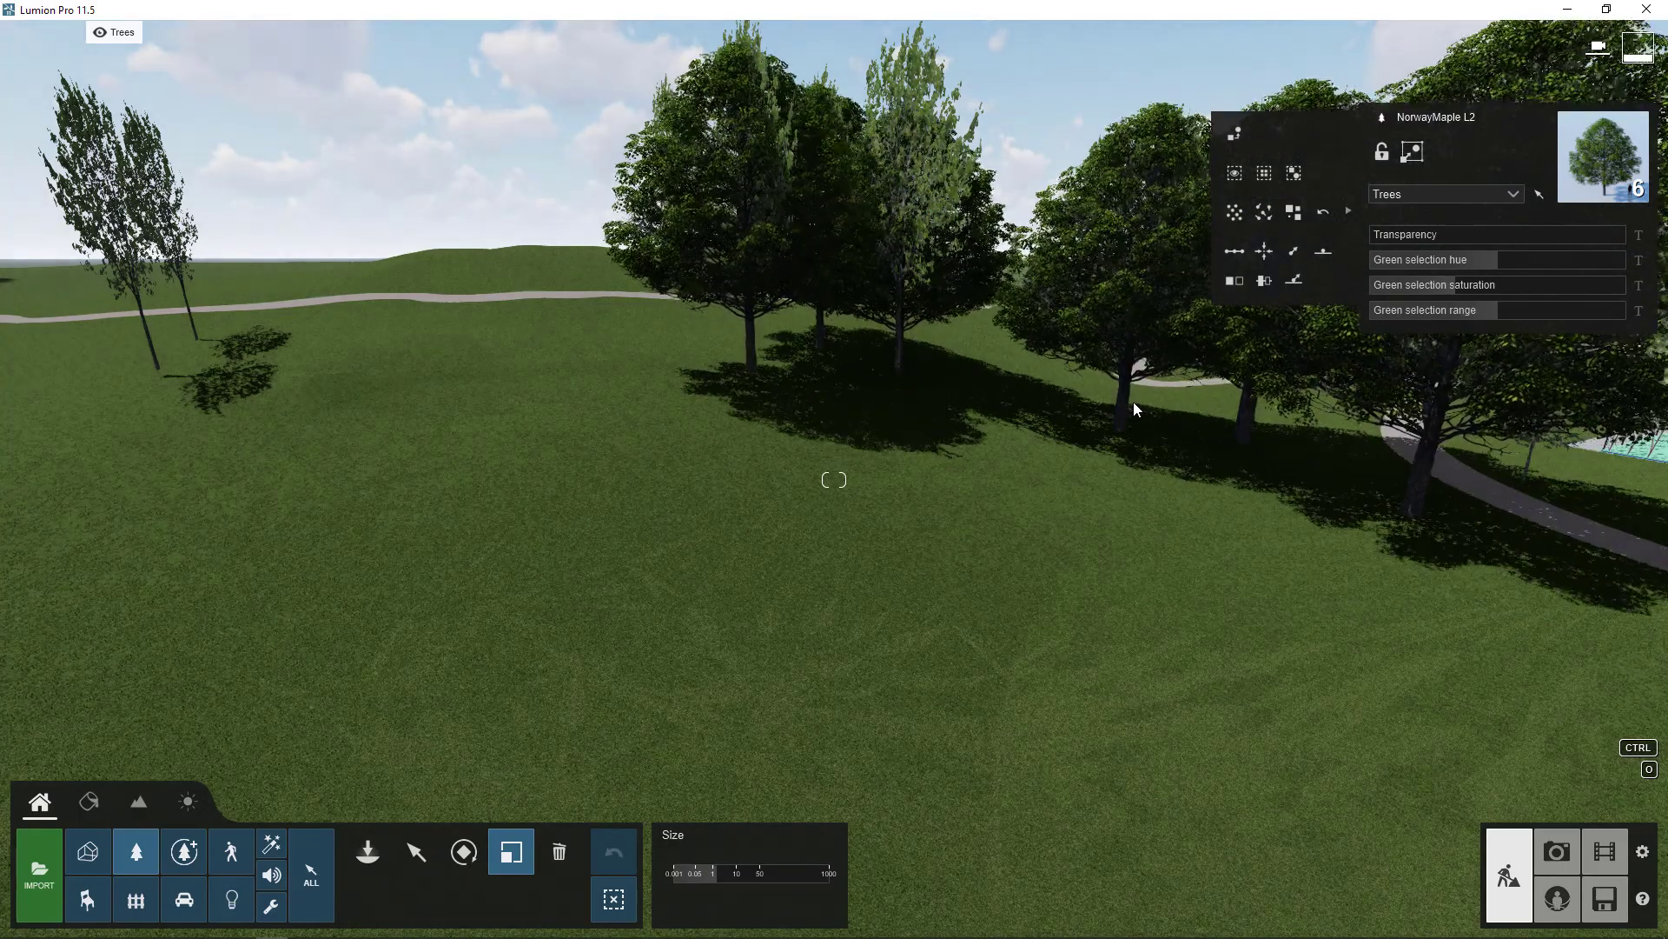
right_drag(488, 499, 825, 571)
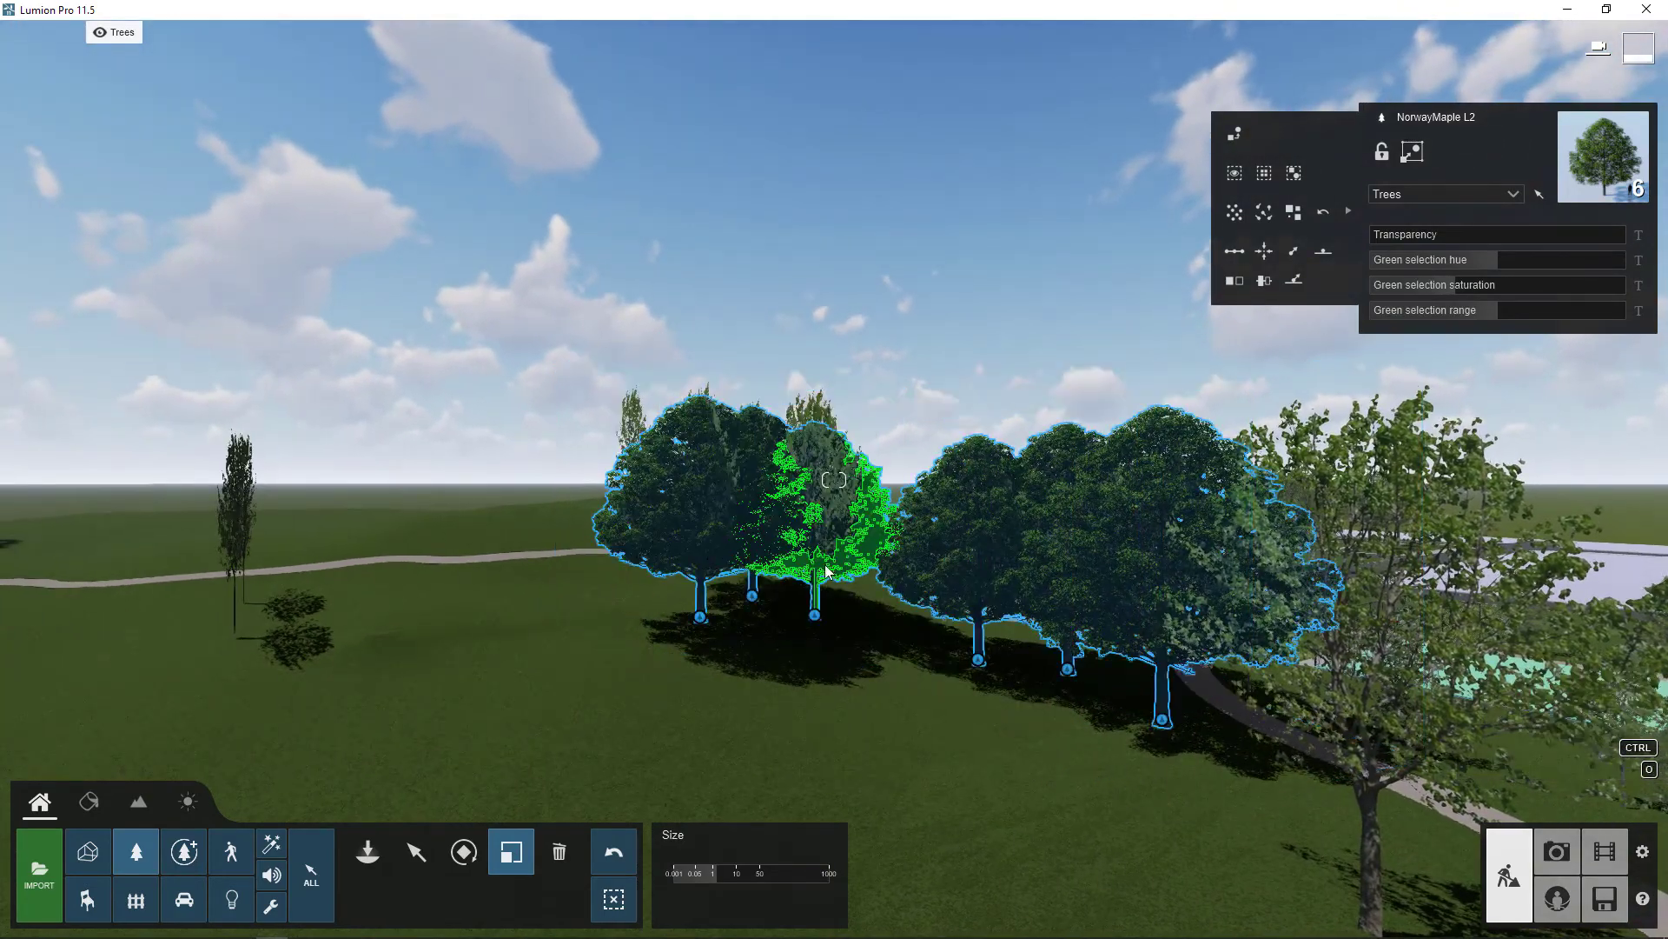
Choose the first green tree in the "norway" results and place one on the lawn beside the path
click(368, 853)
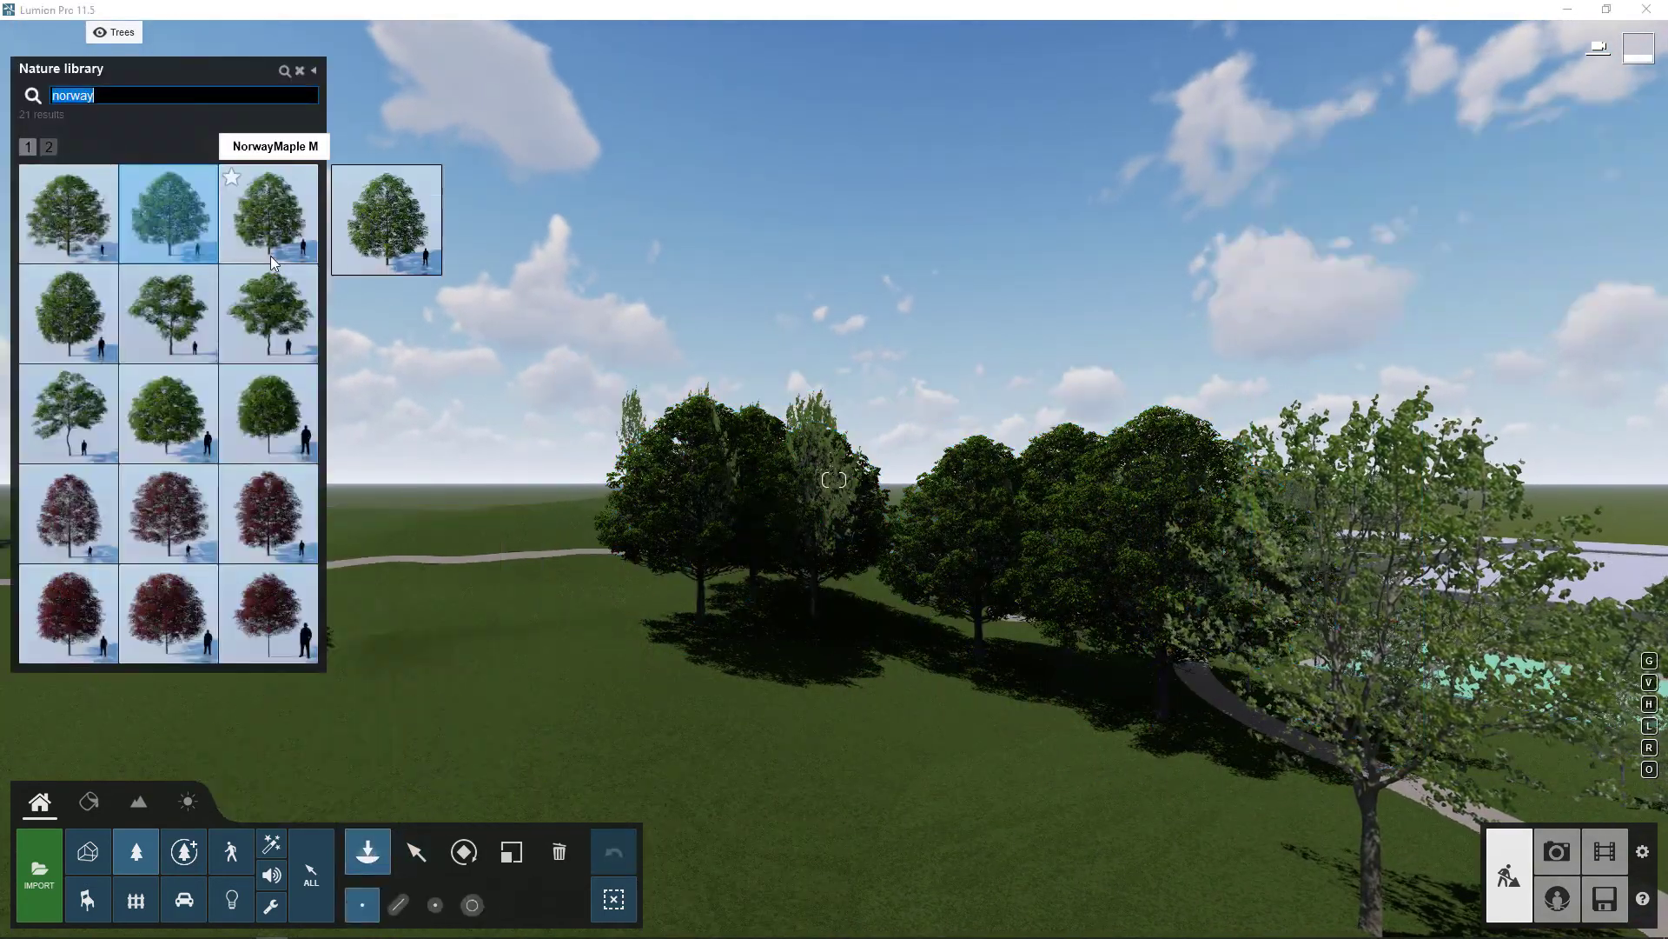
right_drag(622, 581, 887, 777)
mouse_move(84, 223)
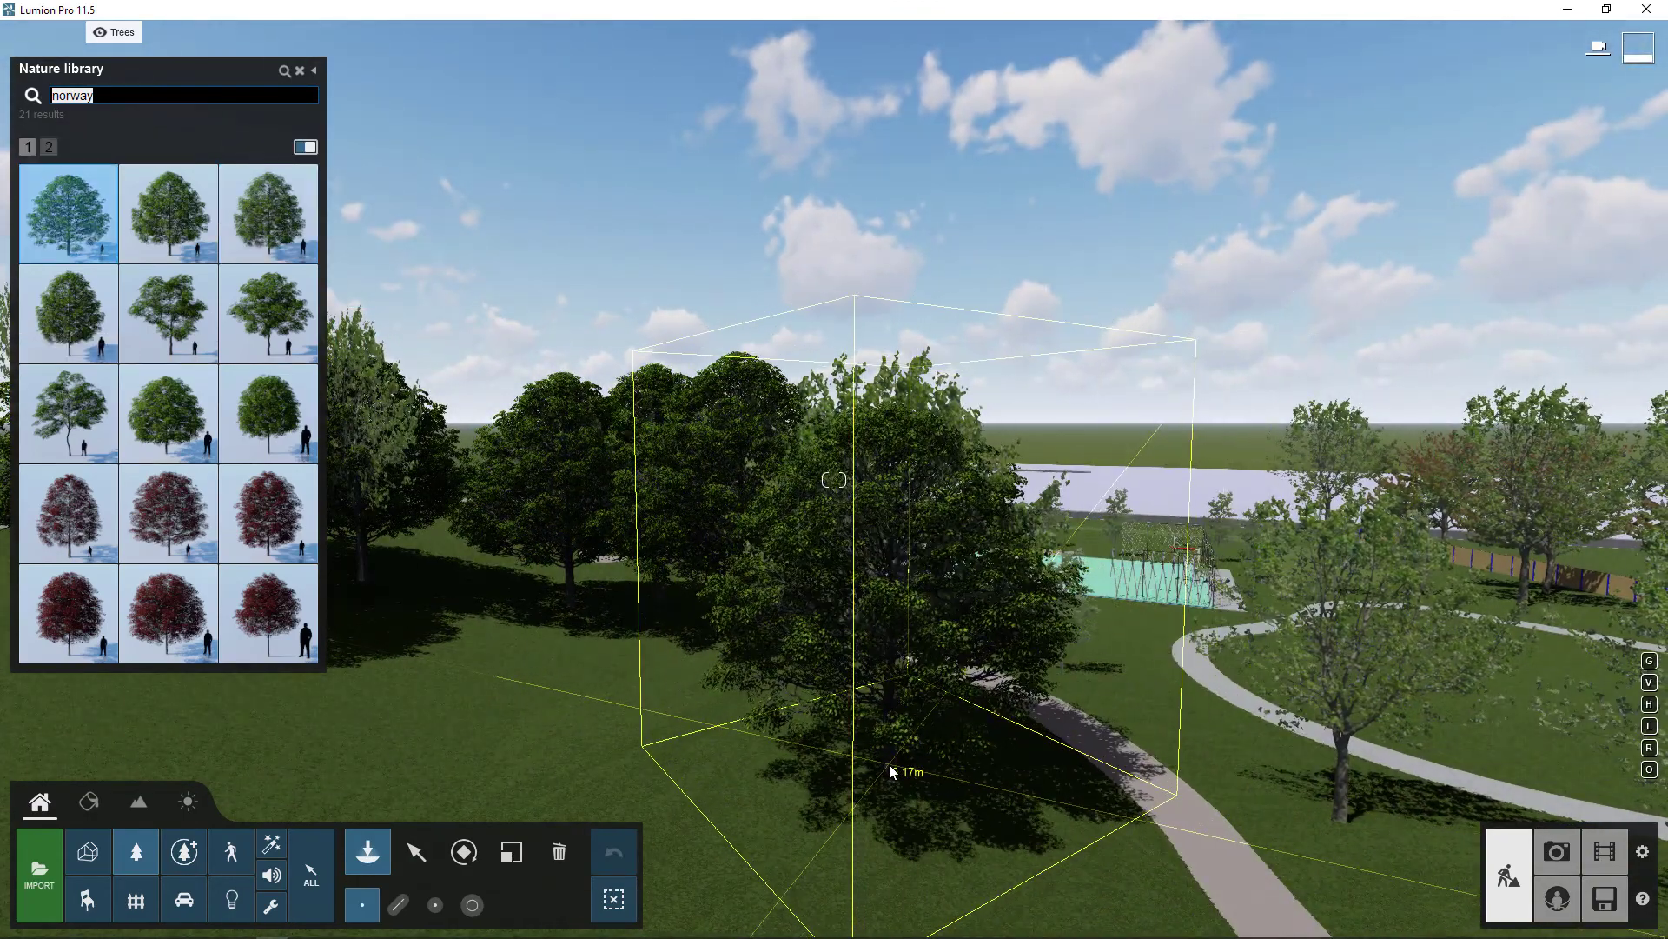
click(889, 766)
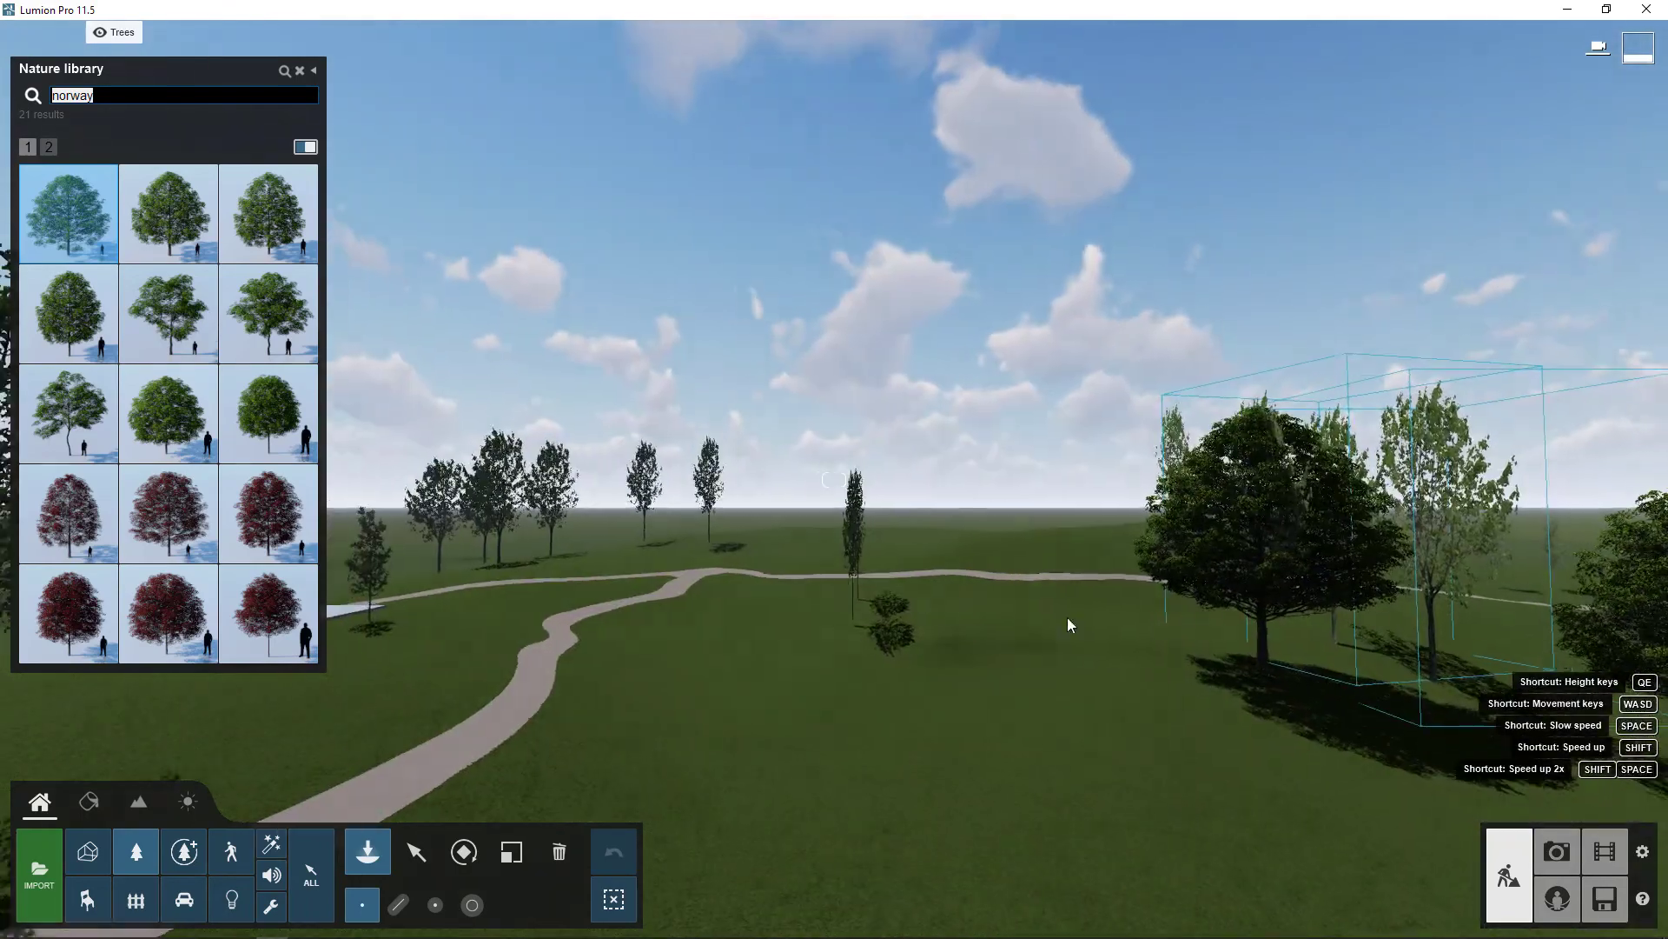
Place further copies of this maple across the park, including near the paths behind the shelter and by the fence
right_drag(1161, 614, 1008, 495)
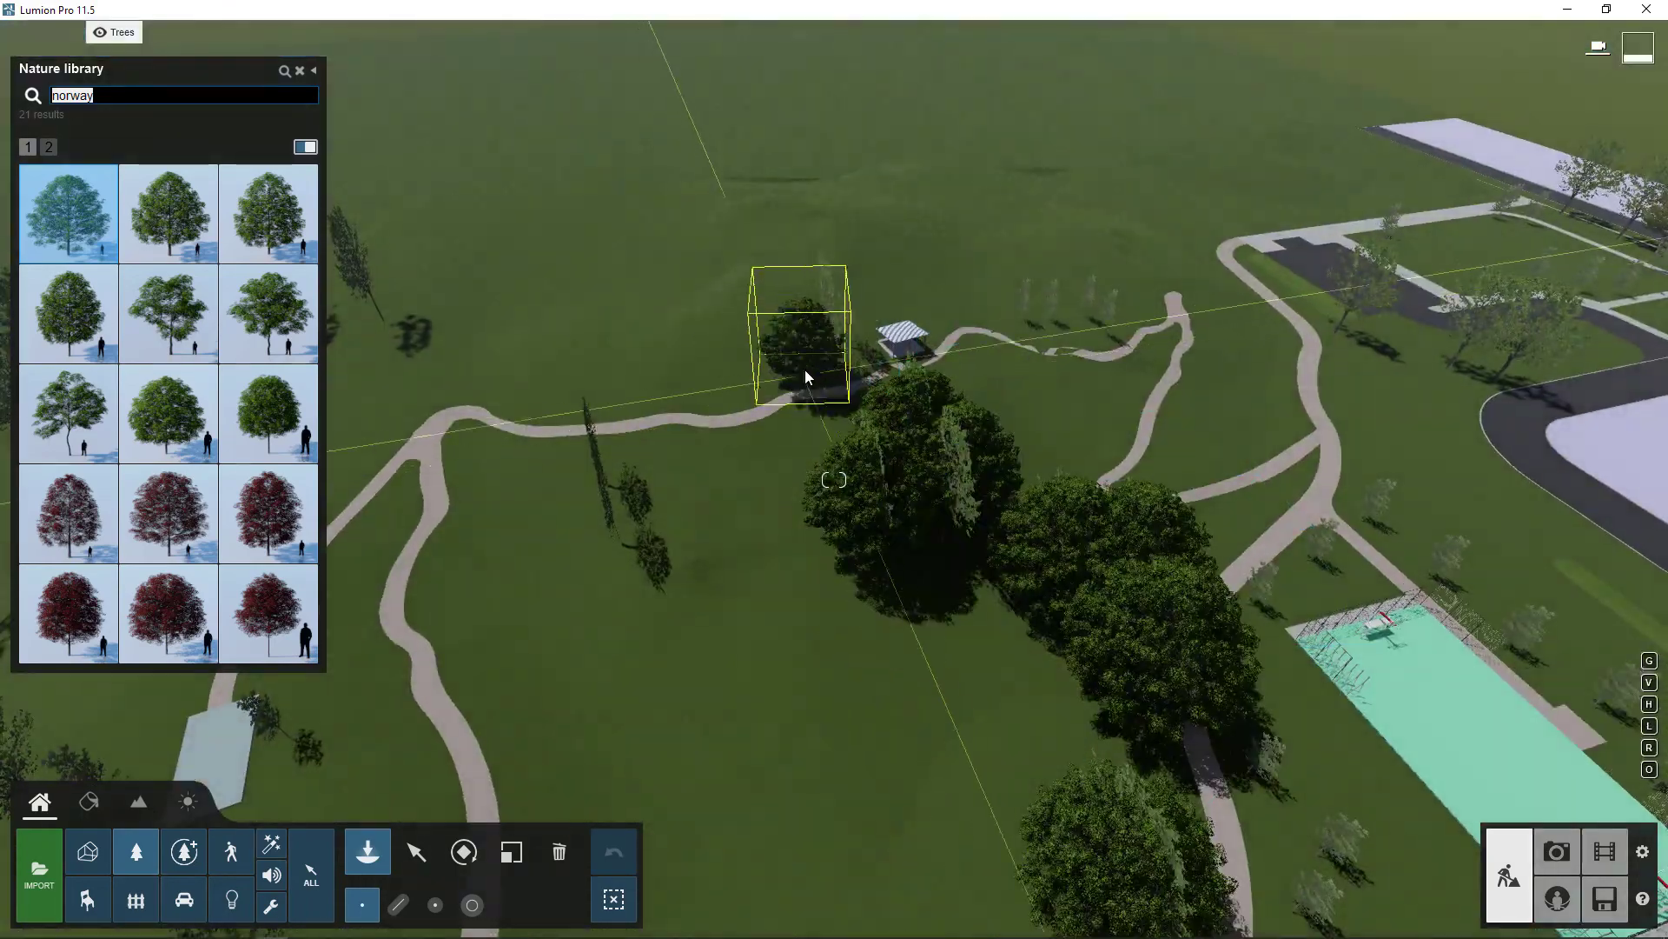
right_drag(956, 439, 1086, 504)
right_drag(834, 479, 970, 441)
key(w)
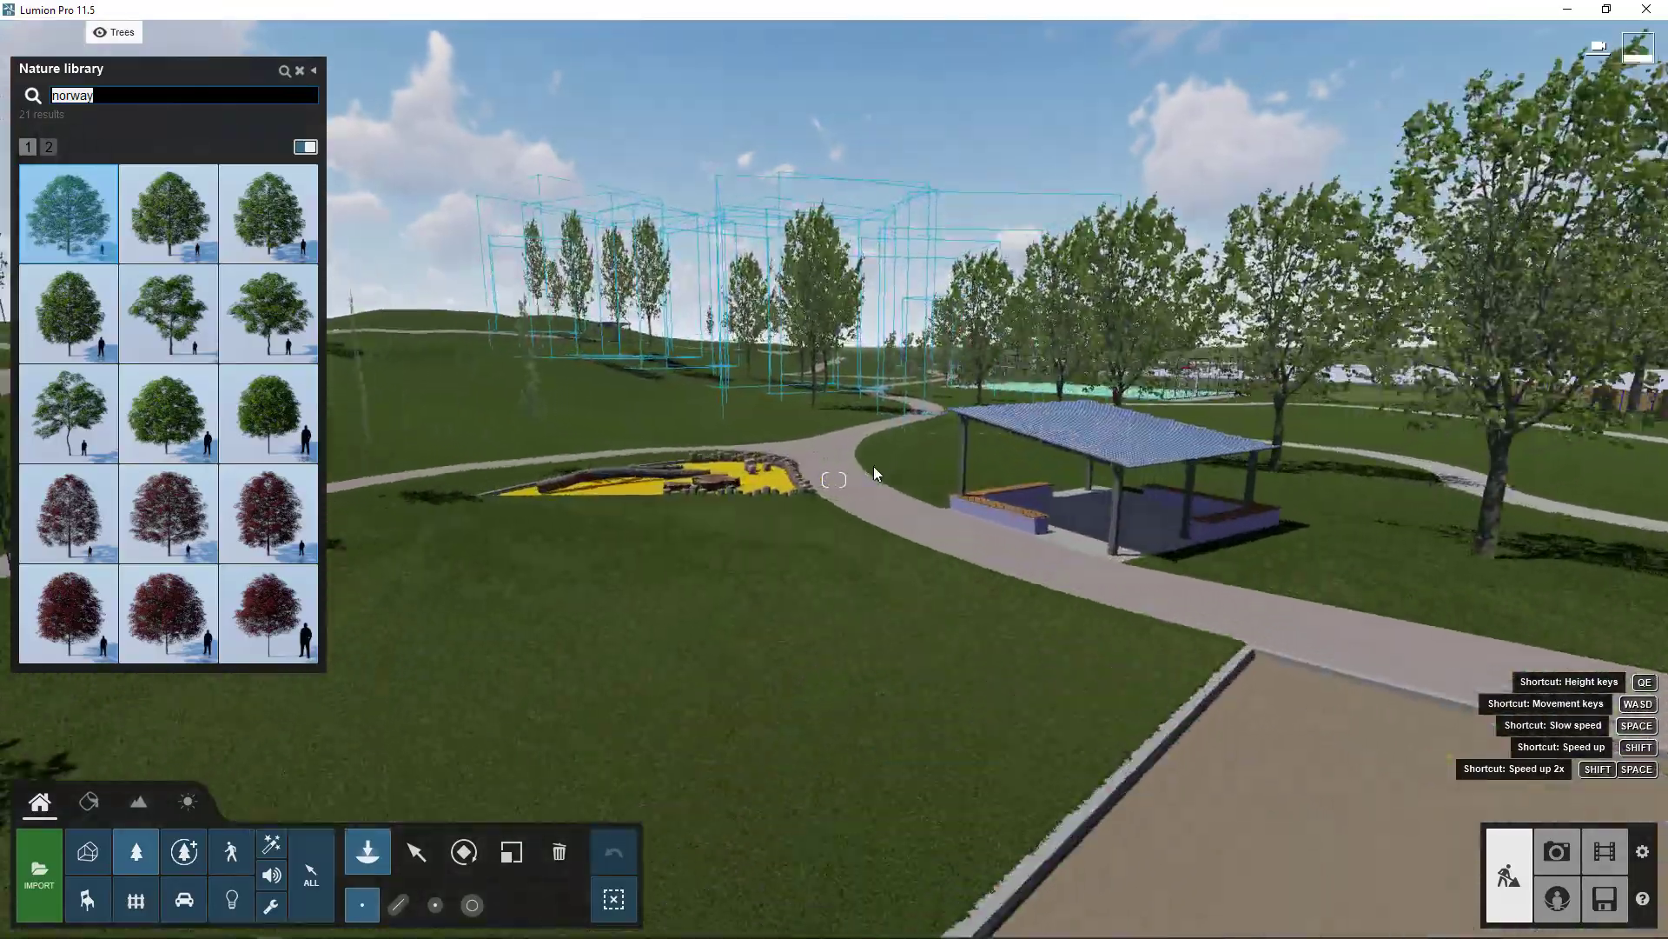
key(s)
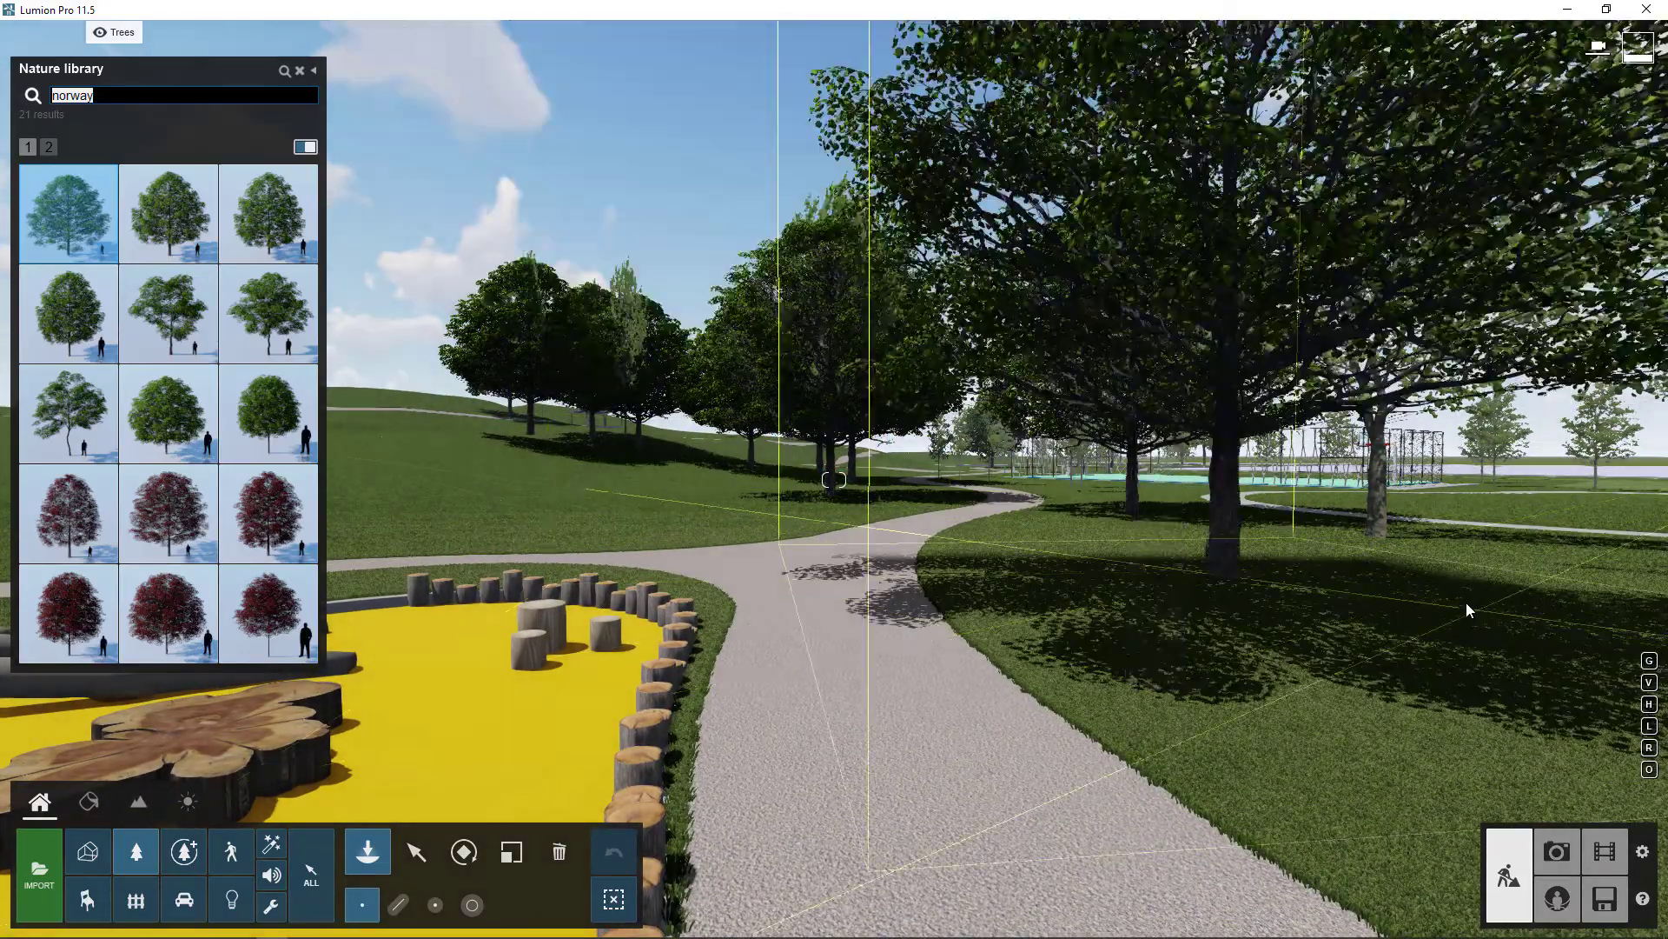
key(s)
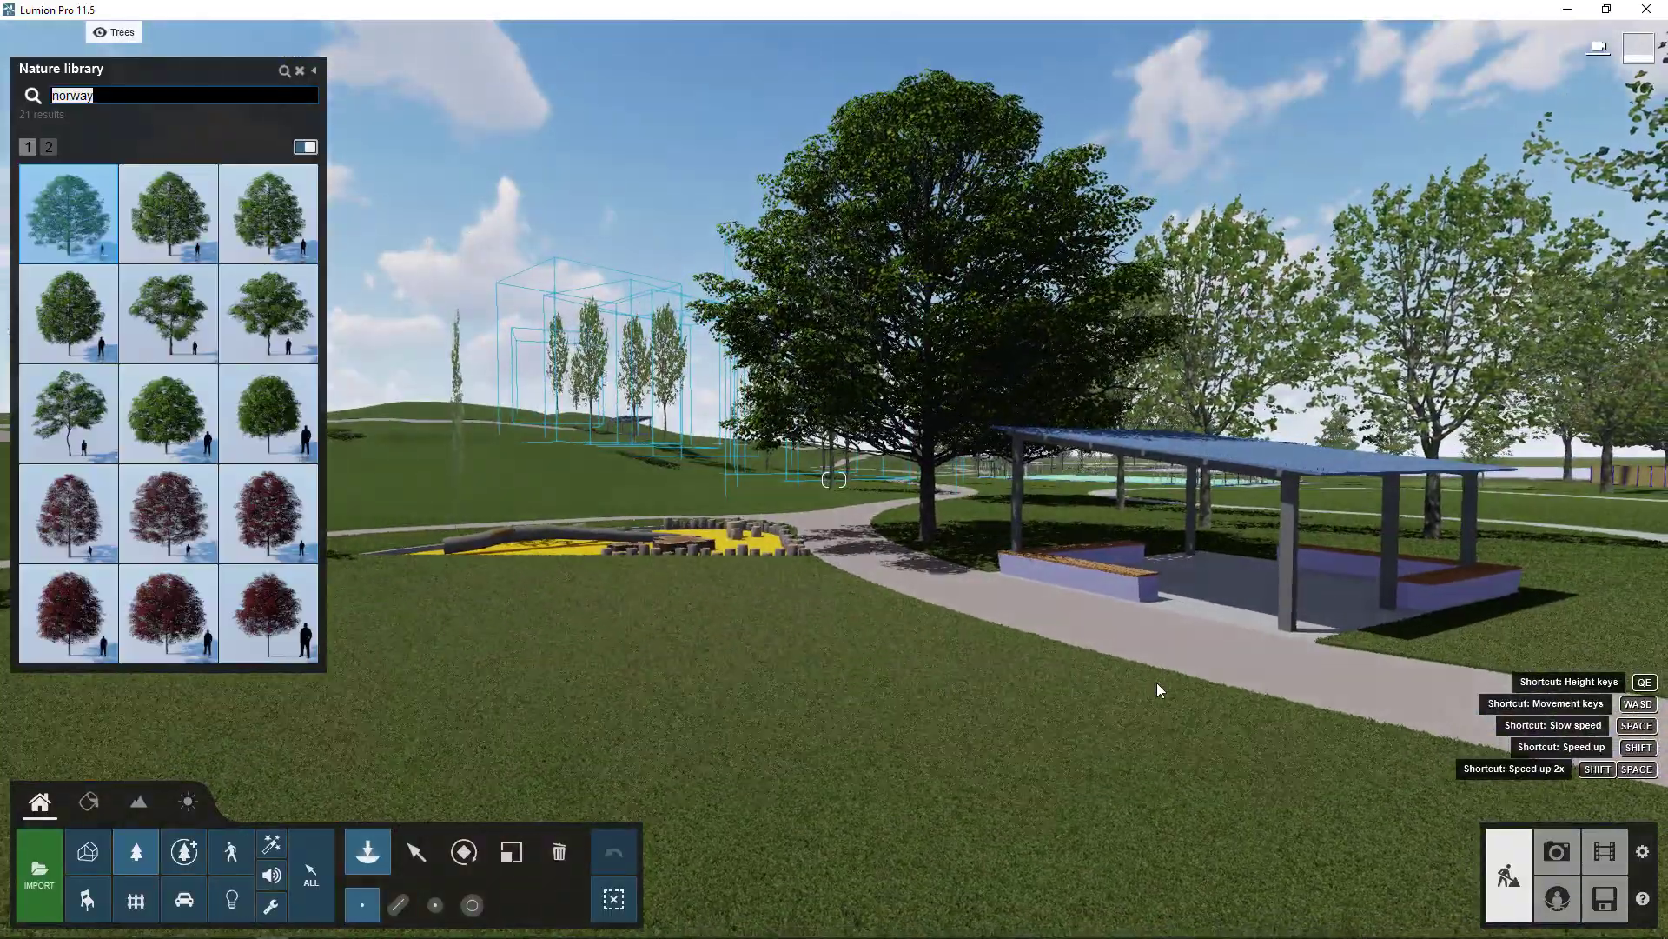
key(e)
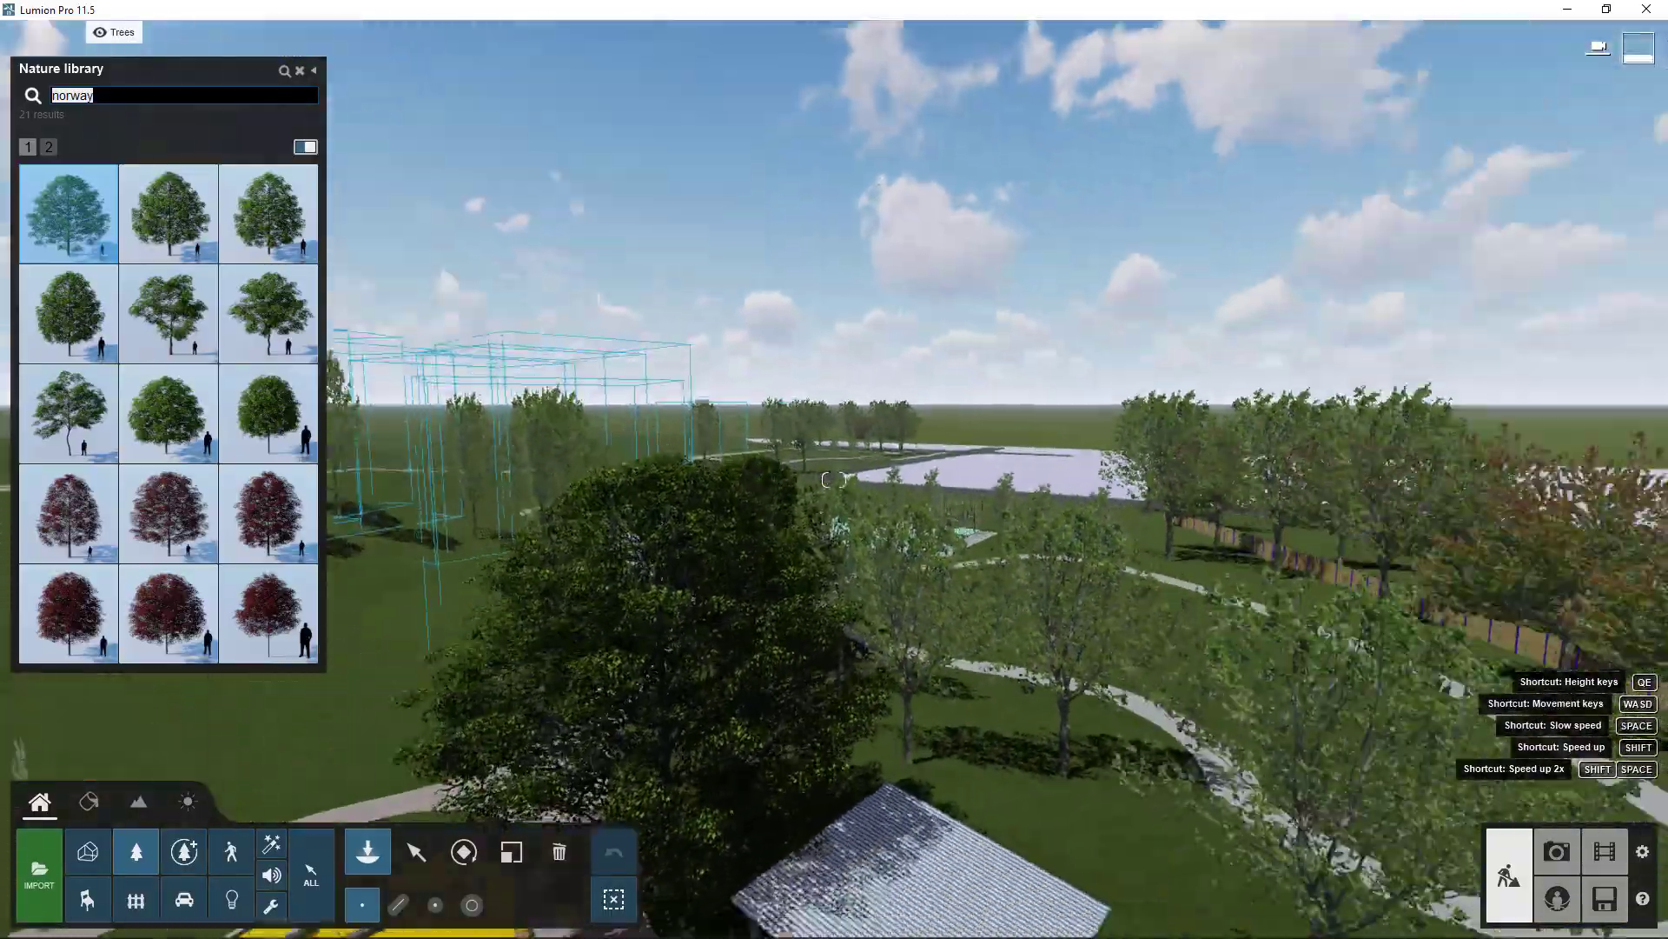
right_drag(1061, 452, 1166, 519)
click(1074, 493)
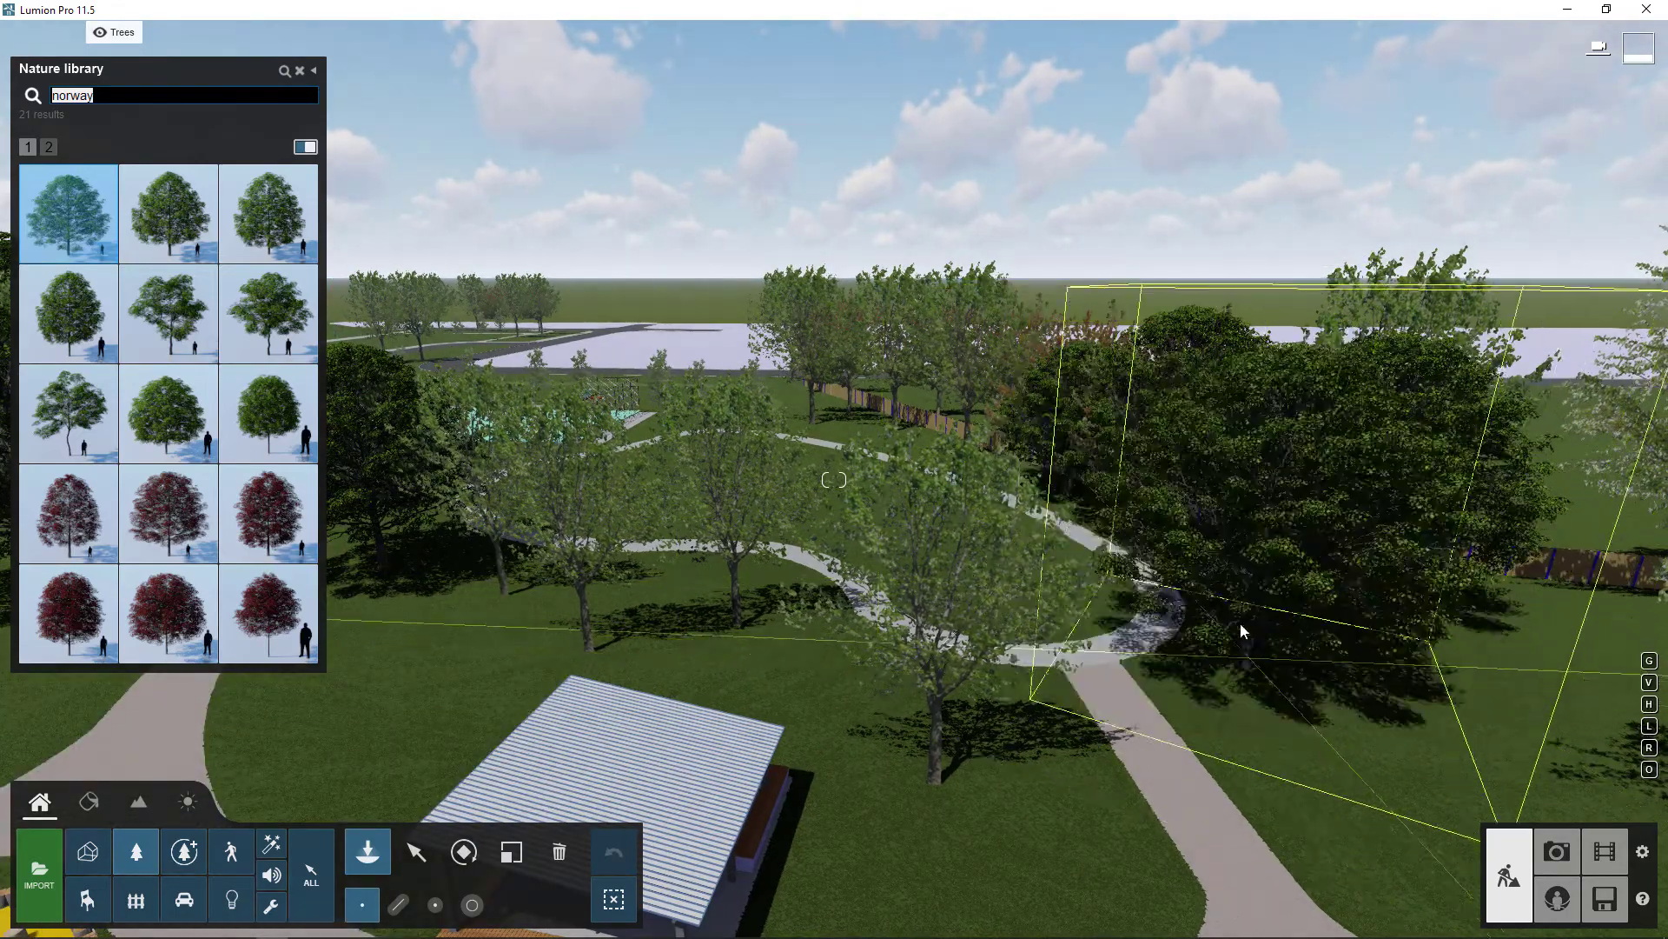
click(738, 557)
right_drag(739, 557, 1099, 637)
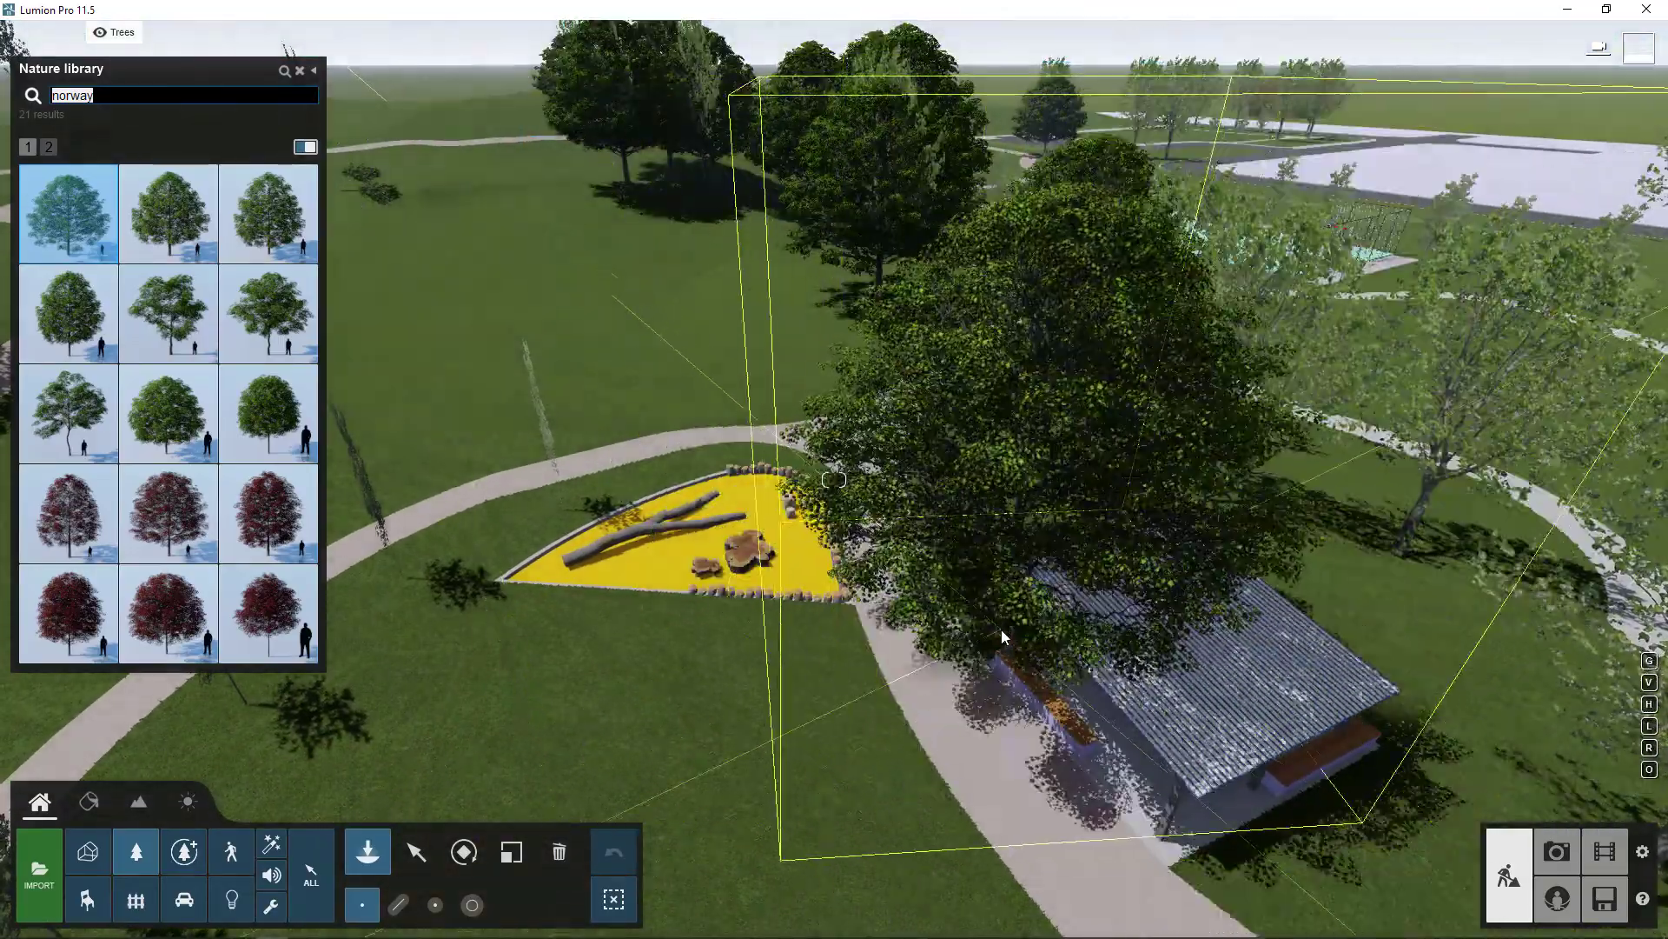
Choose NorwayMaple M5 from the results and place it beside the yellow playground and at the existing trees behind the shelter
right_drag(900, 346, 996, 352)
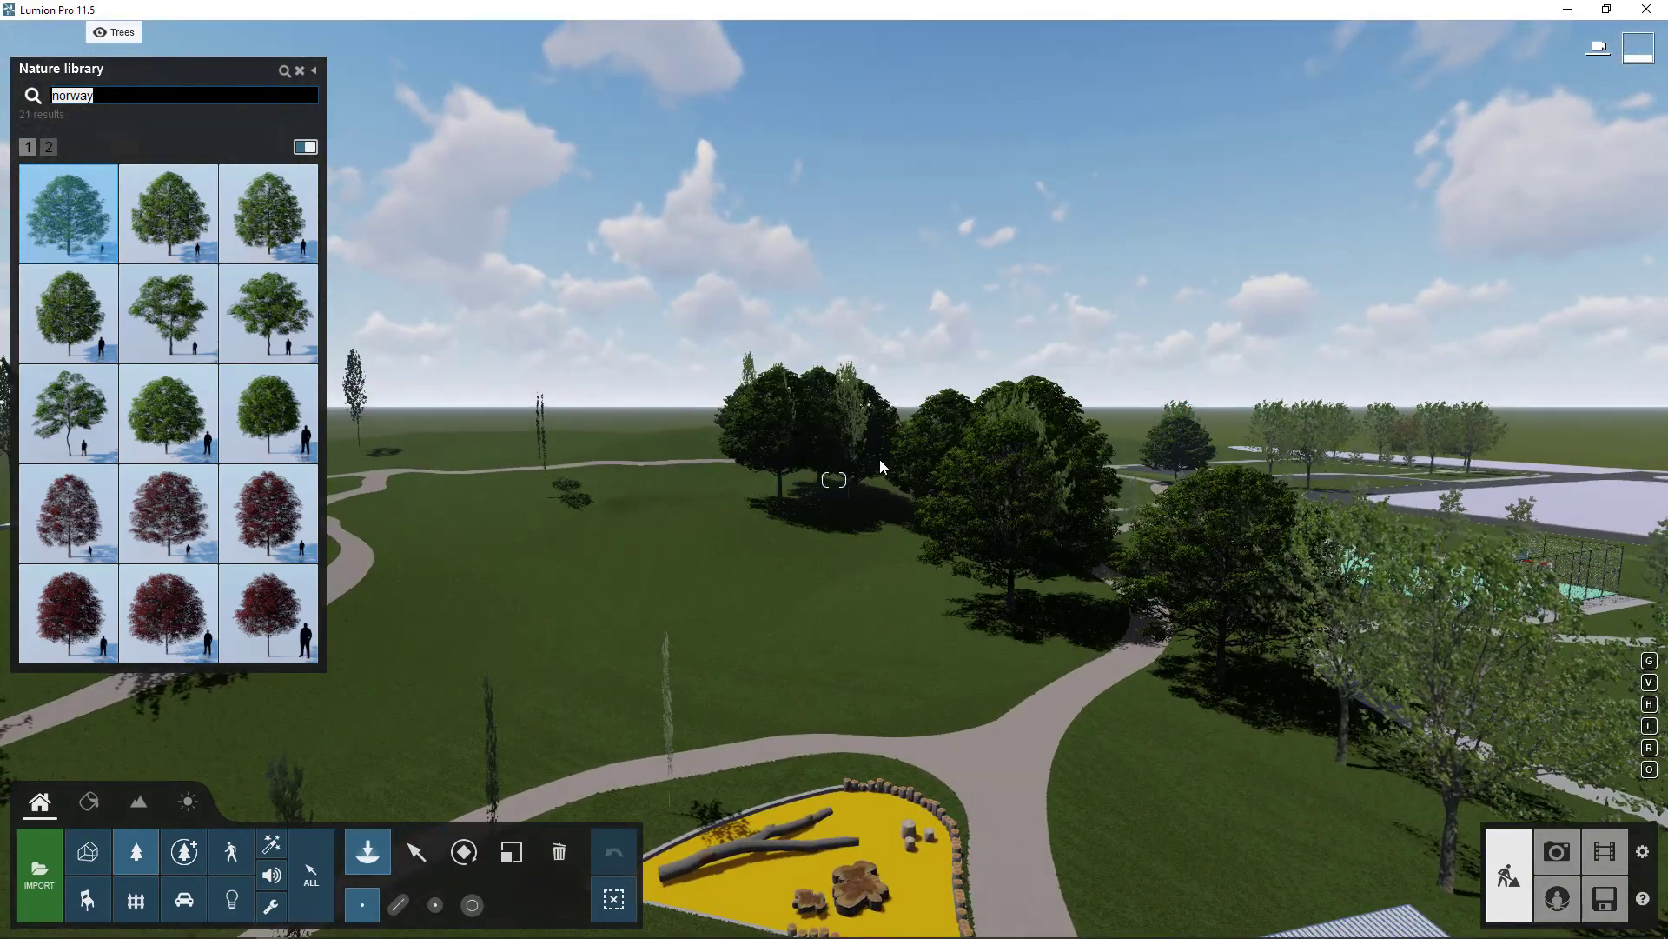
right_drag(959, 516, 847, 495)
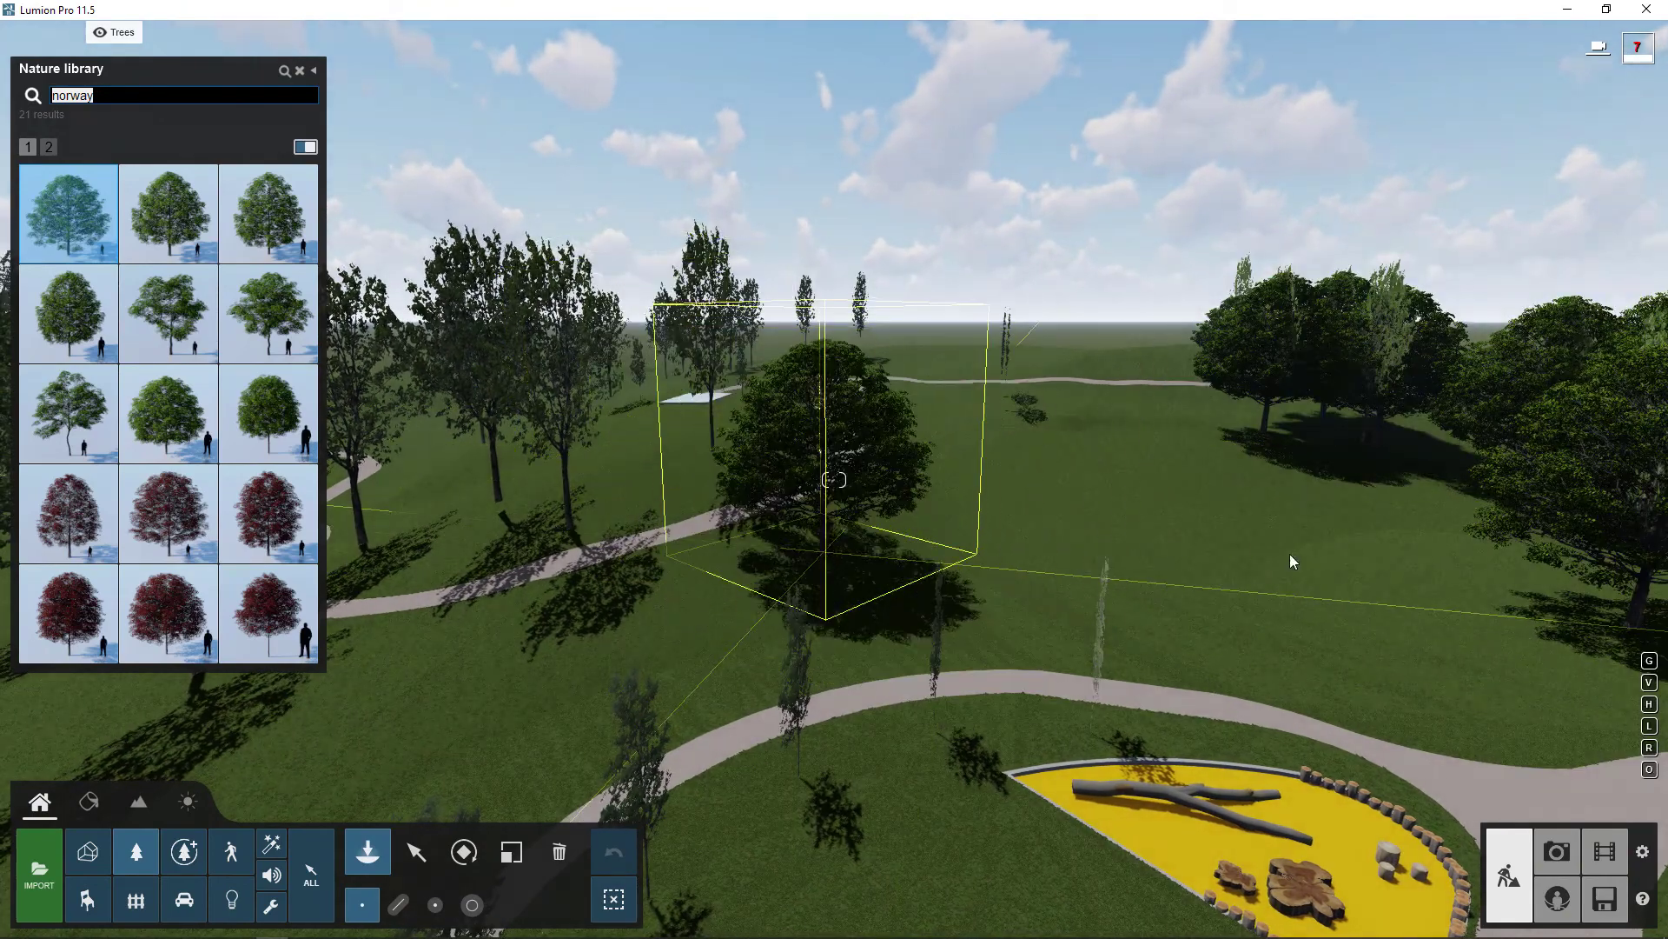
right_drag(967, 627, 1217, 617)
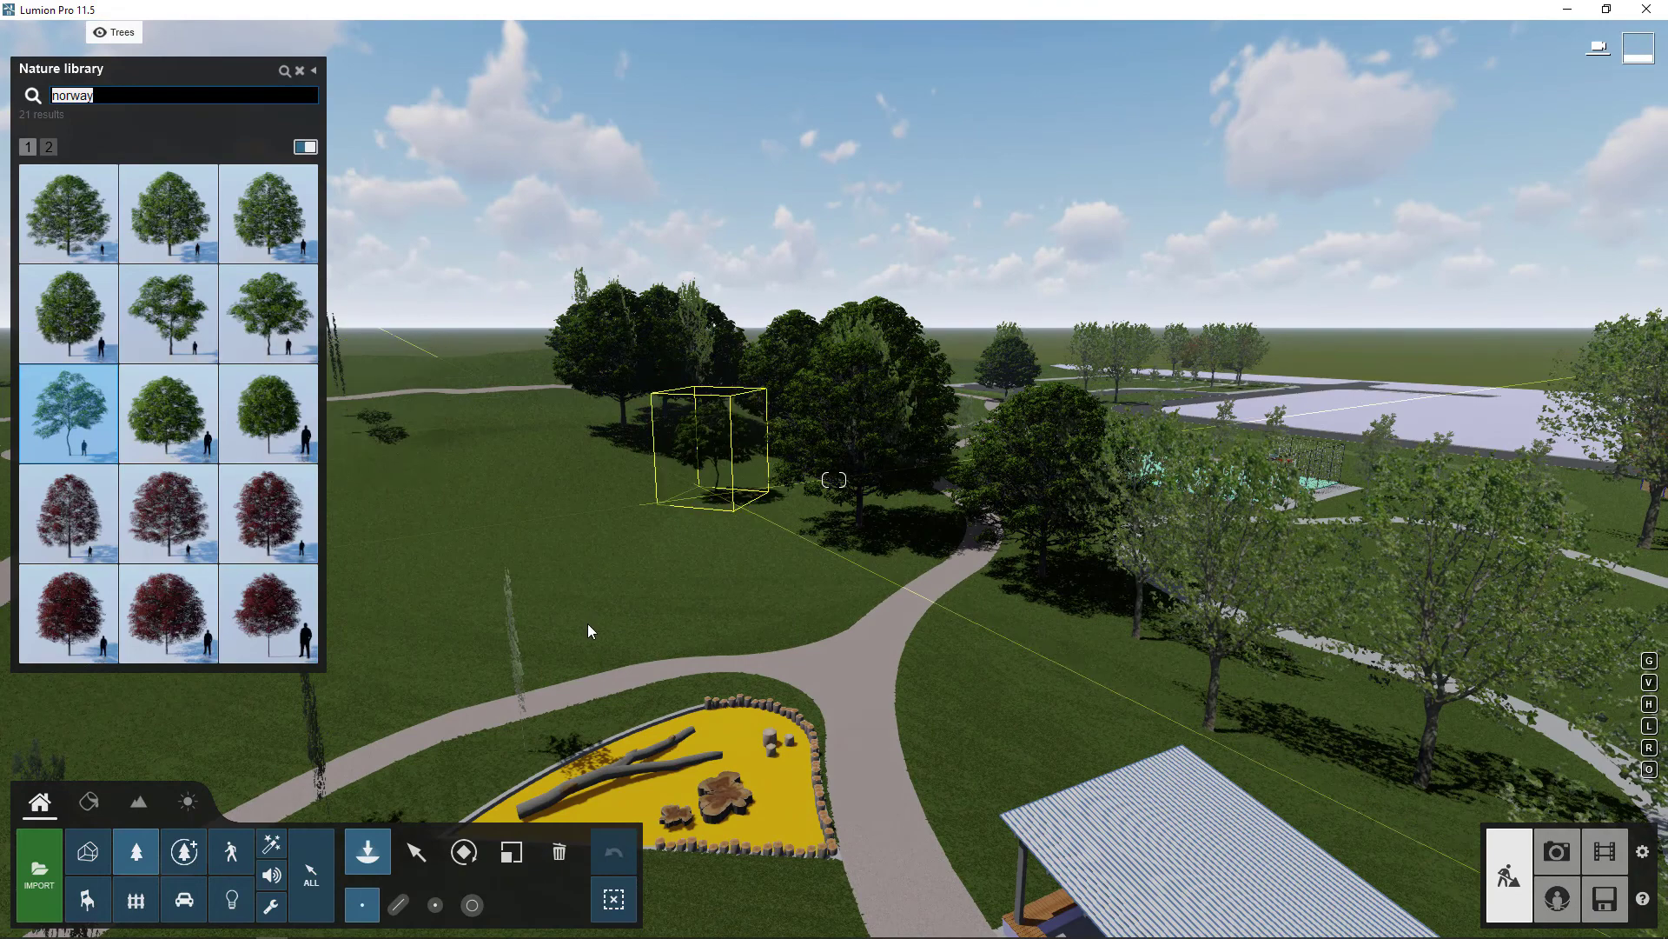
click(527, 723)
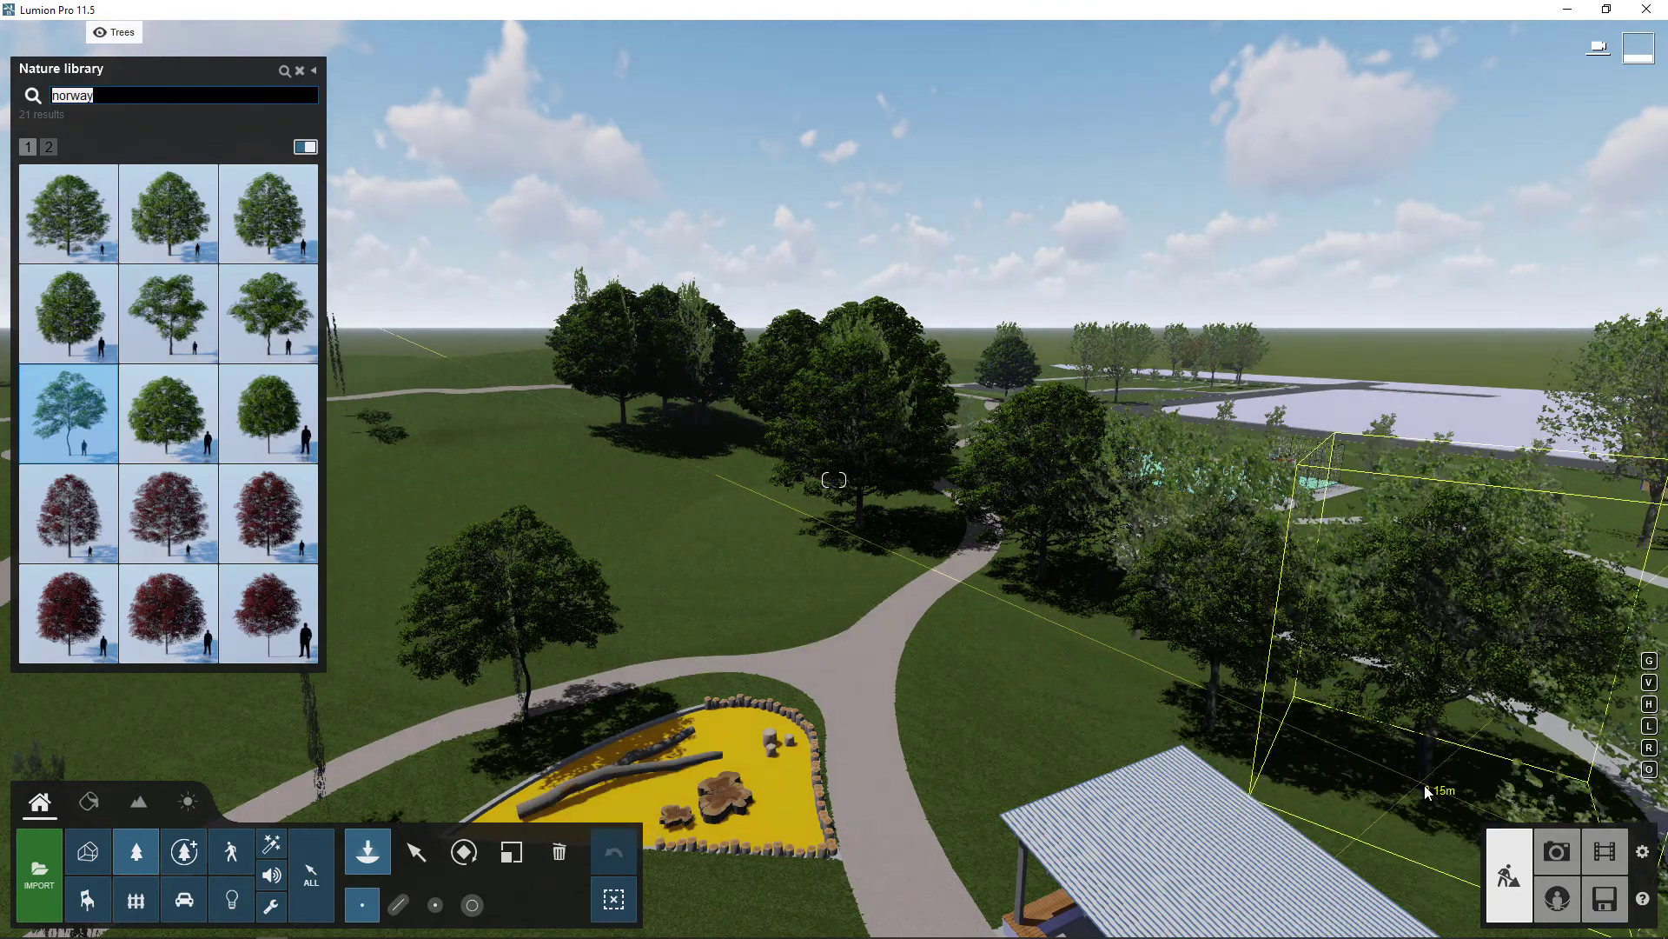
right_drag(956, 656, 878, 477)
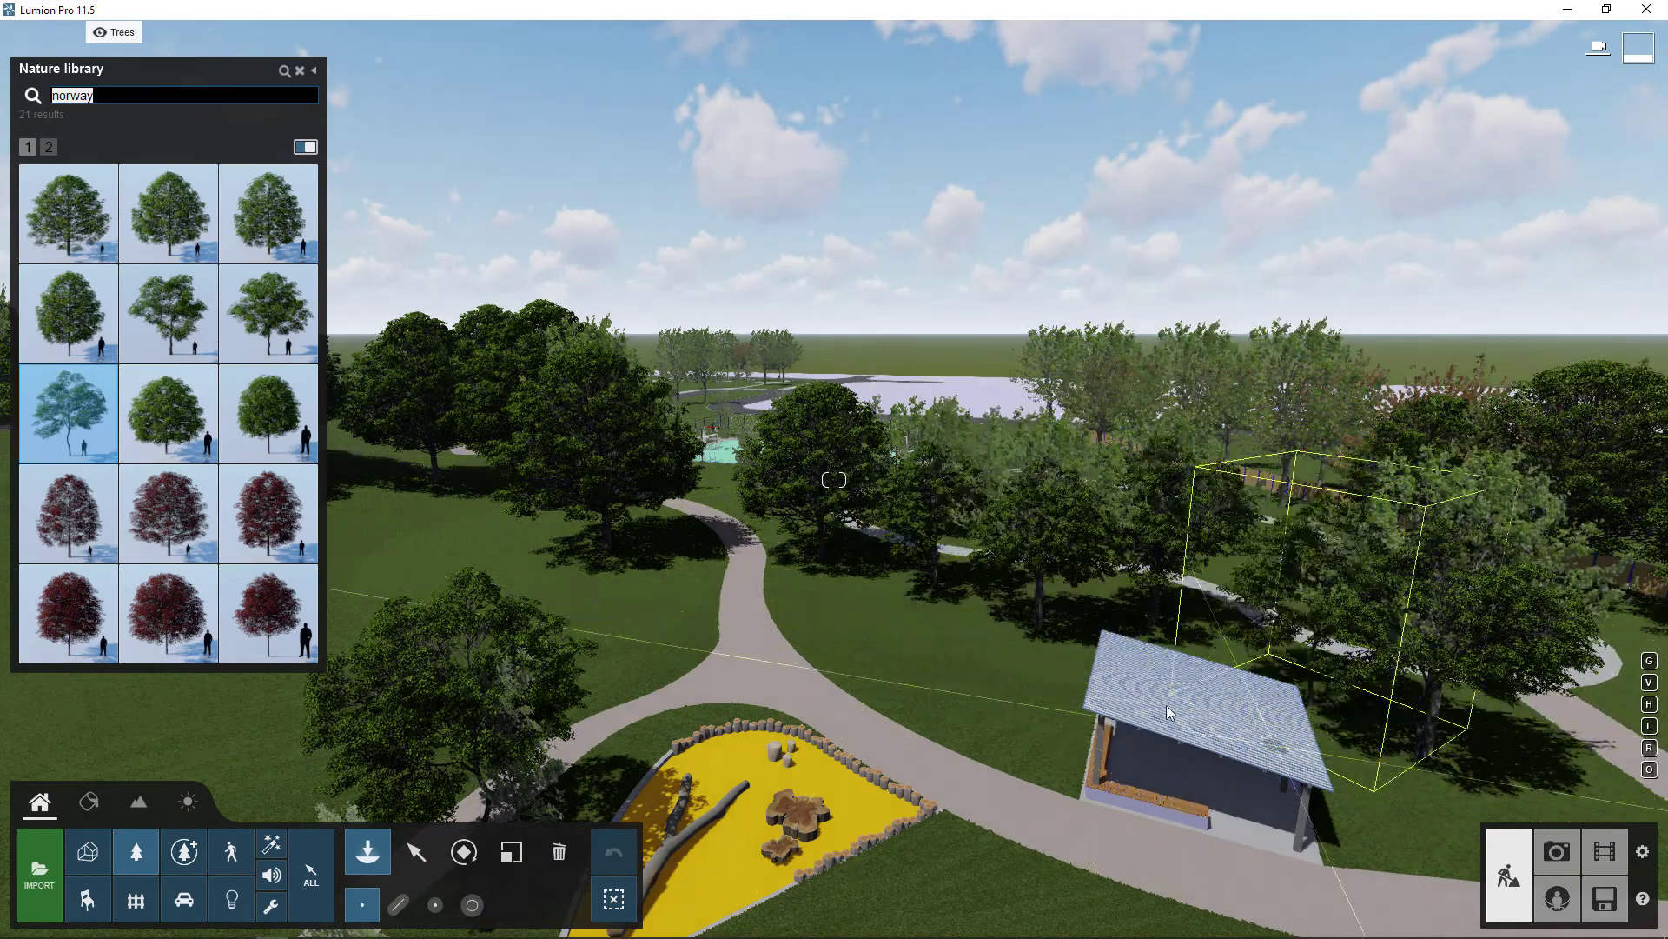
right_drag(764, 513, 665, 581)
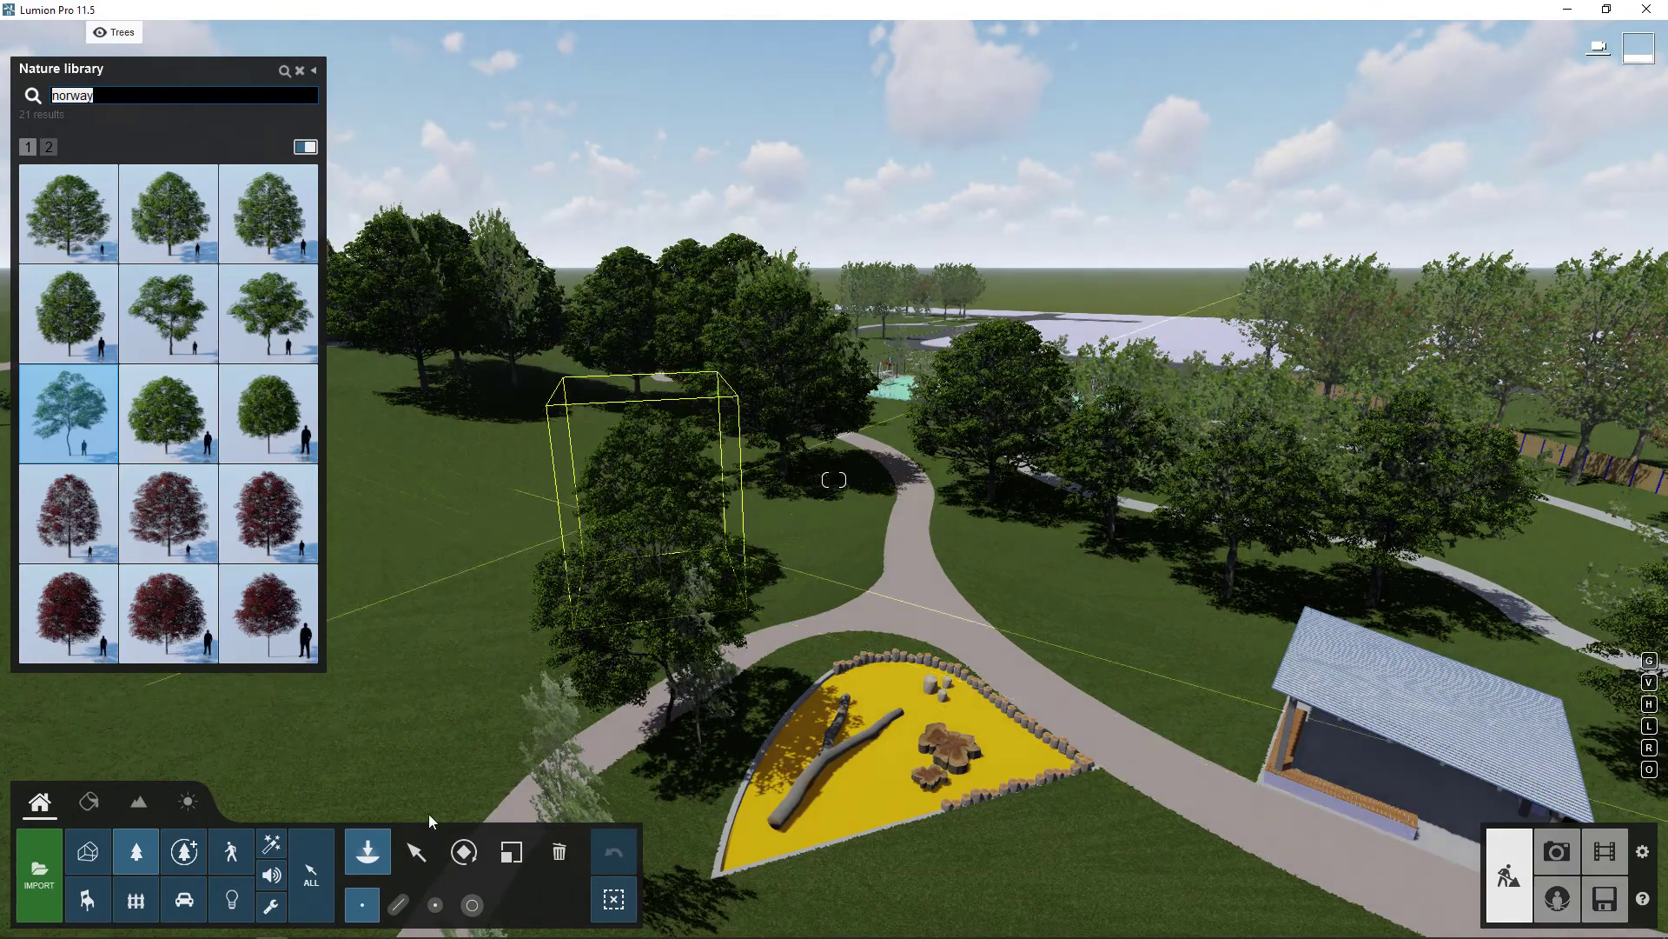
Select the maple beside the playground and extend the selection to all objects in the same category
click(416, 851)
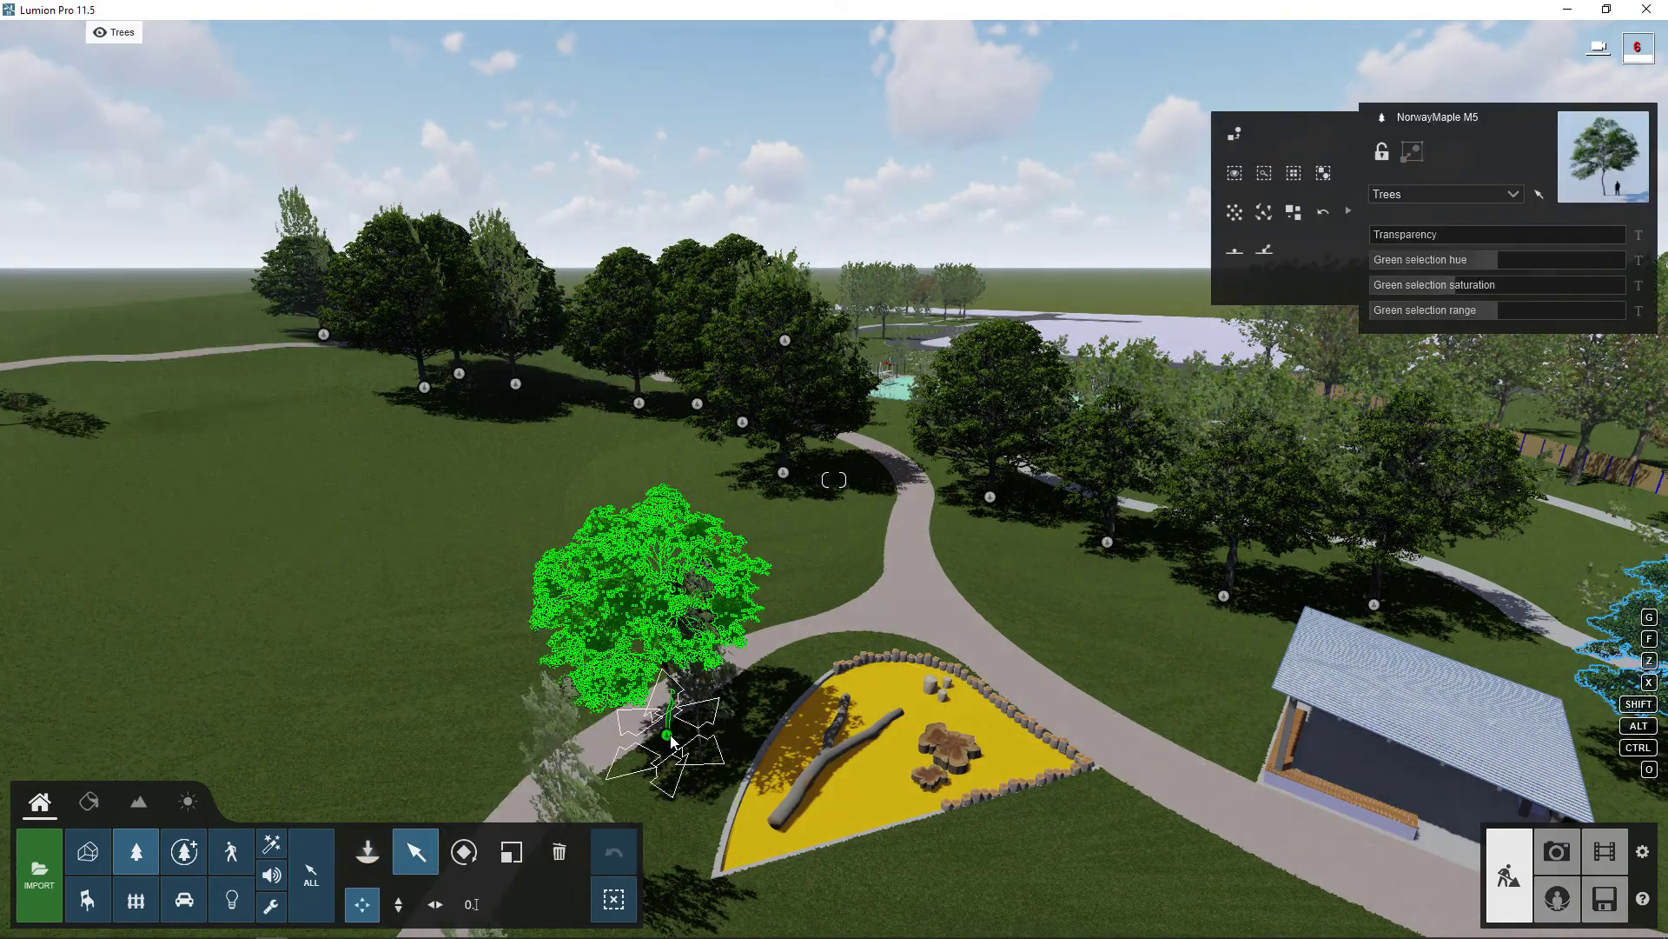
click(670, 736)
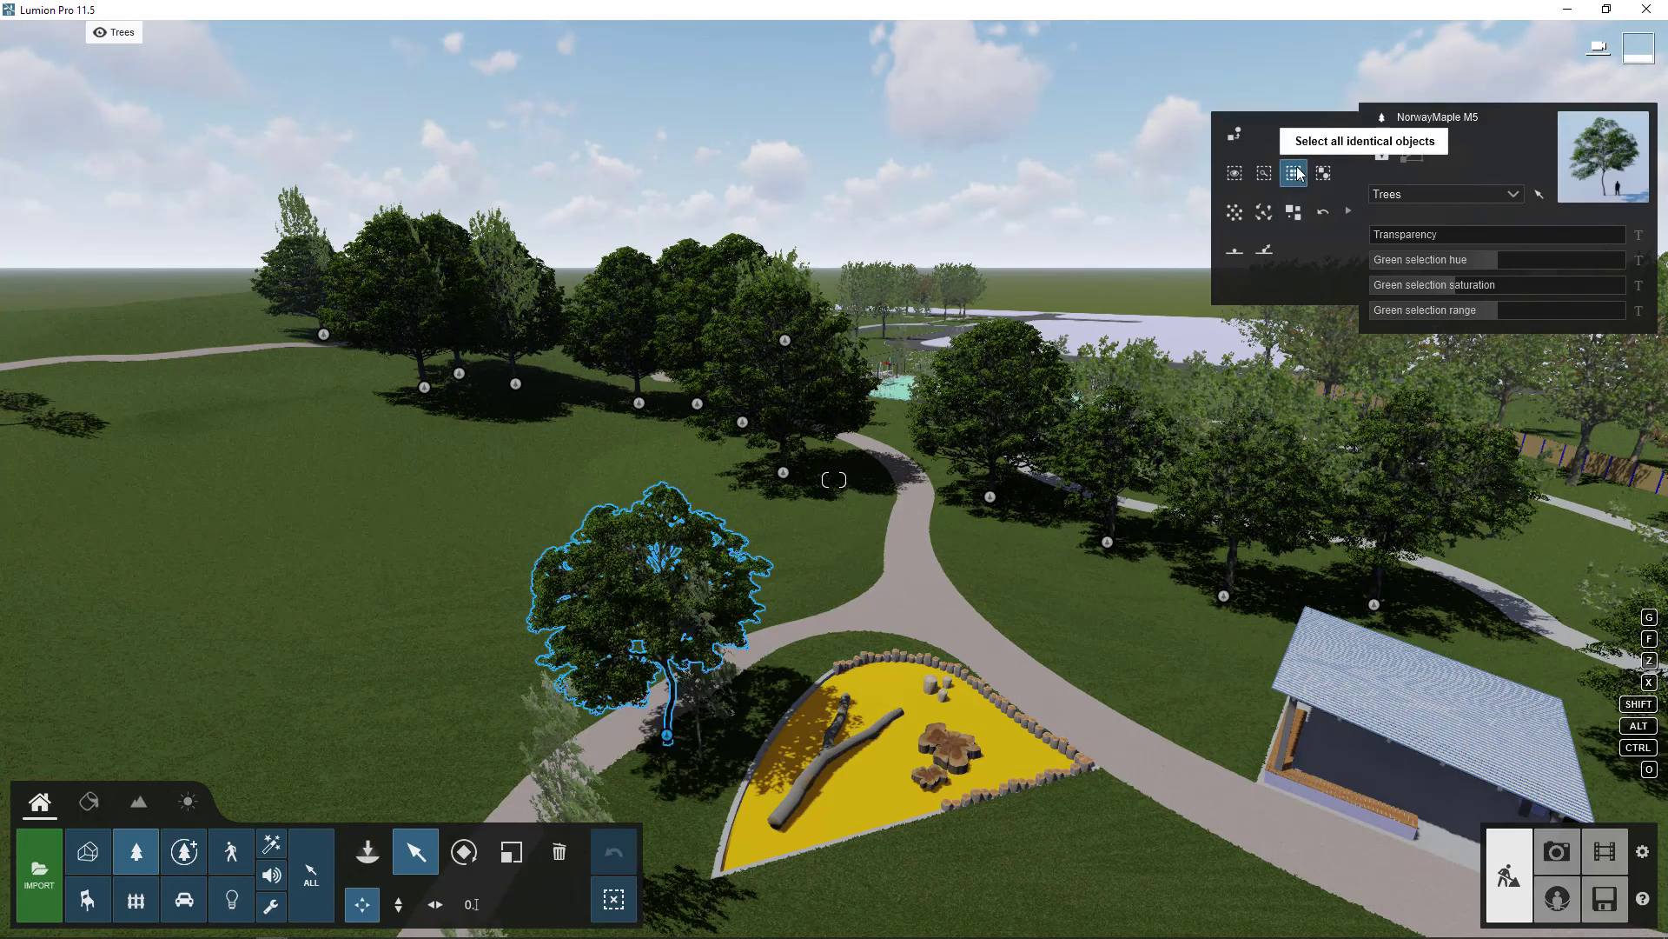
right_drag(1325, 178, 999, 209)
right_drag(835, 480, 645, 638)
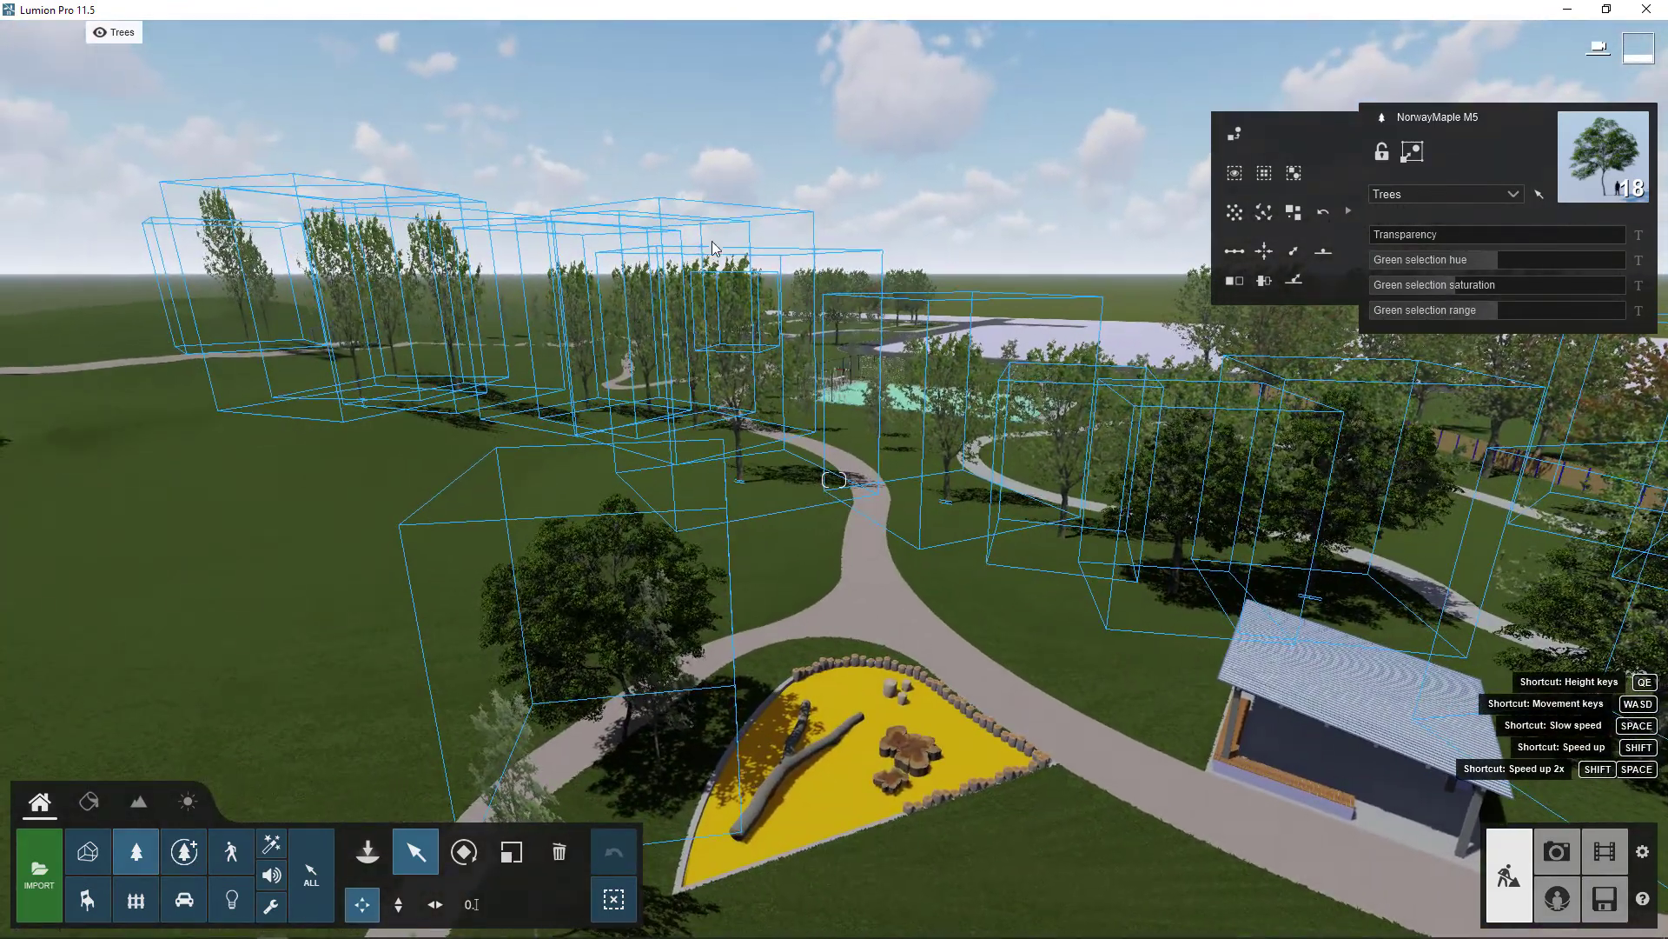
Clear the selection and select the maple beside the playground together with all identical trees
click(613, 900)
click(624, 750)
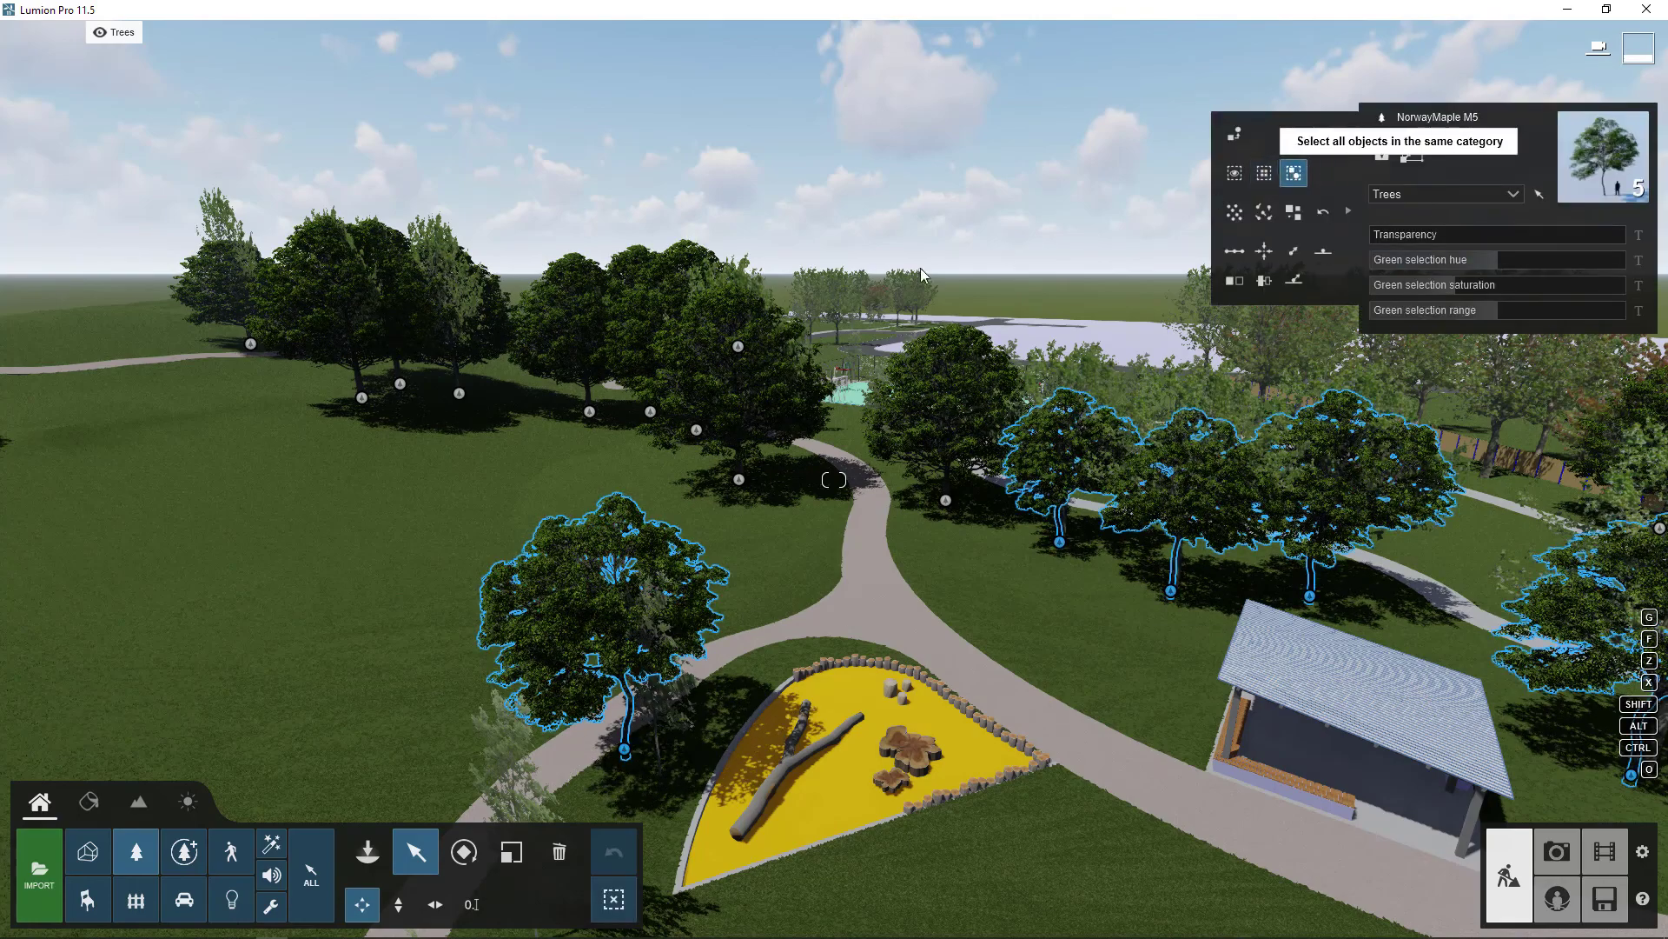
right_drag(922, 275, 737, 530)
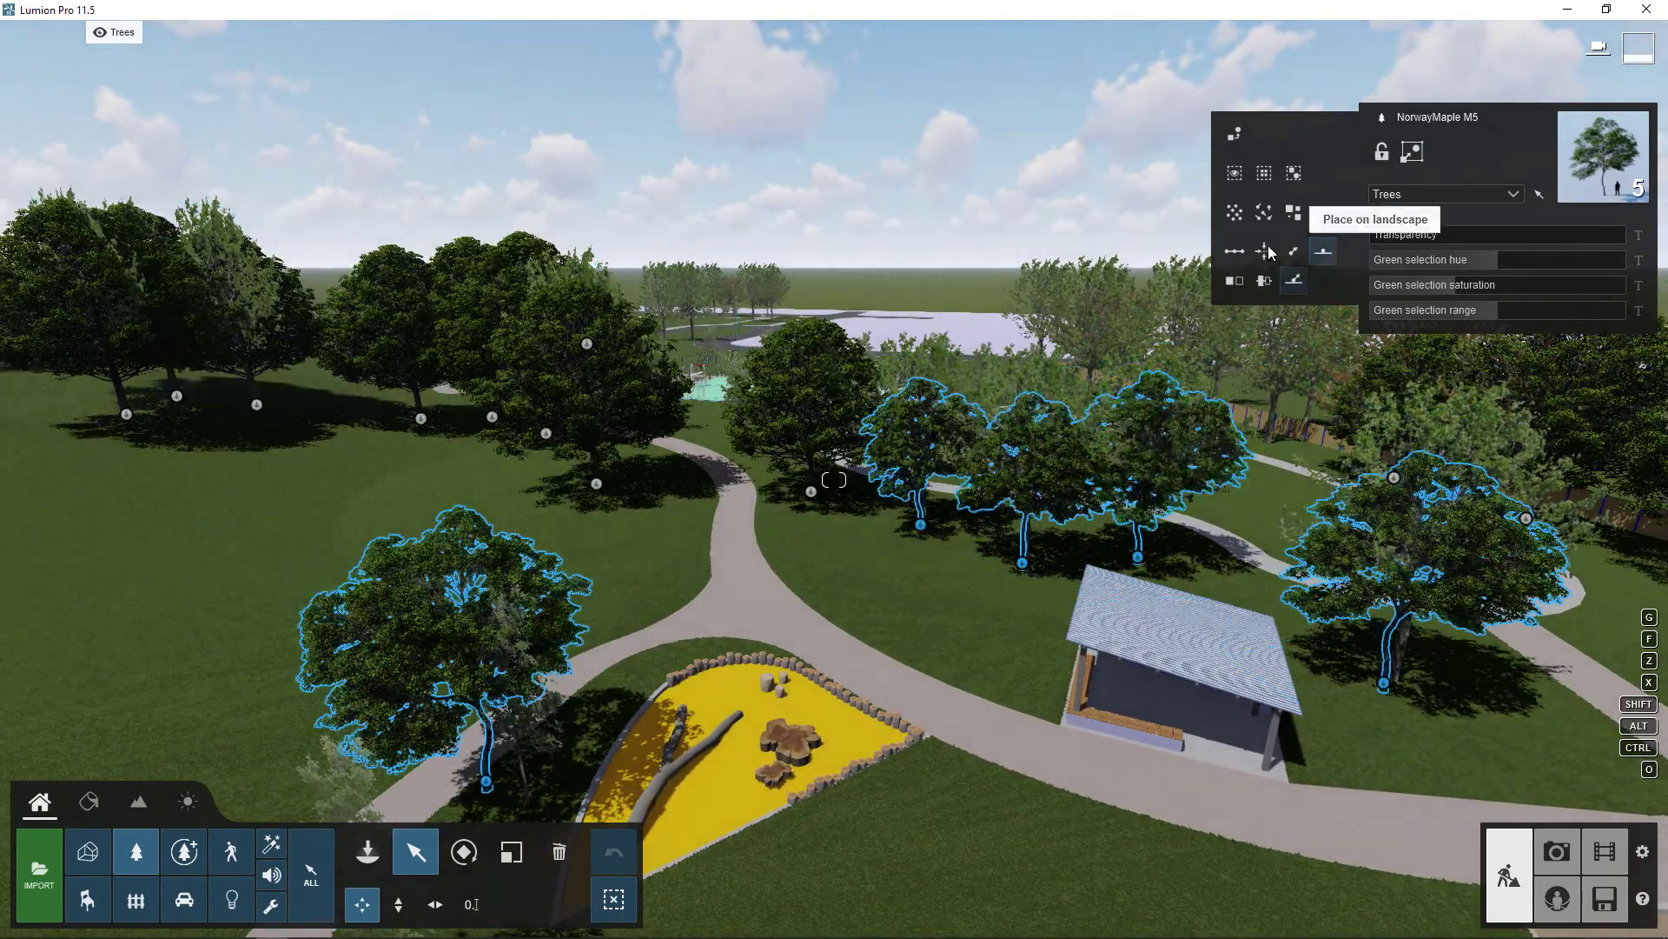
Randomize the size and rotation of the selected NorwayMaple M5 trees and apply the size and rotation reset
click(1292, 218)
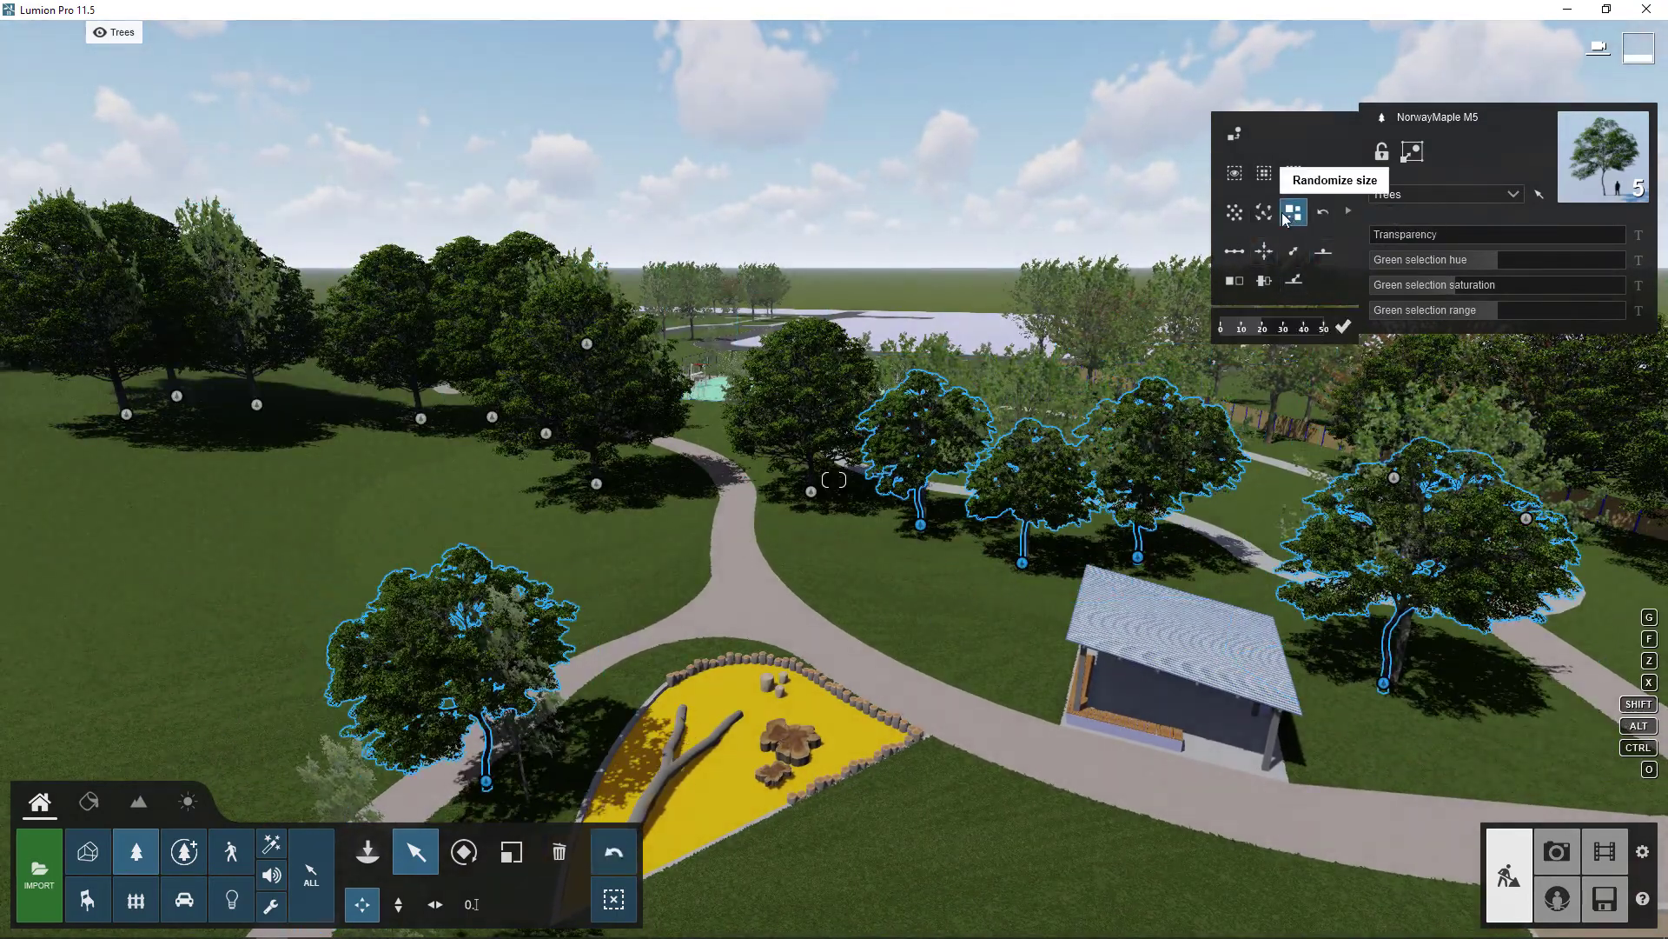
click(1267, 214)
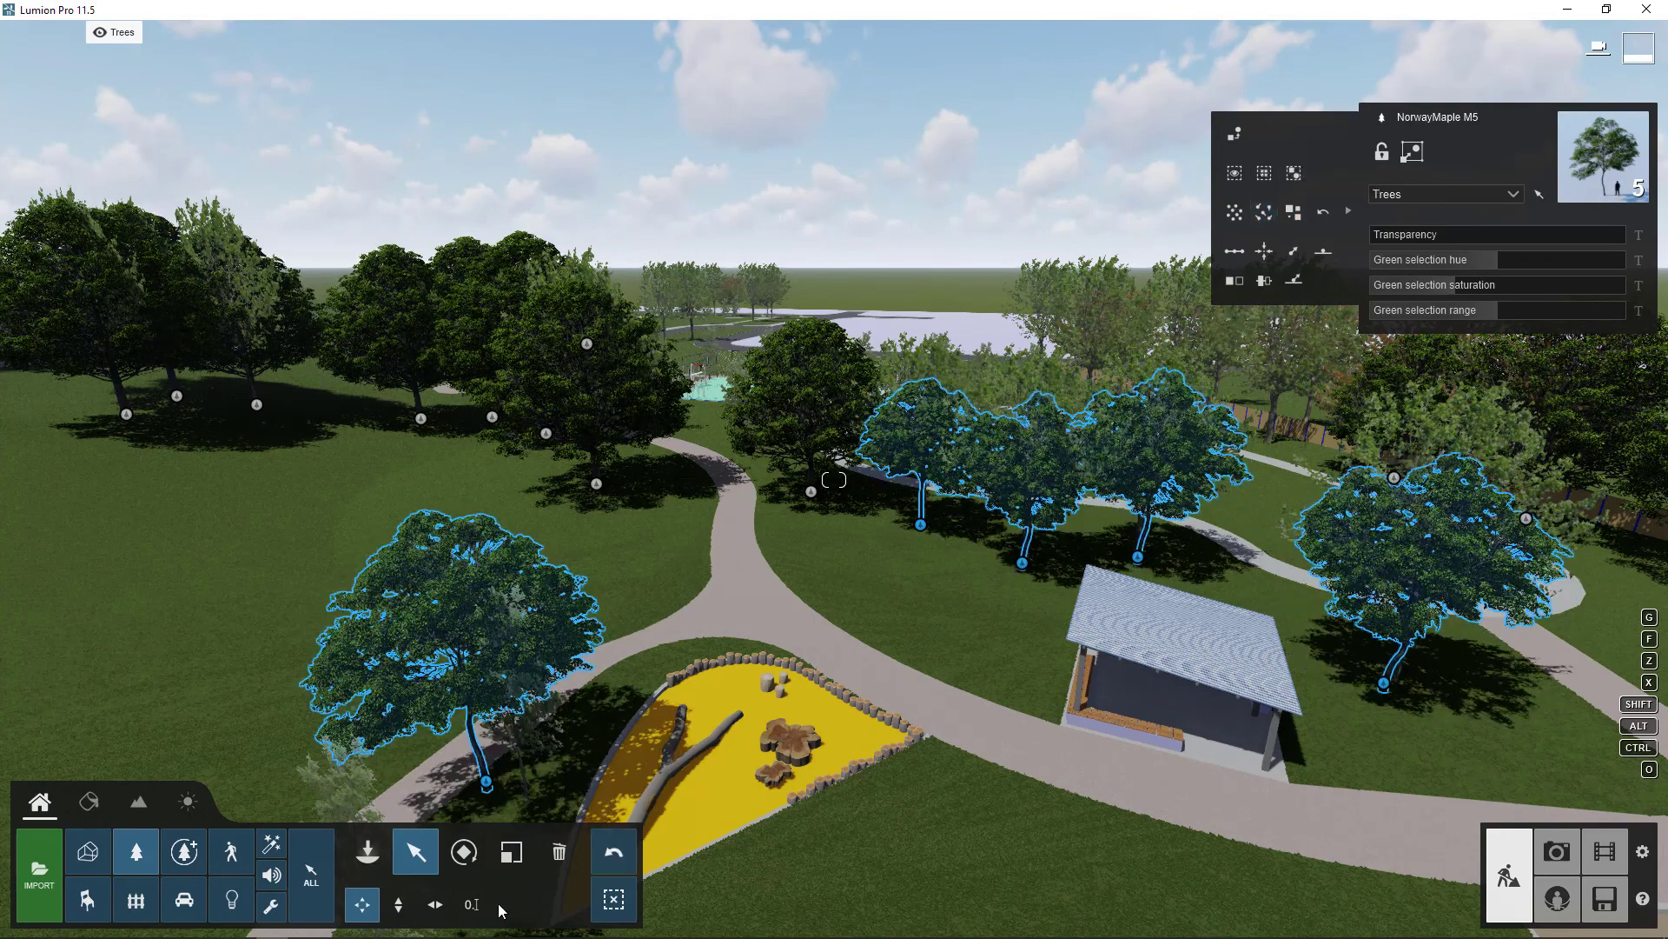
click(1324, 214)
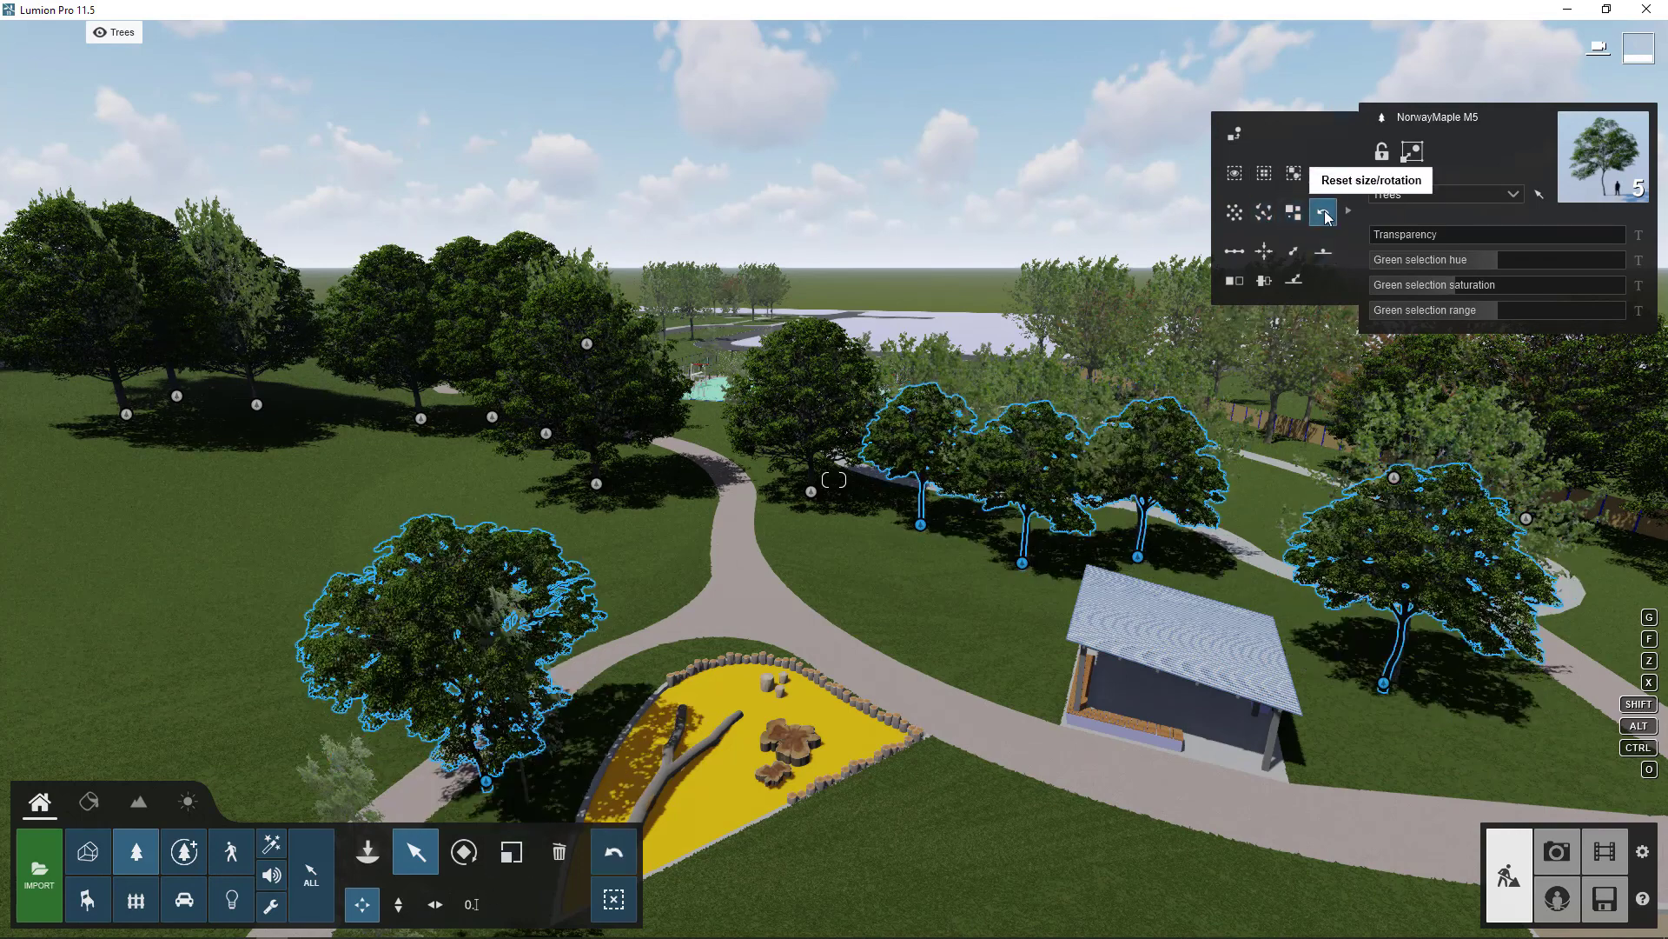
Enlarge the selected maples together, clear the selection and enlarge only the middle tree of the row behind the shelter
click(936, 503)
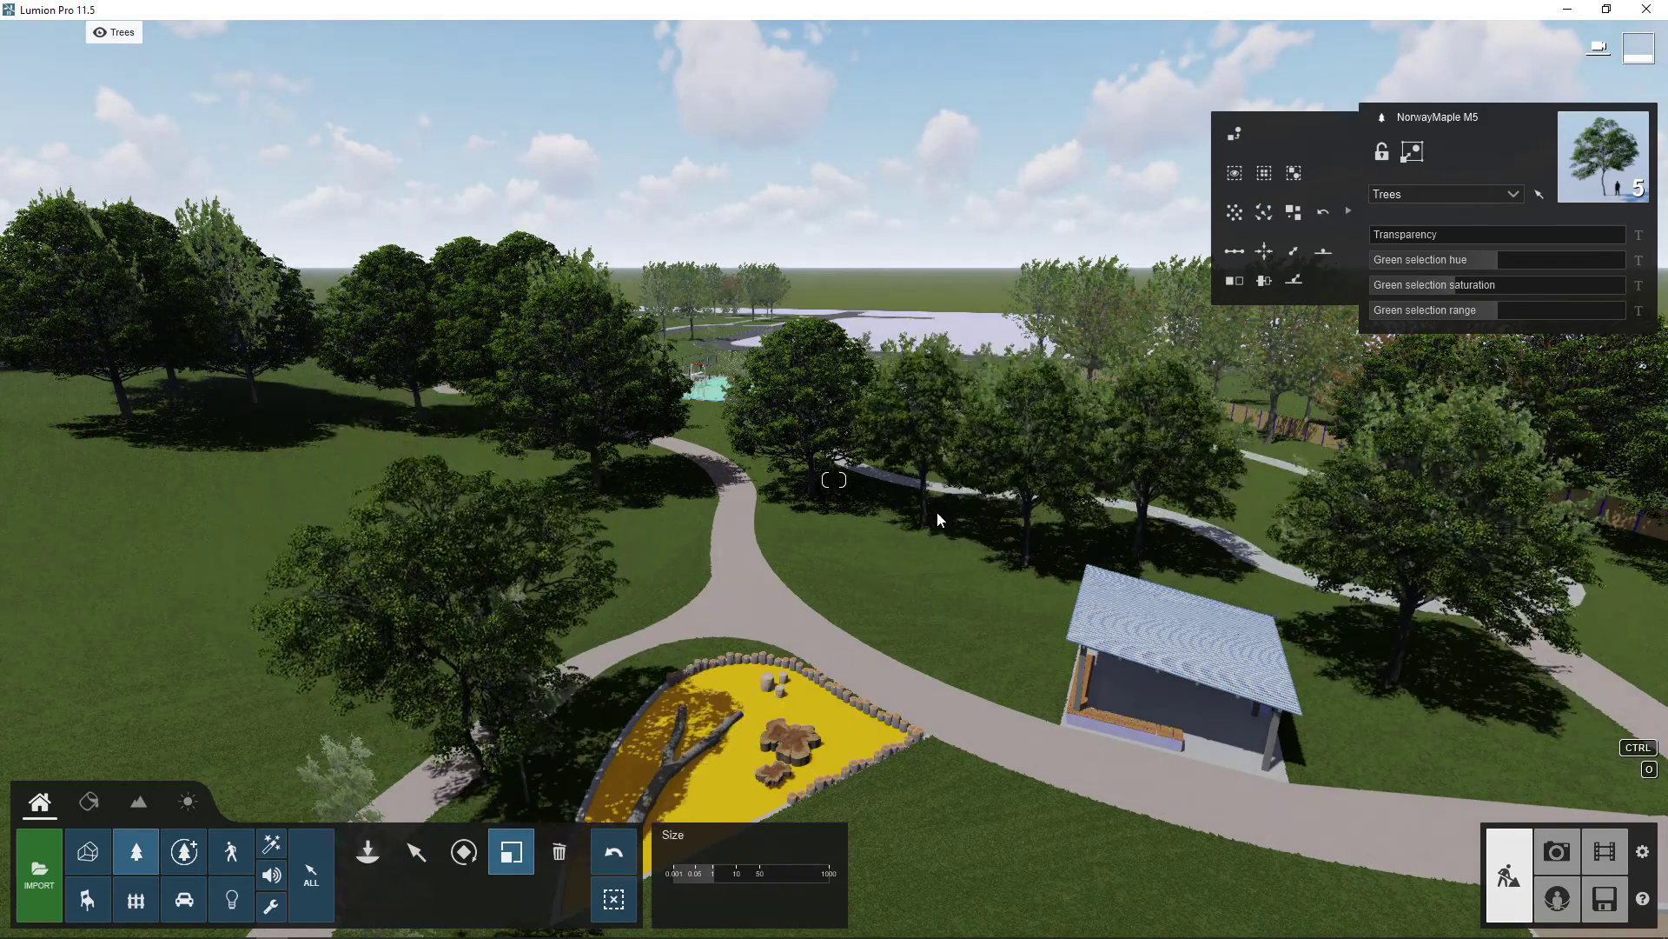
drag(940, 506, 940, 515)
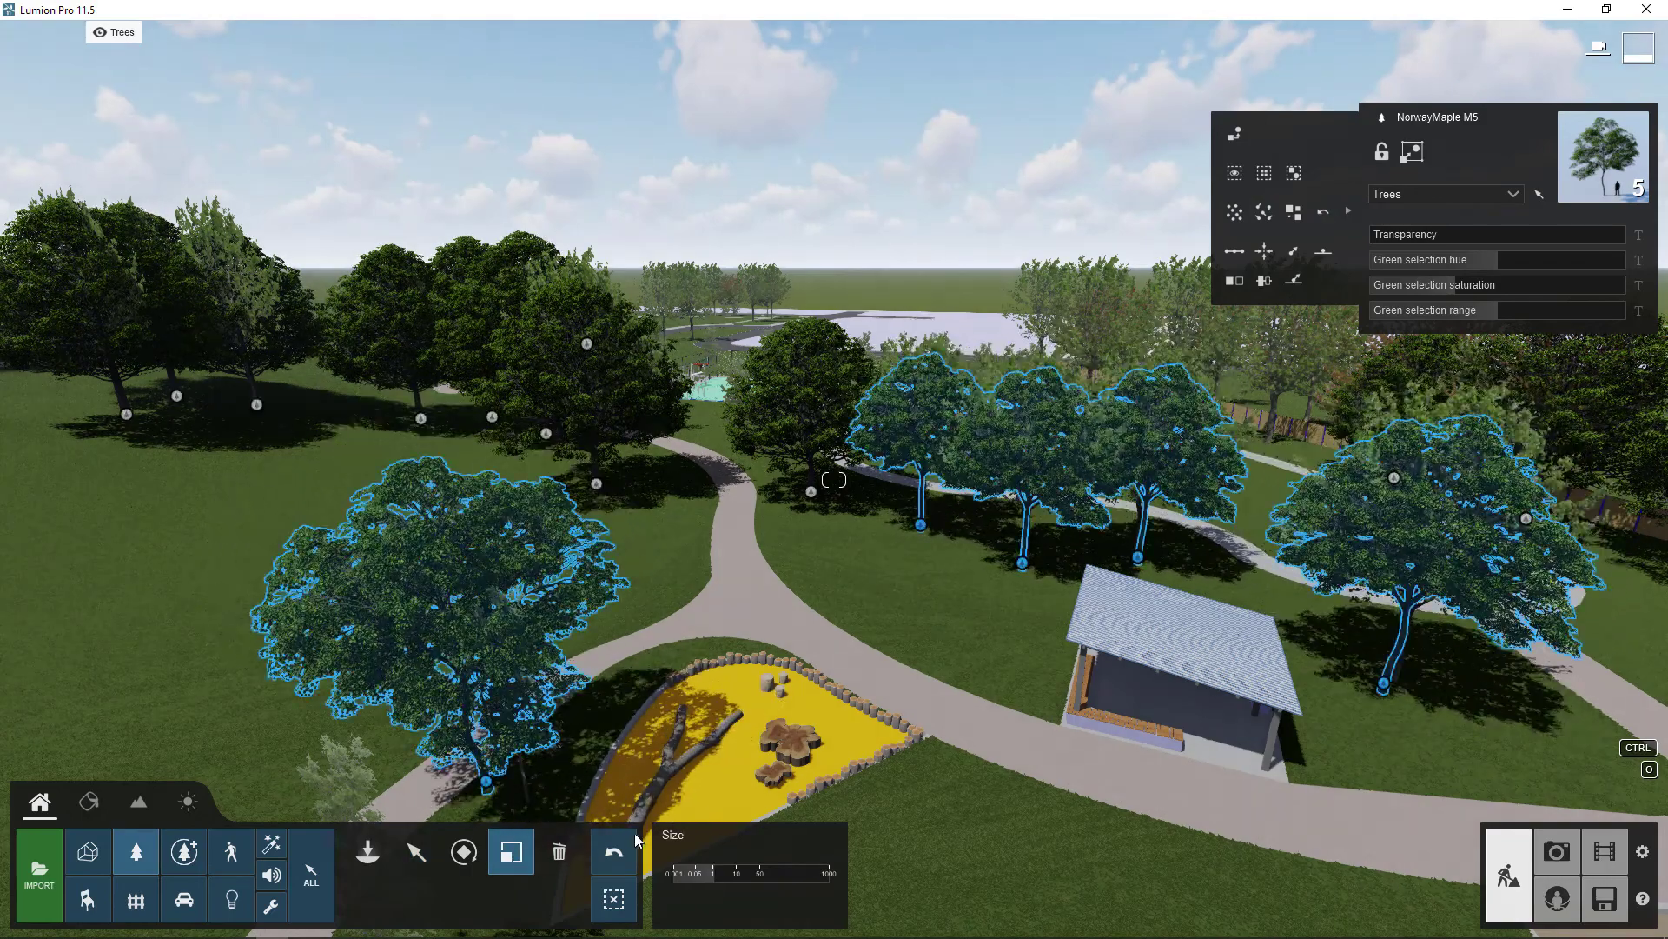
click(614, 900)
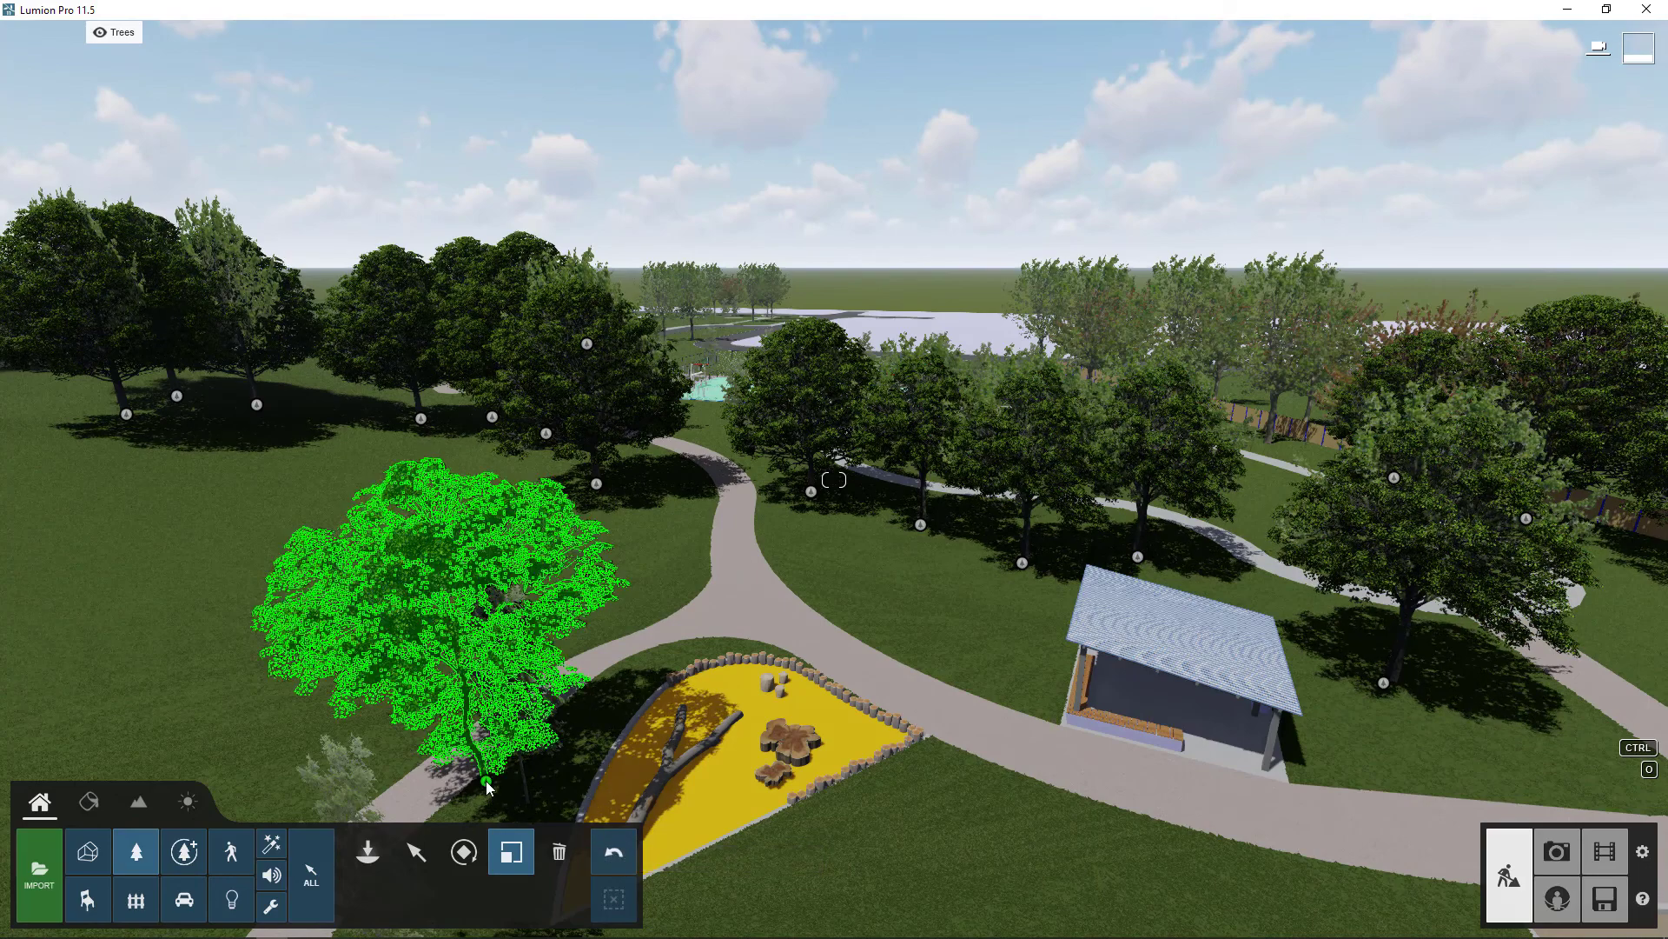
click(1024, 559)
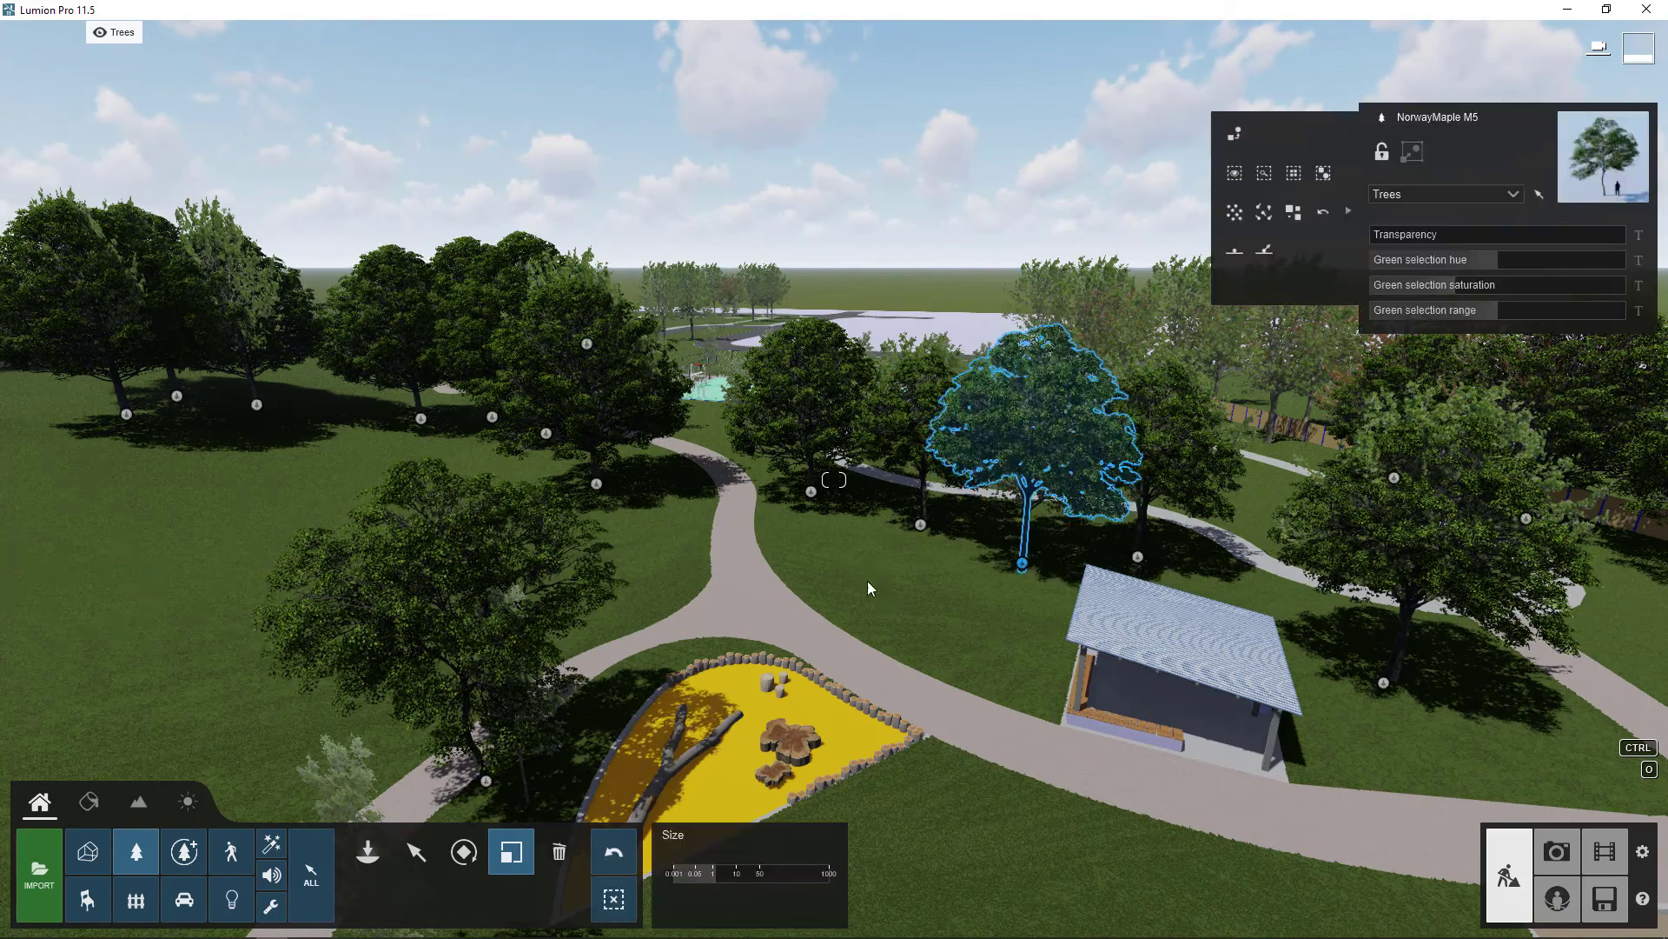
Restore the saved camera of photo 3, facing the playground, and return to build mode
right_drag(868, 581, 987, 607)
right_drag(720, 577, 1407, 513)
right_drag(1008, 444, 738, 665)
right_drag(965, 556, 932, 425)
key(w)
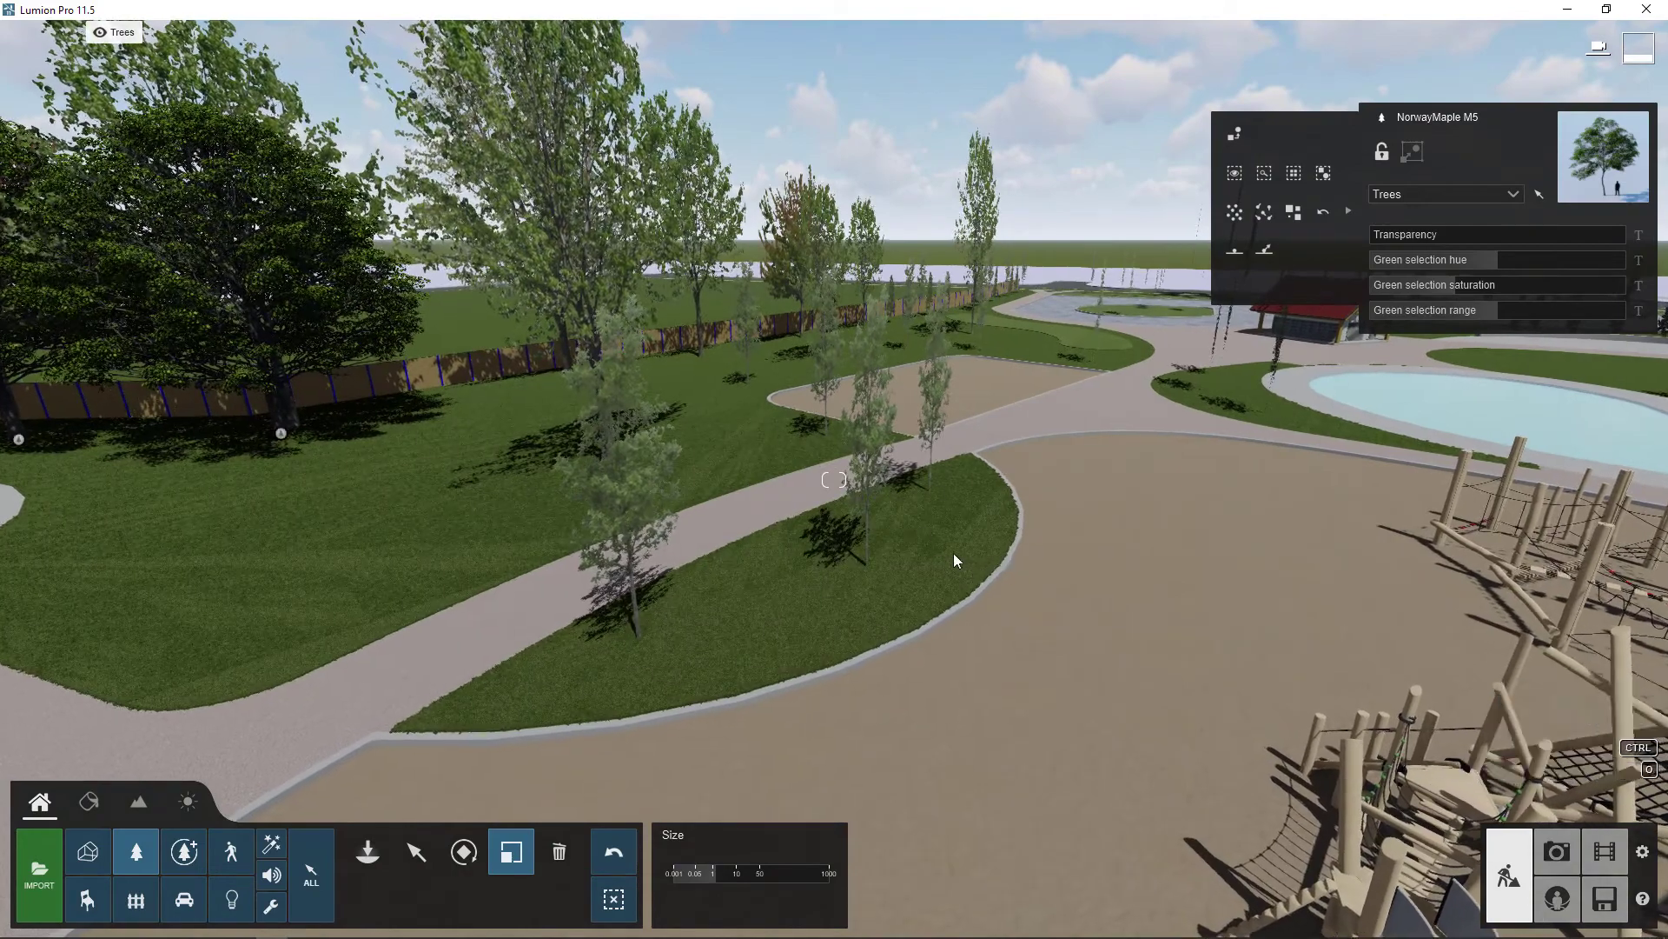
right_drag(685, 670, 685, 671)
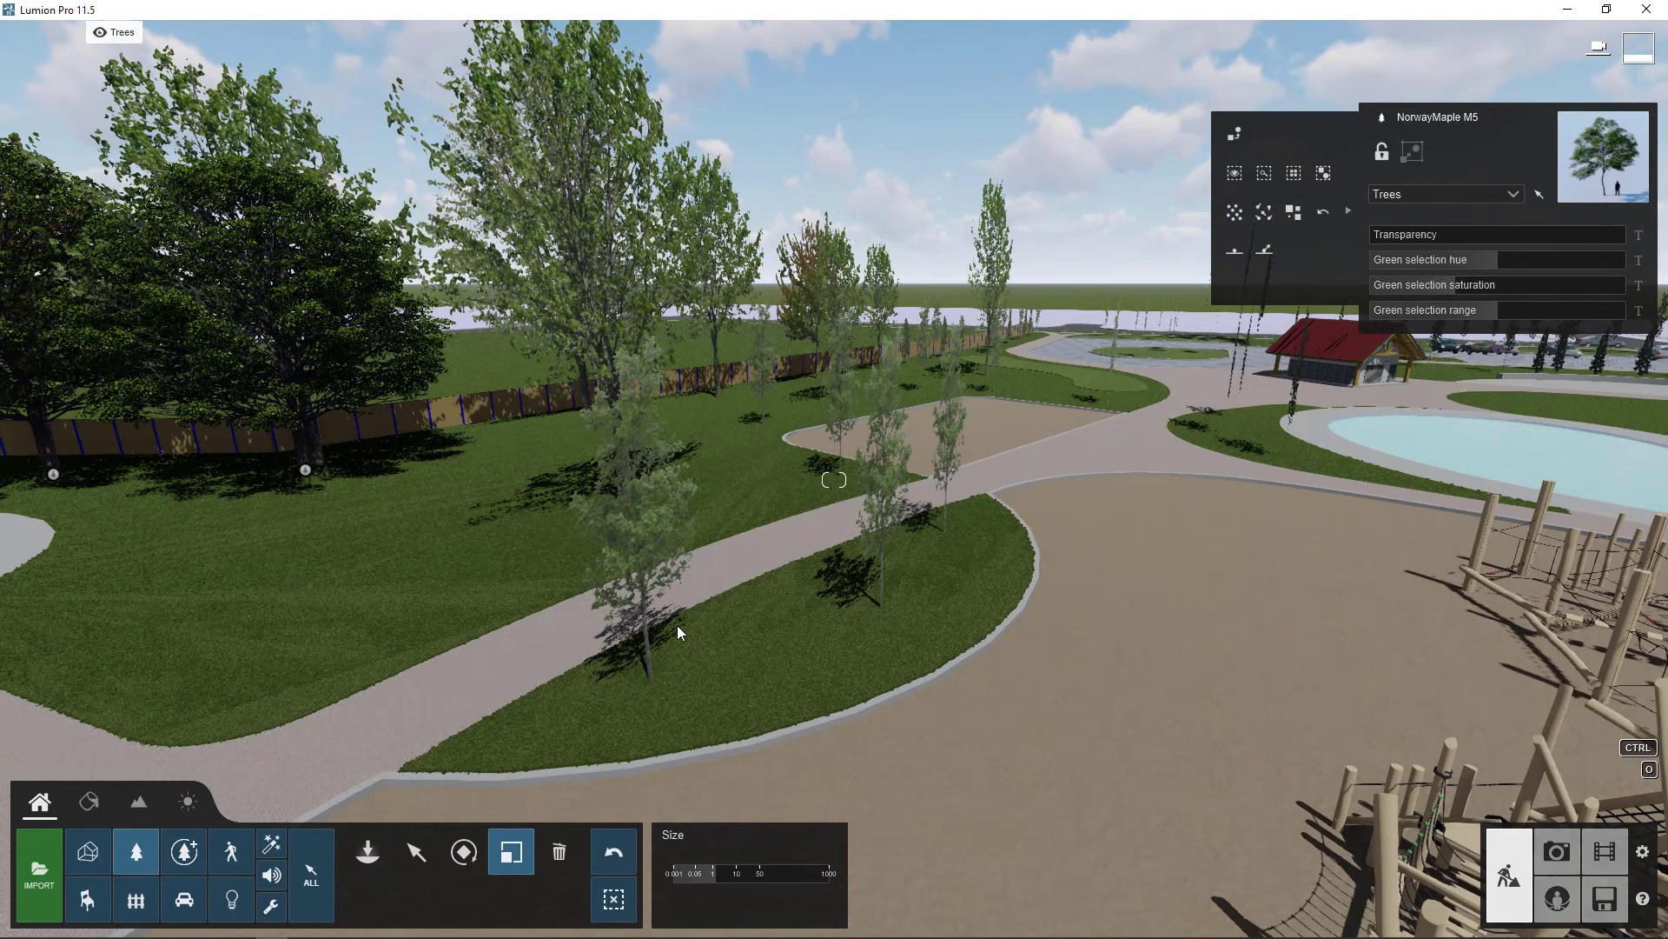
click(1557, 850)
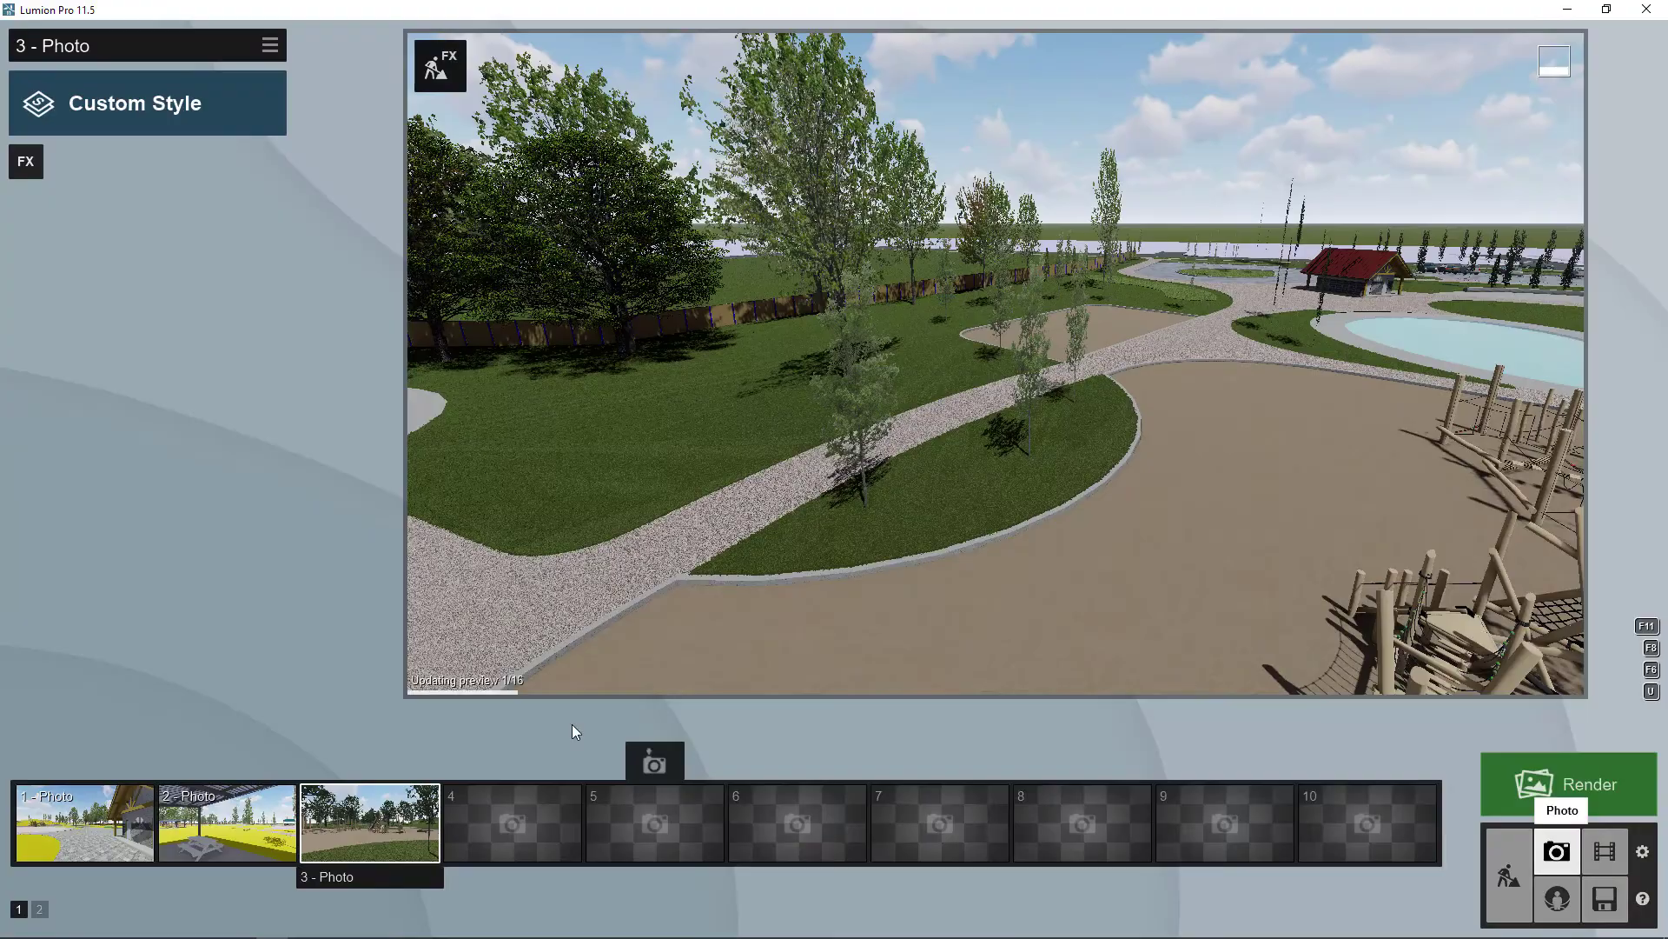
click(358, 815)
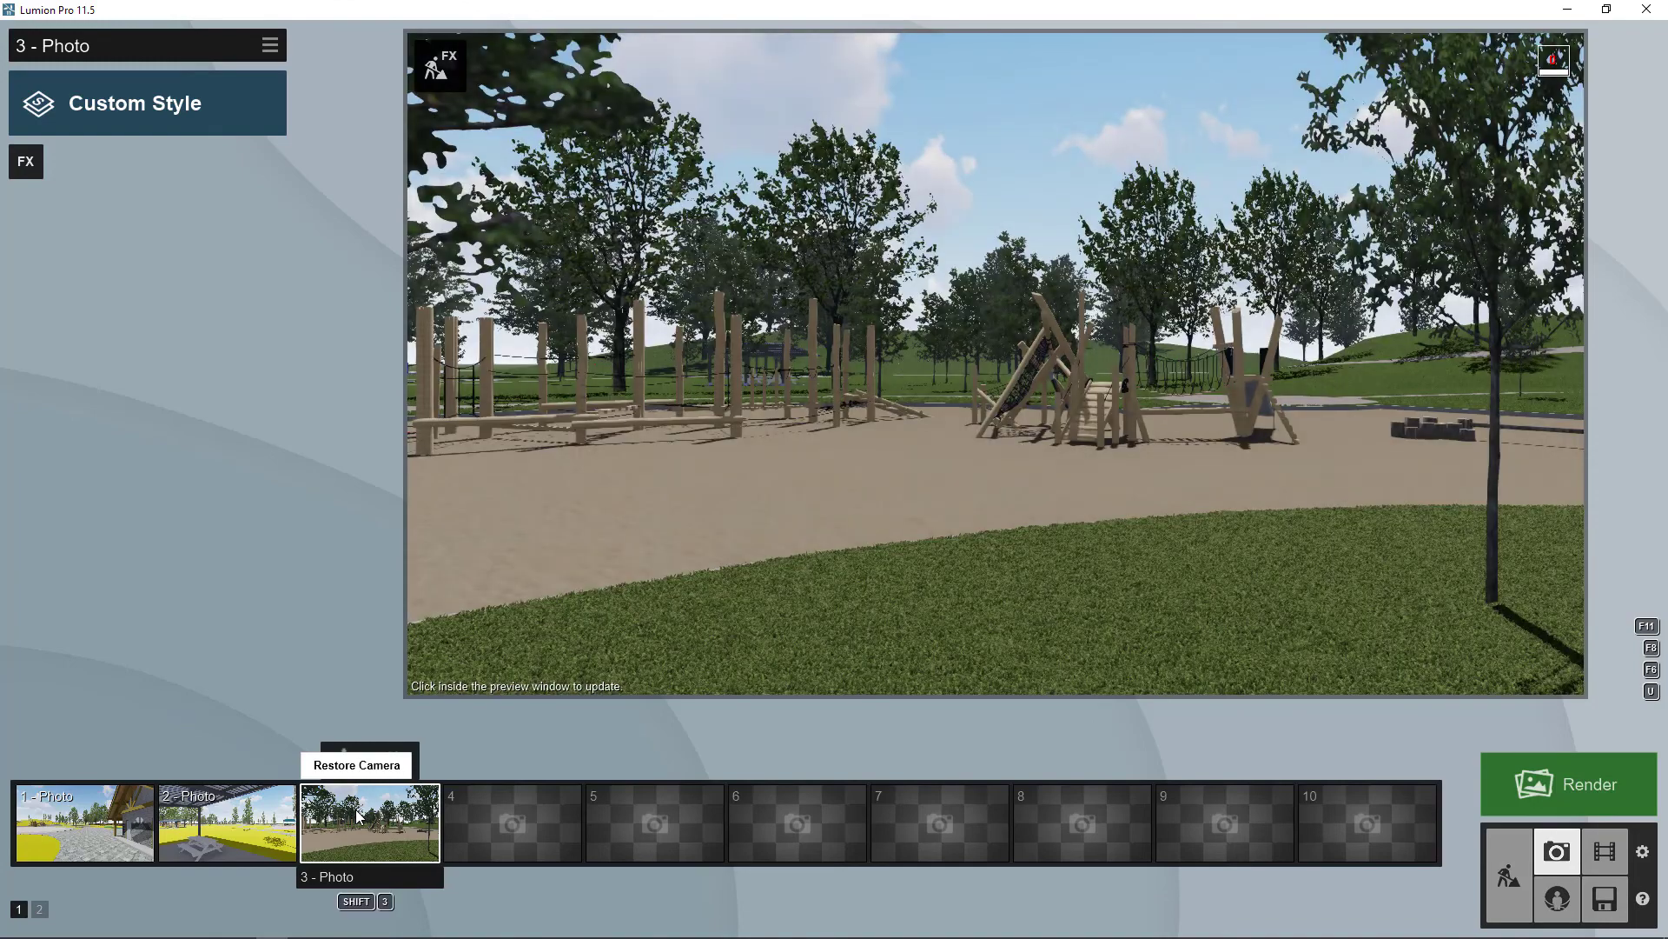
click(1510, 879)
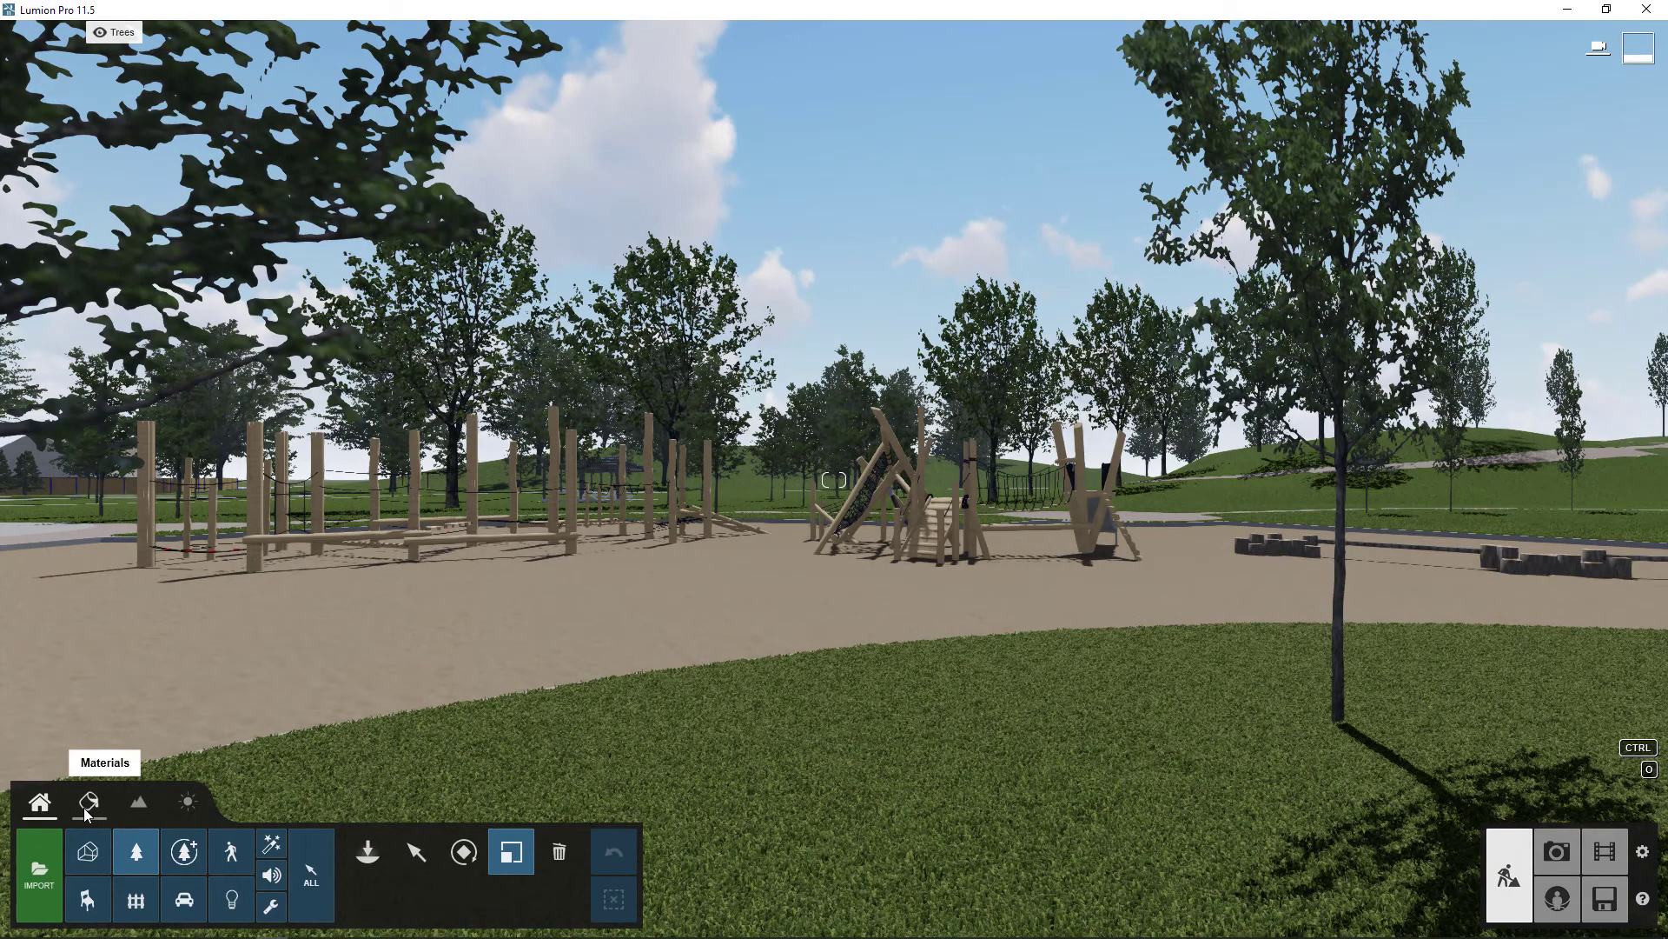
Search the Nature library for "lind" and place the first result over the imported tree on the lawn beside the playground
click(377, 872)
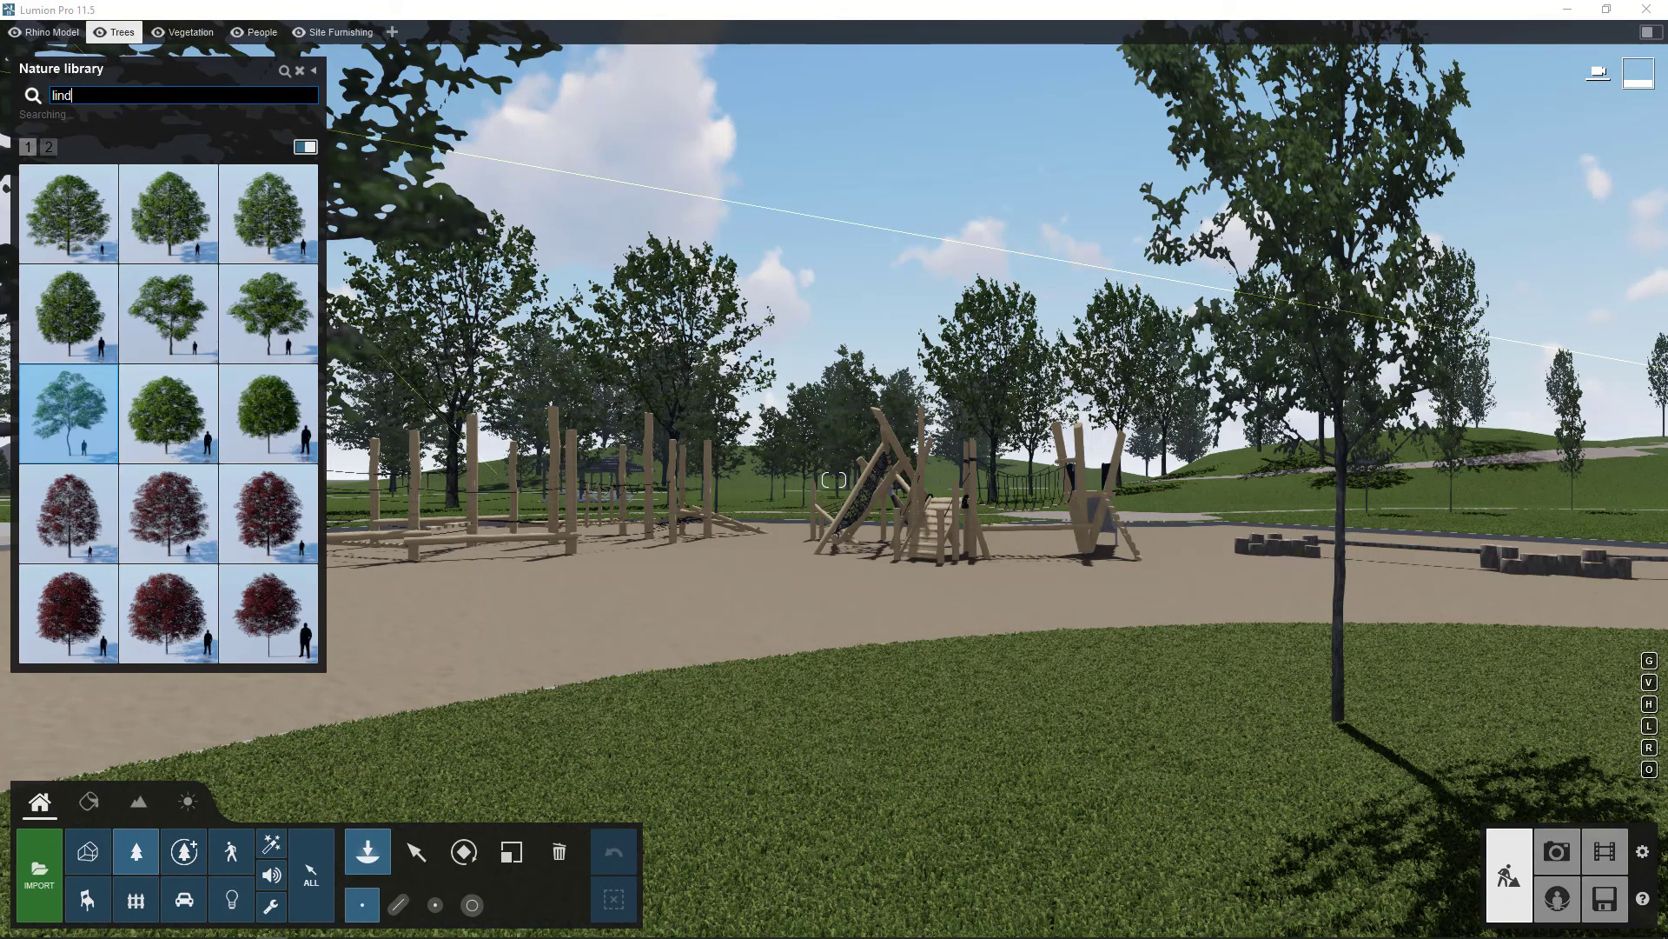
click(98, 210)
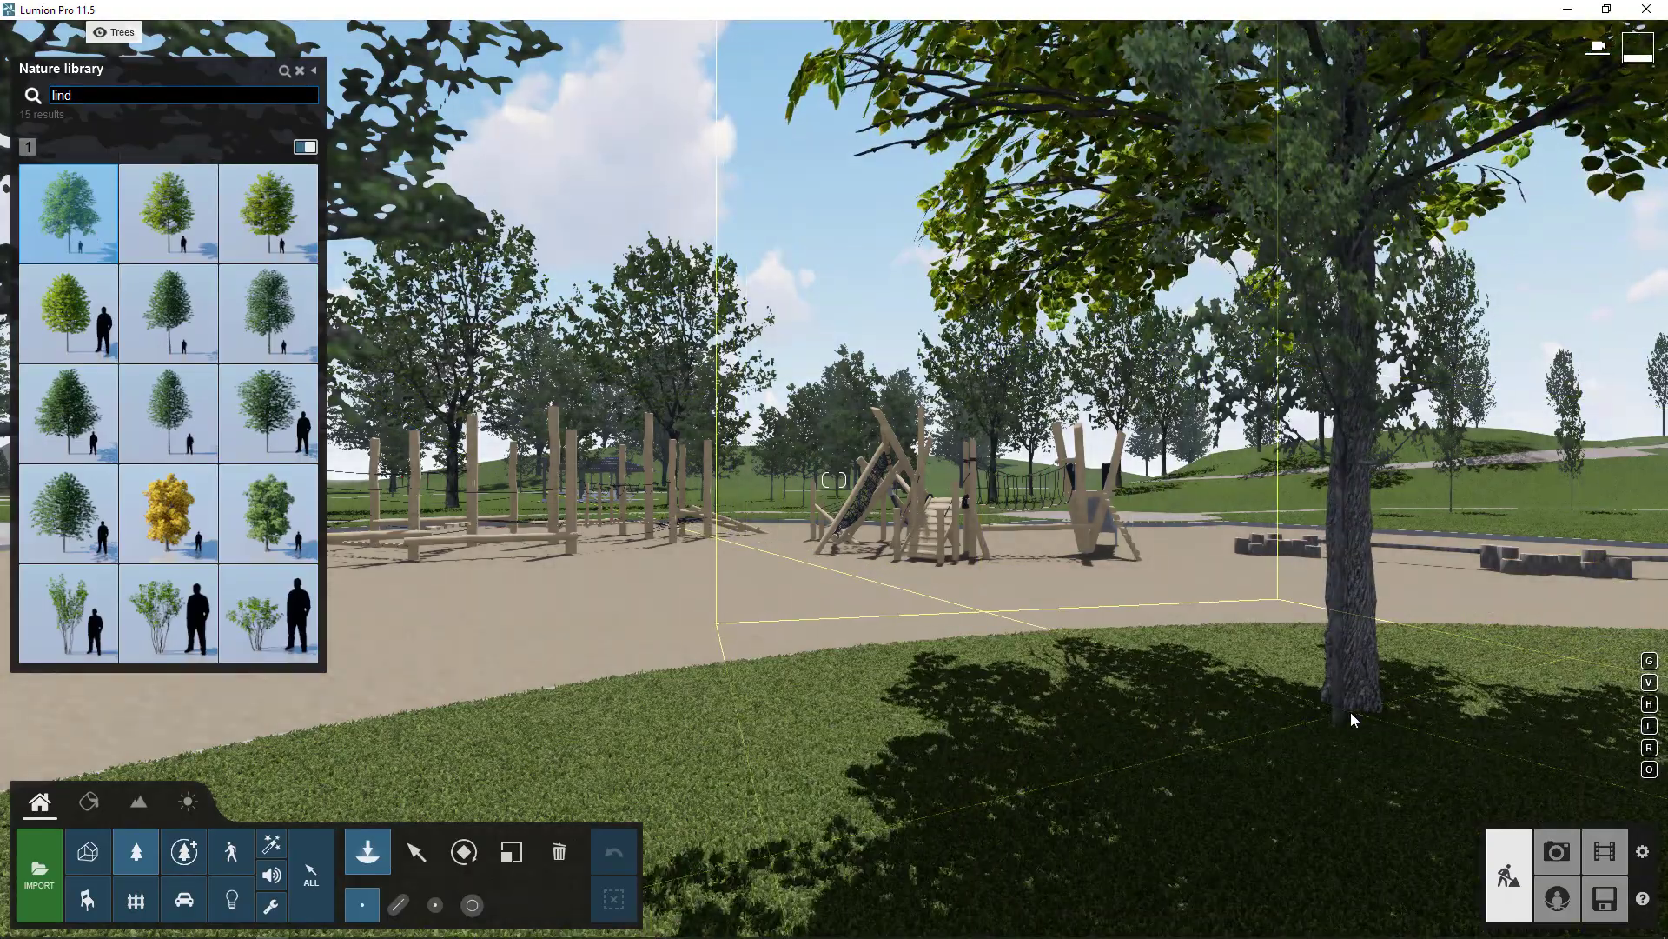
click(1350, 712)
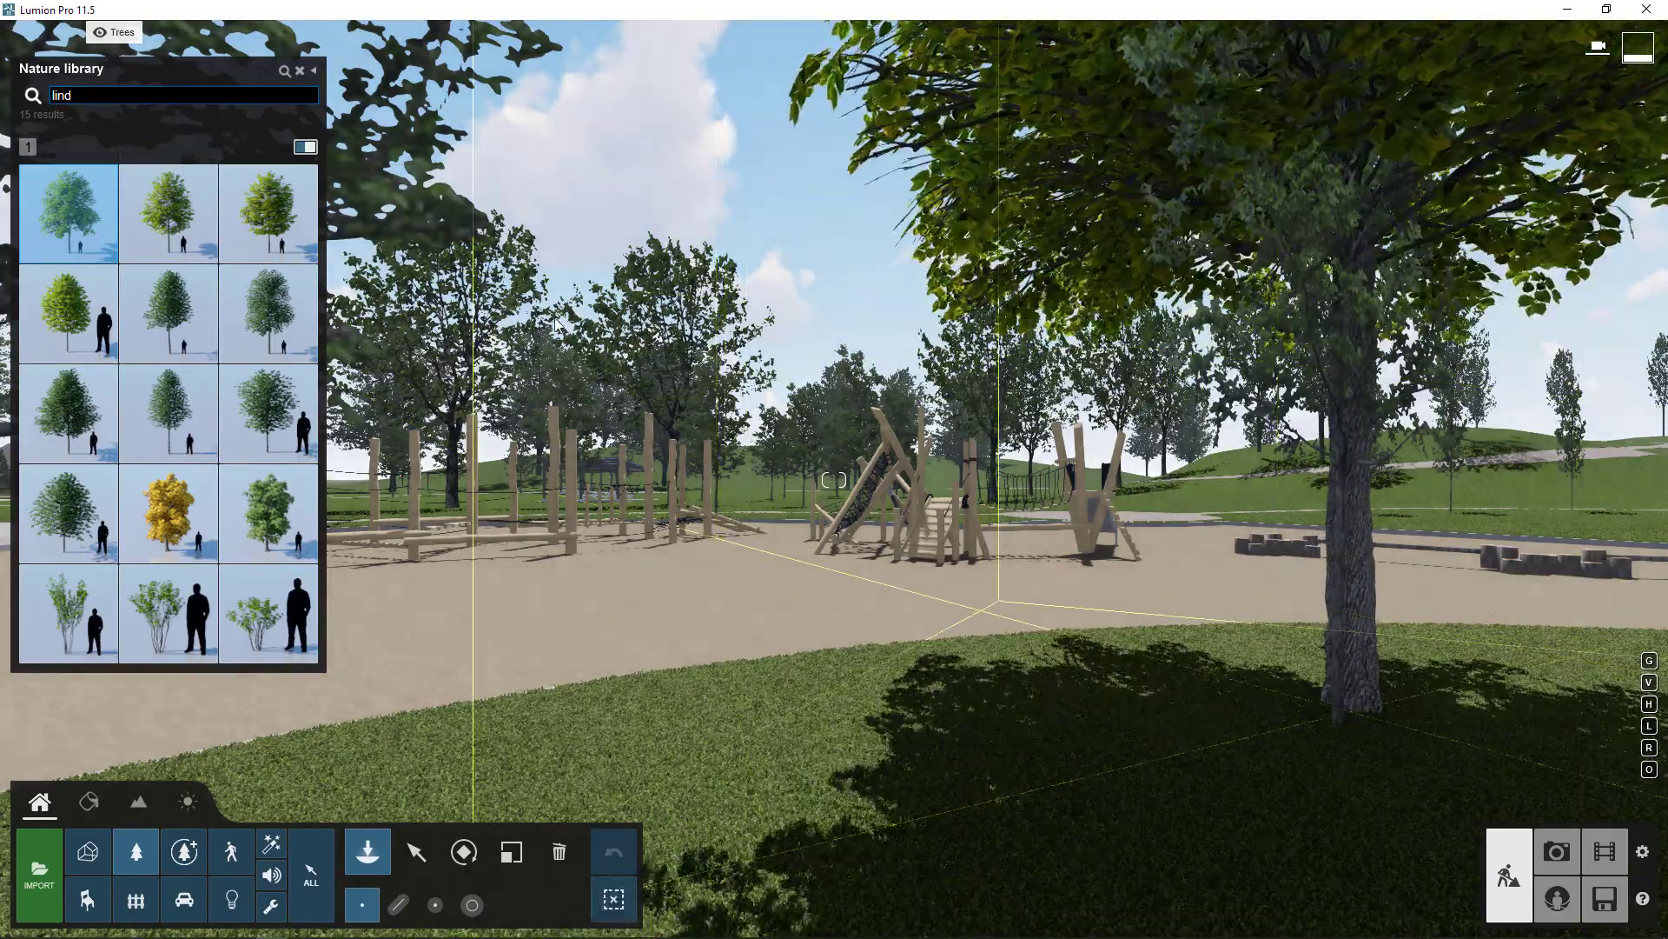
Place the second linden variant over the neighbouring imported tree on the playground lawn and end the placement
click(199, 234)
key(w)
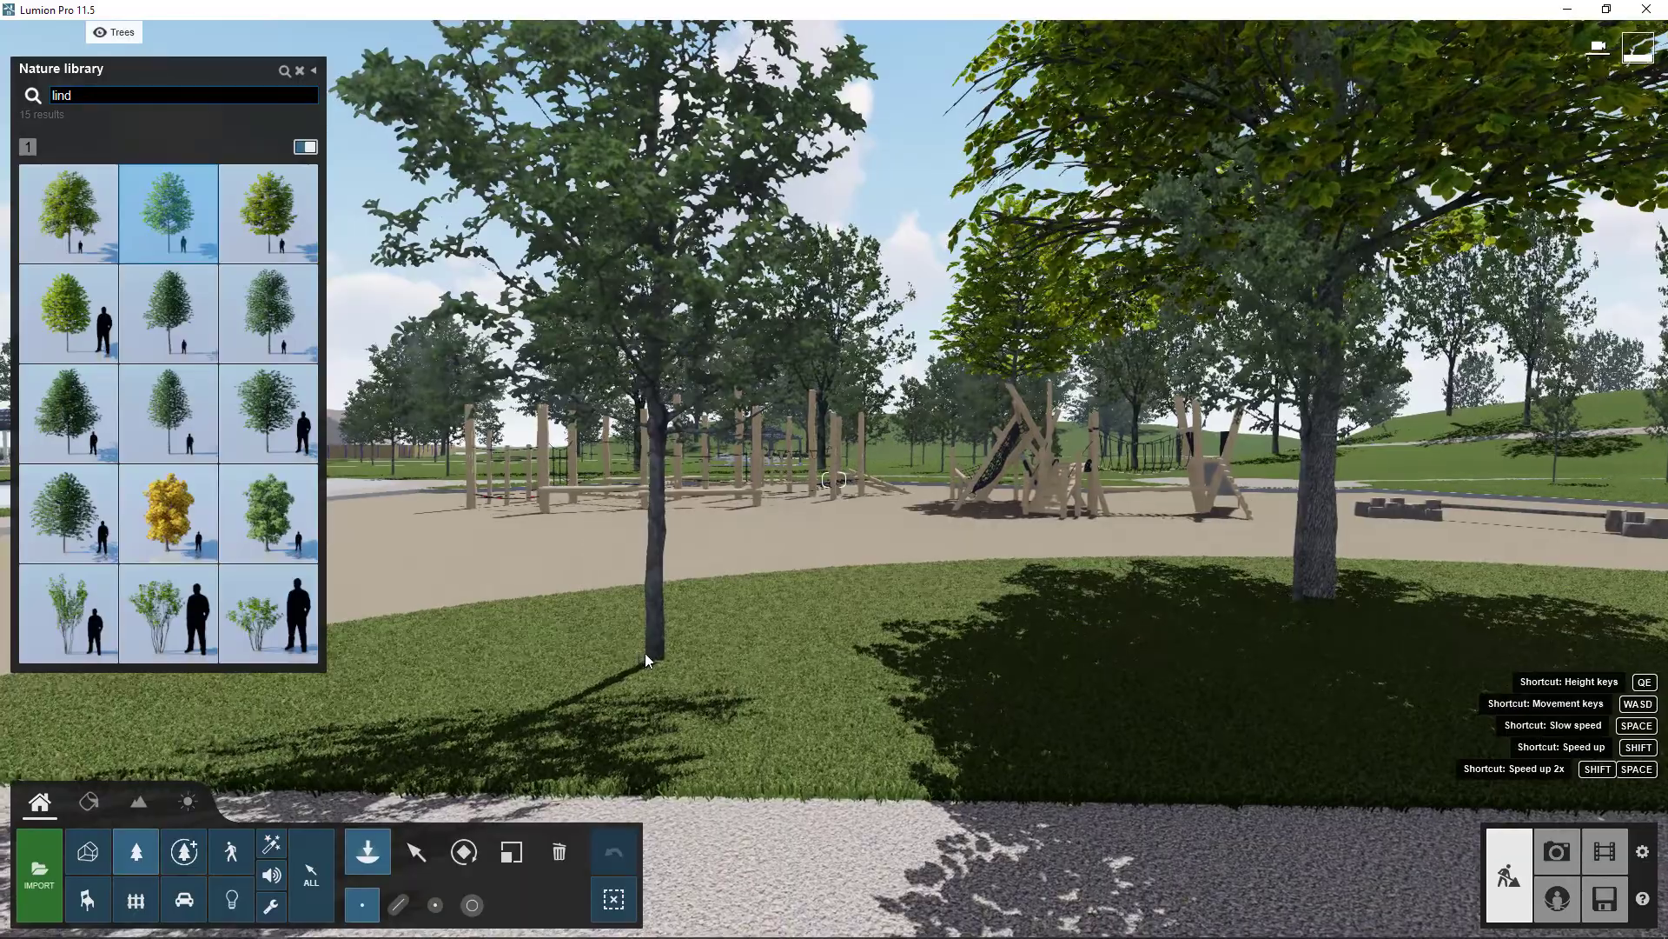
click(648, 659)
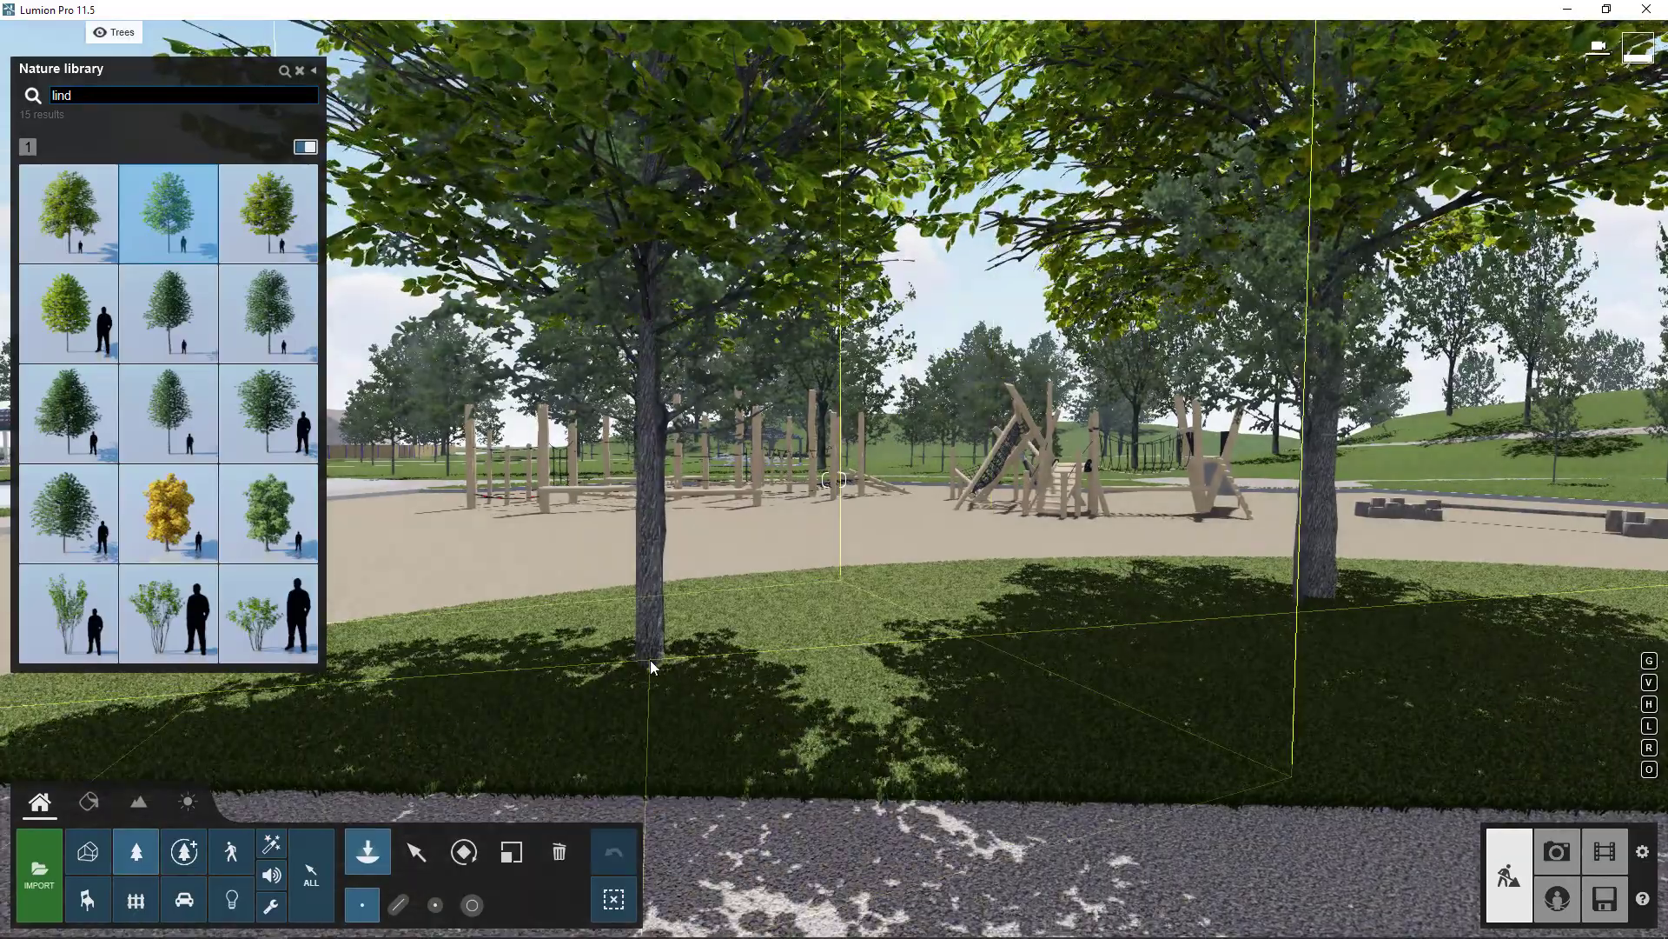
click(947, 597)
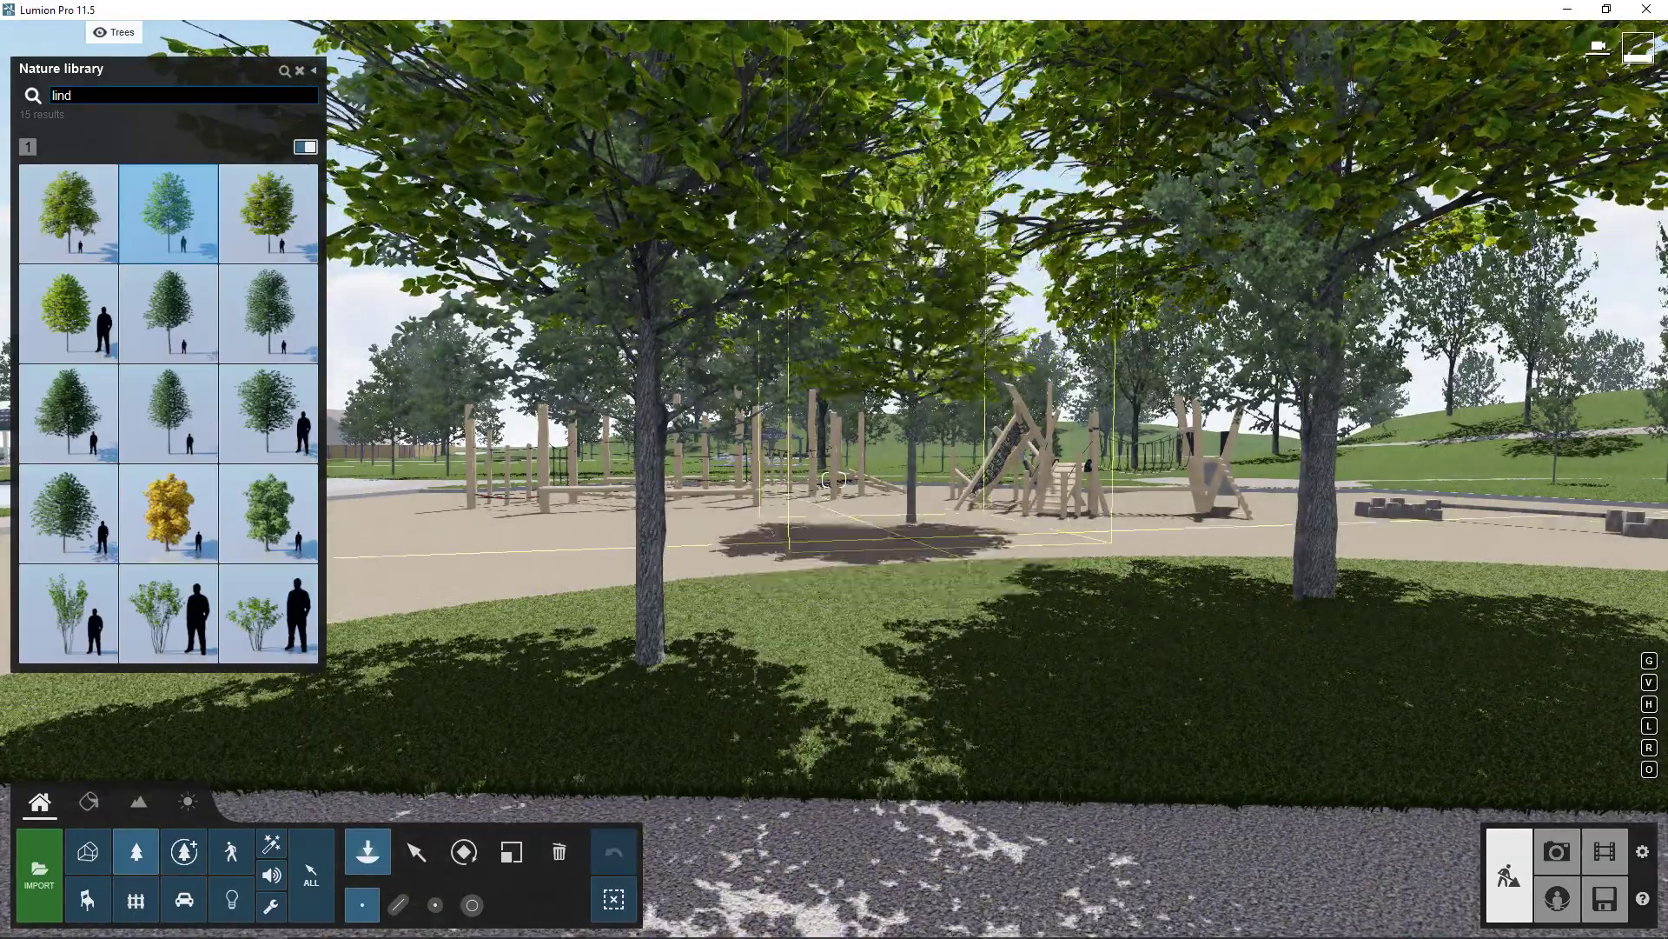
key(w)
key(w)
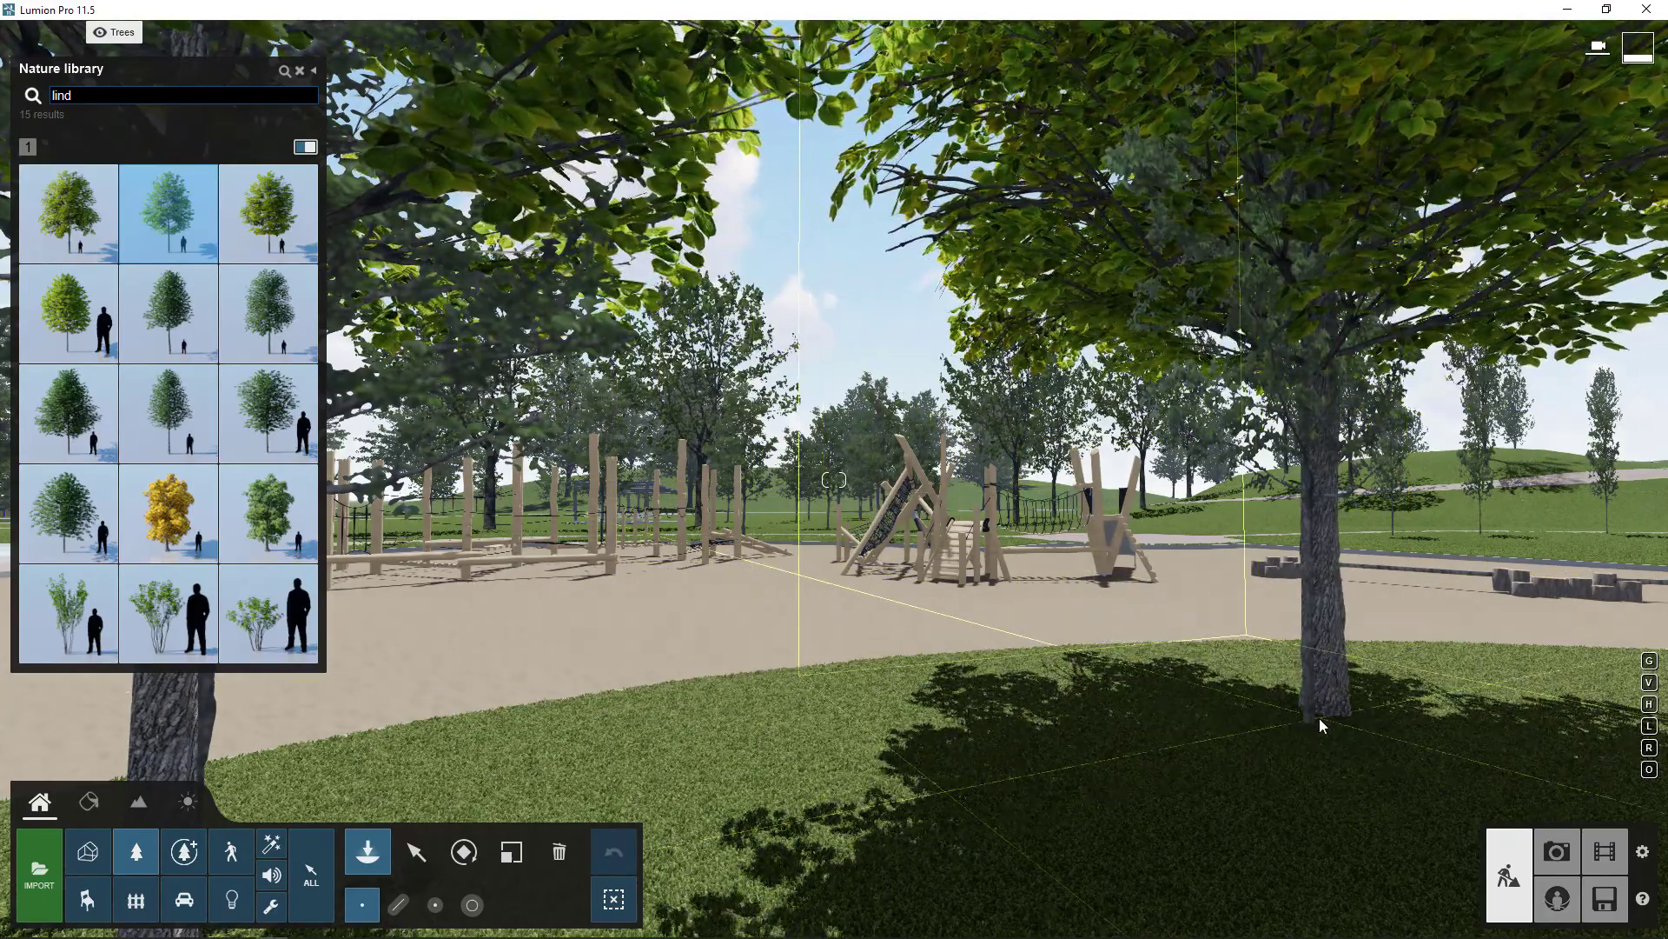
click(1319, 717)
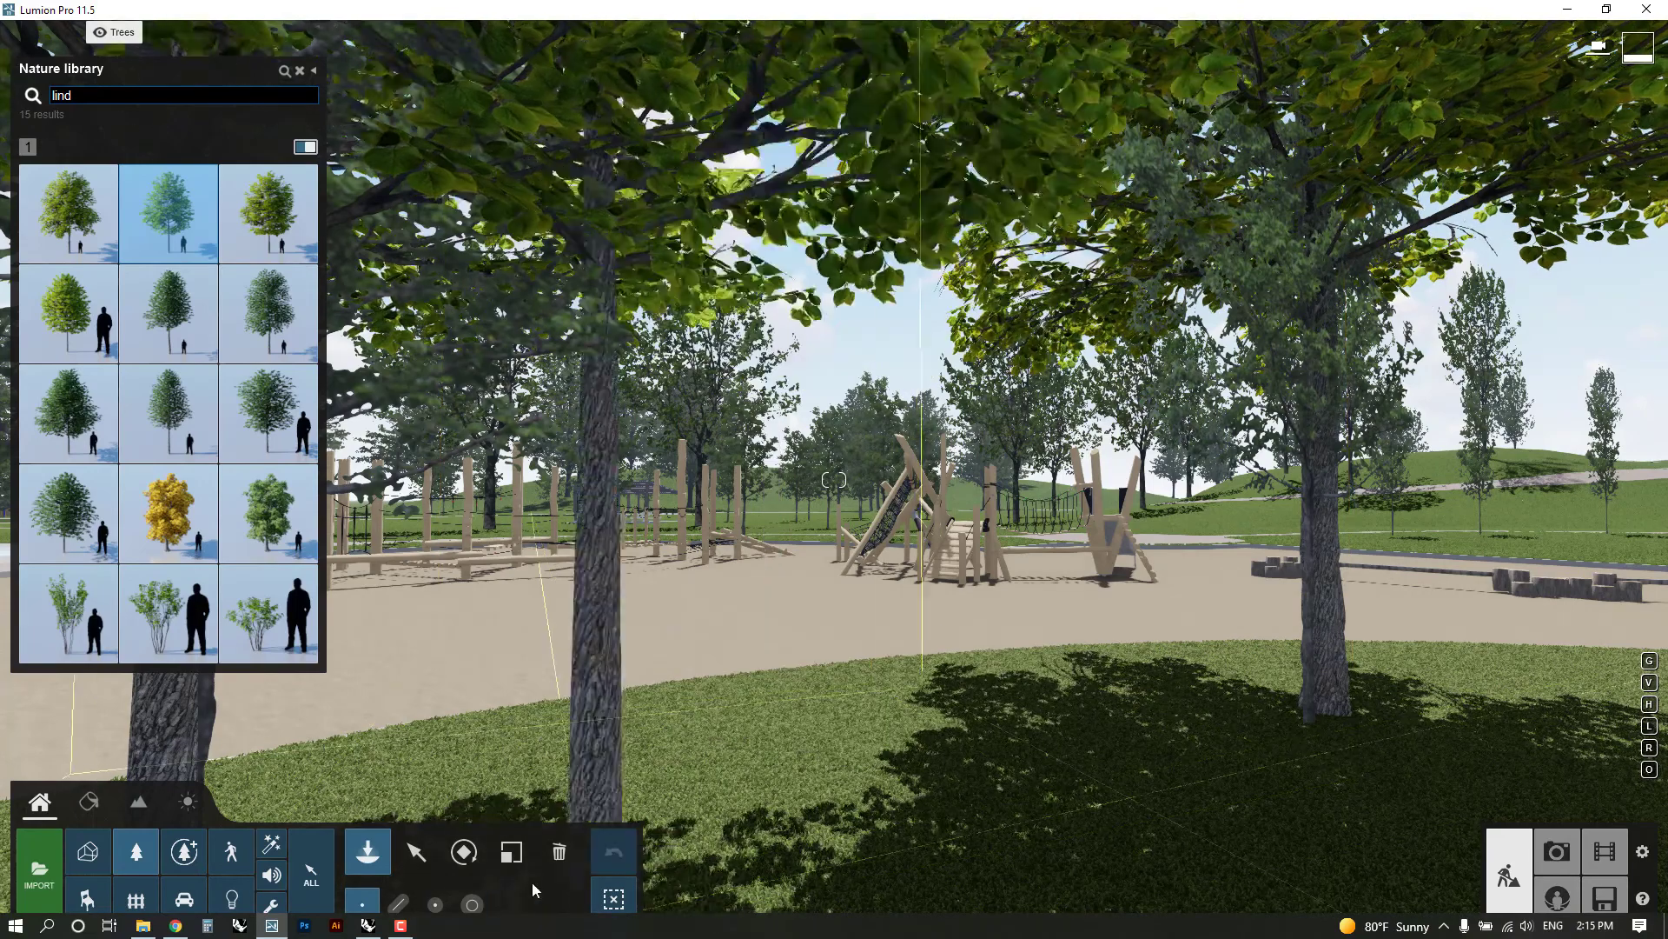
click(744, 711)
key(Escape)
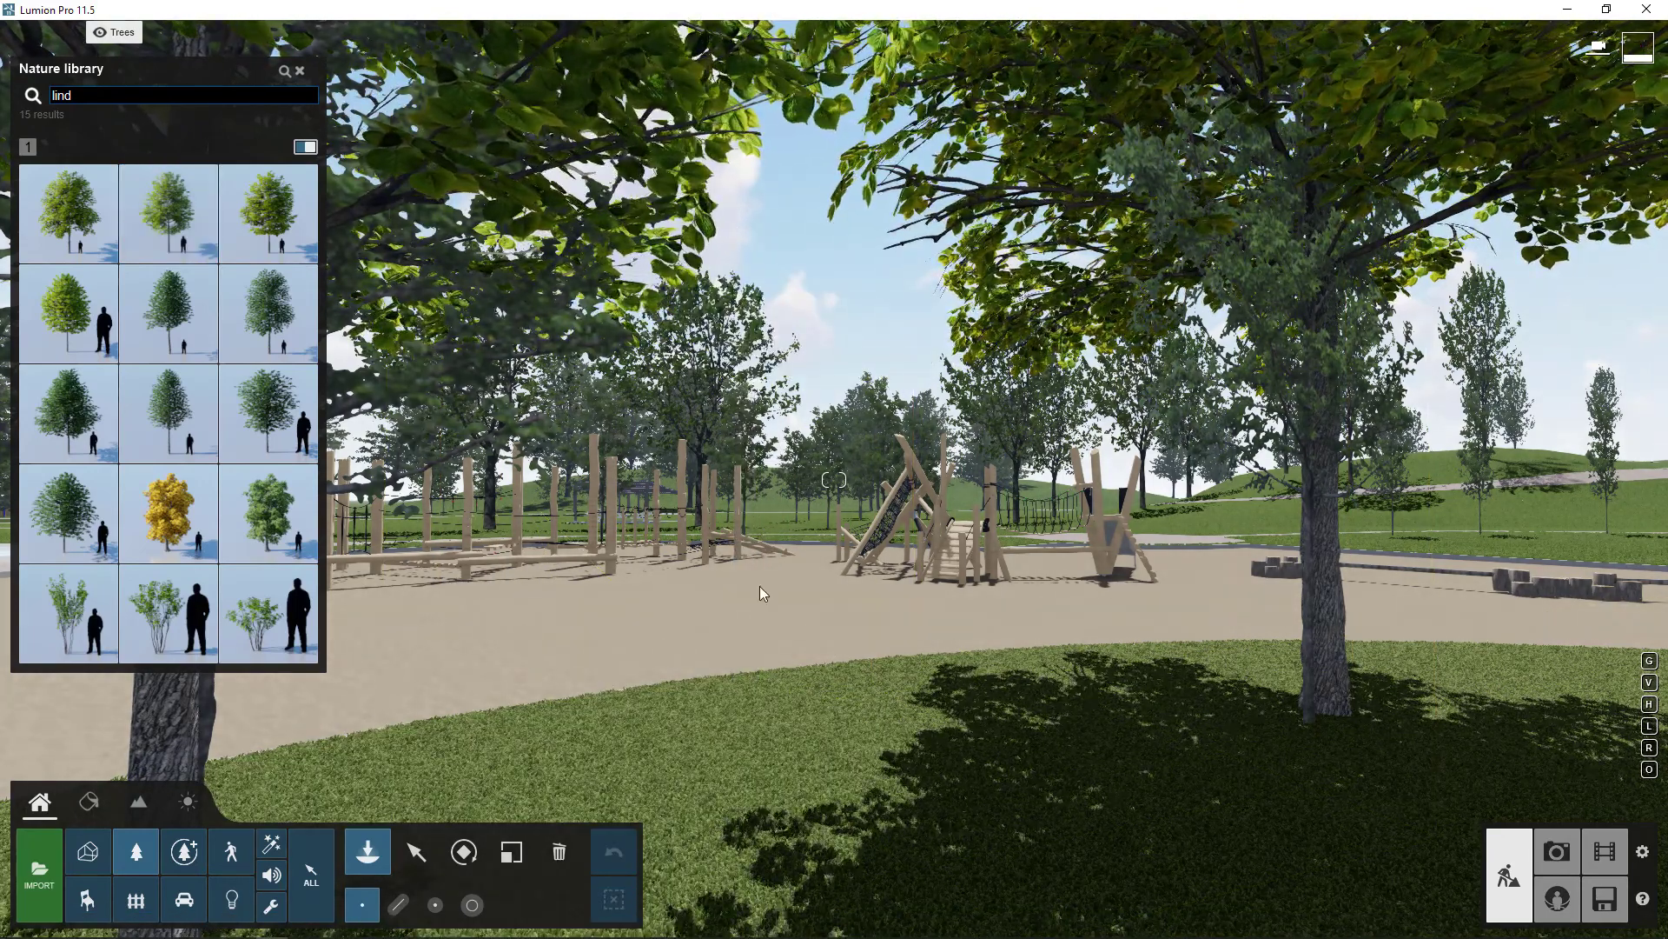
Switch to Rhino and hide the _TREES sublayer of the SKETCHUP layer
click(375, 926)
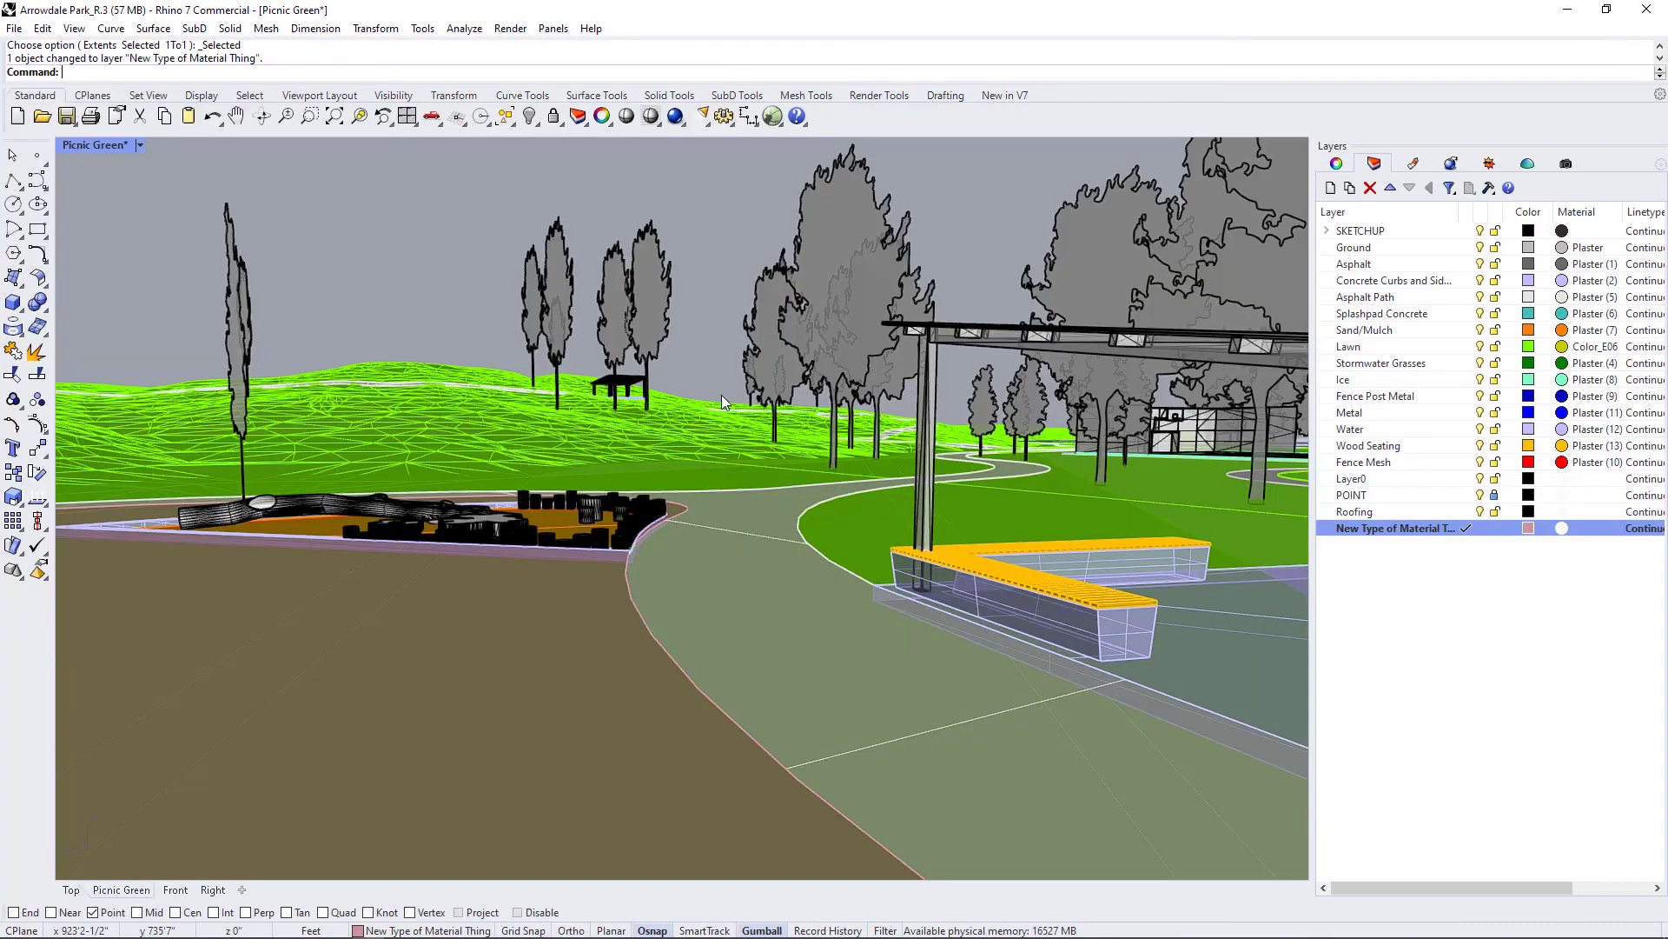
click(1330, 231)
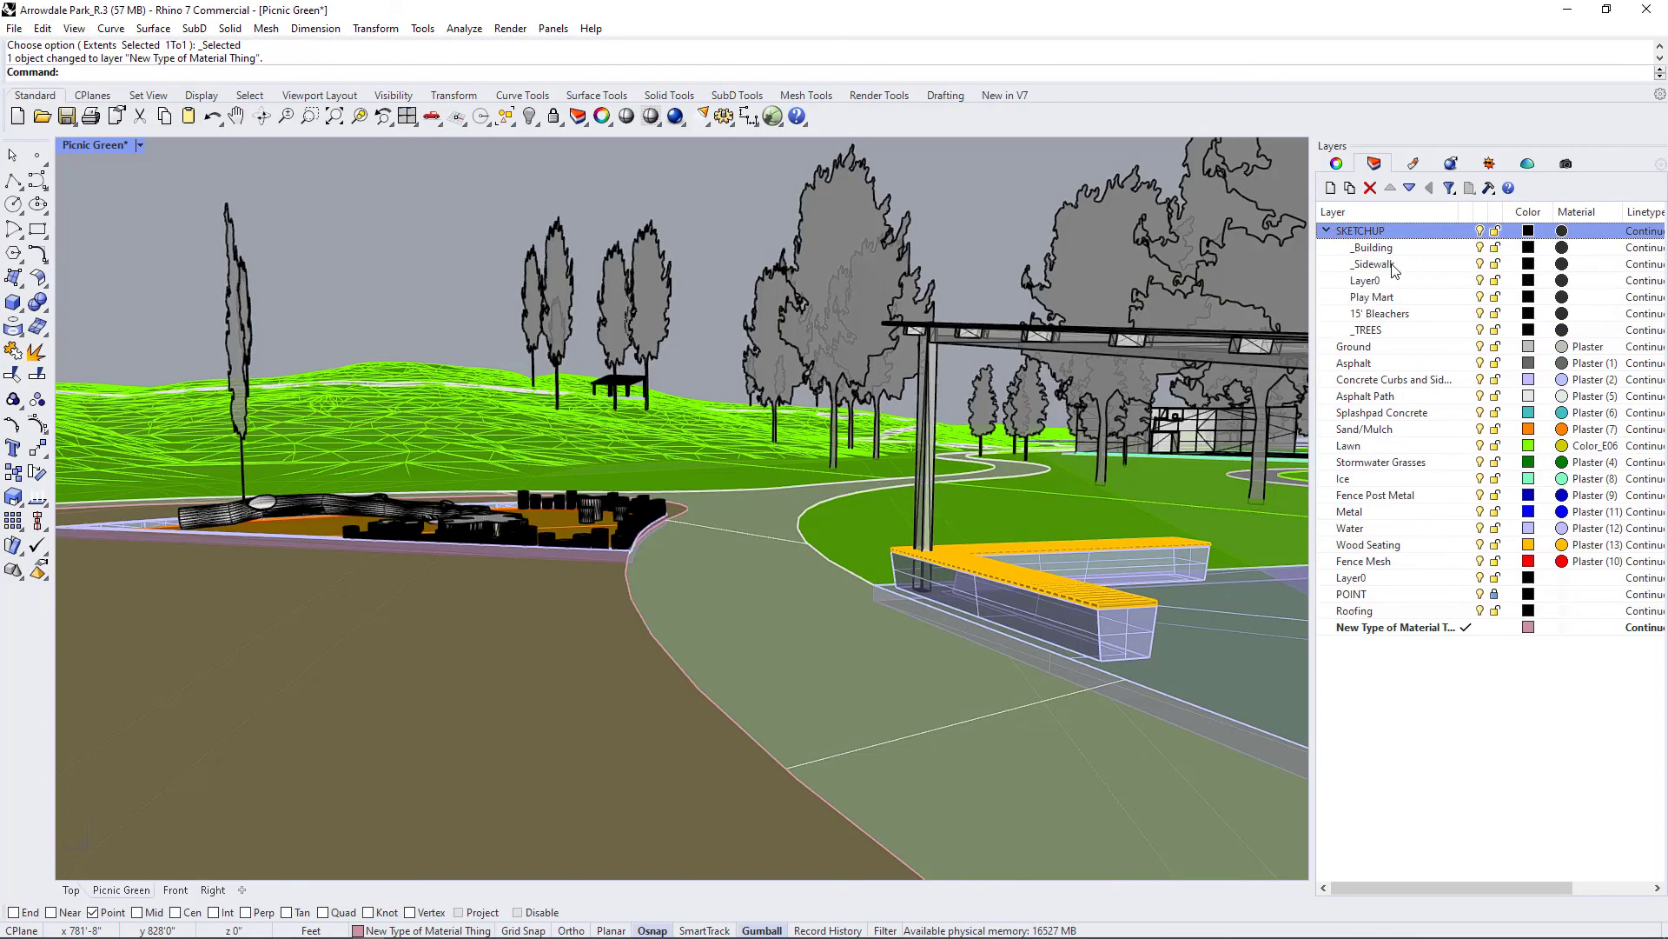
click(1481, 330)
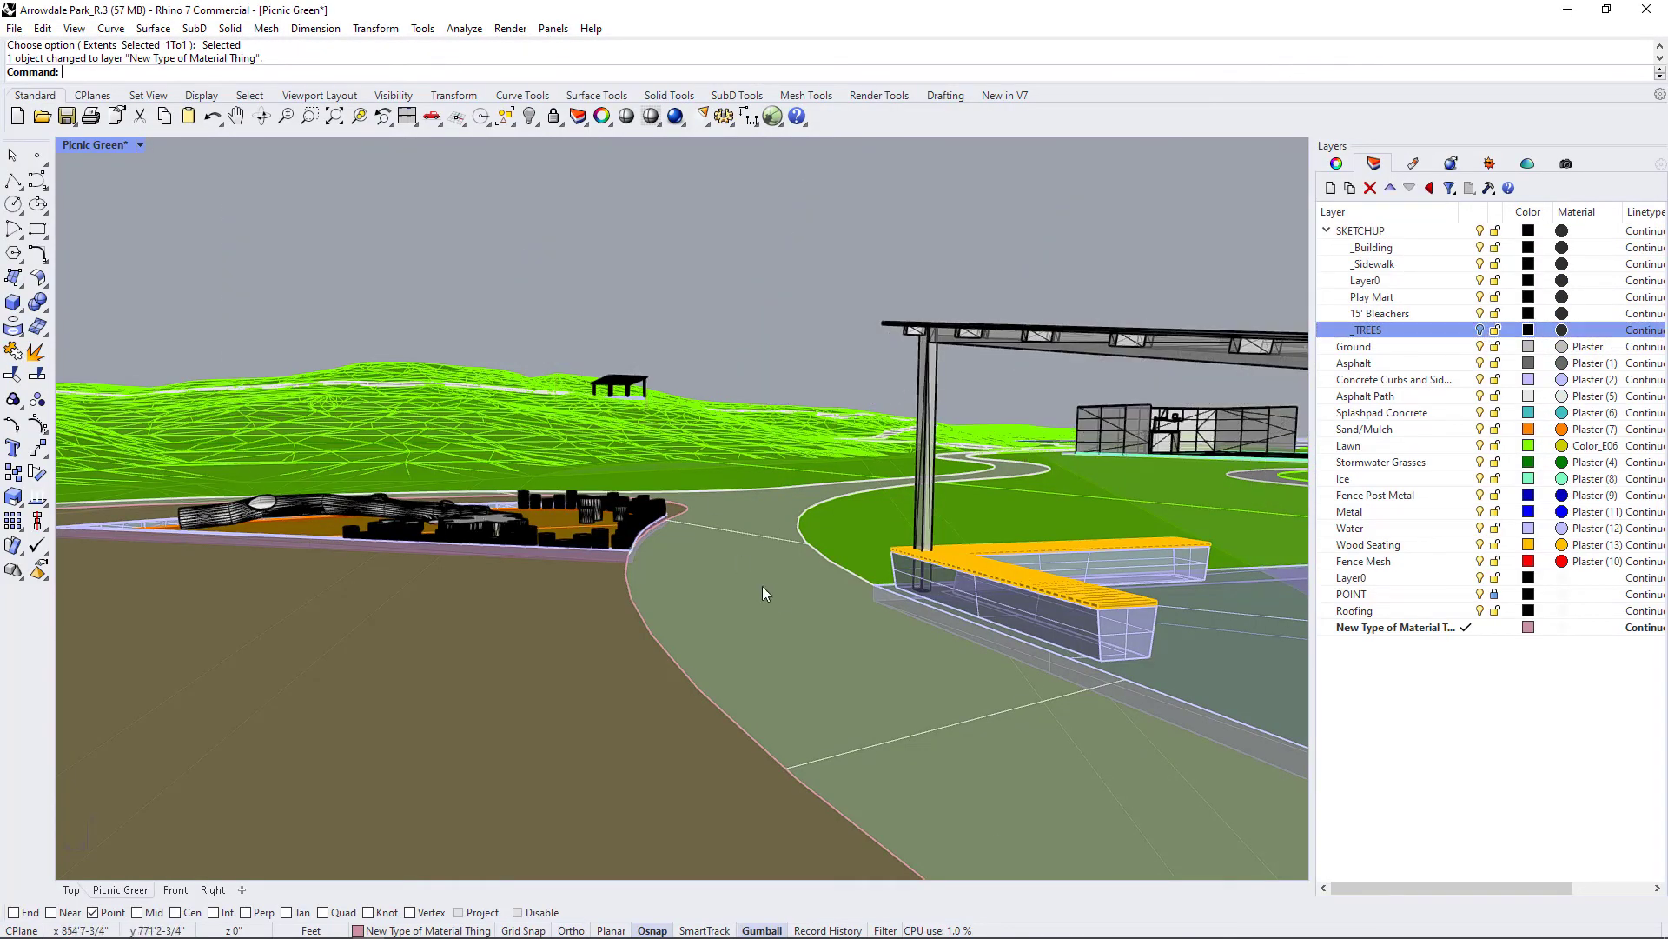
Select the whole park model and export it with origin, using the point in the parking area as the base point
right_drag(775, 593, 629, 356)
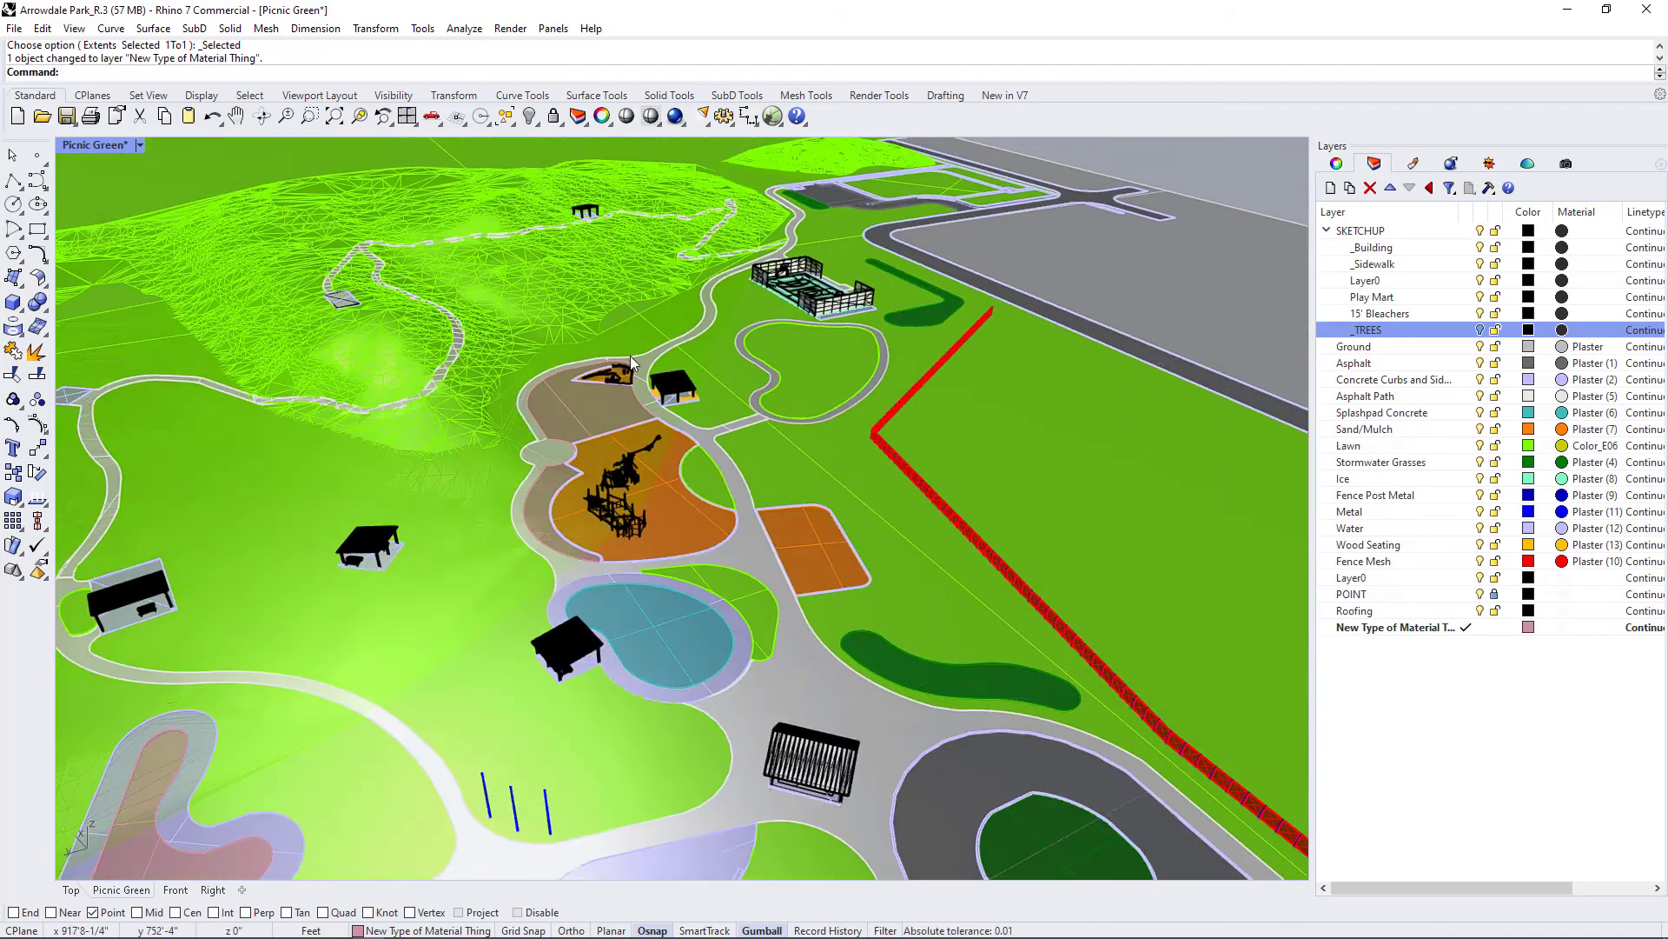
scroll(631, 356, down, 10)
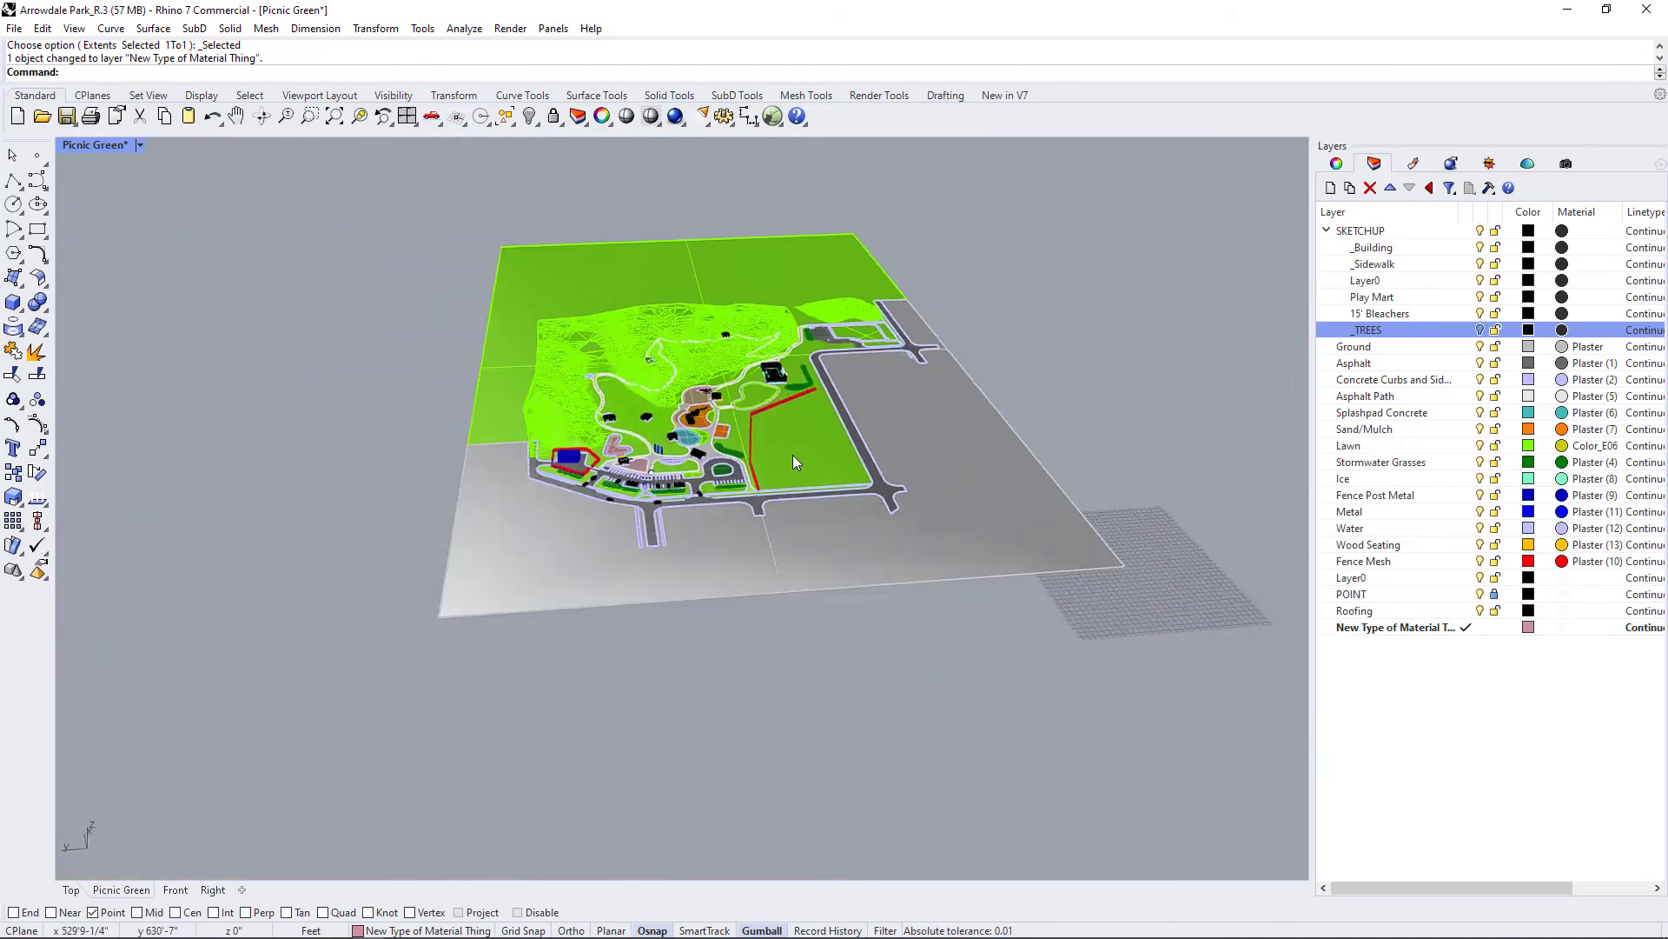
right_drag(792, 456, 761, 435)
drag(441, 185, 1126, 654)
click(14, 28)
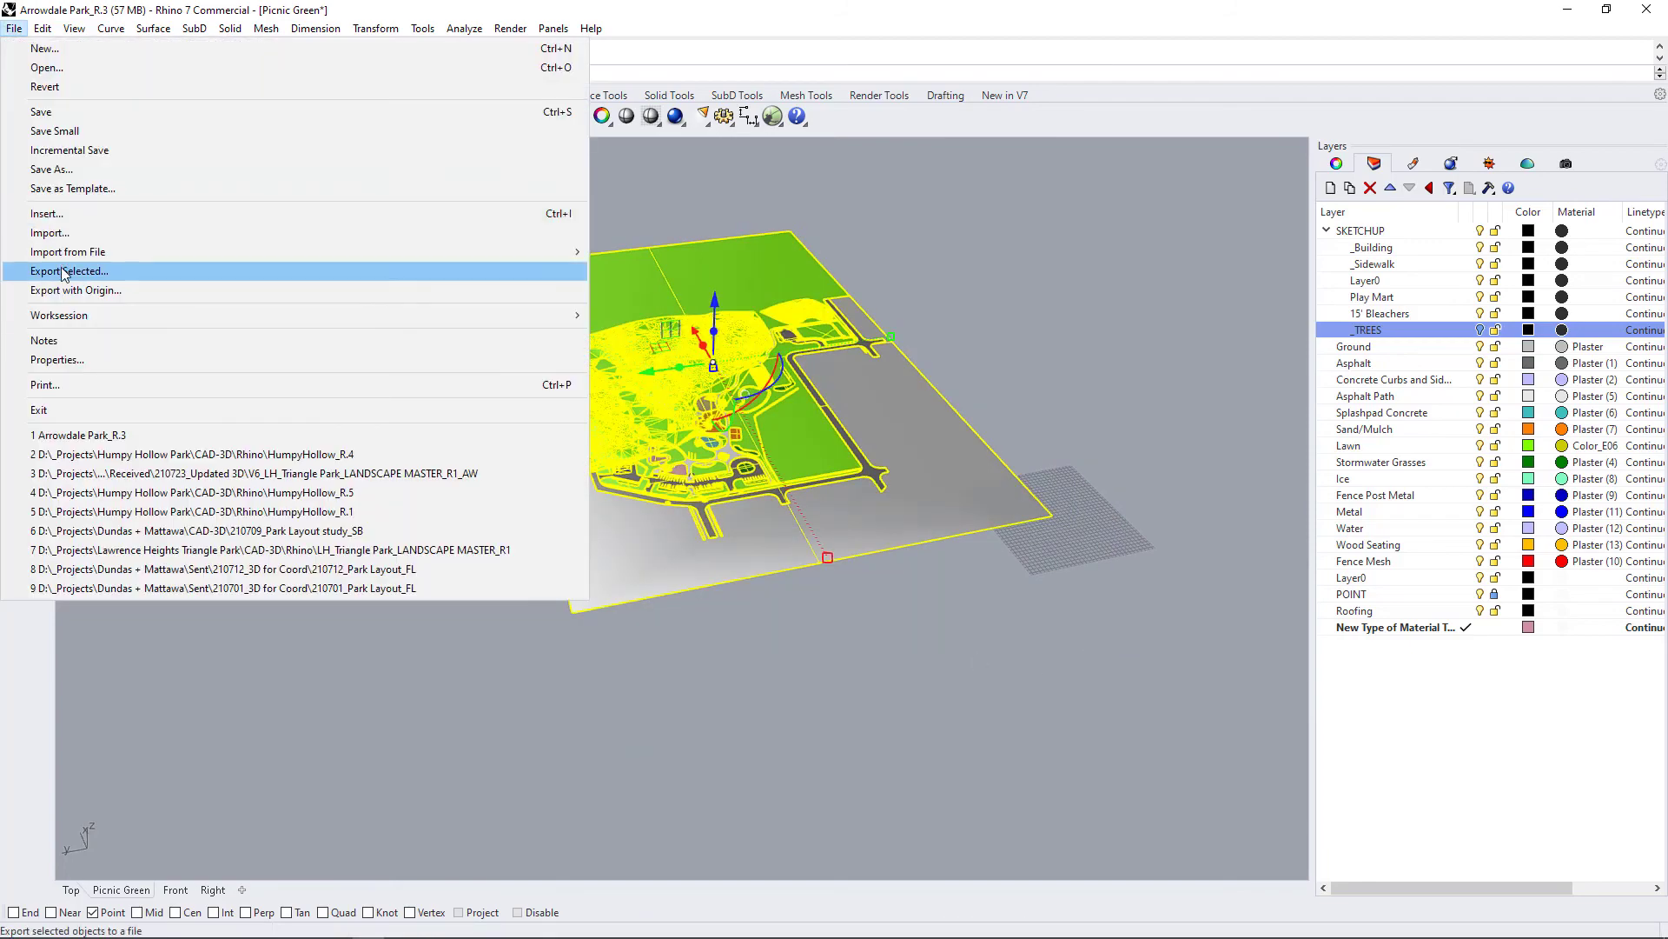
click(87, 272)
scroll(721, 489, up, 6)
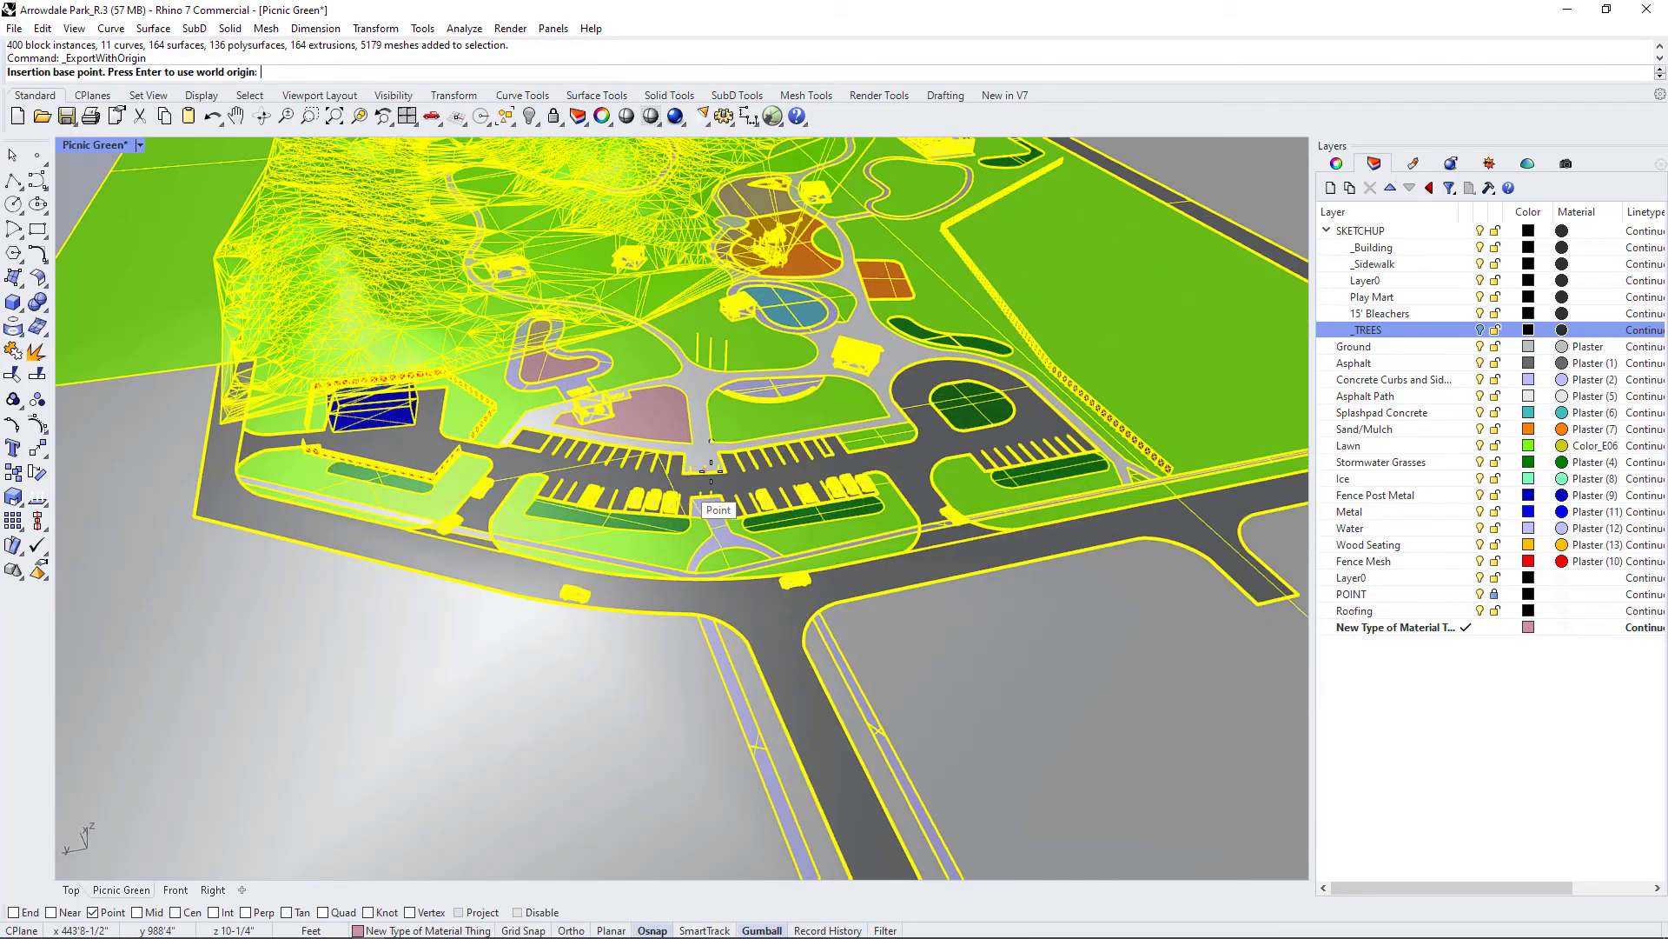
click(717, 439)
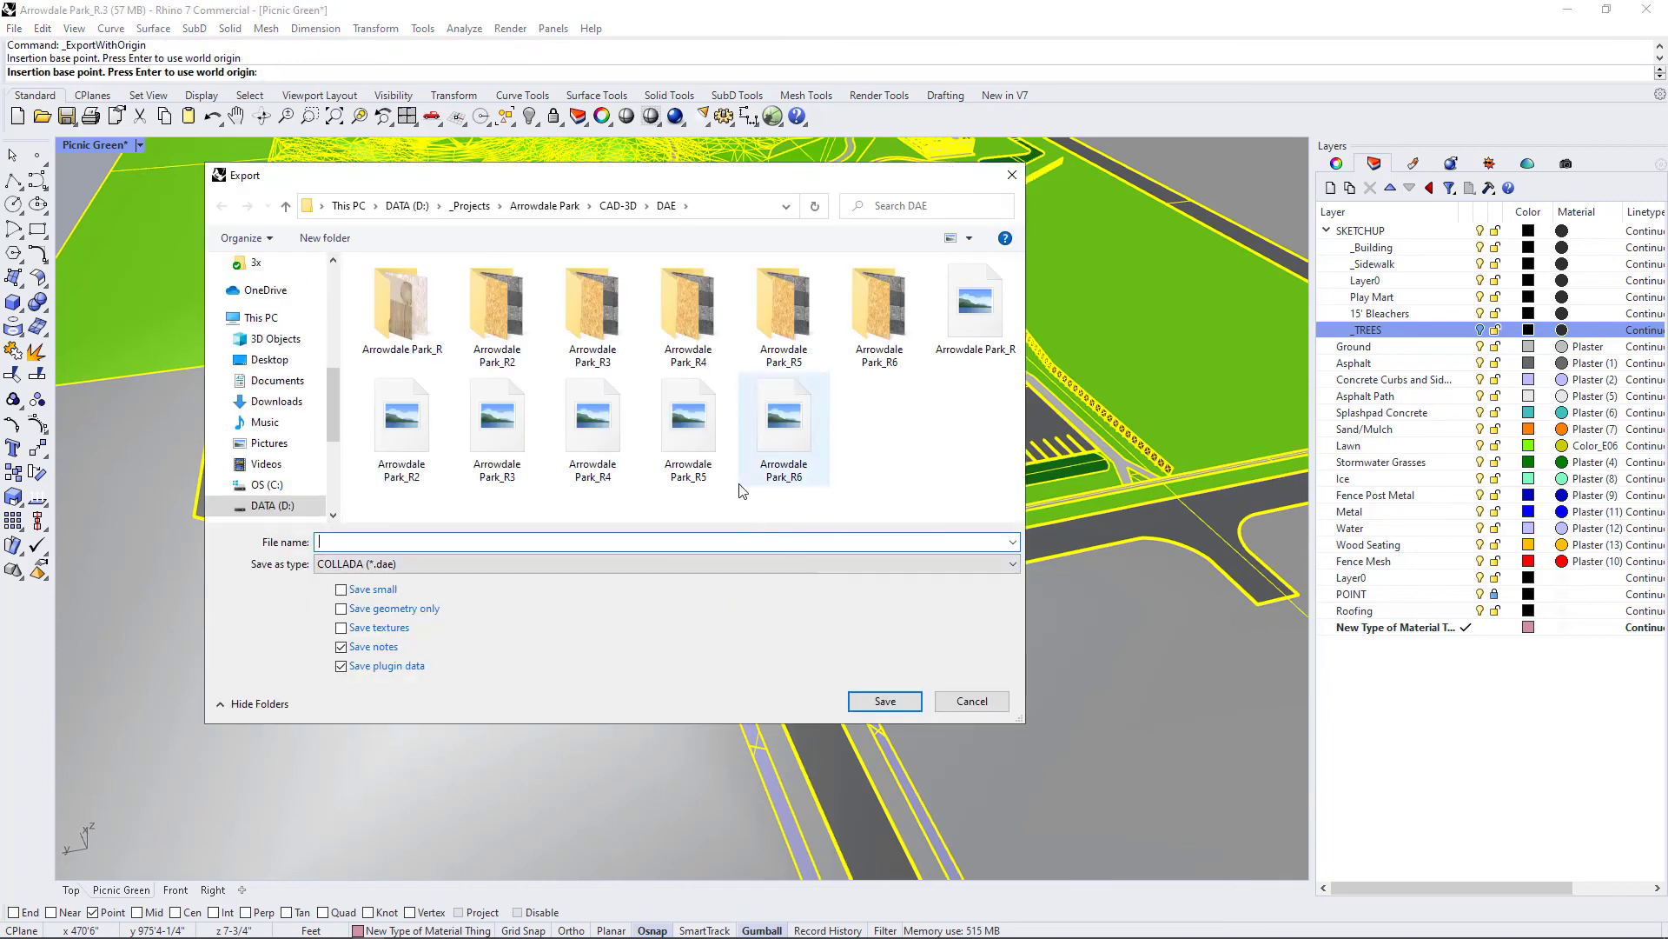
Save the export as COLLADA, replacing the existing Arrowdale Park_R6 file
click(788, 430)
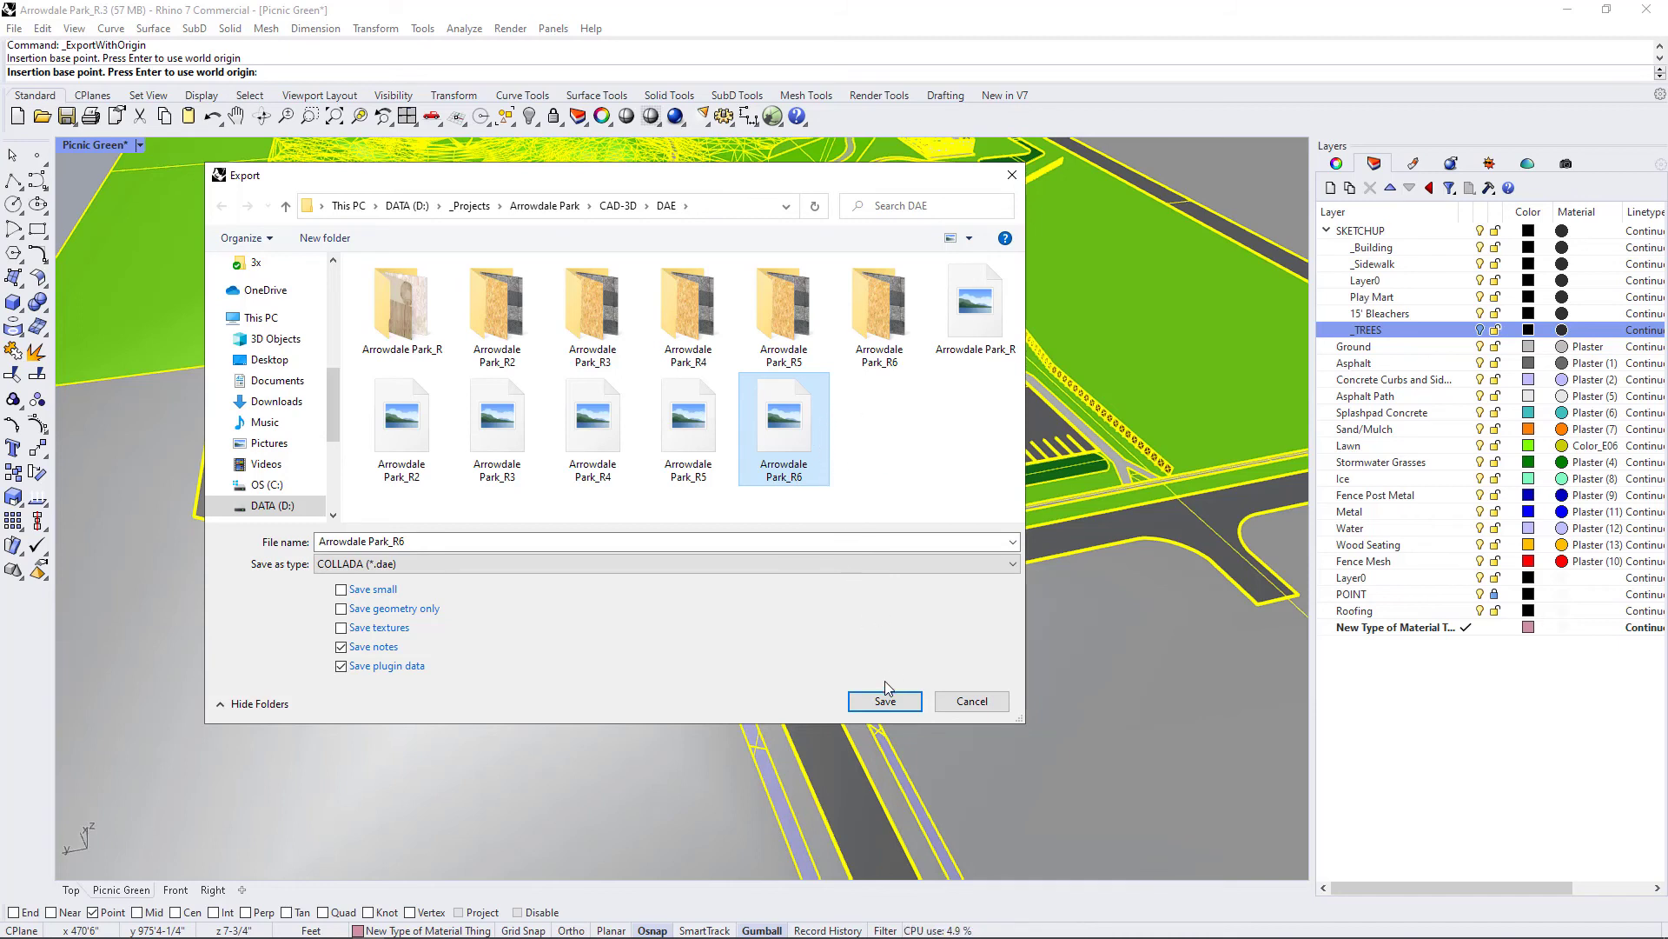
click(902, 707)
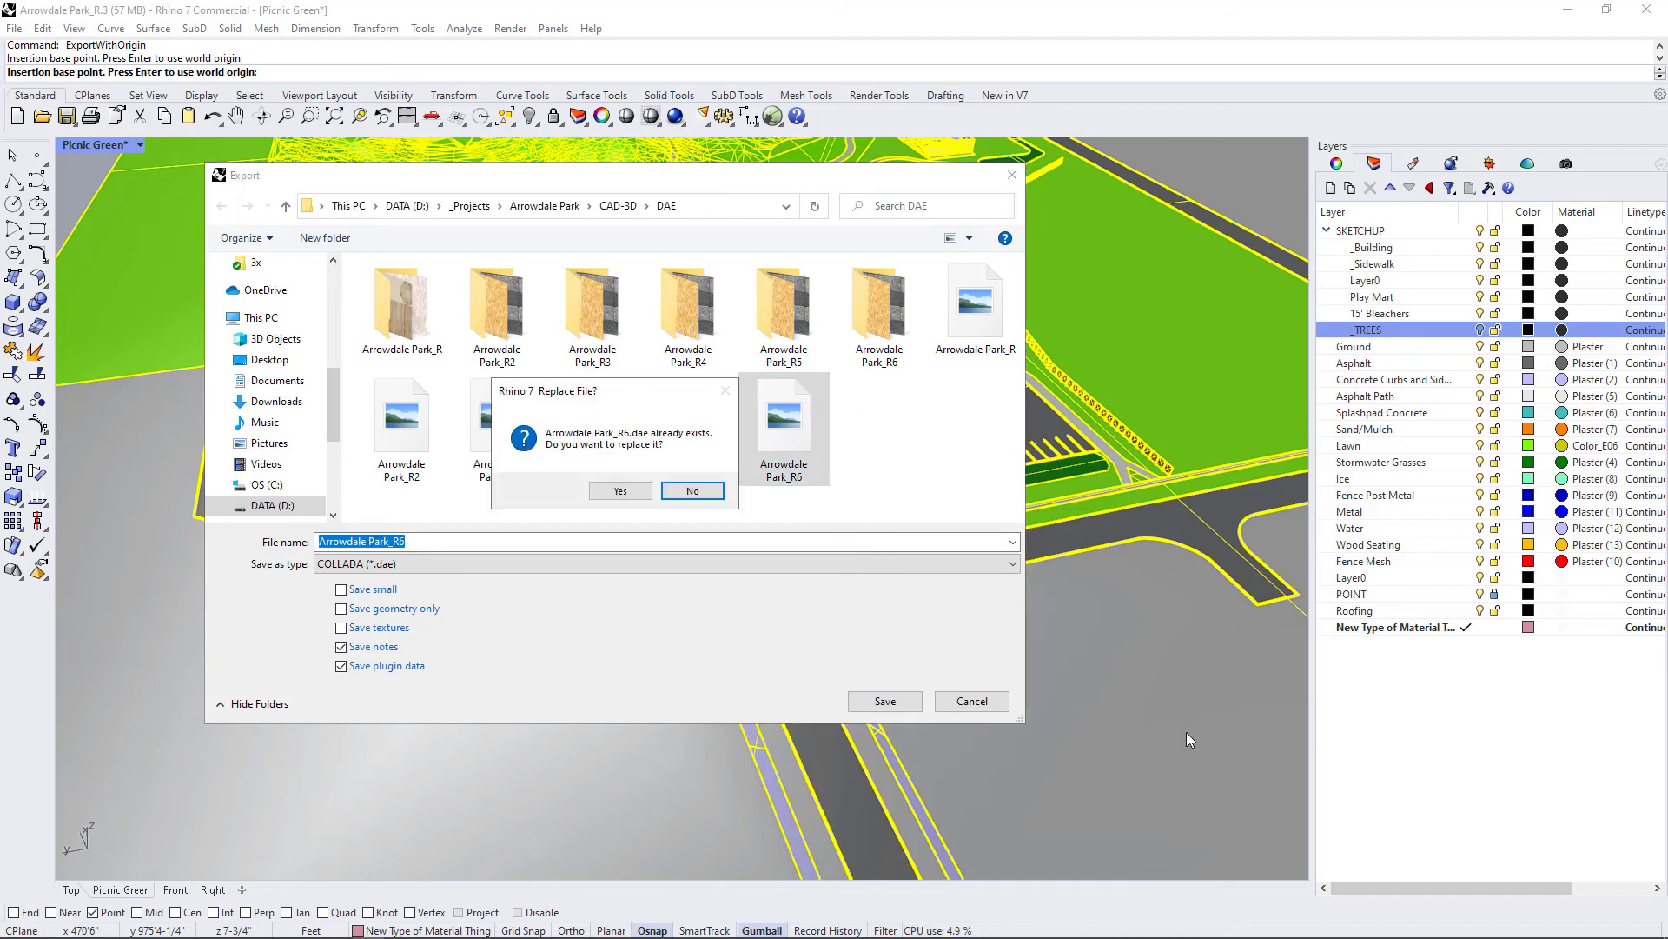
click(620, 491)
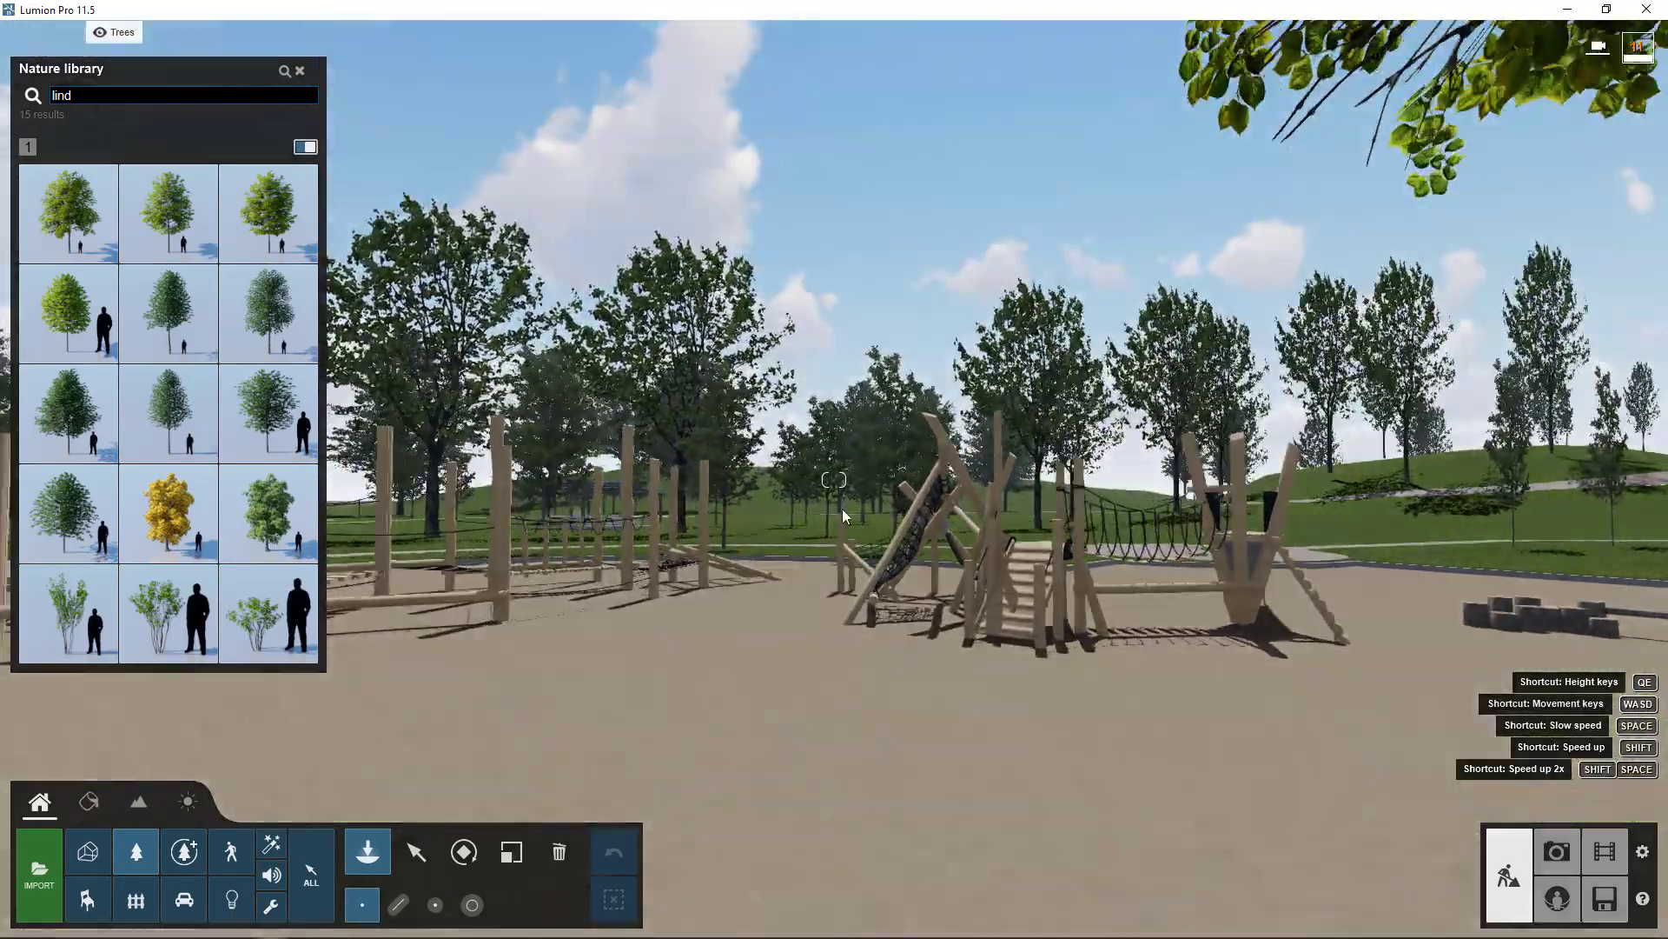
Switch back to Lumion, clear the Nature library search and show the Clusters category above an overview of the park
key(s)
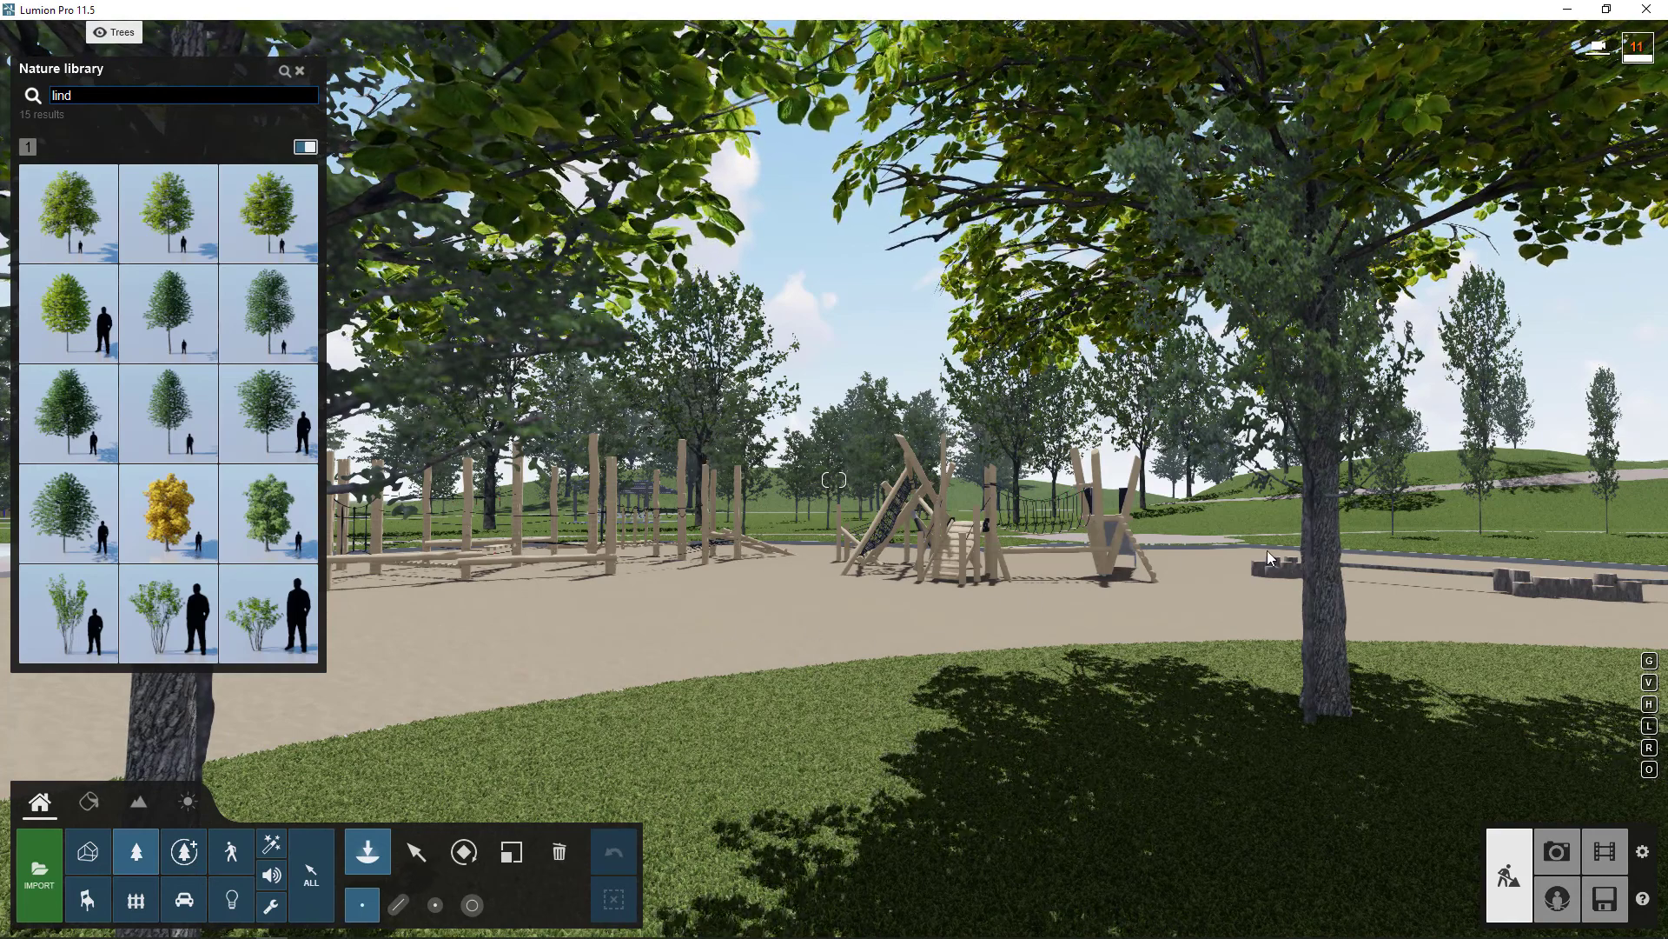
right_drag(1269, 557, 1199, 557)
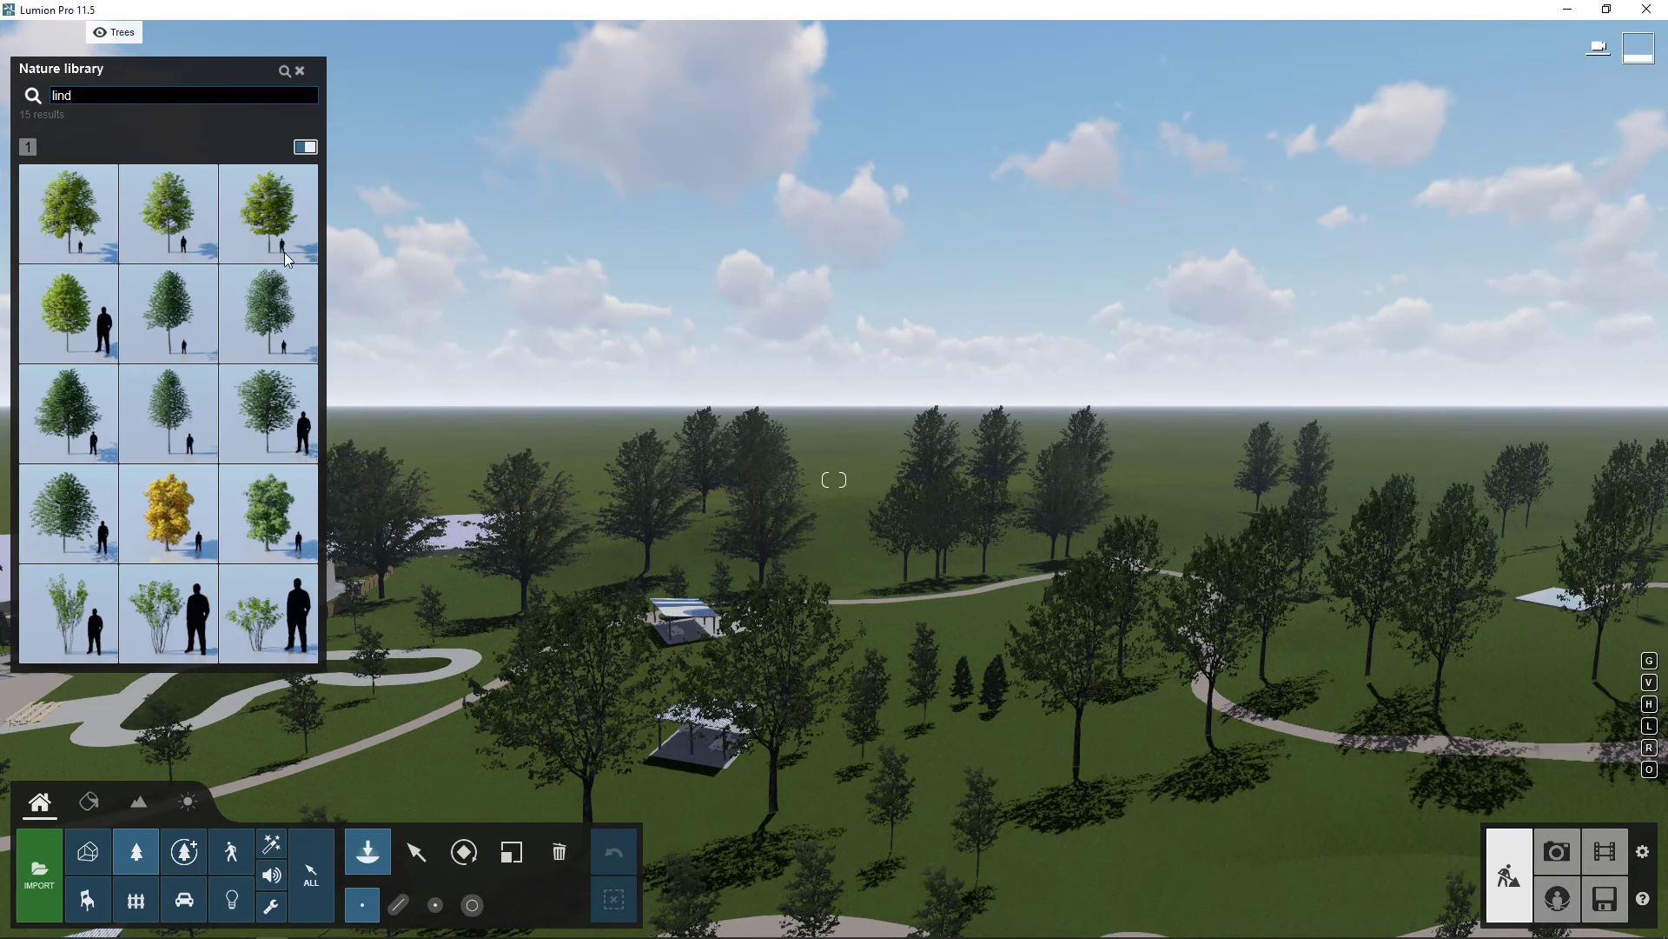
click(298, 73)
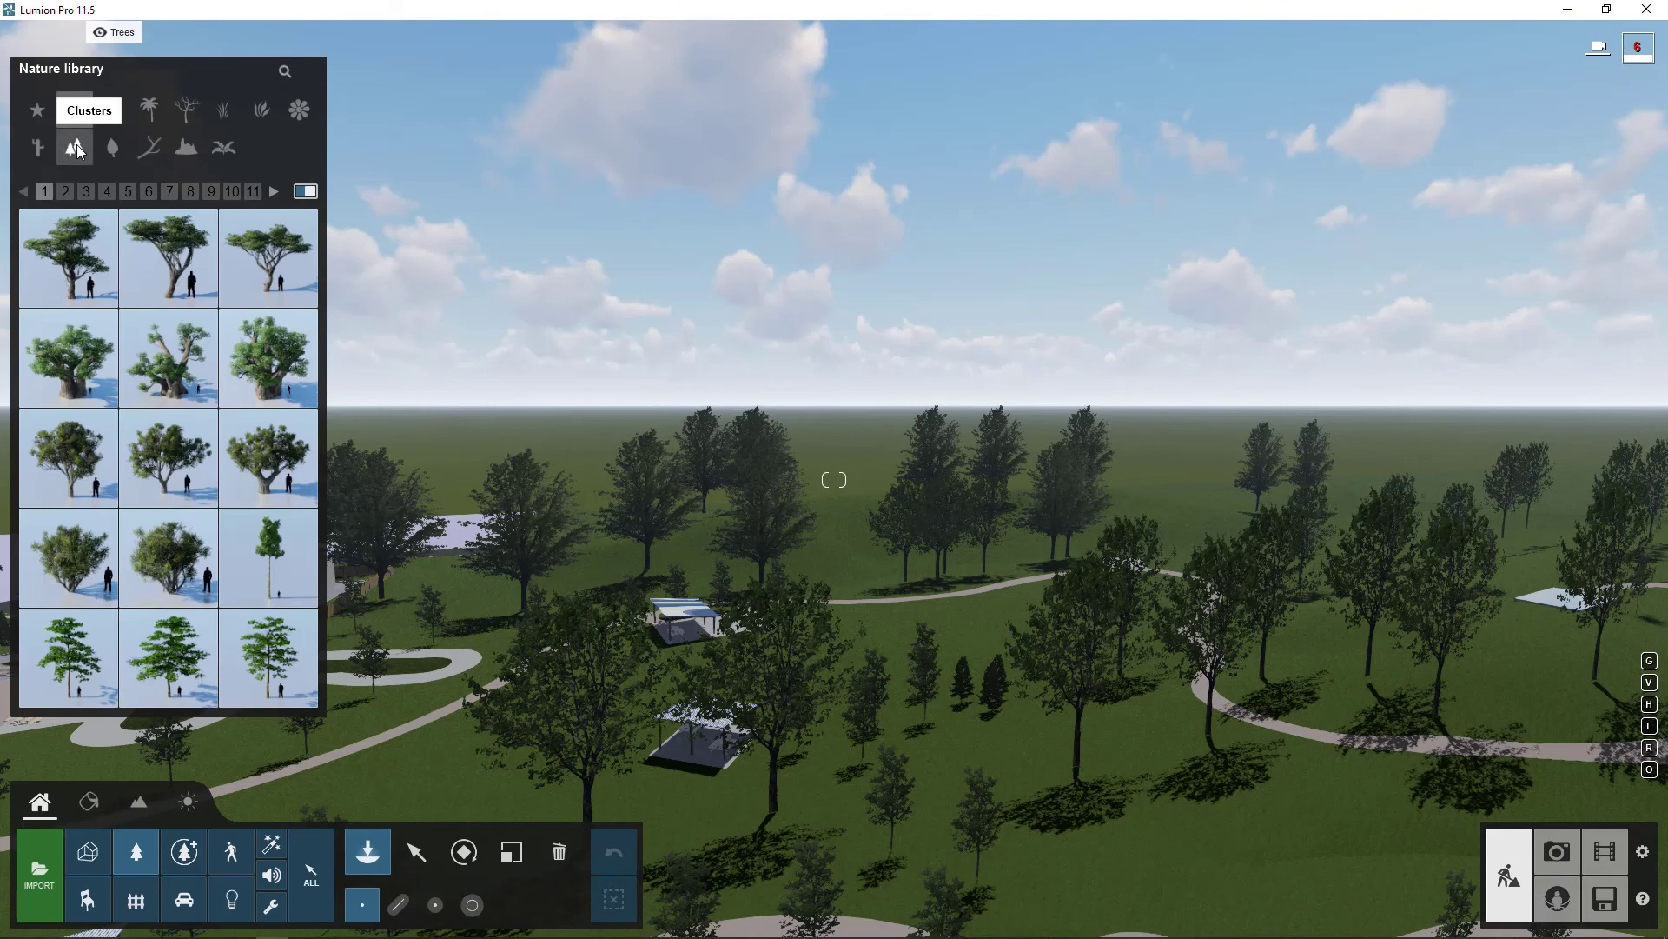
click(76, 144)
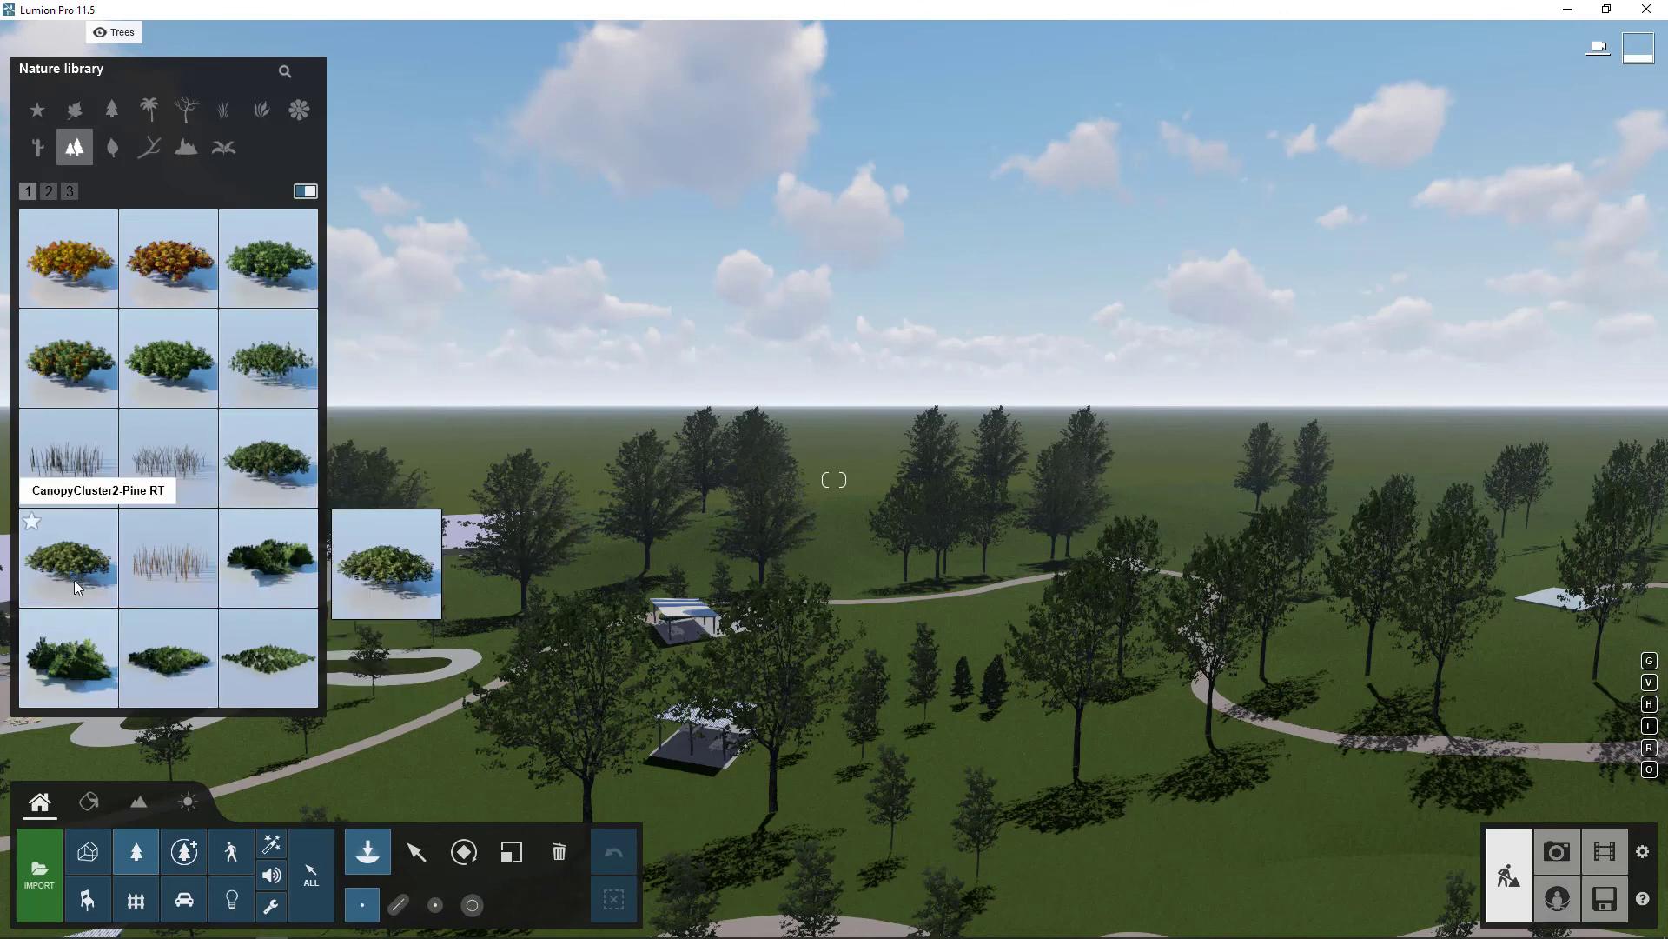
Choose the last tree cluster on the first library page and place copies beyond the park's far edge as a background forest
click(283, 560)
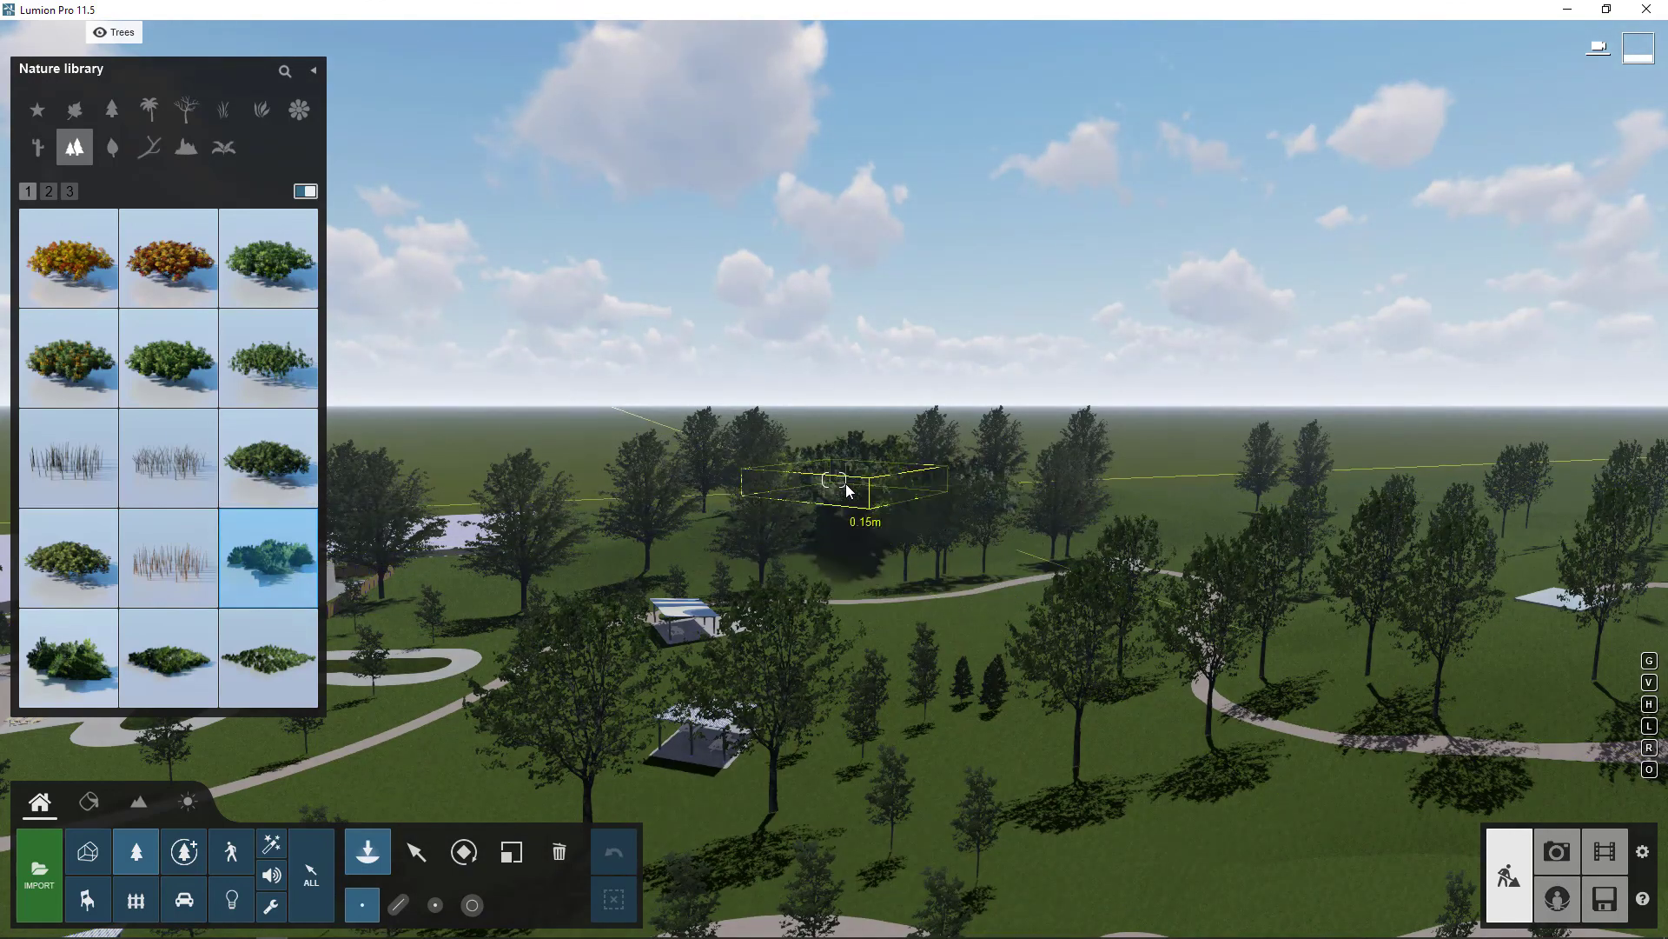
click(297, 649)
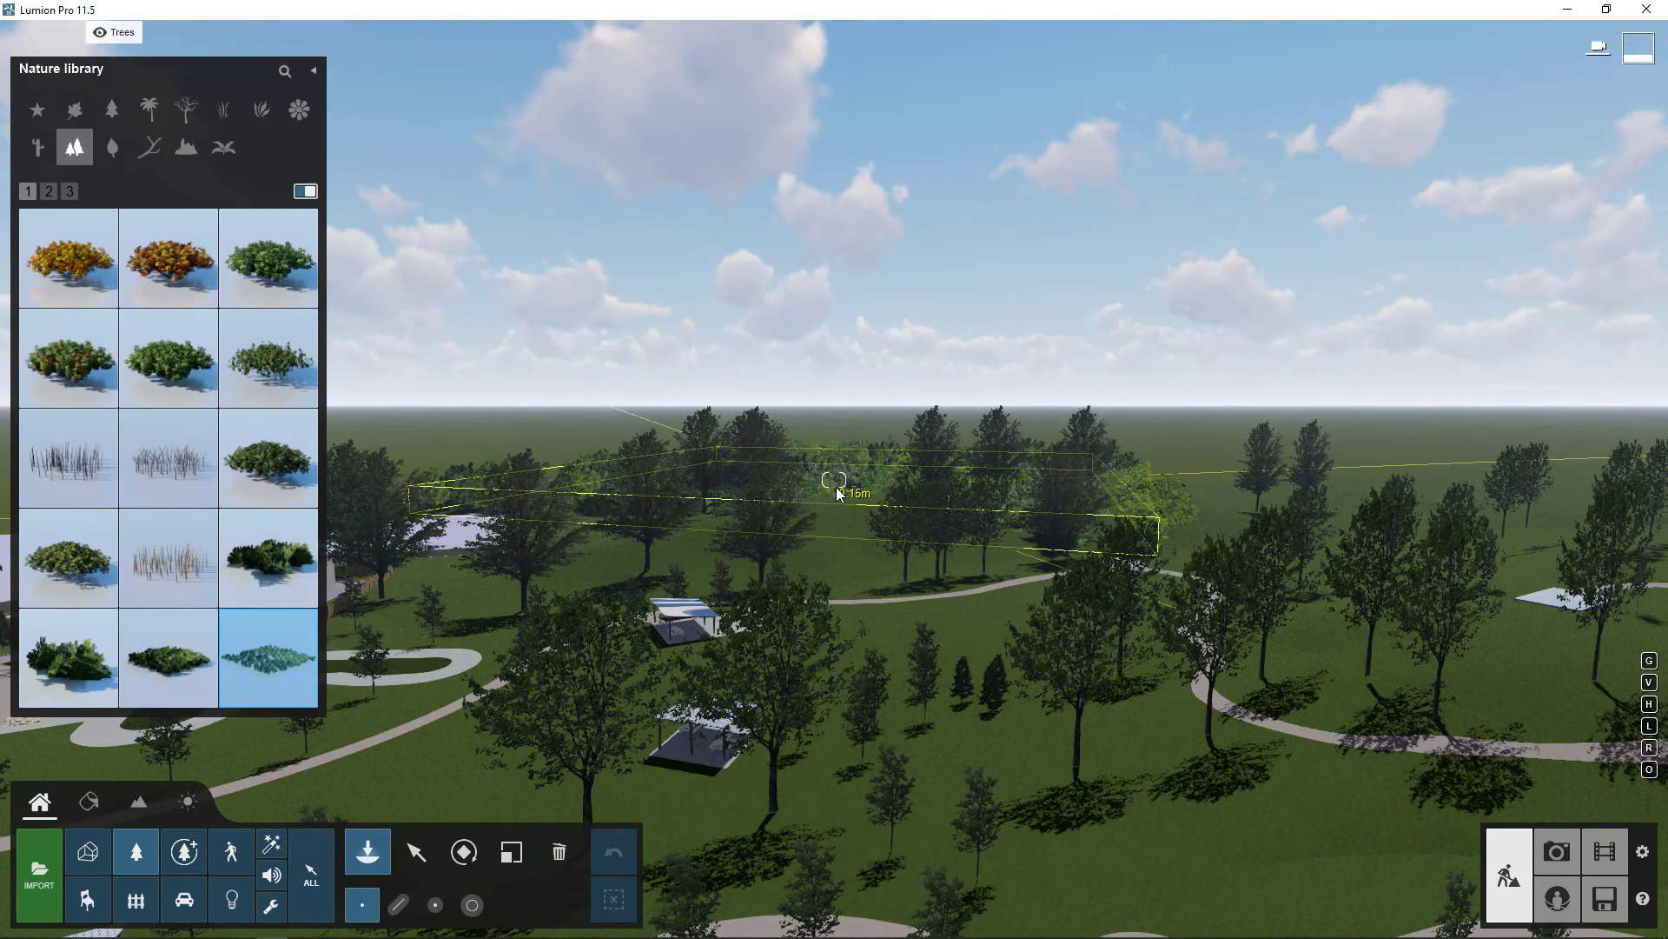
click(838, 493)
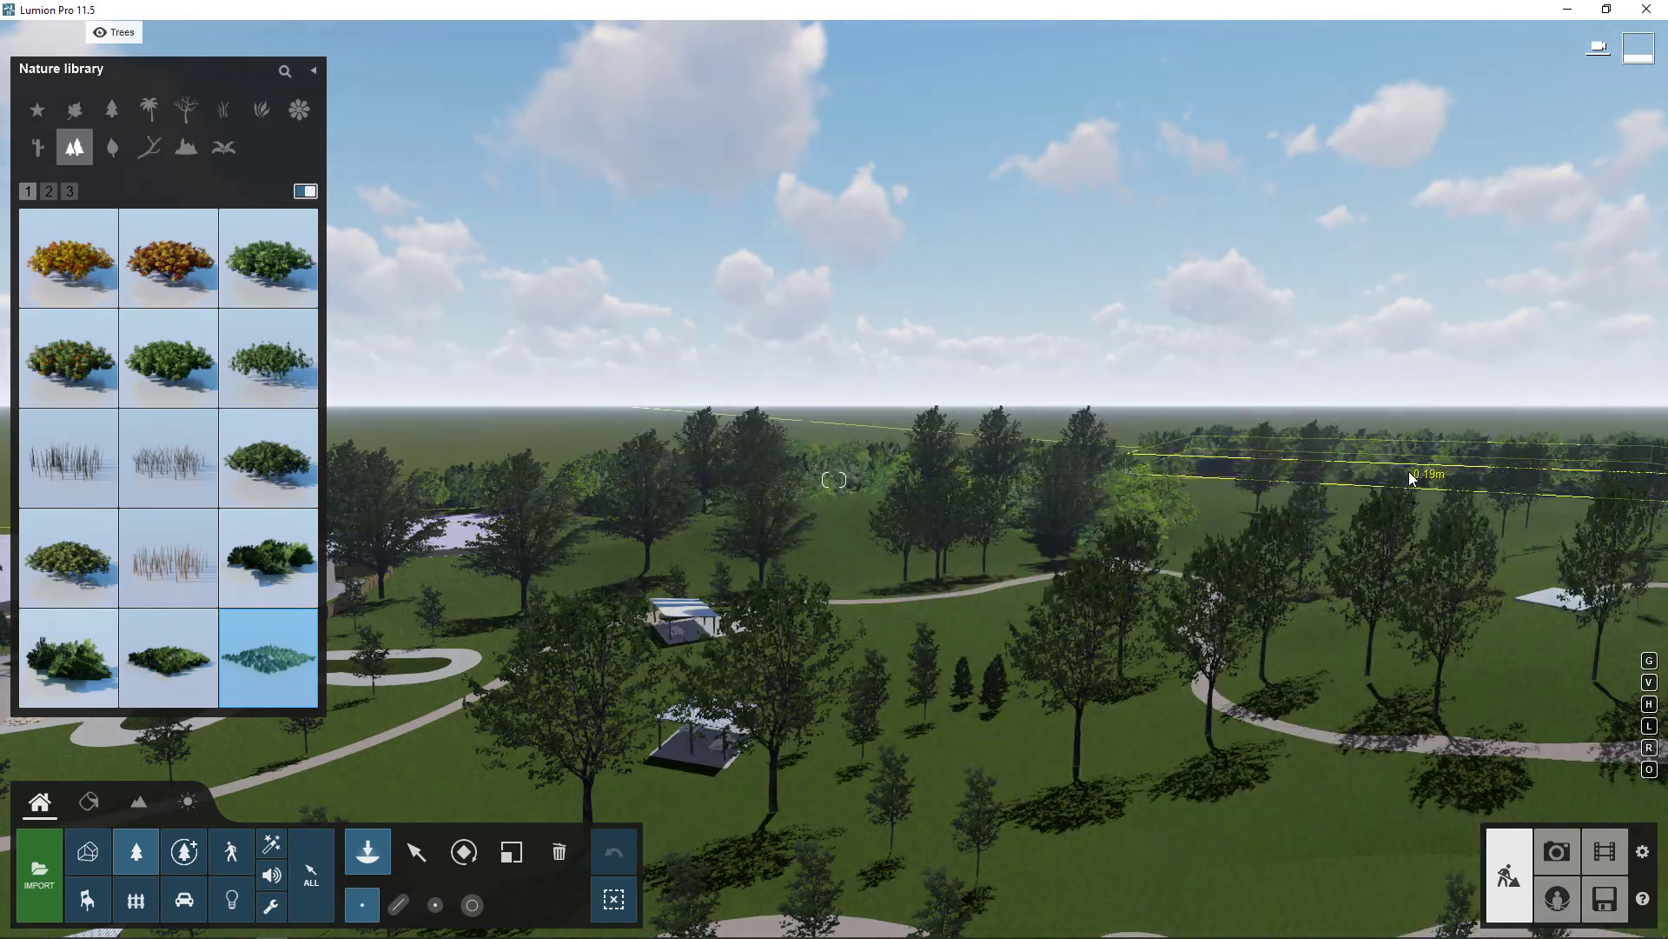
key(shift+w)
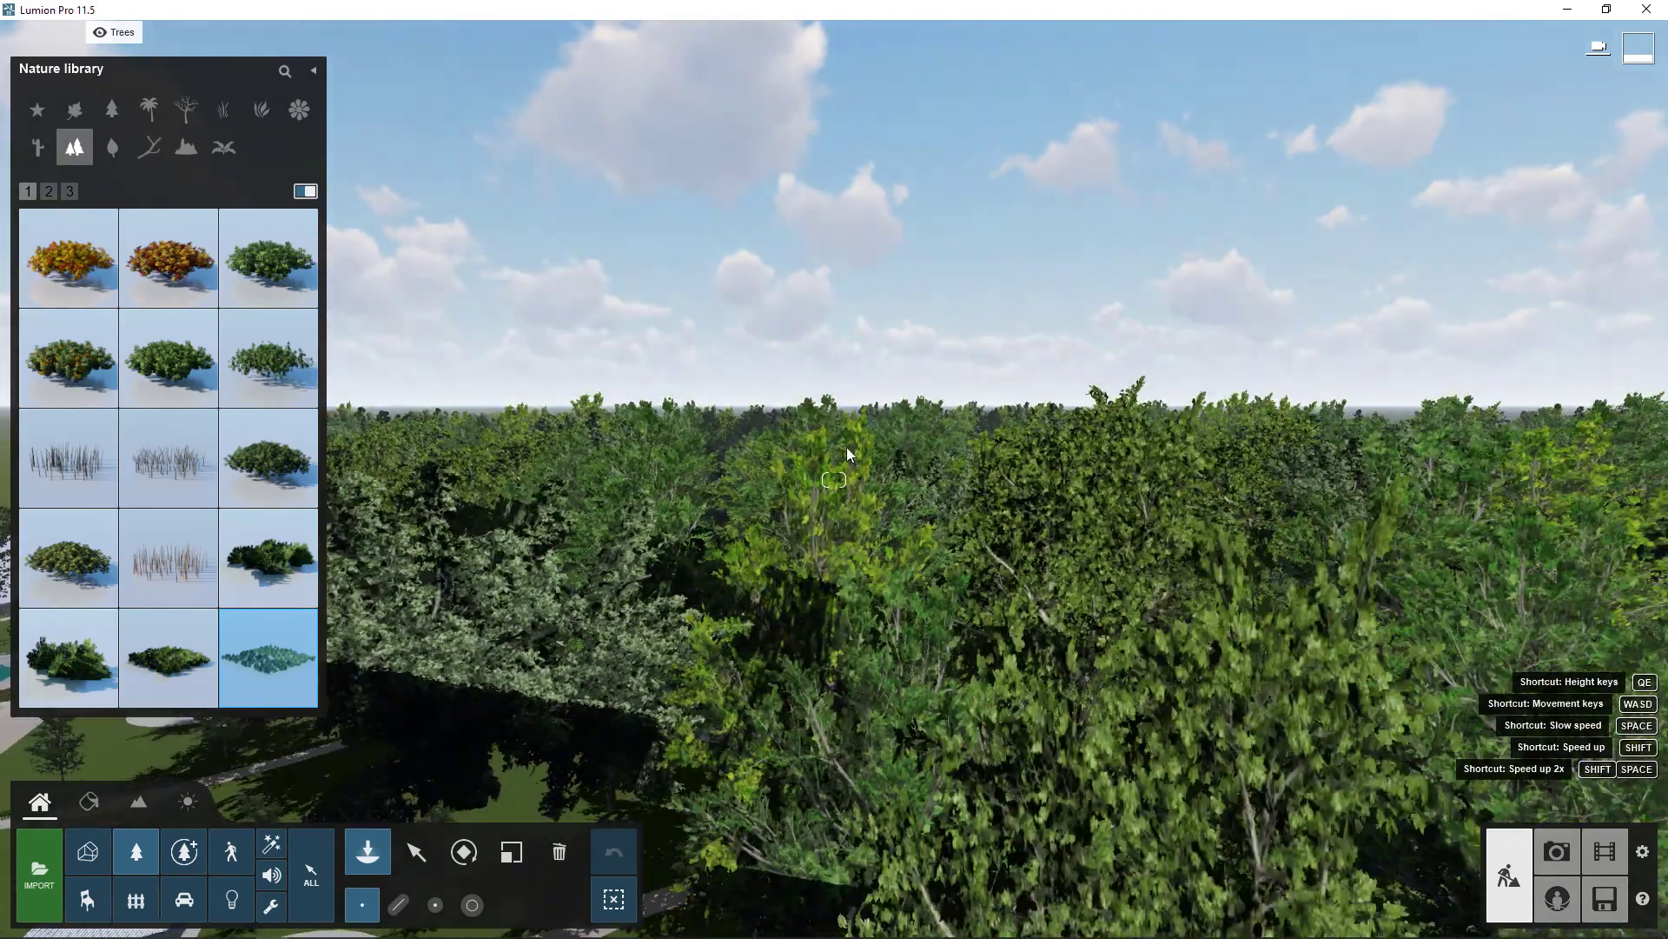
key(shift+s)
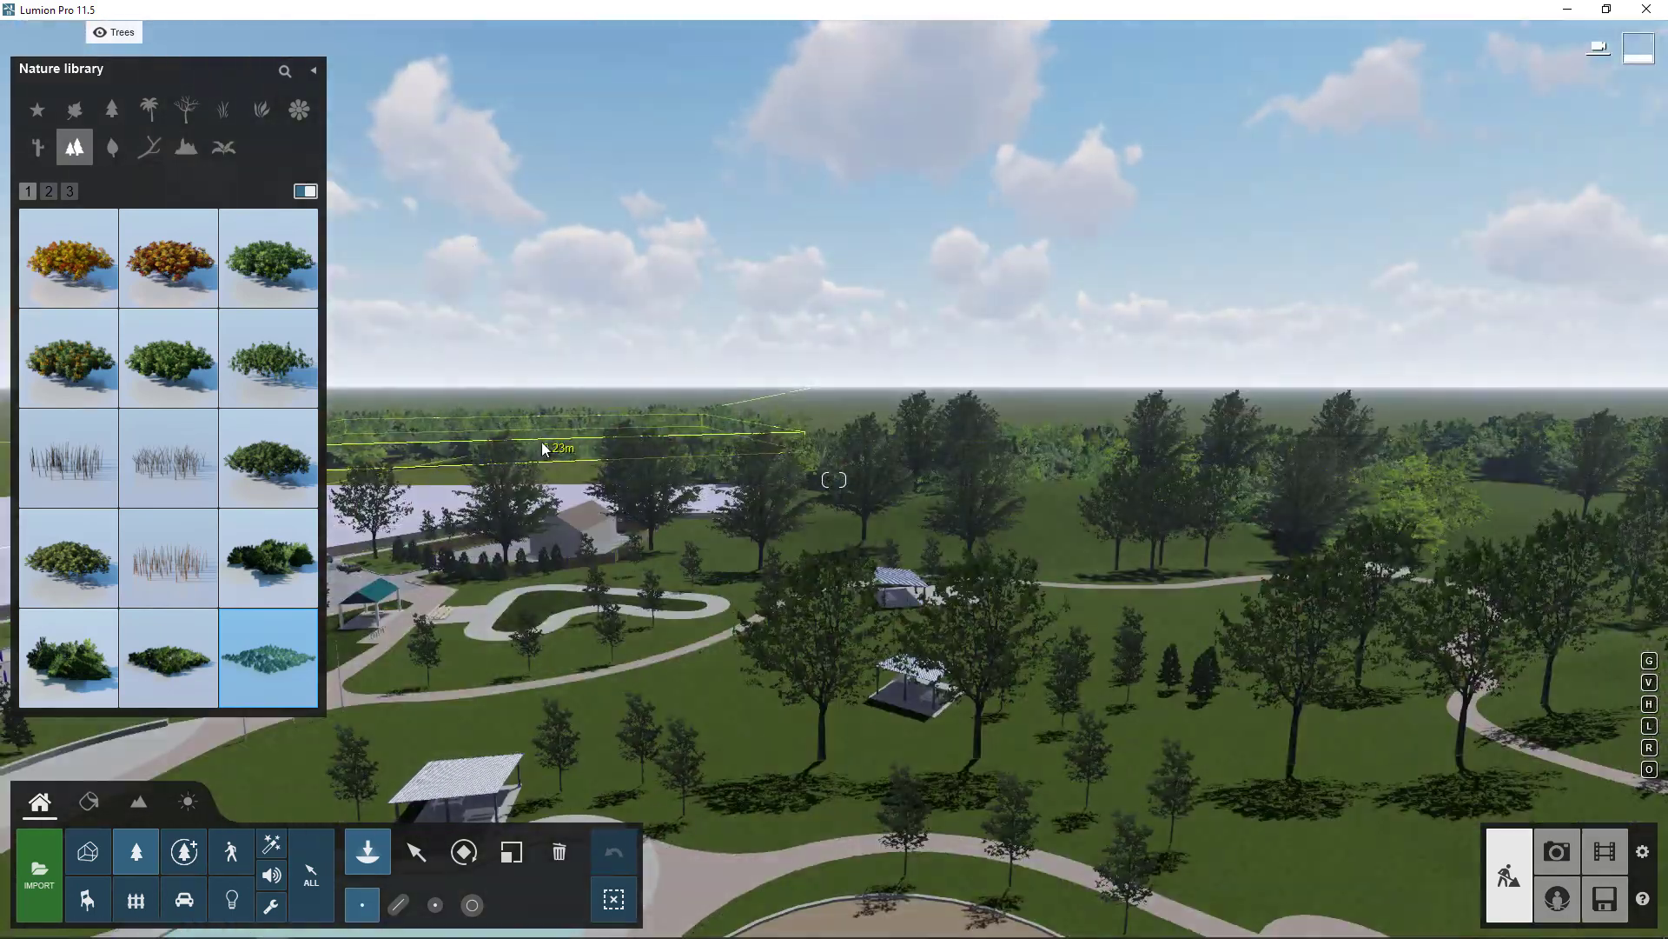
click(550, 452)
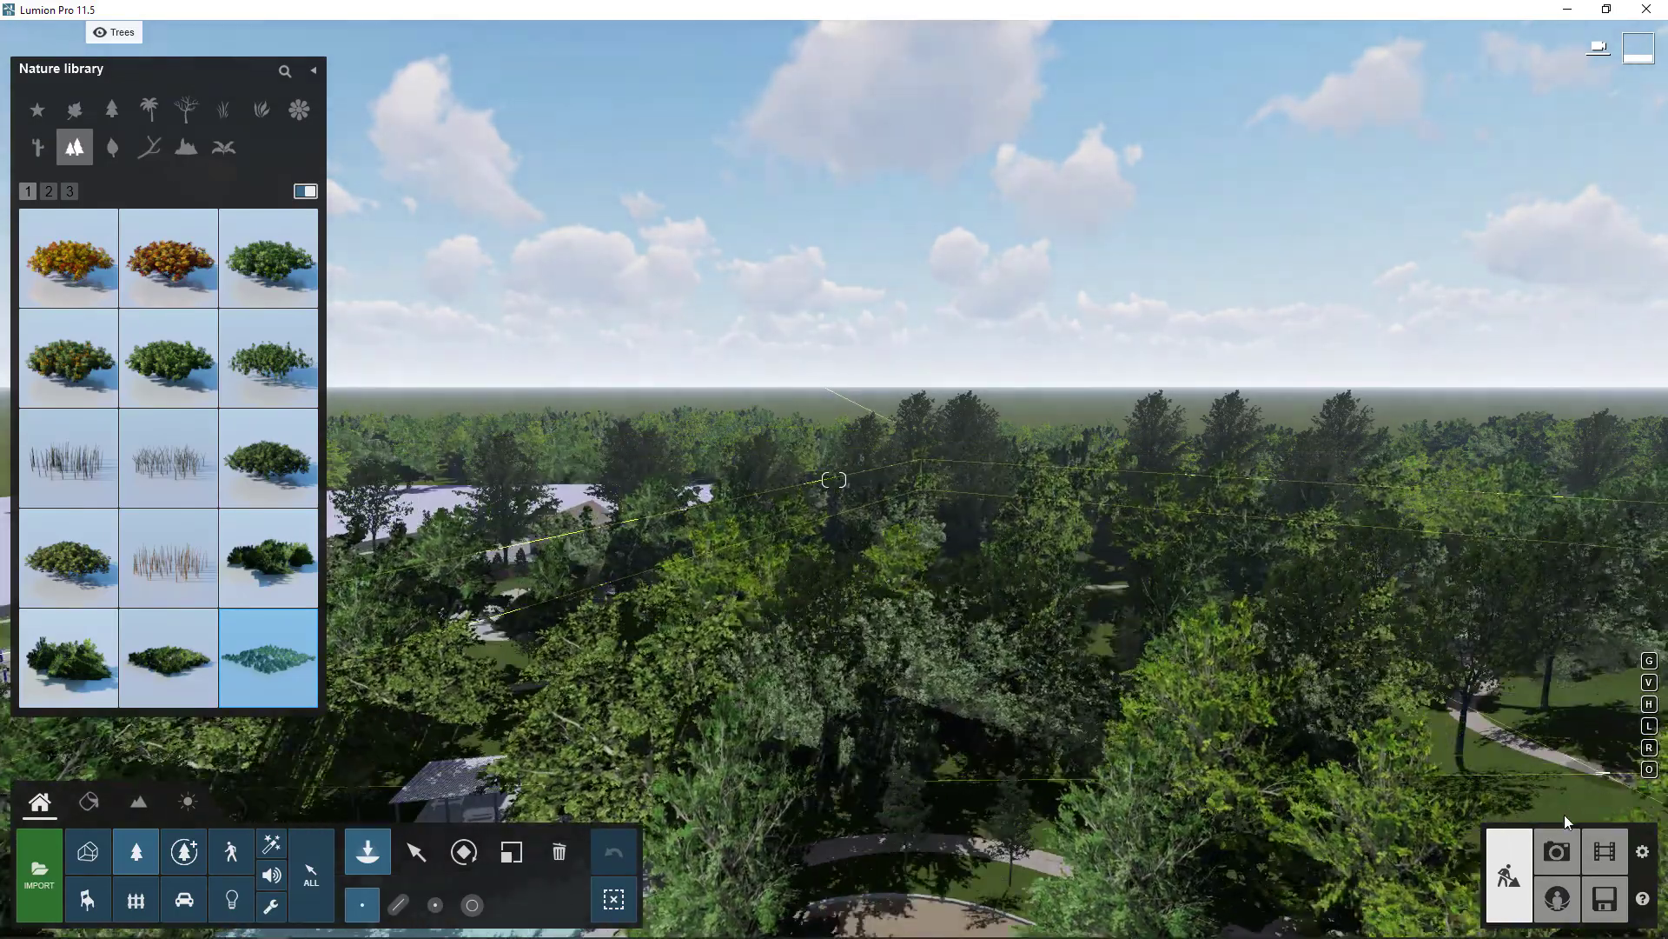
Raise the TreeCluster2 Broadleaf clusters in the background behind the playground vertically, lifting the one on the right by about 5.3 m
key(ctrl+z)
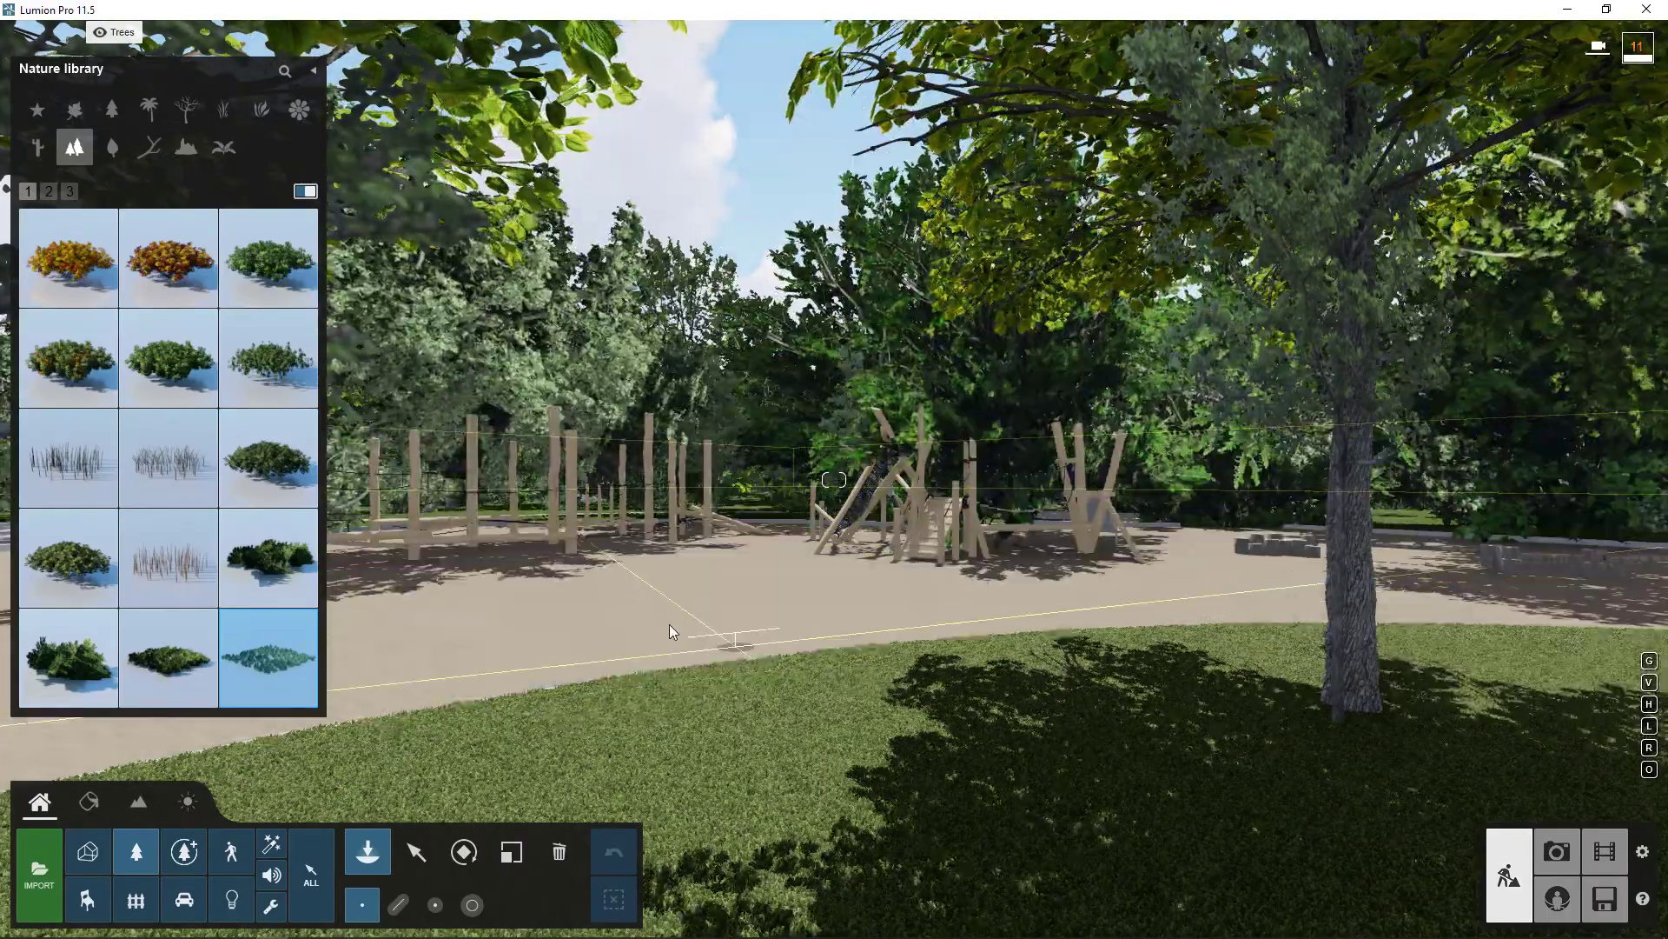
click(417, 851)
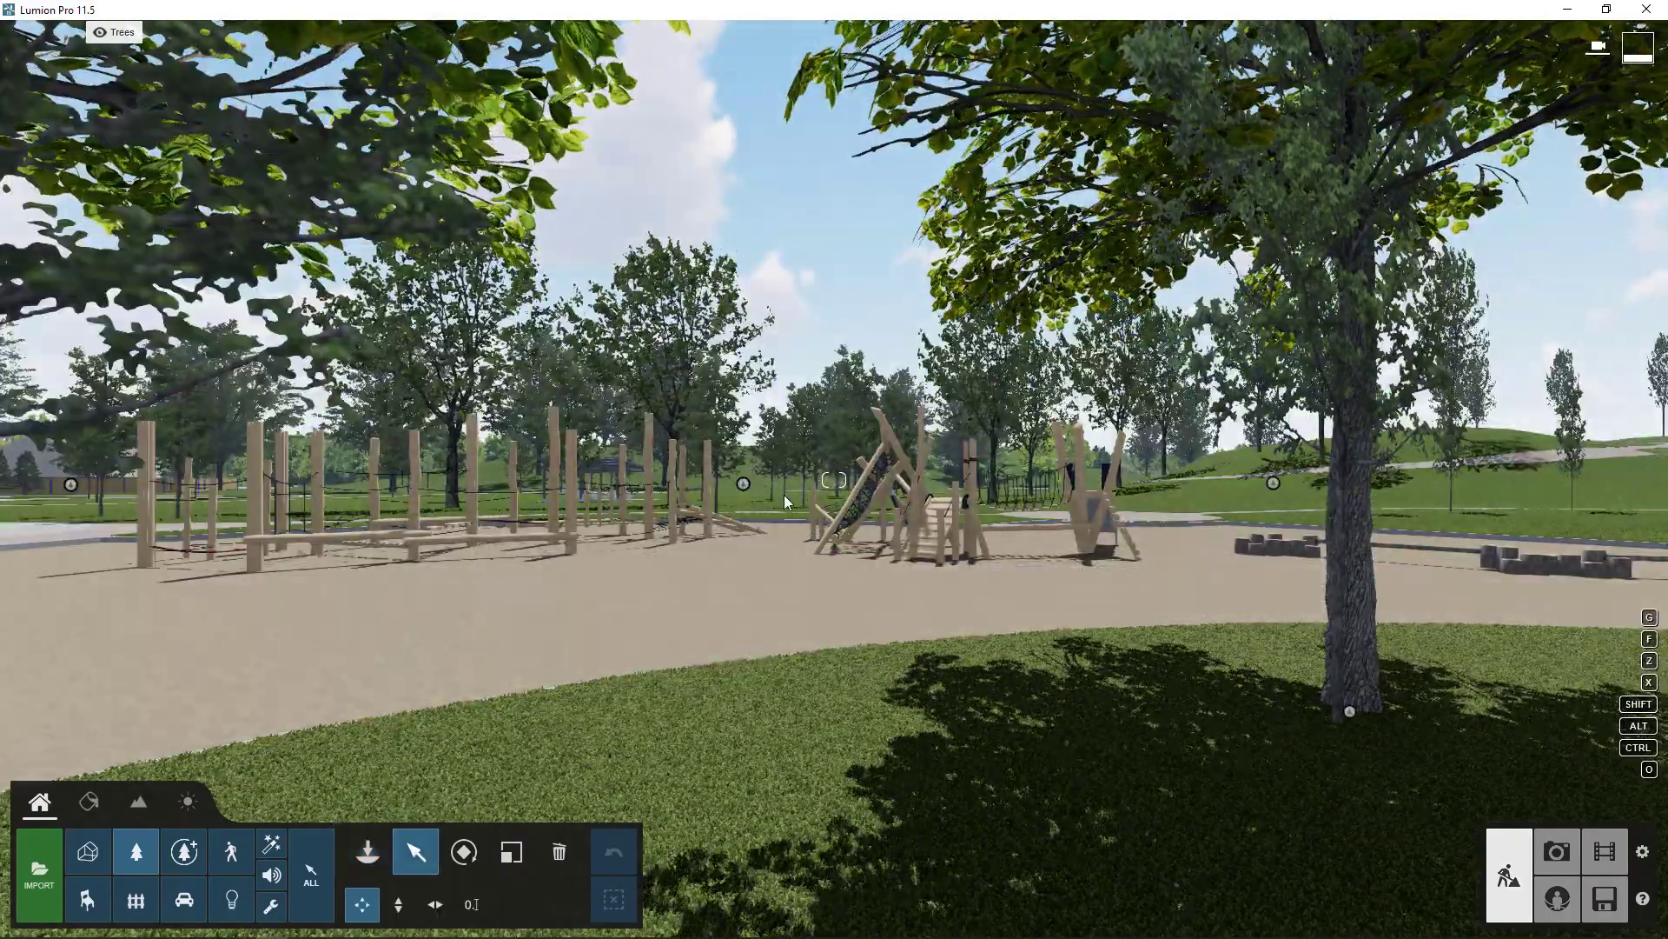
click(745, 485)
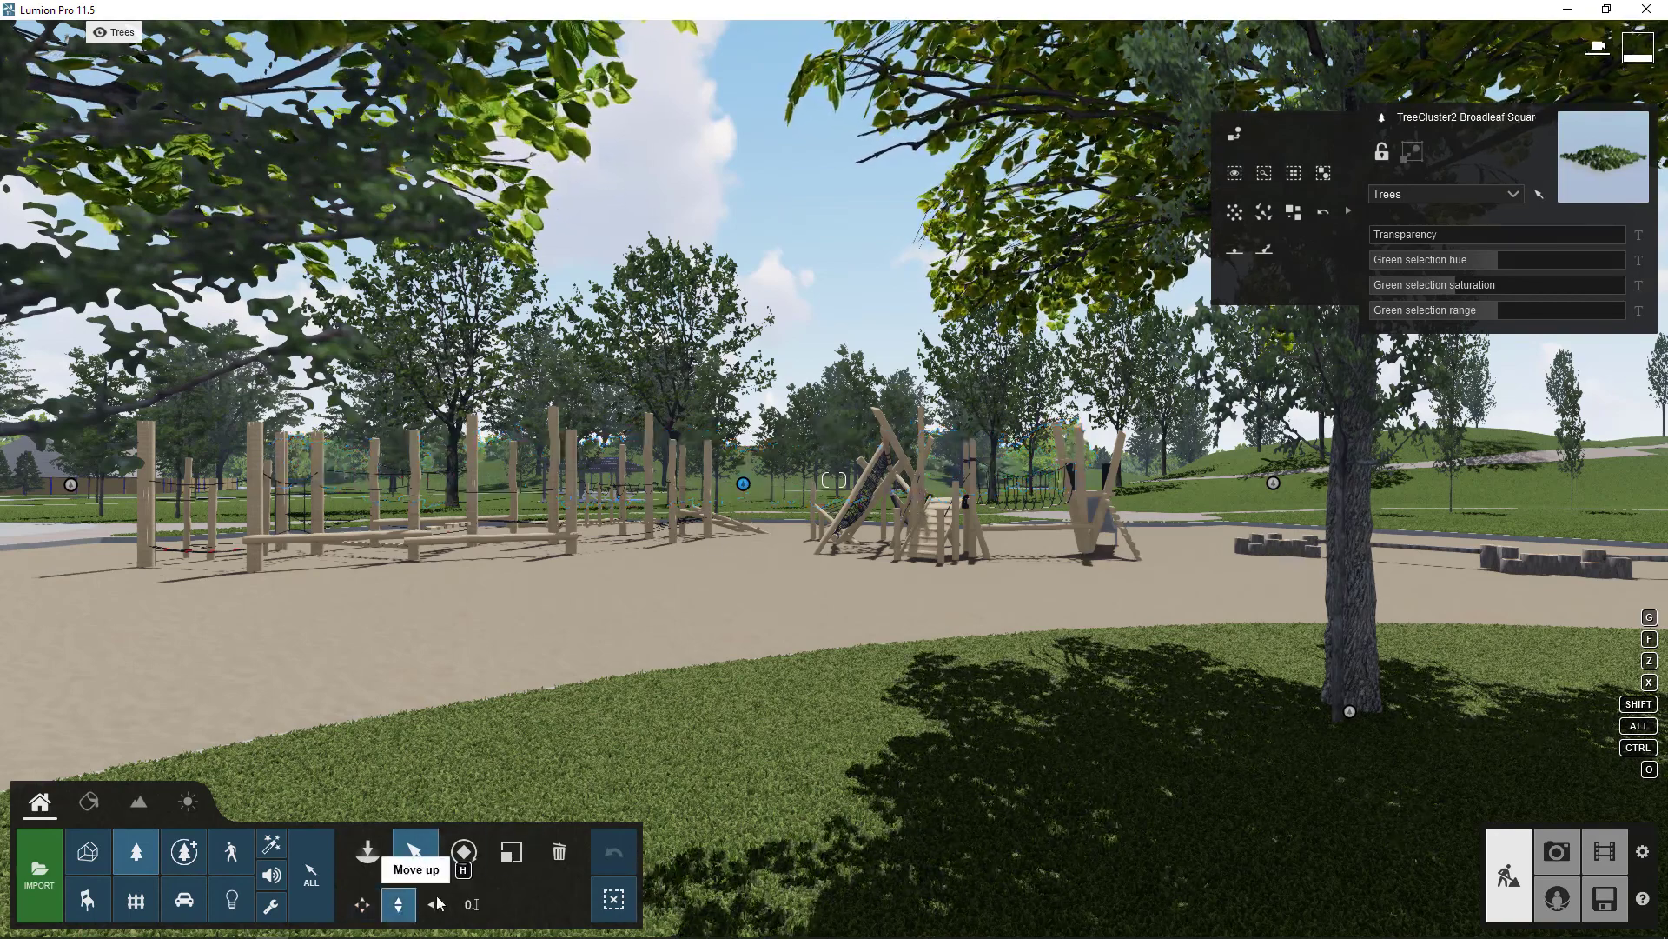
key(h)
drag(742, 477, 768, 139)
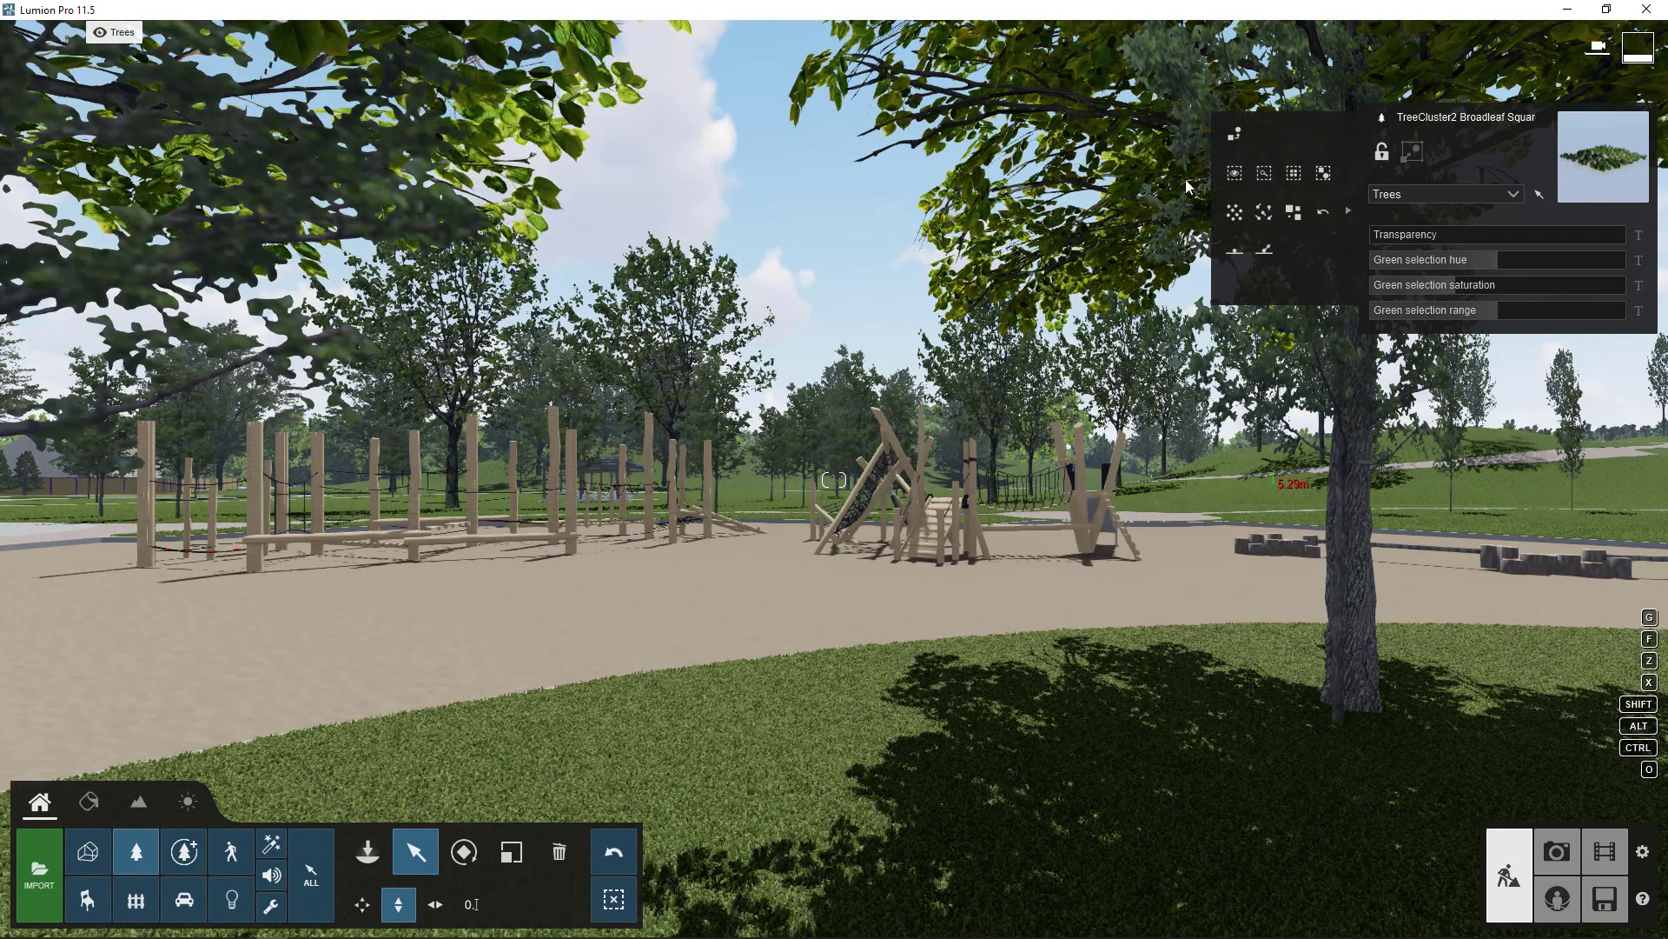
drag(73, 483, 74, 410)
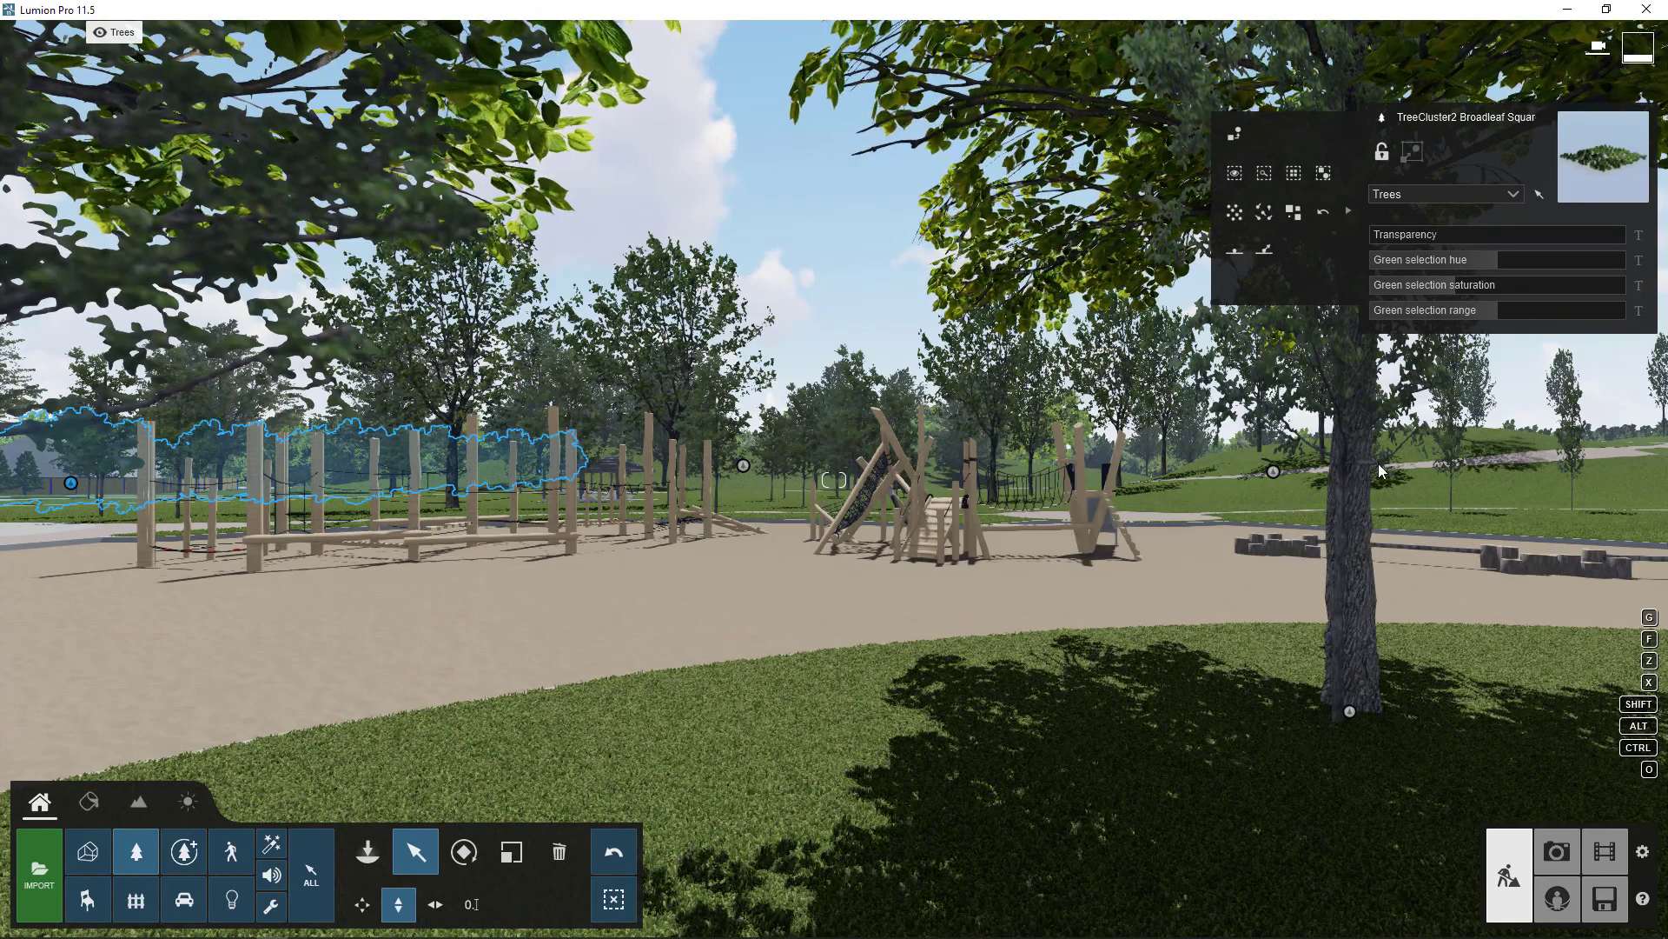
mouse_move(1274, 471)
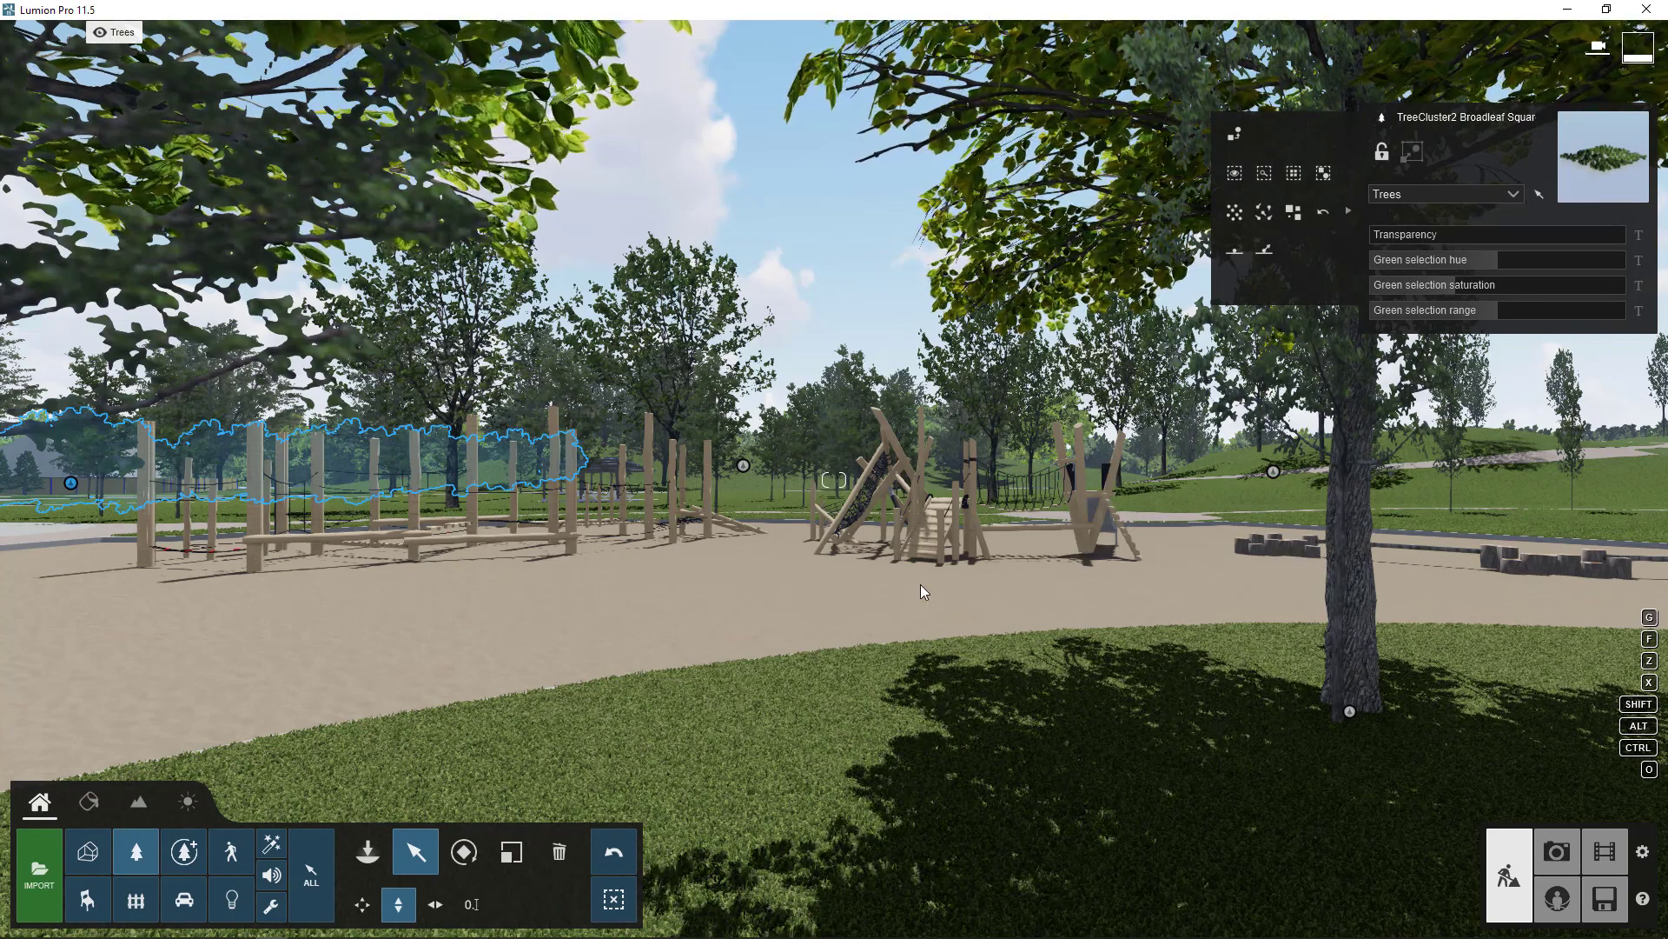
mouse_move(1350, 711)
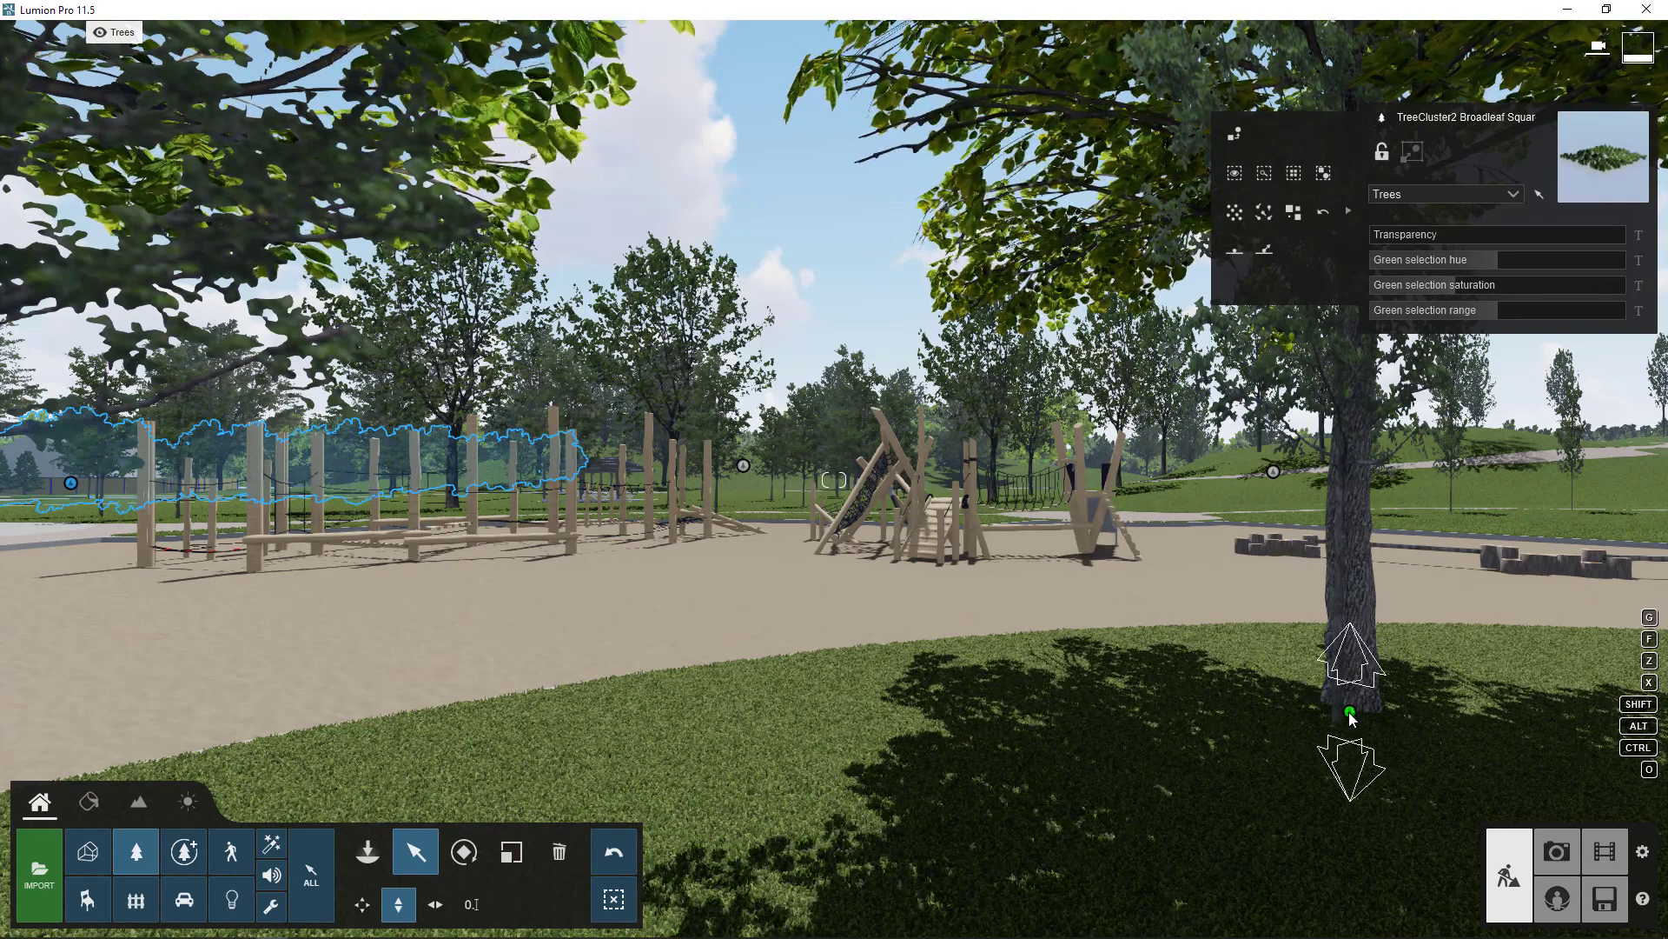